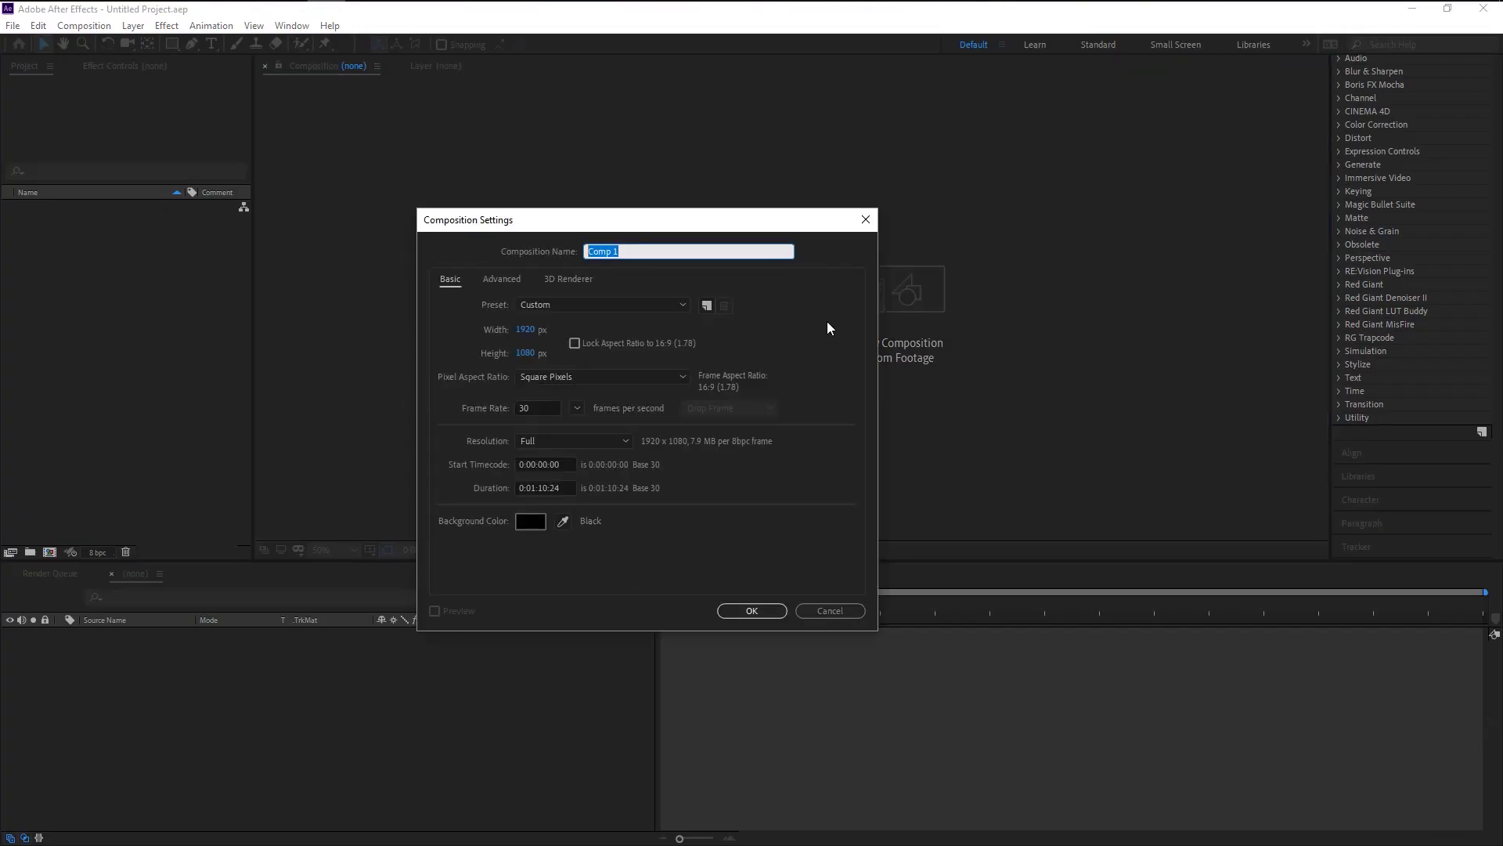
Name the new composition Main Comp, set its height to 9000 and create it.
{"action": "key", "text": "BackSpace"}
{"action": "type", "text": "Main CO"}
{"action": "left_click", "coordinate": [529, 354]}
{"action": "type", "text": "9000"}
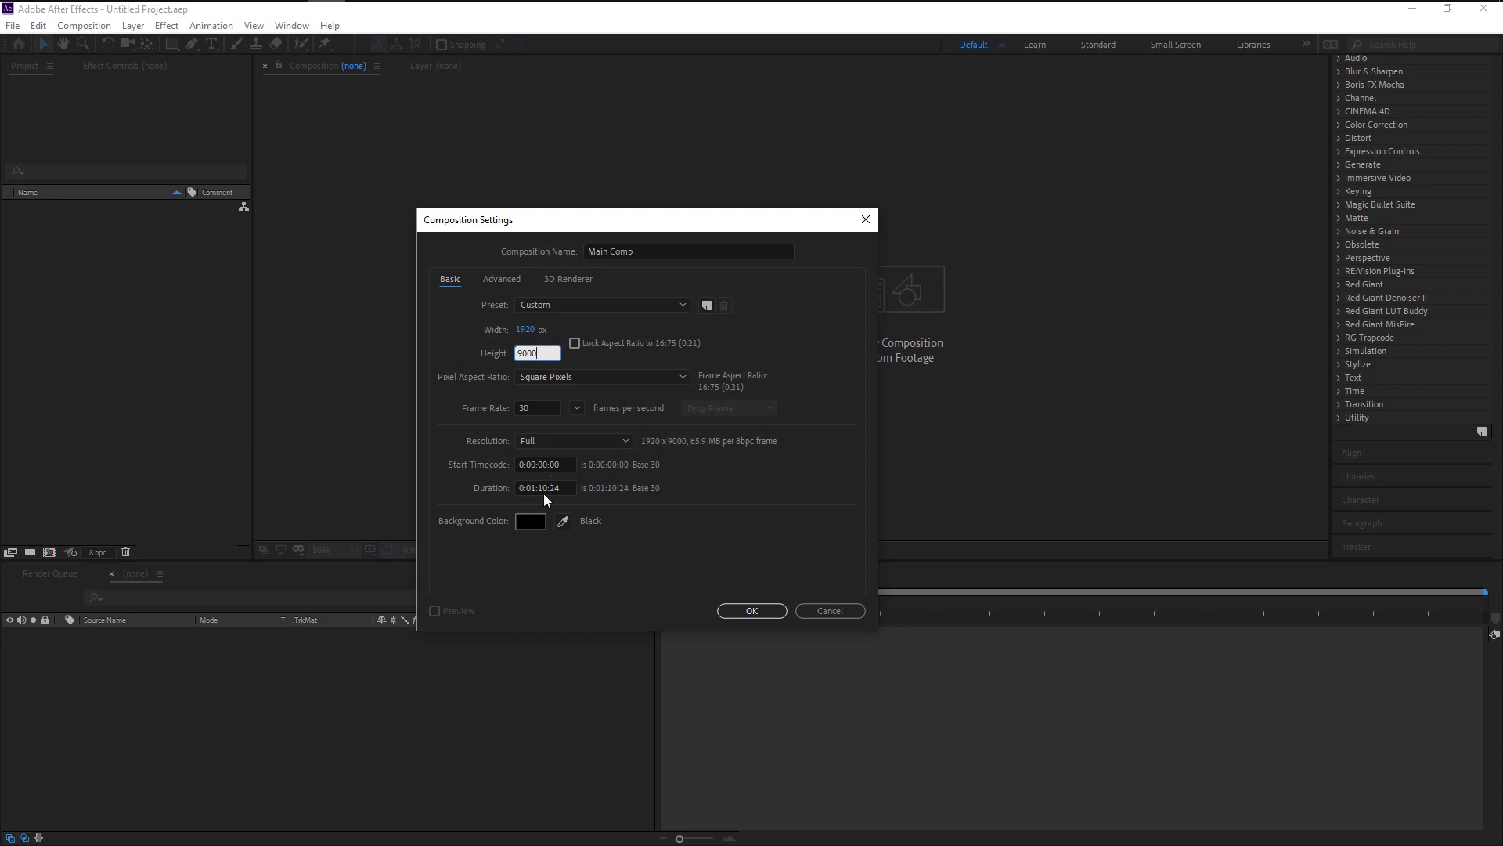
{"action": "left_click", "coordinate": [755, 616]}
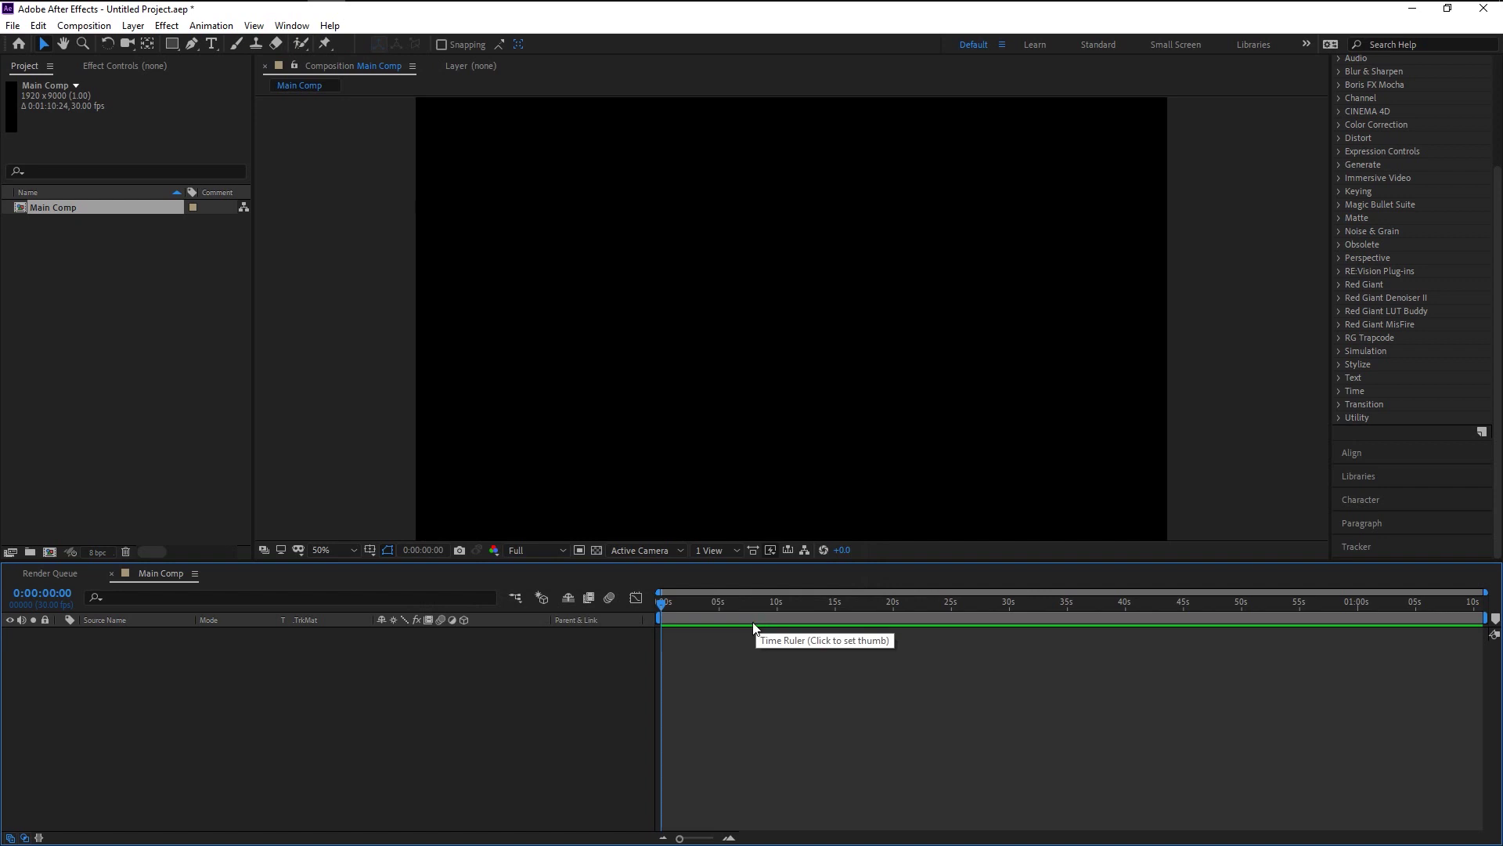
Zoom and pan the viewer until the top edge of the tall Main Comp shows.
{"action": "key", "text": "comma"}
{"action": "key", "text": "comma"}
{"action": "key", "text": "comma"}
{"action": "key", "text": "comma"}
{"action": "key", "text": "comma"}
{"action": "key", "text": "comma"}
{"action": "key", "text": "comma"}
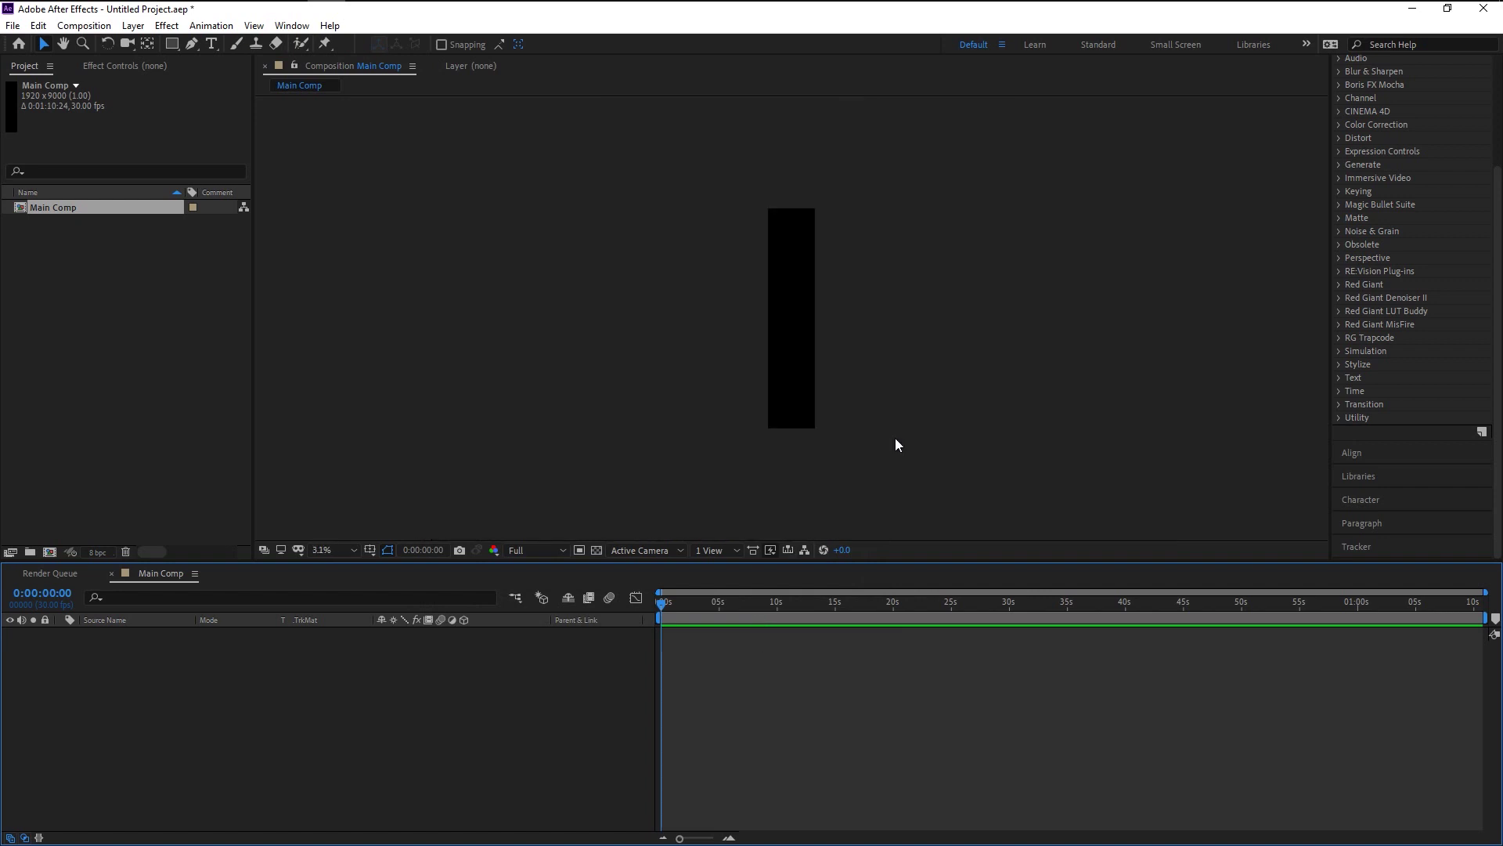
{"action": "key", "text": "period"}
{"action": "key", "text": "h"}
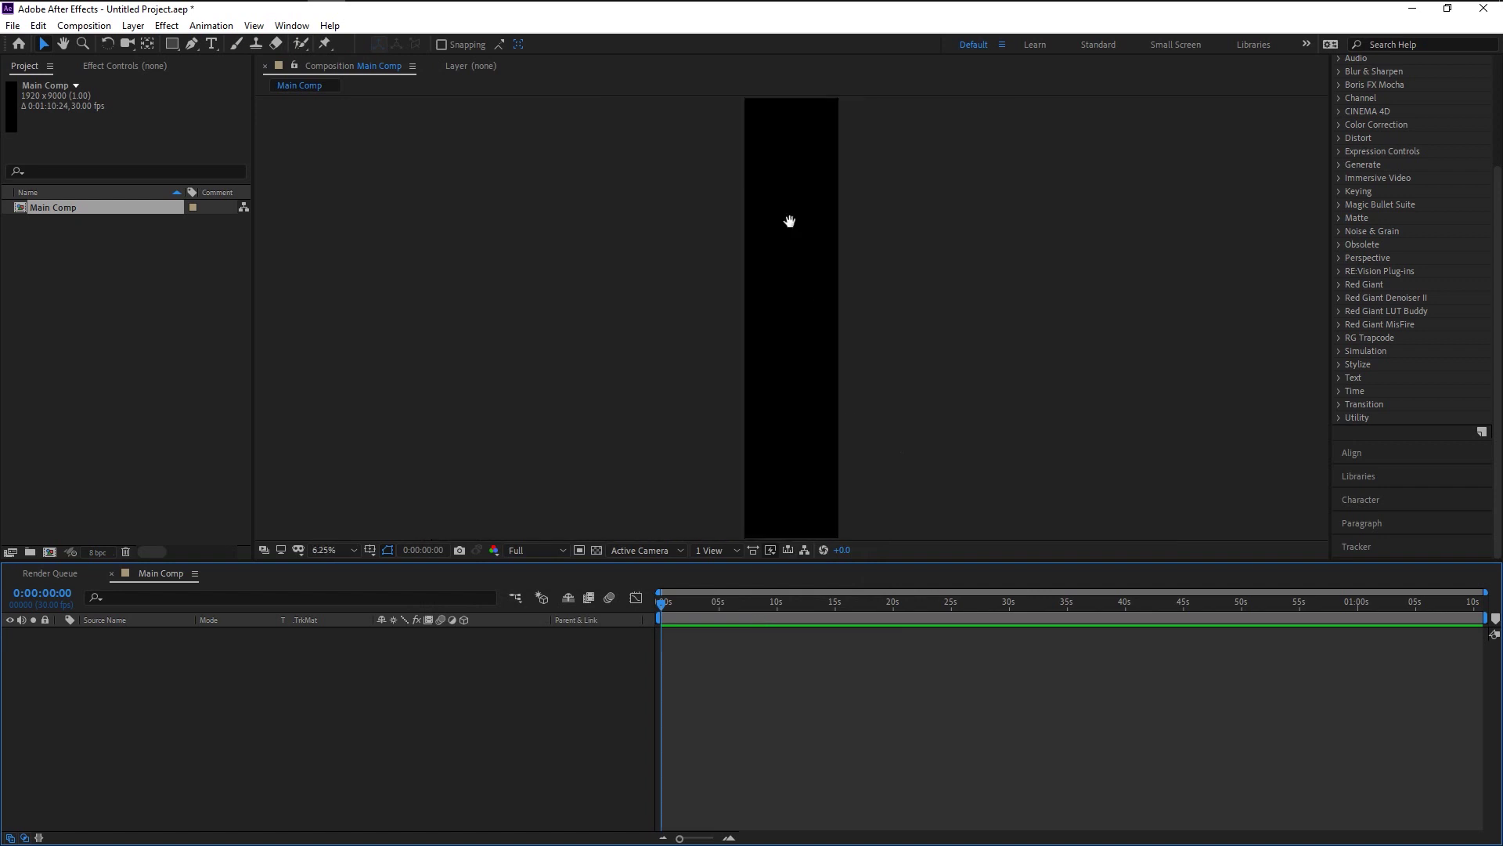
{"action": "left_click_drag", "start_coordinate": [788, 222], "coordinate": [799, 103]}
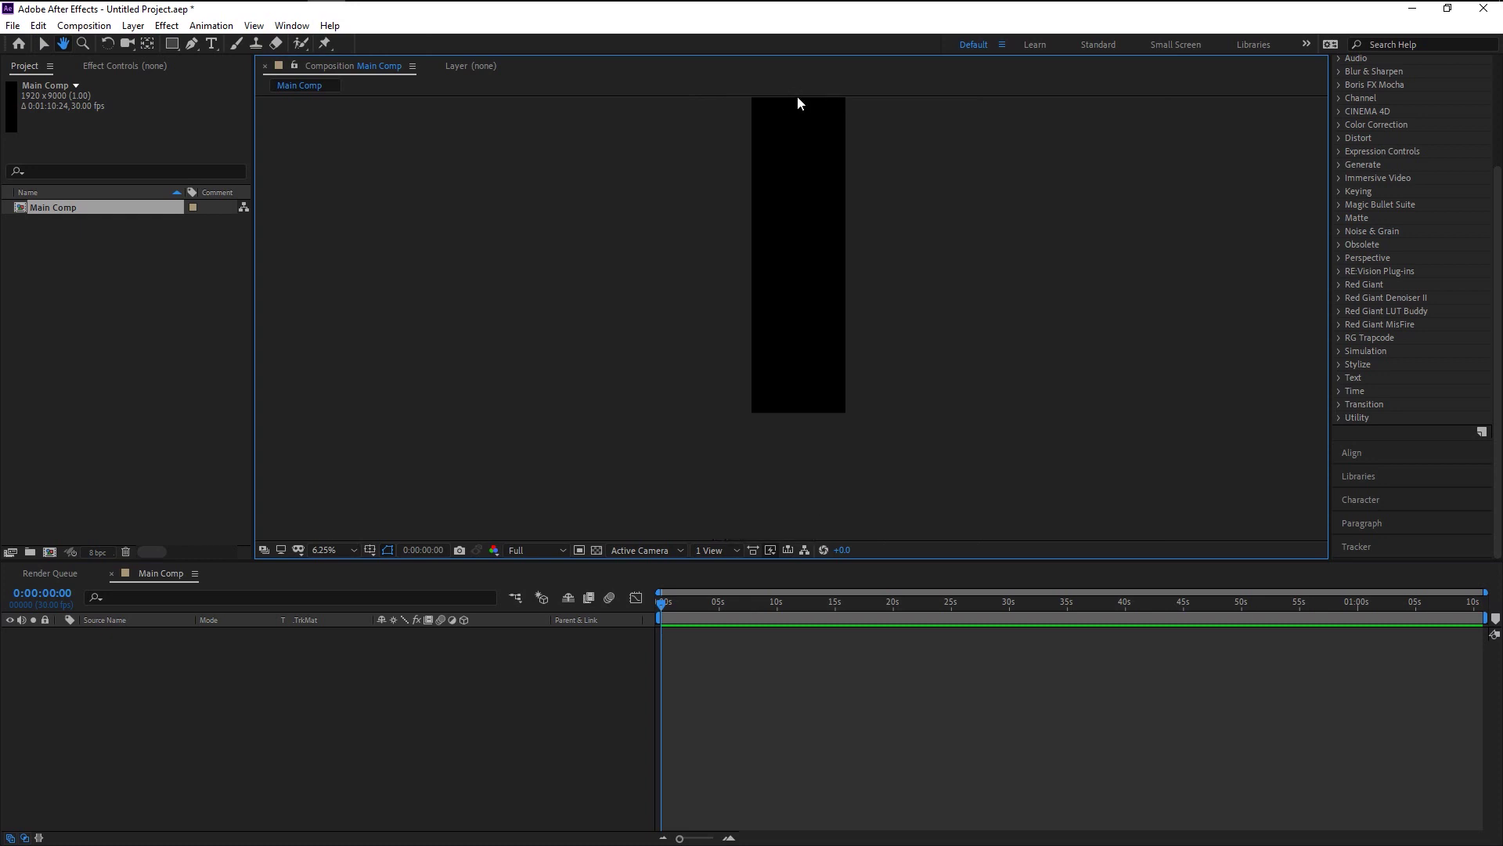
{"action": "left_click_drag", "start_coordinate": [797, 197], "coordinate": [783, 398]}
{"action": "key", "text": "v"}
{"action": "scroll", "coordinate": [797, 388], "scroll_direction": "up", "scroll_amount": 2}
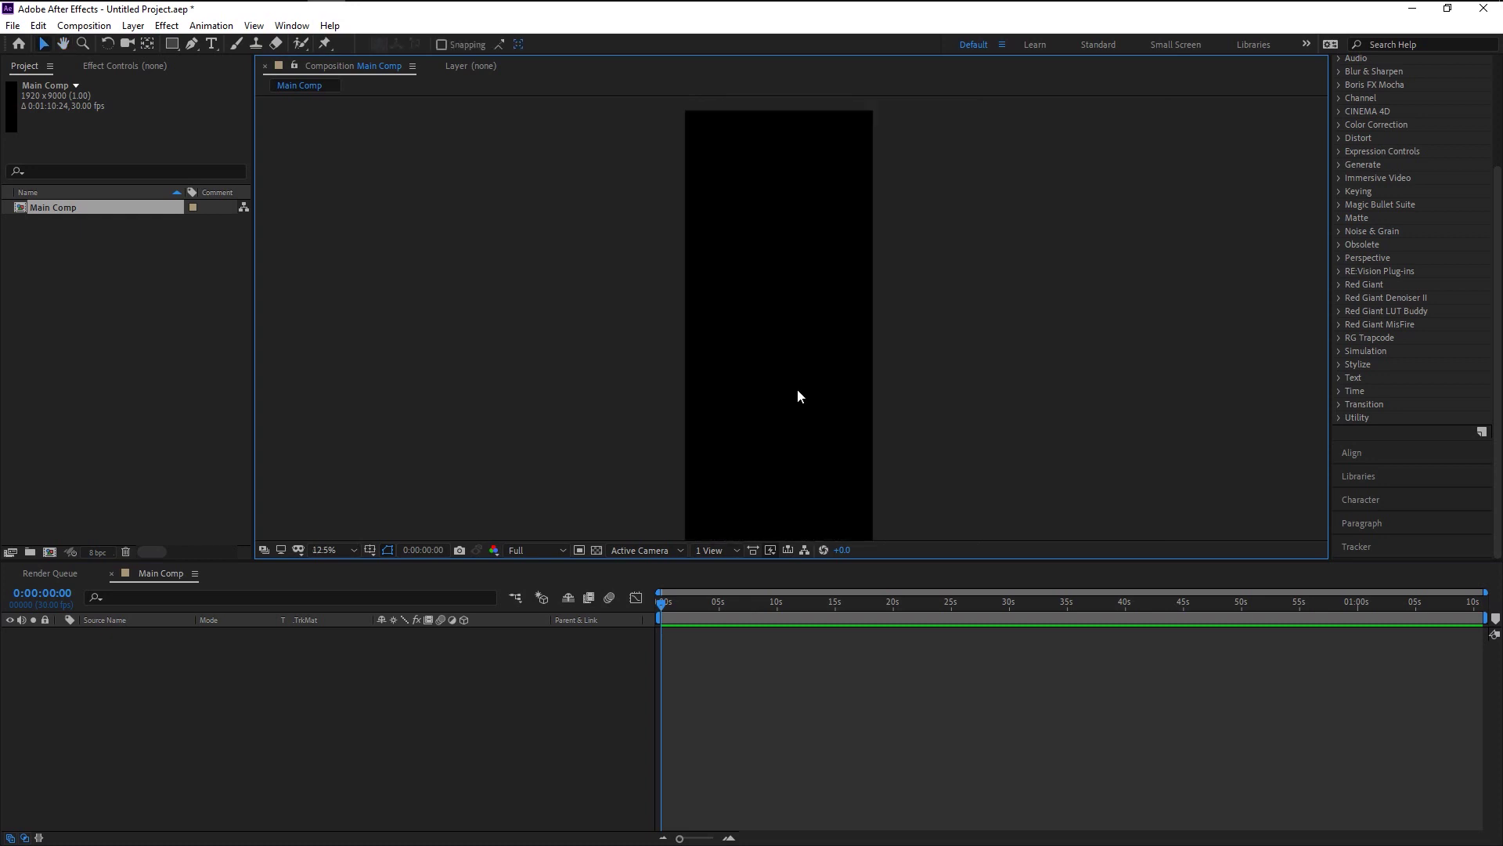
{"action": "key", "text": "h"}
{"action": "left_click_drag", "start_coordinate": [772, 285], "coordinate": [775, 439]}
{"action": "scroll", "coordinate": [771, 328], "scroll_direction": "up", "scroll_amount": 1}
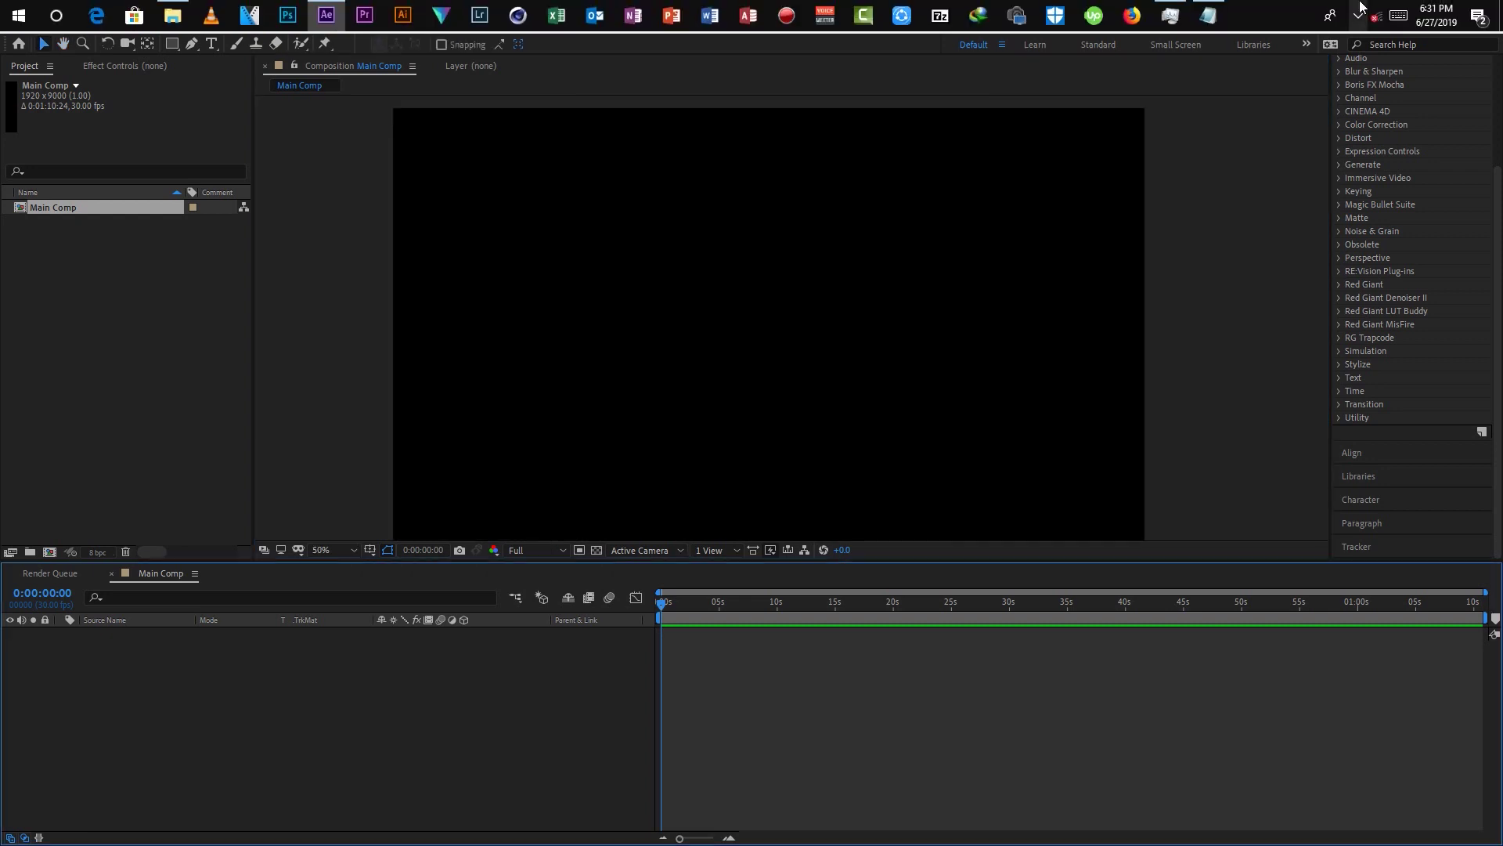
Copy the credits from Directed by through PETER HEIN in End credits.txt, then minimize Notepad.
{"action": "left_click", "coordinate": [1208, 10]}
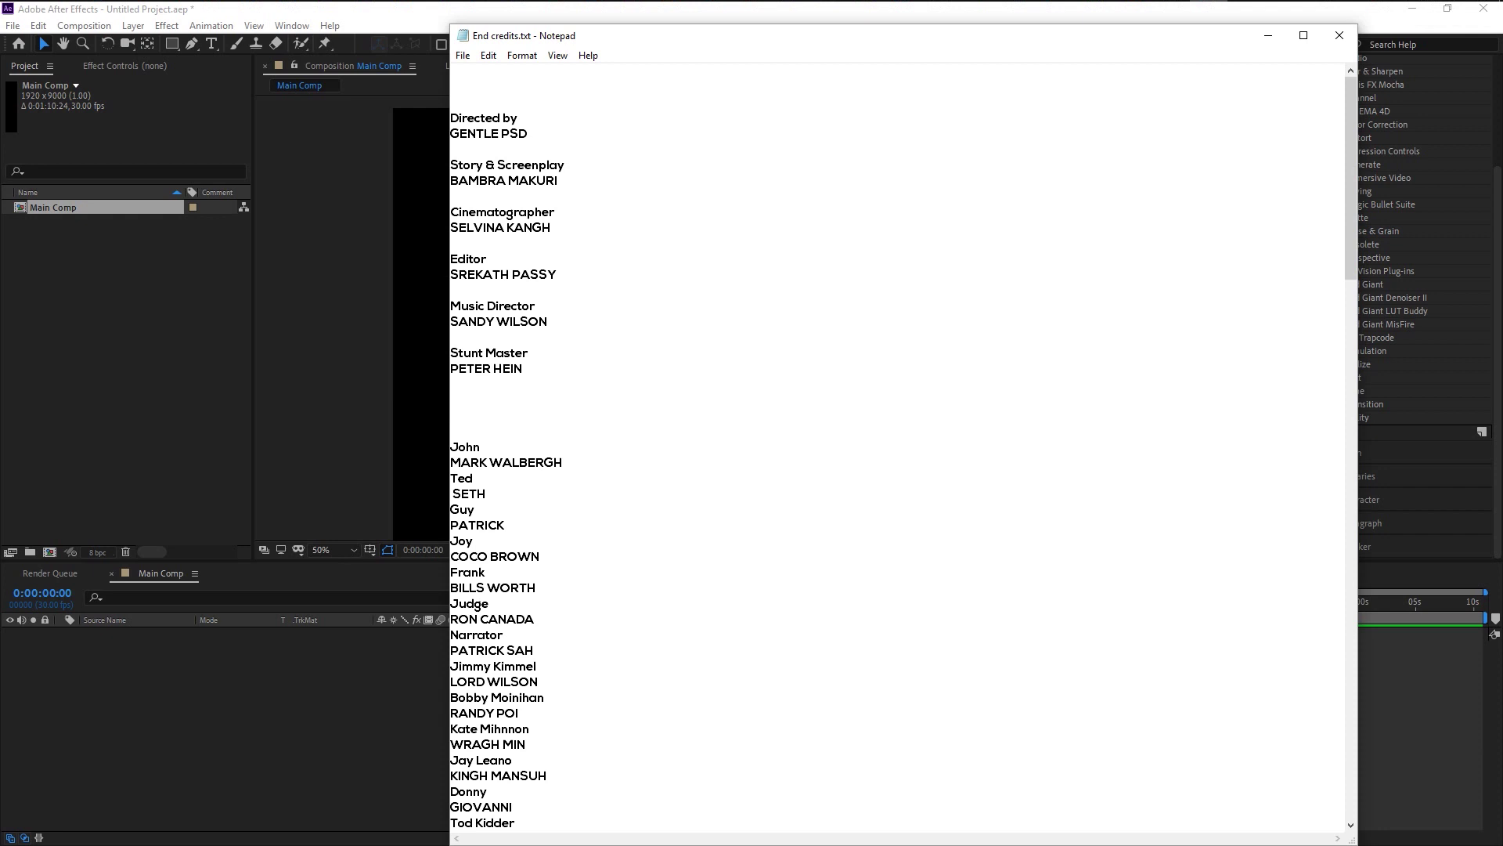
{"action": "scroll", "coordinate": [901, 446], "scroll_direction": "down", "scroll_amount": 19}
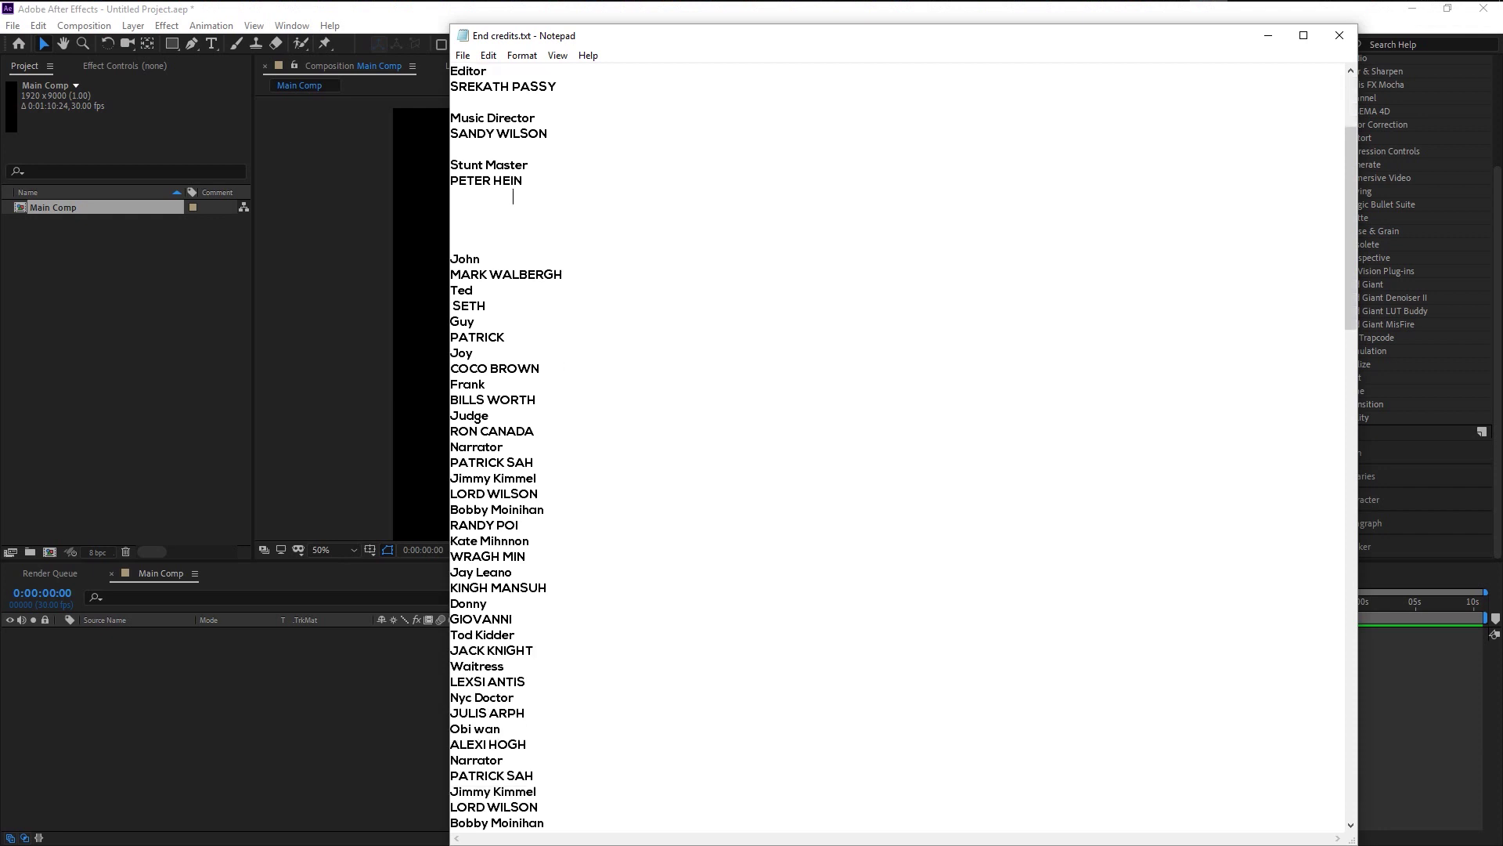
{"action": "scroll", "coordinate": [513, 383], "scroll_direction": "up", "scroll_amount": 17}
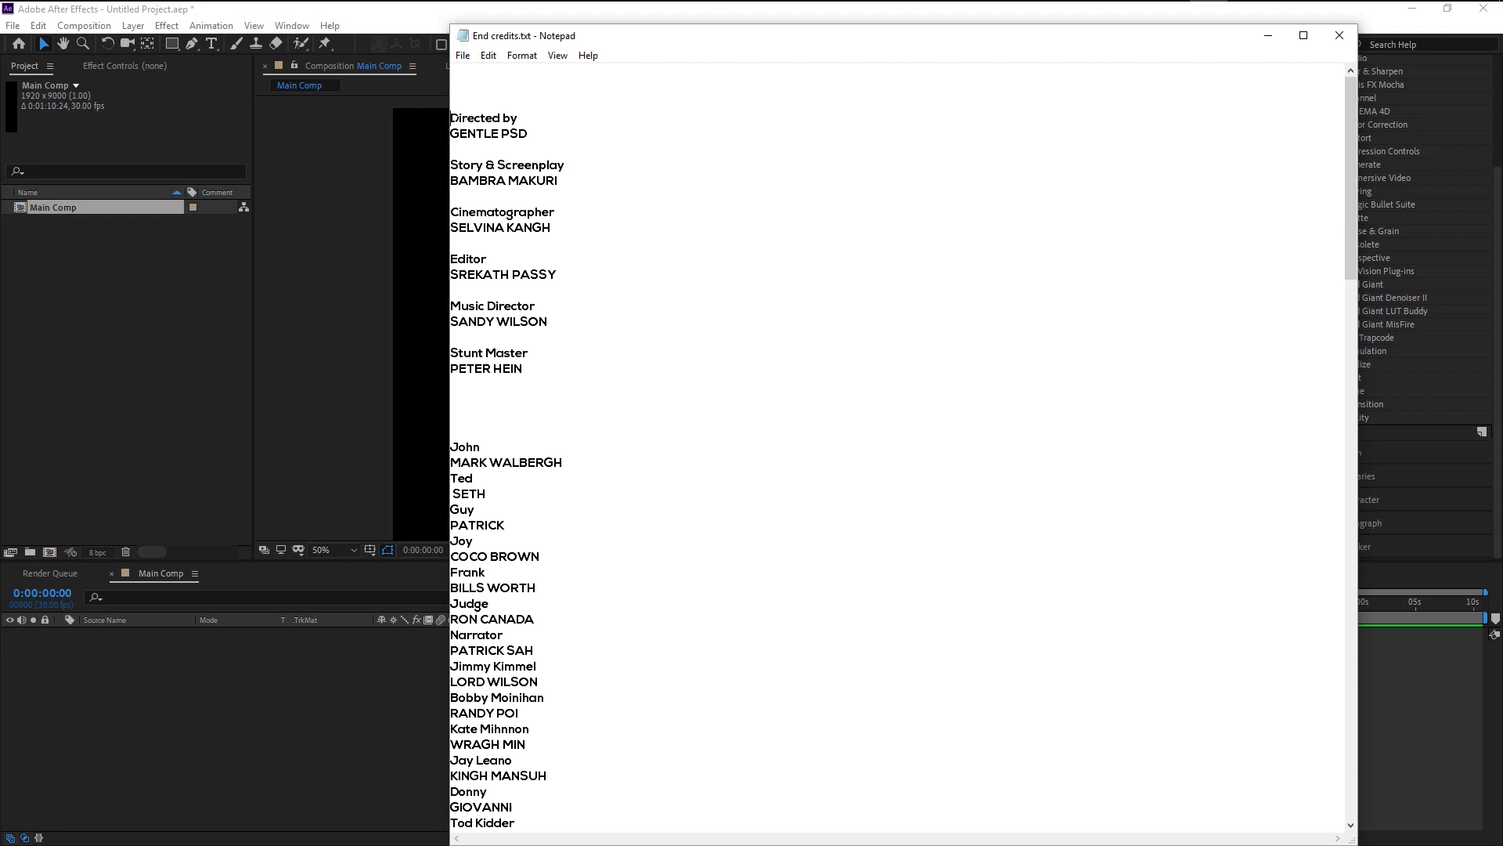
{"action": "left_click_drag", "start_coordinate": [451, 118], "coordinate": [522, 368]}
{"action": "right_click", "coordinate": [515, 357]}
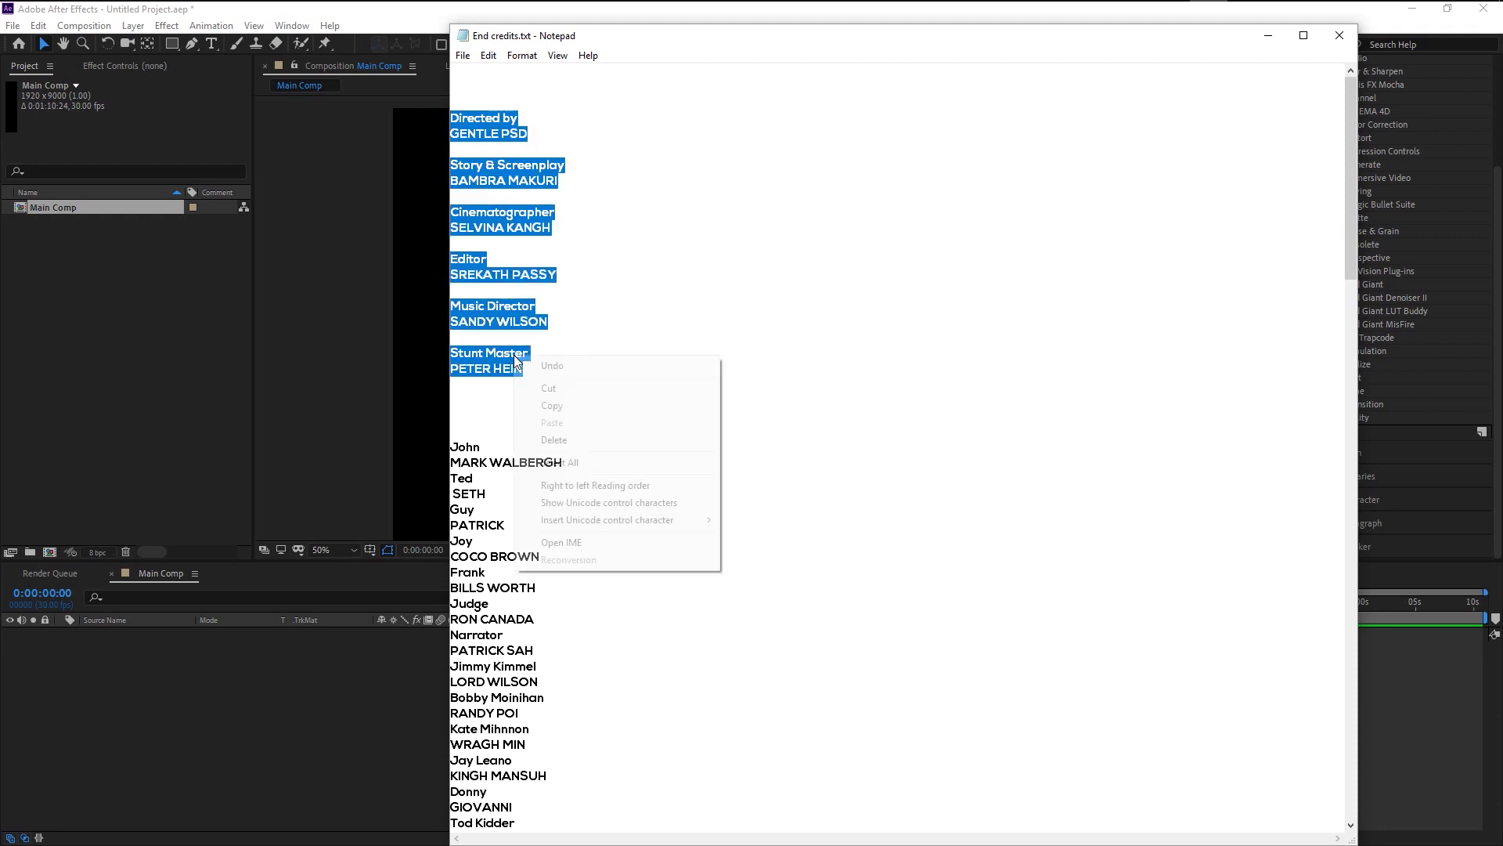
{"action": "left_click", "coordinate": [552, 406]}
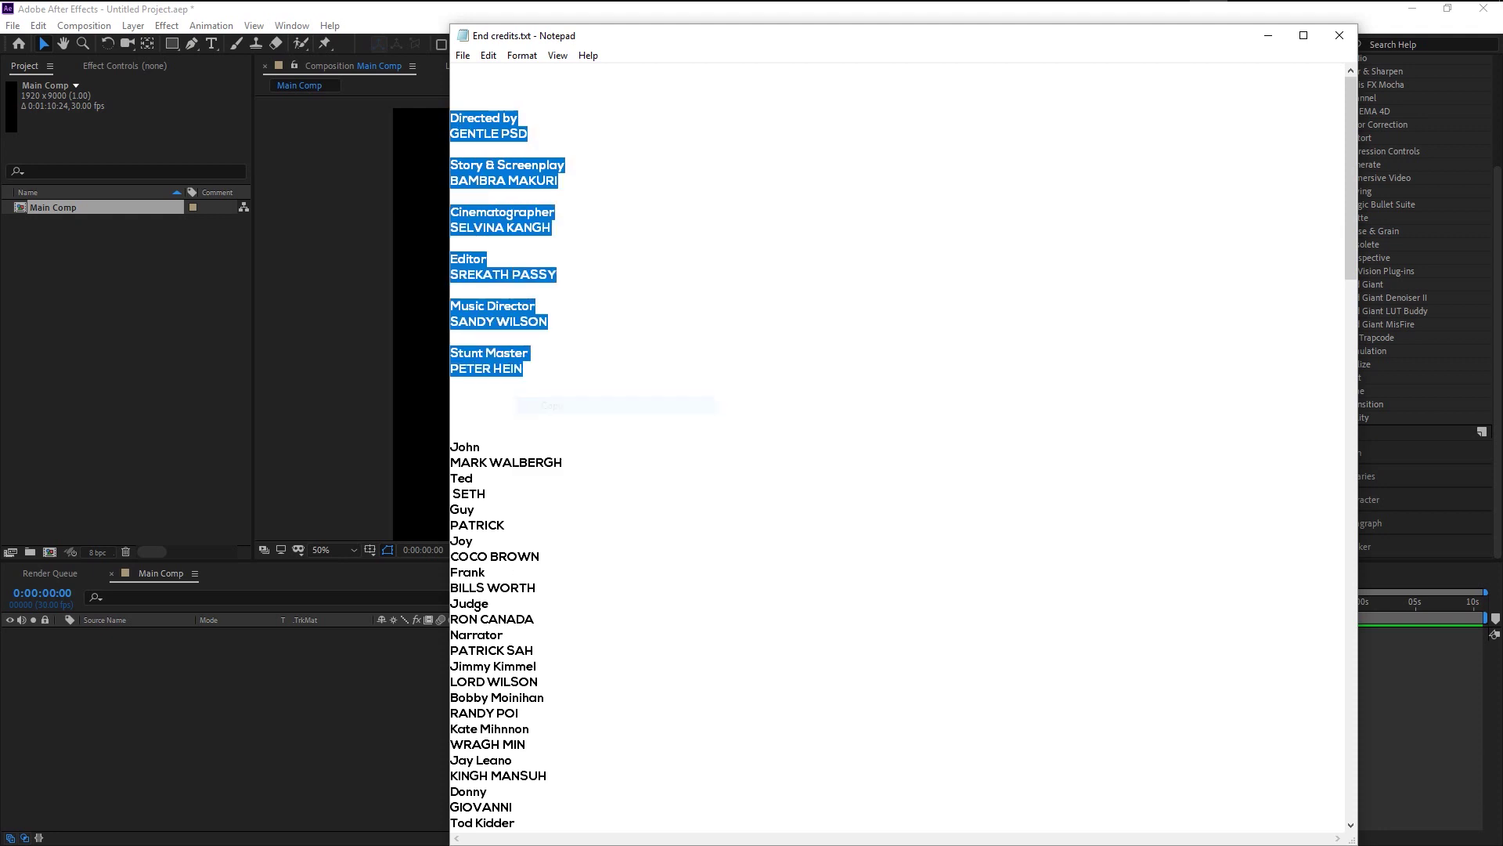
{"action": "left_click", "coordinate": [1269, 36]}
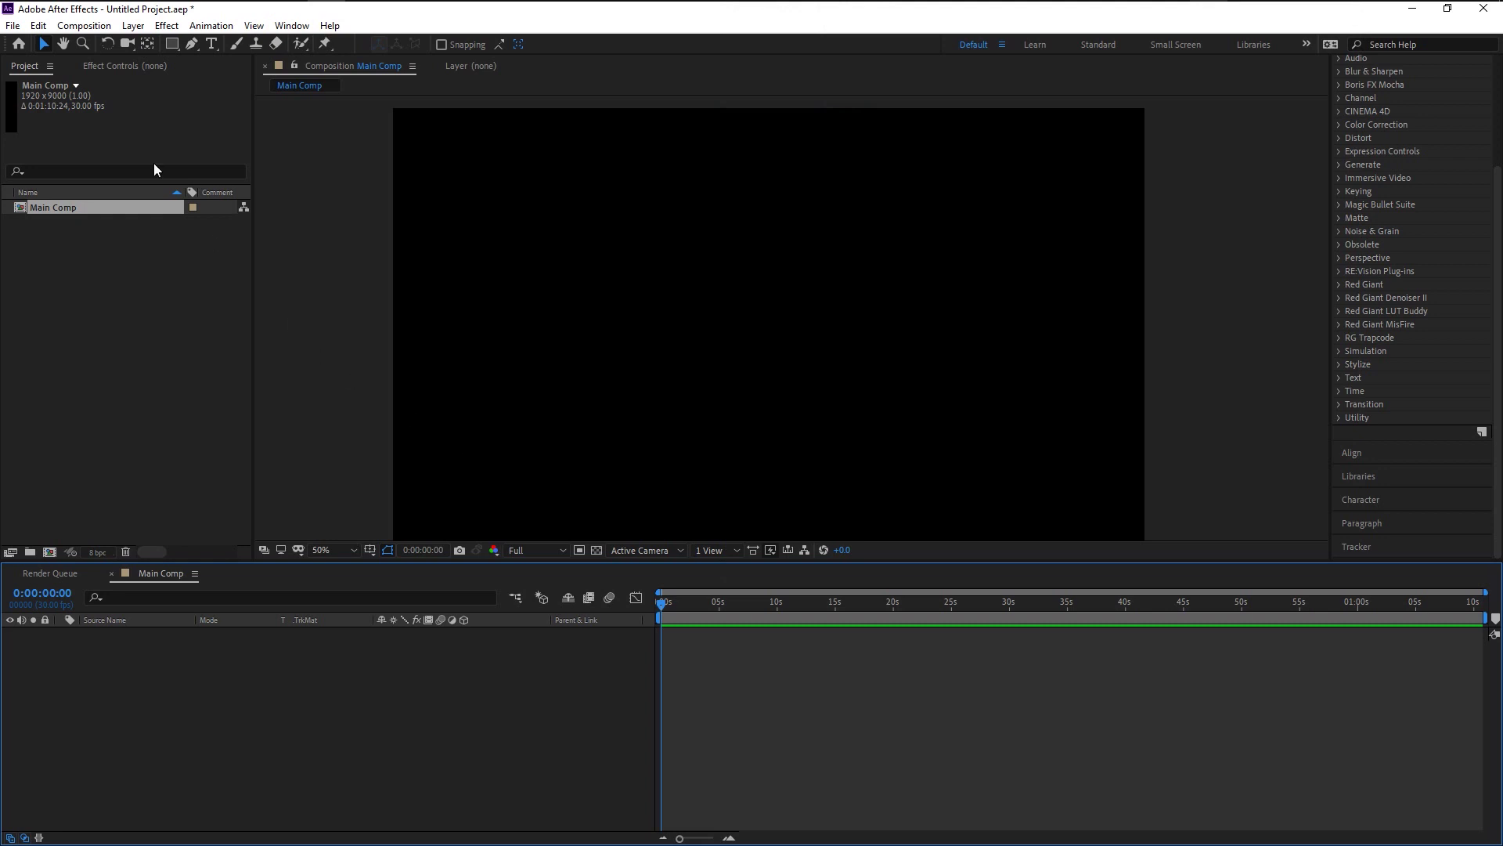
Paste the crew credits as a centre-aligned text layer at the top centre of Main Comp.
{"action": "left_click", "coordinate": [210, 45]}
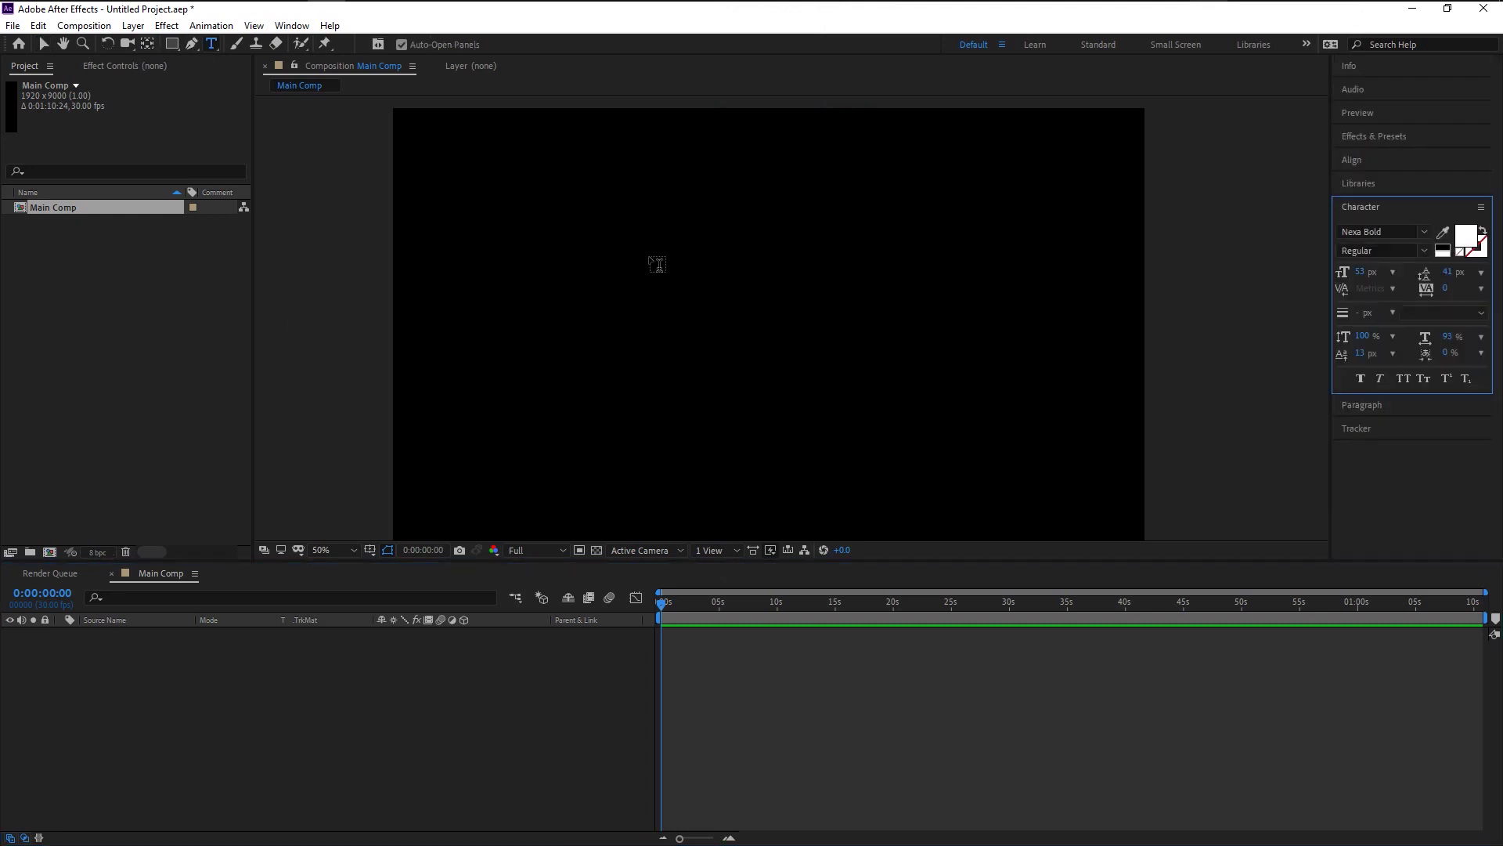
{"action": "left_click", "coordinate": [639, 252]}
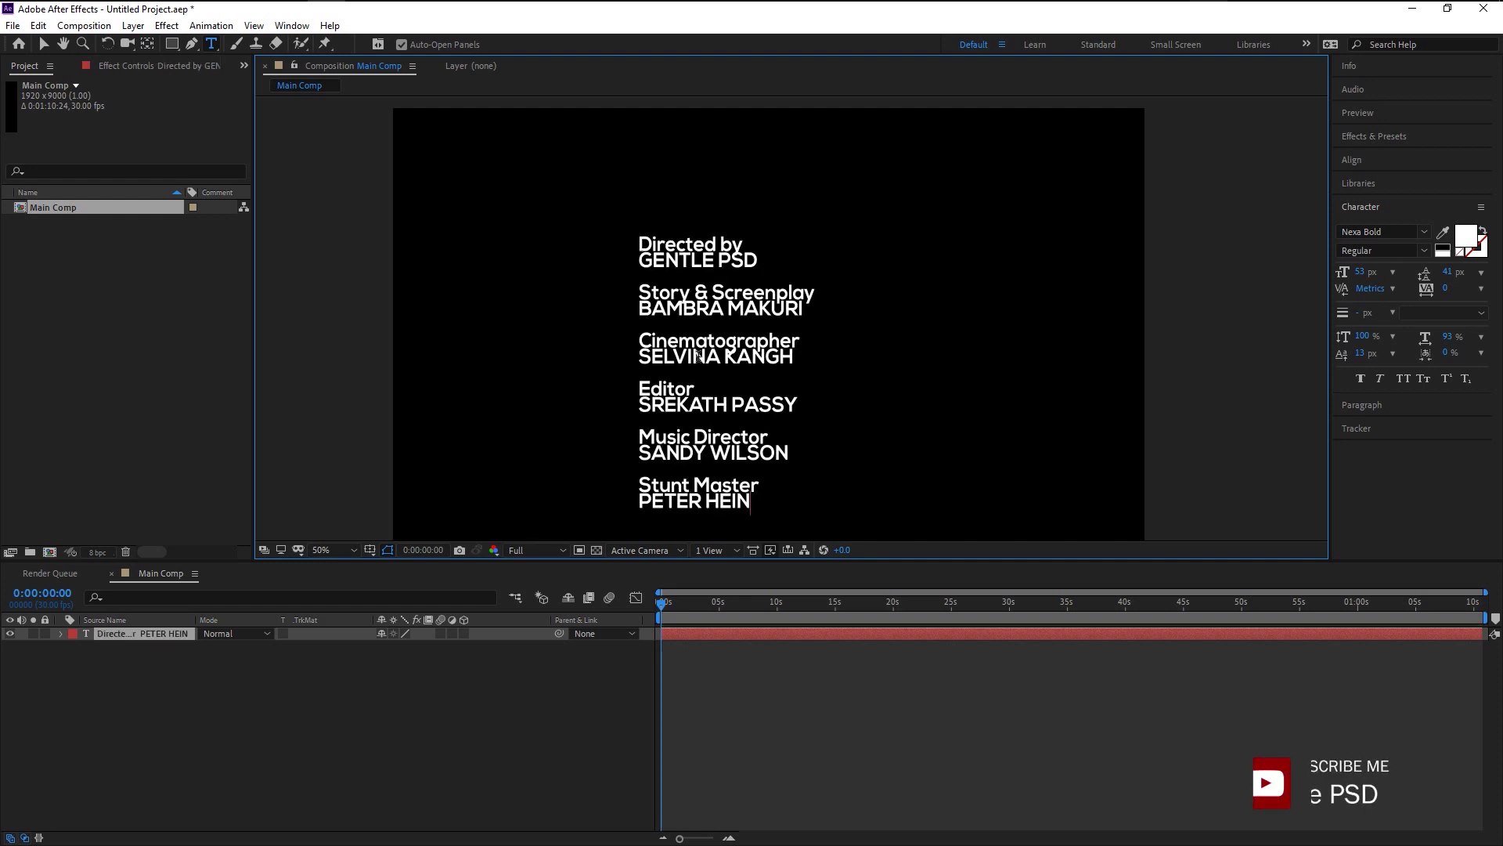
{"action": "left_click", "coordinate": [129, 634]}
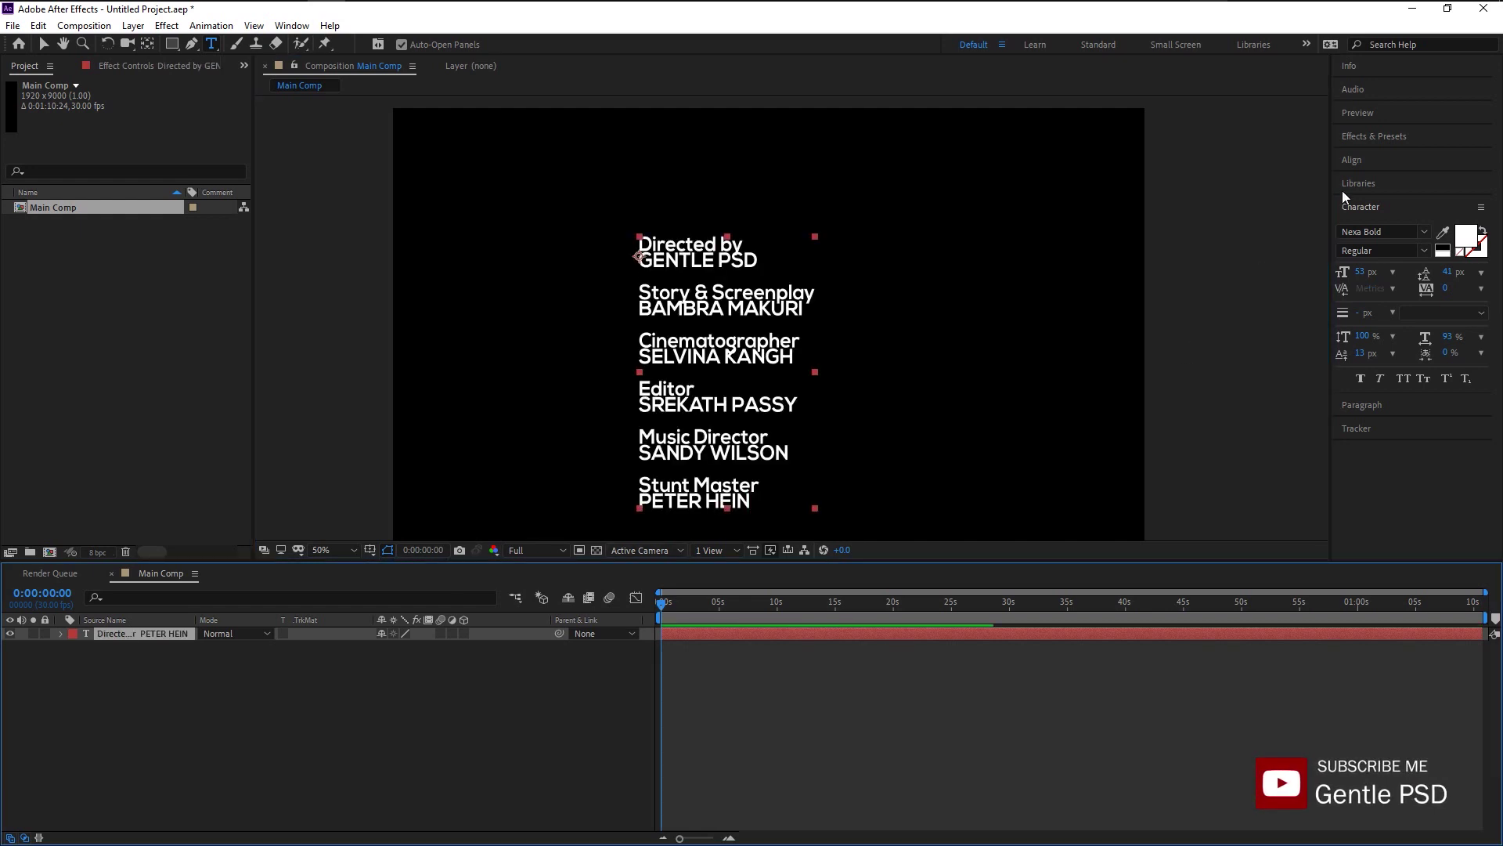
{"action": "left_click", "coordinate": [1378, 405]}
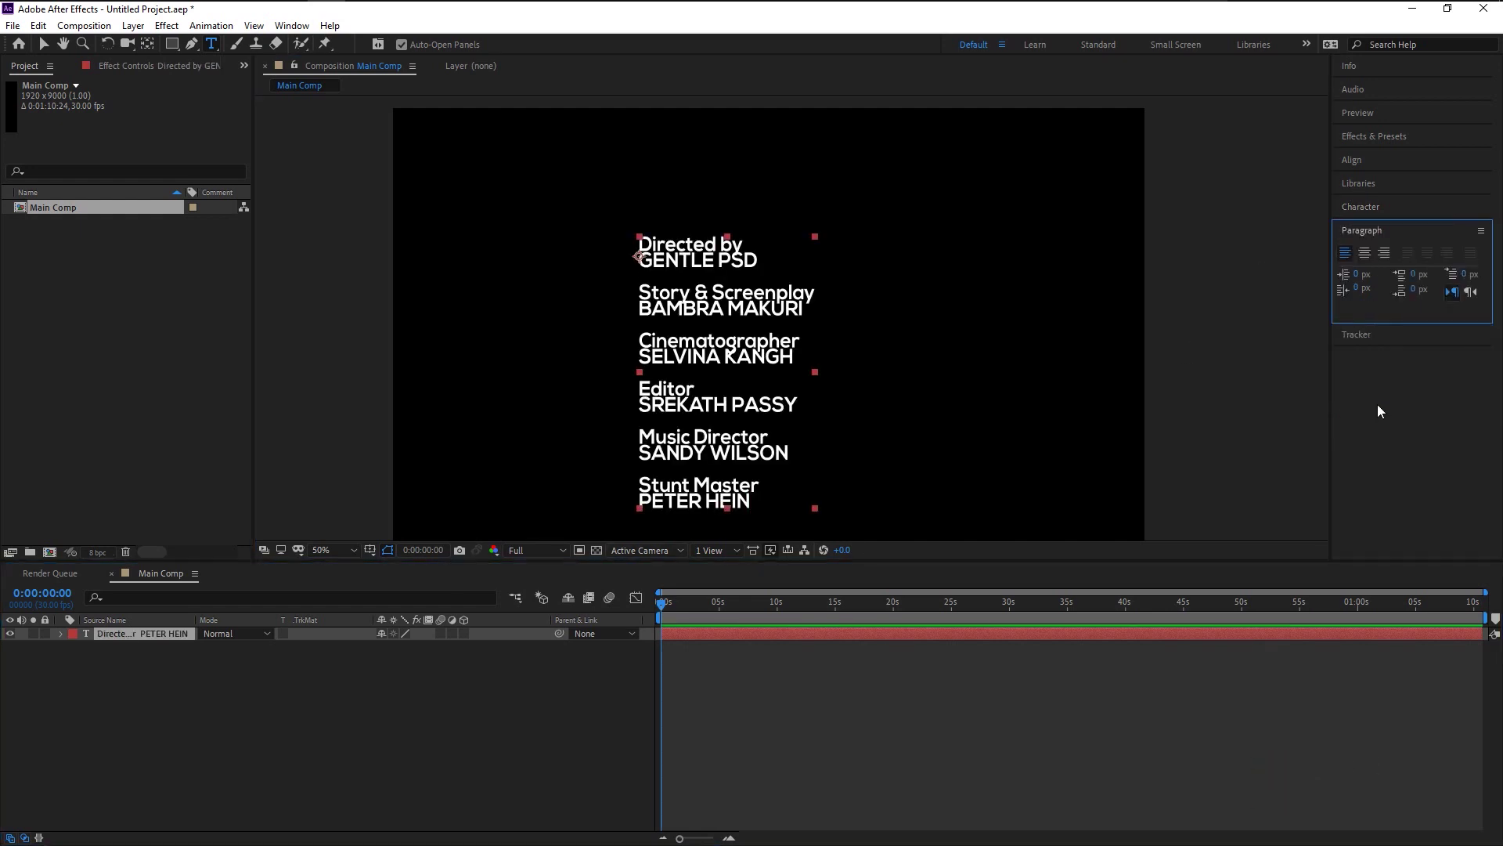
{"action": "left_click", "coordinate": [1363, 255]}
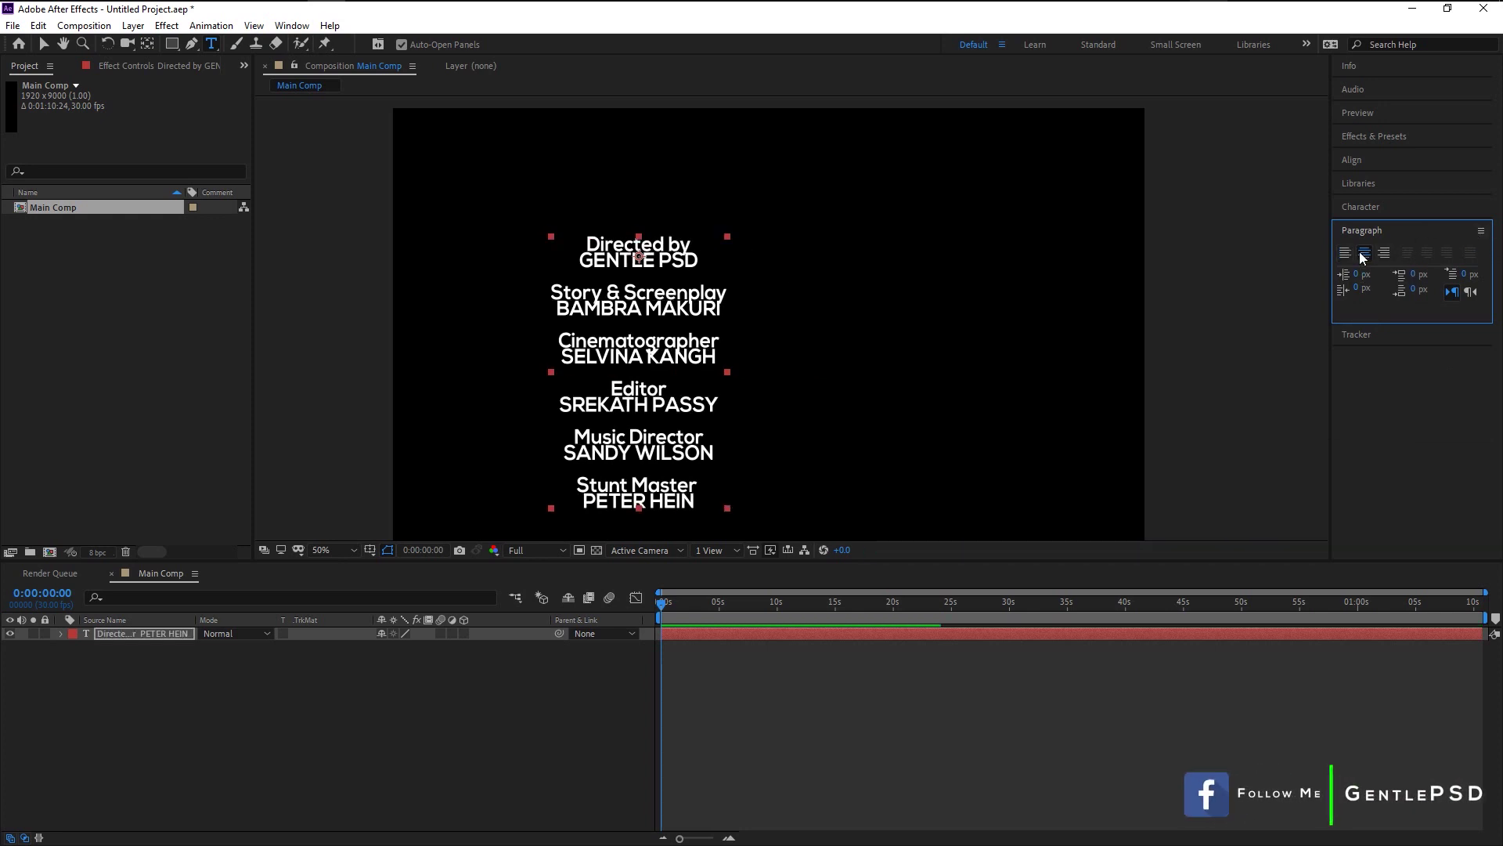
{"action": "key", "text": "v"}
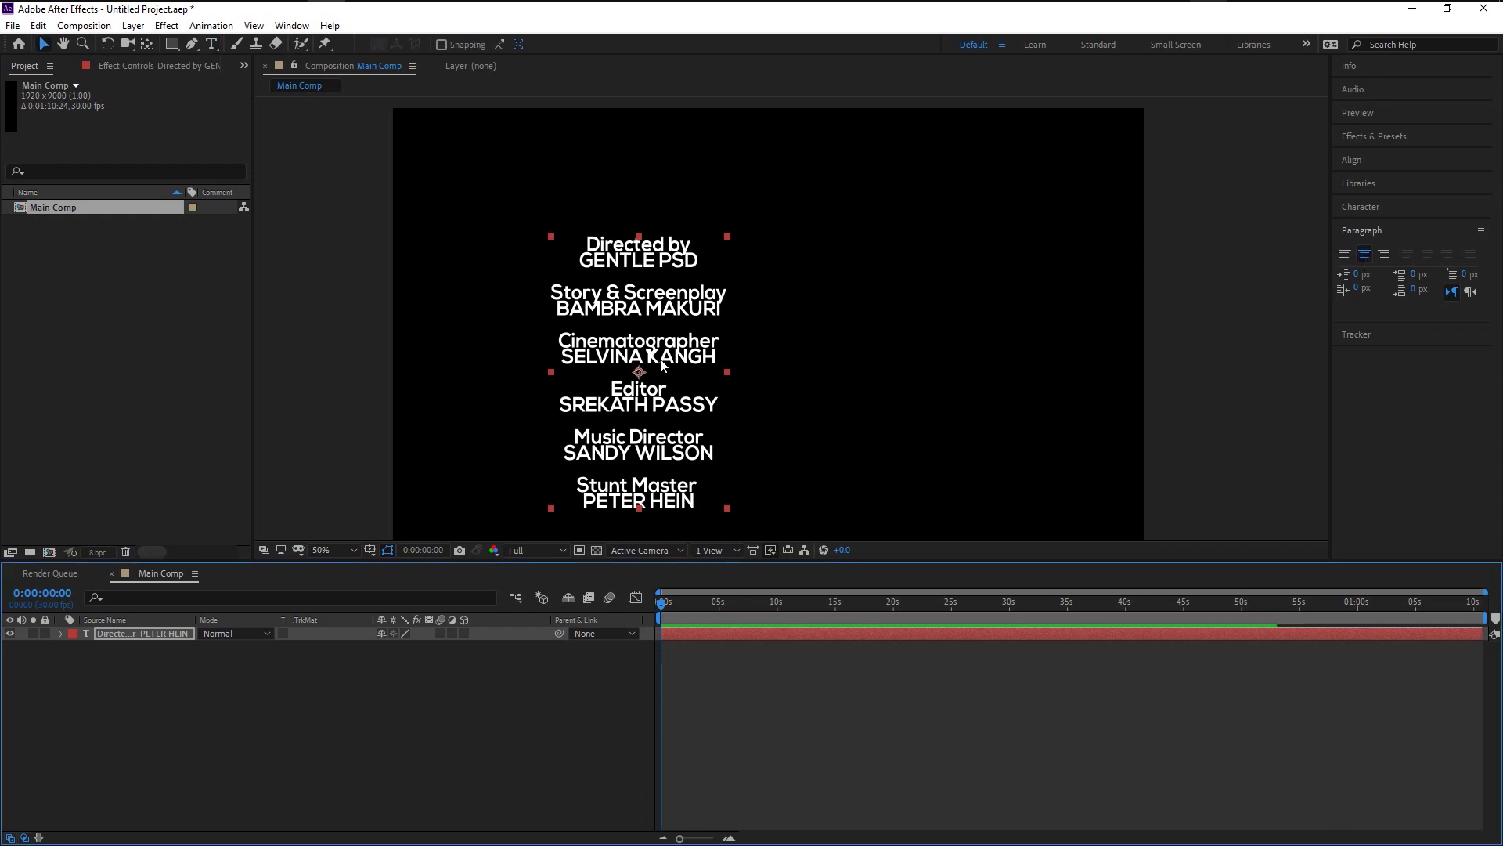
{"action": "left_click_drag", "start_coordinate": [699, 356], "coordinate": [790, 264]}
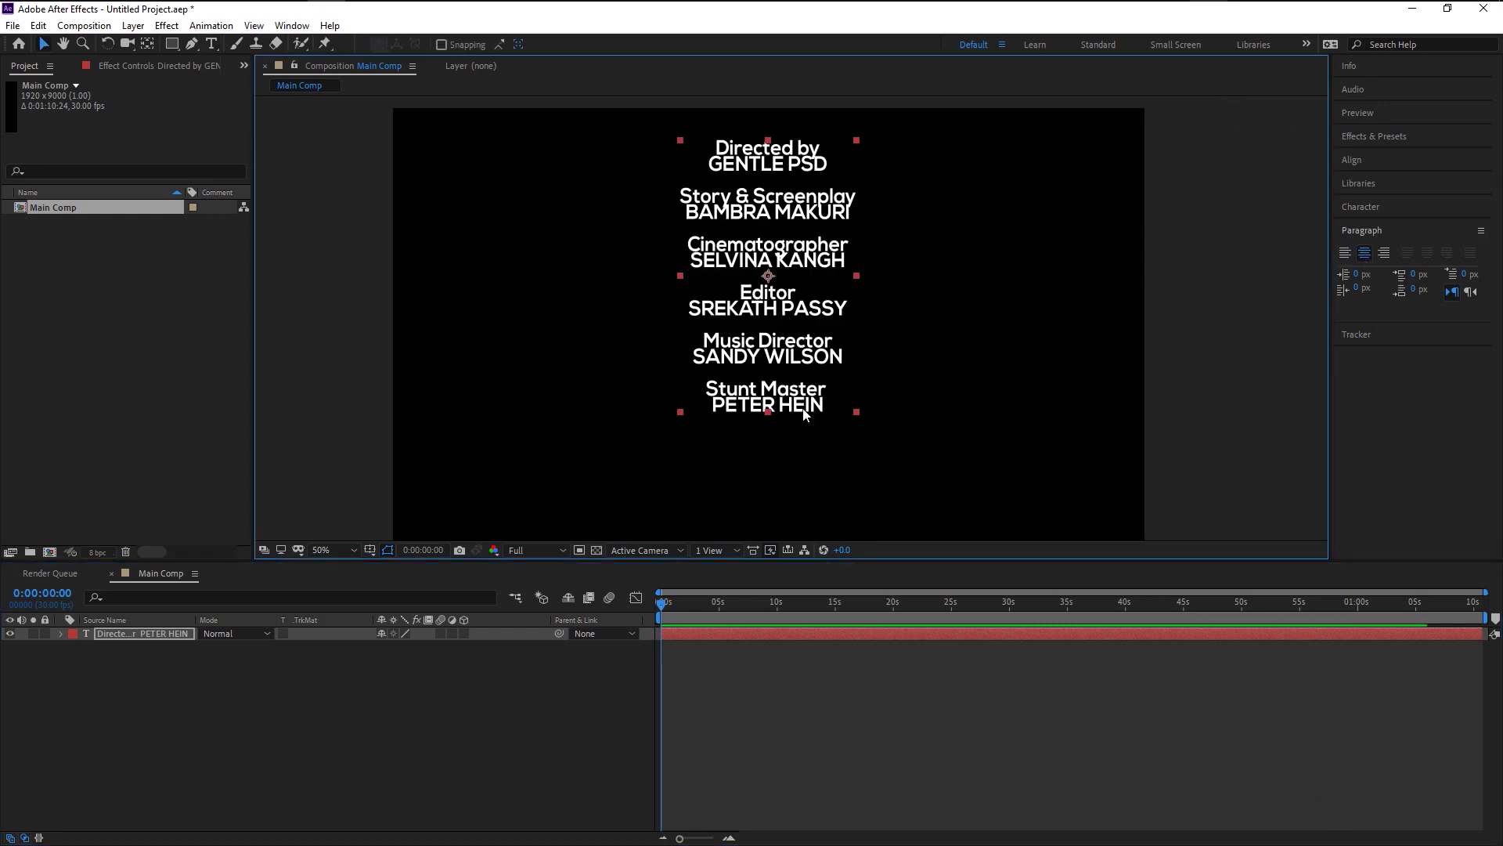
Set the credits to 51 px with 71 px leading and centre the layer's anchor point.
{"action": "left_click", "coordinate": [1361, 206]}
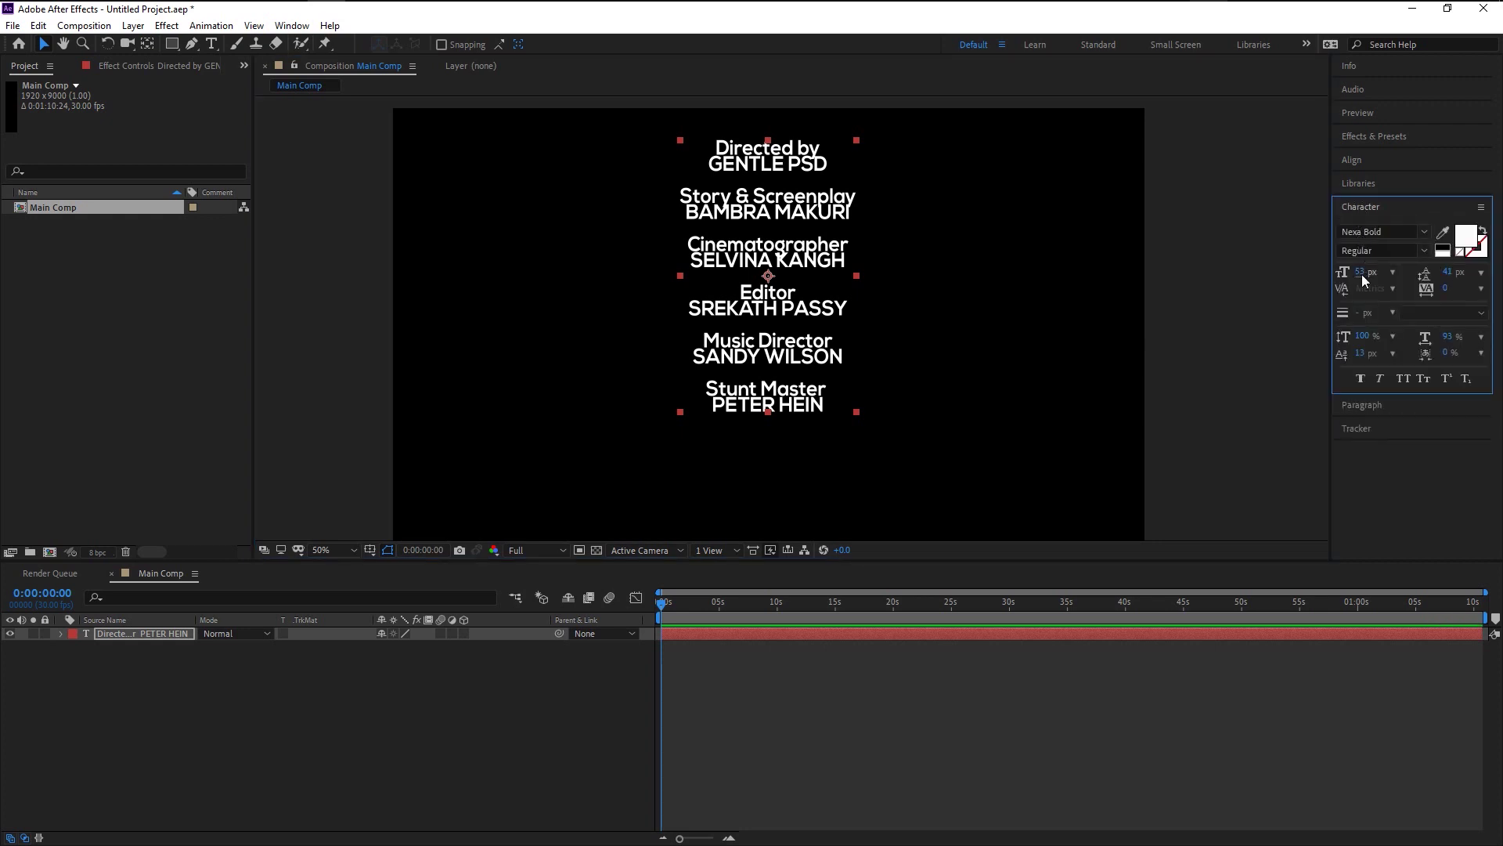
{"action": "left_click_drag", "start_coordinate": [1366, 273], "coordinate": [1488, 275]}
{"action": "scroll", "coordinate": [936, 344], "scroll_direction": "down", "scroll_amount": 2}
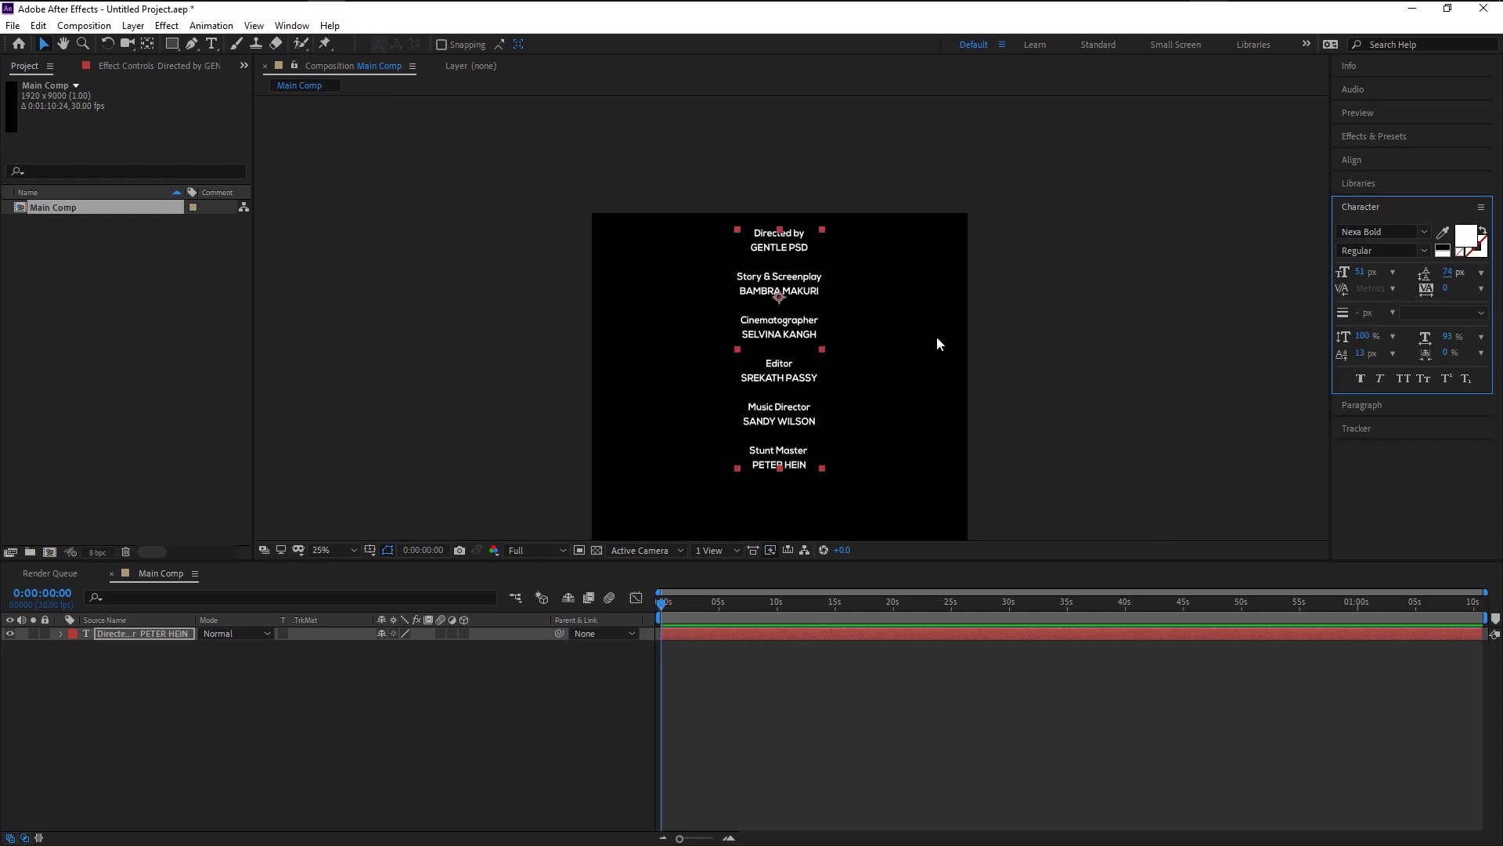
{"action": "key", "text": "period"}
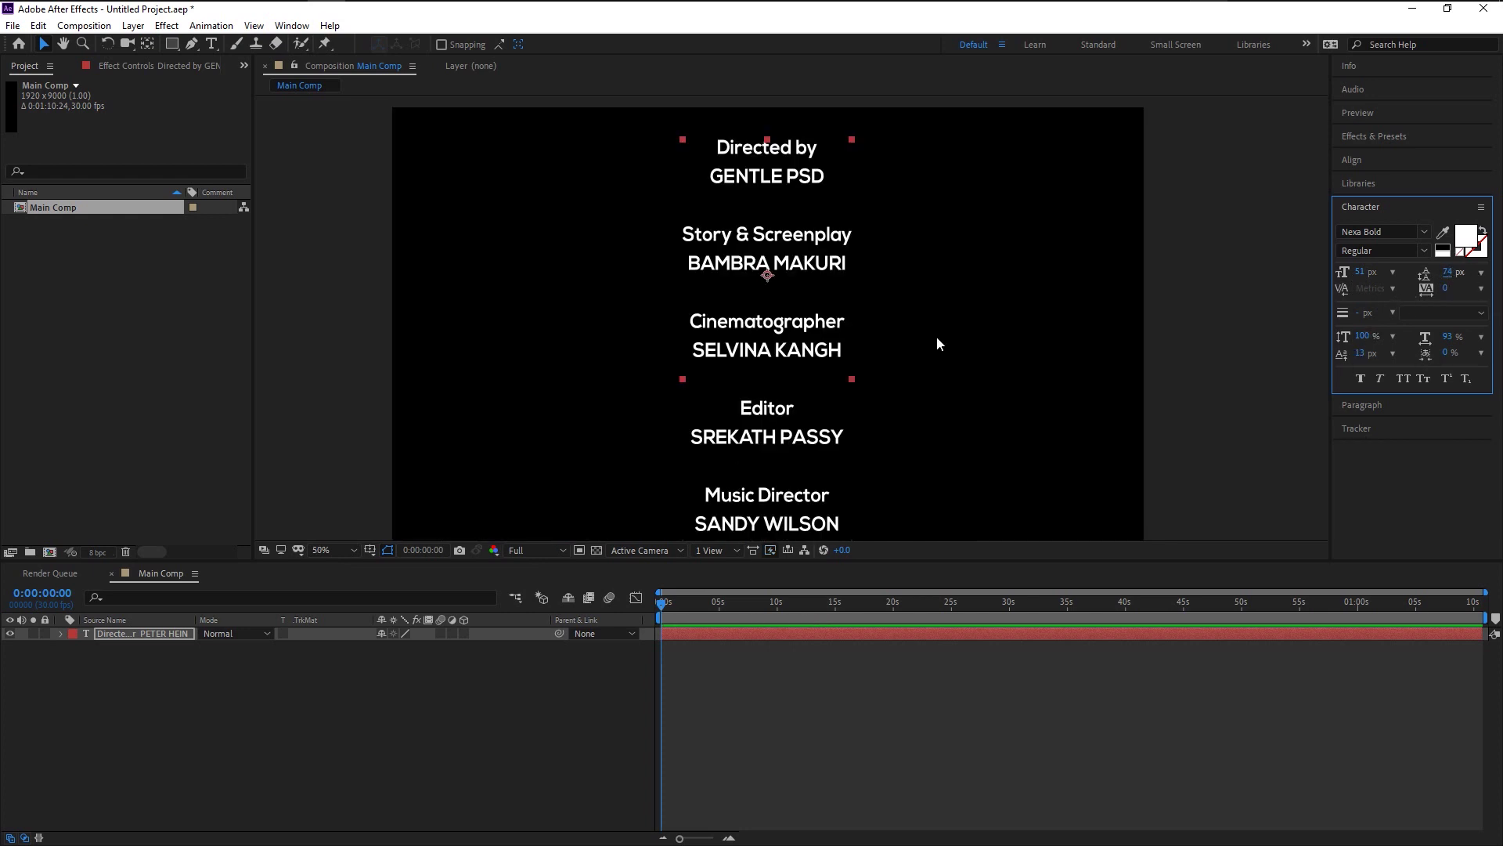
{"action": "key", "text": "ctrl+alt+Home"}
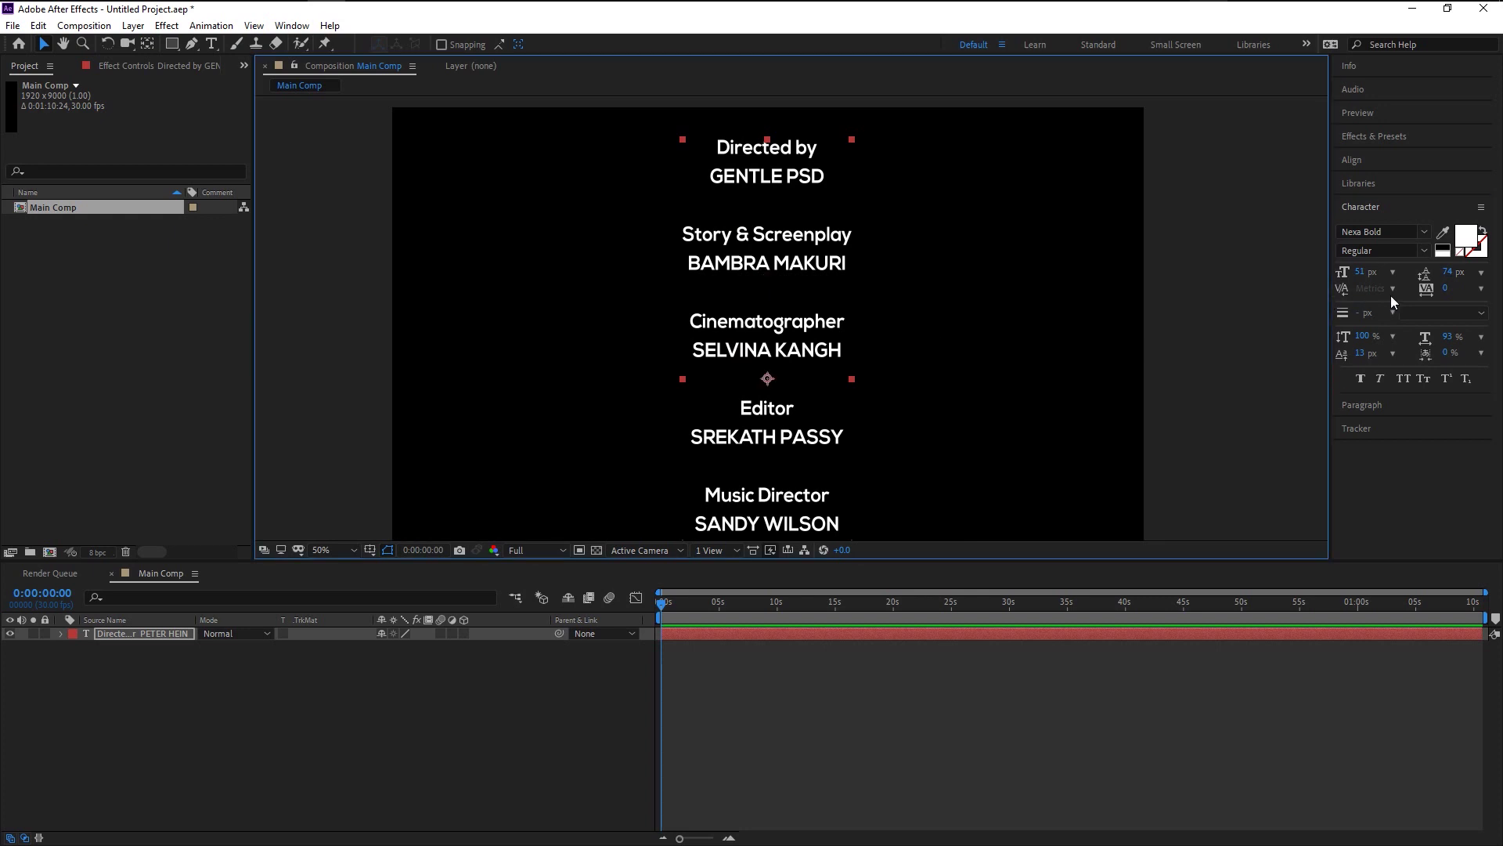
{"action": "left_click_drag", "start_coordinate": [1447, 272], "coordinate": [1026, 327]}
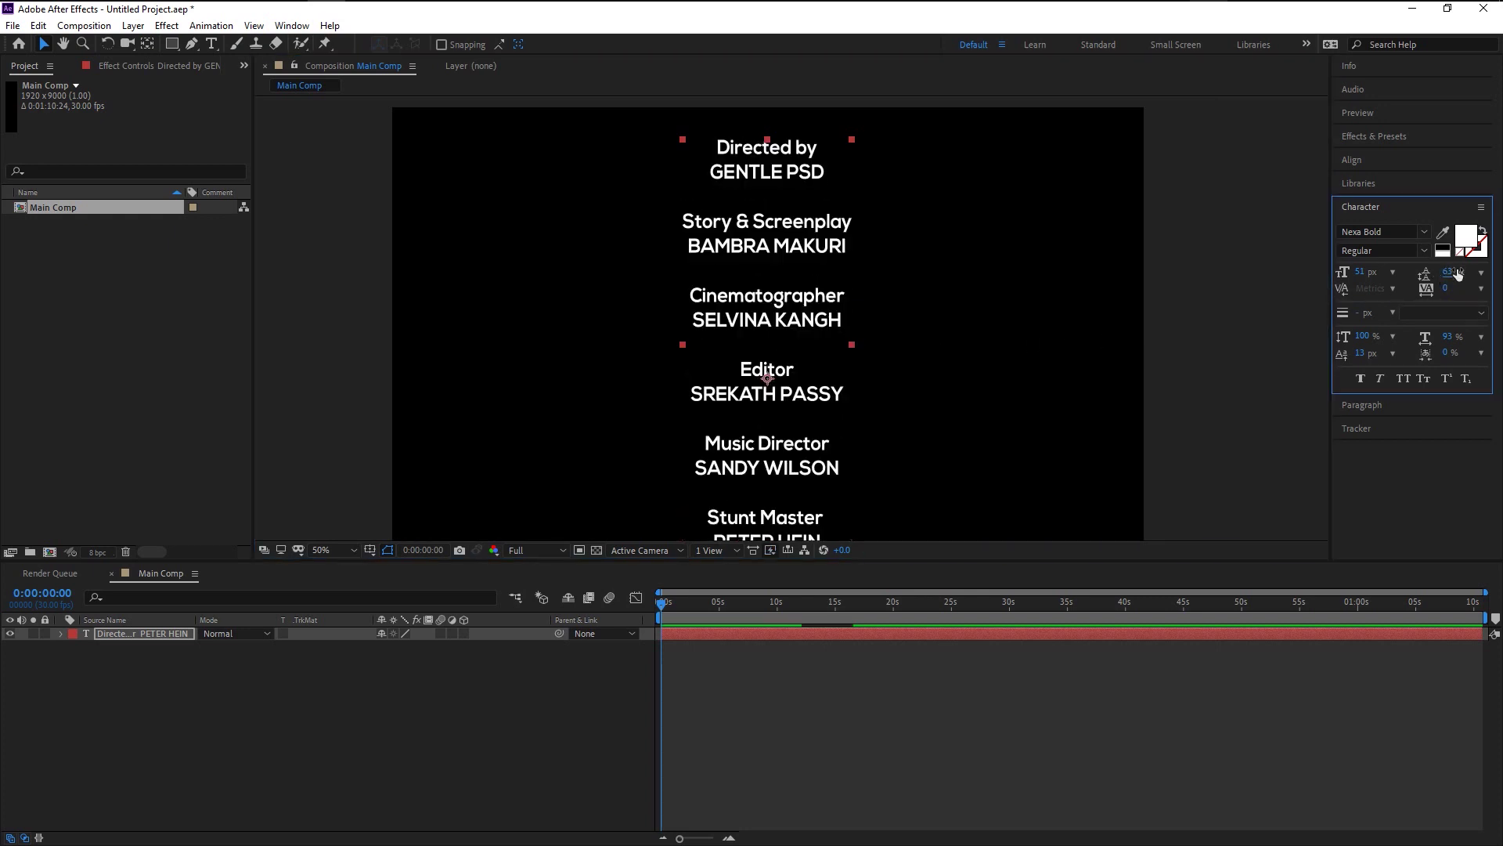
{"action": "left_click_drag", "start_coordinate": [1458, 274], "coordinate": [1094, 328]}
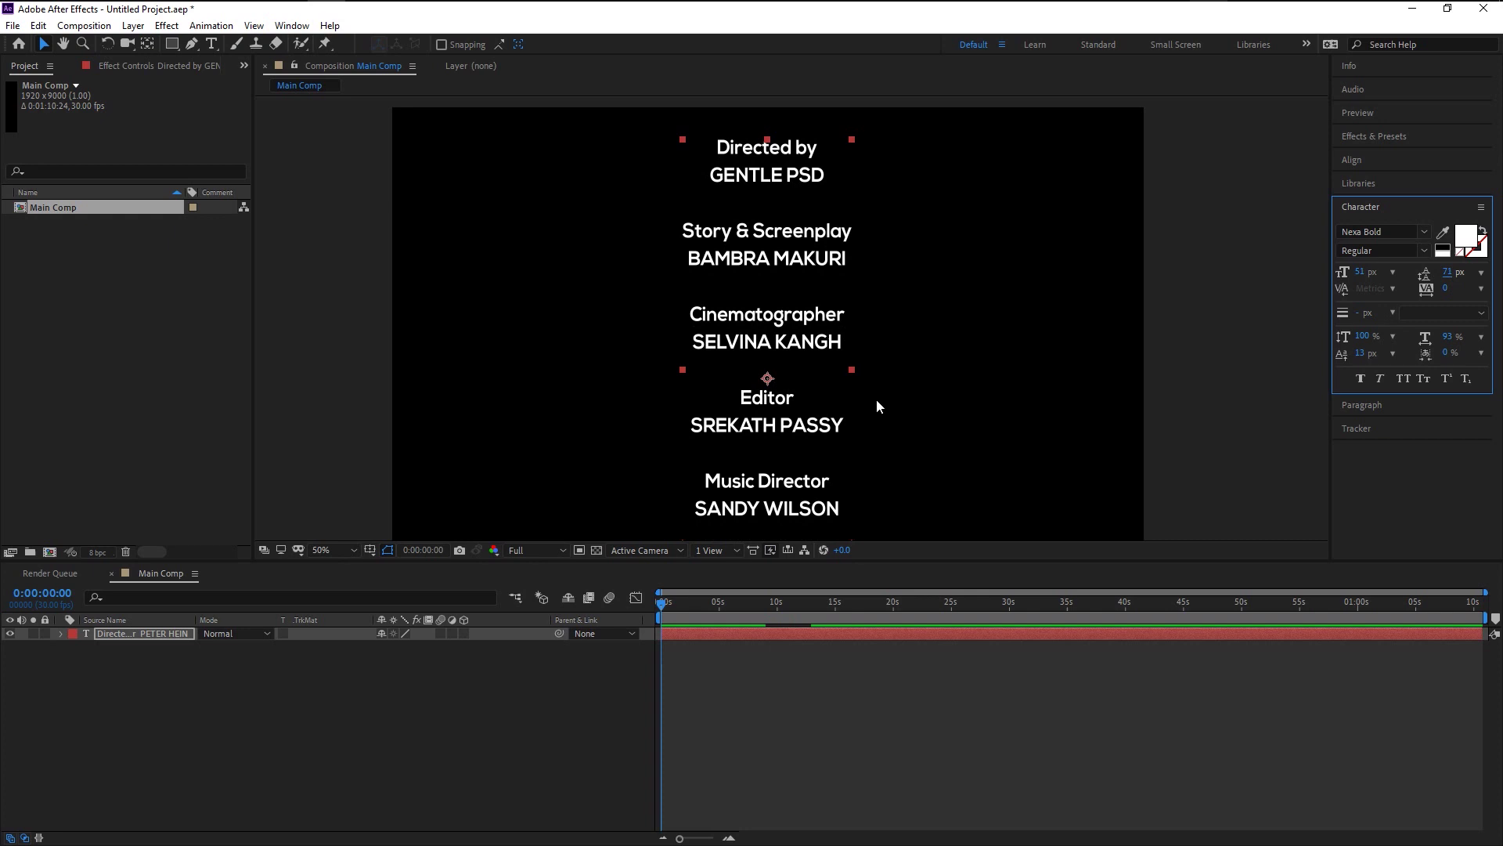
Pan the comp to show the last credit line, Stunt Master PETER HEIN.
{"action": "key", "text": "h"}
{"action": "left_click_drag", "start_coordinate": [794, 467], "coordinate": [757, 319]}
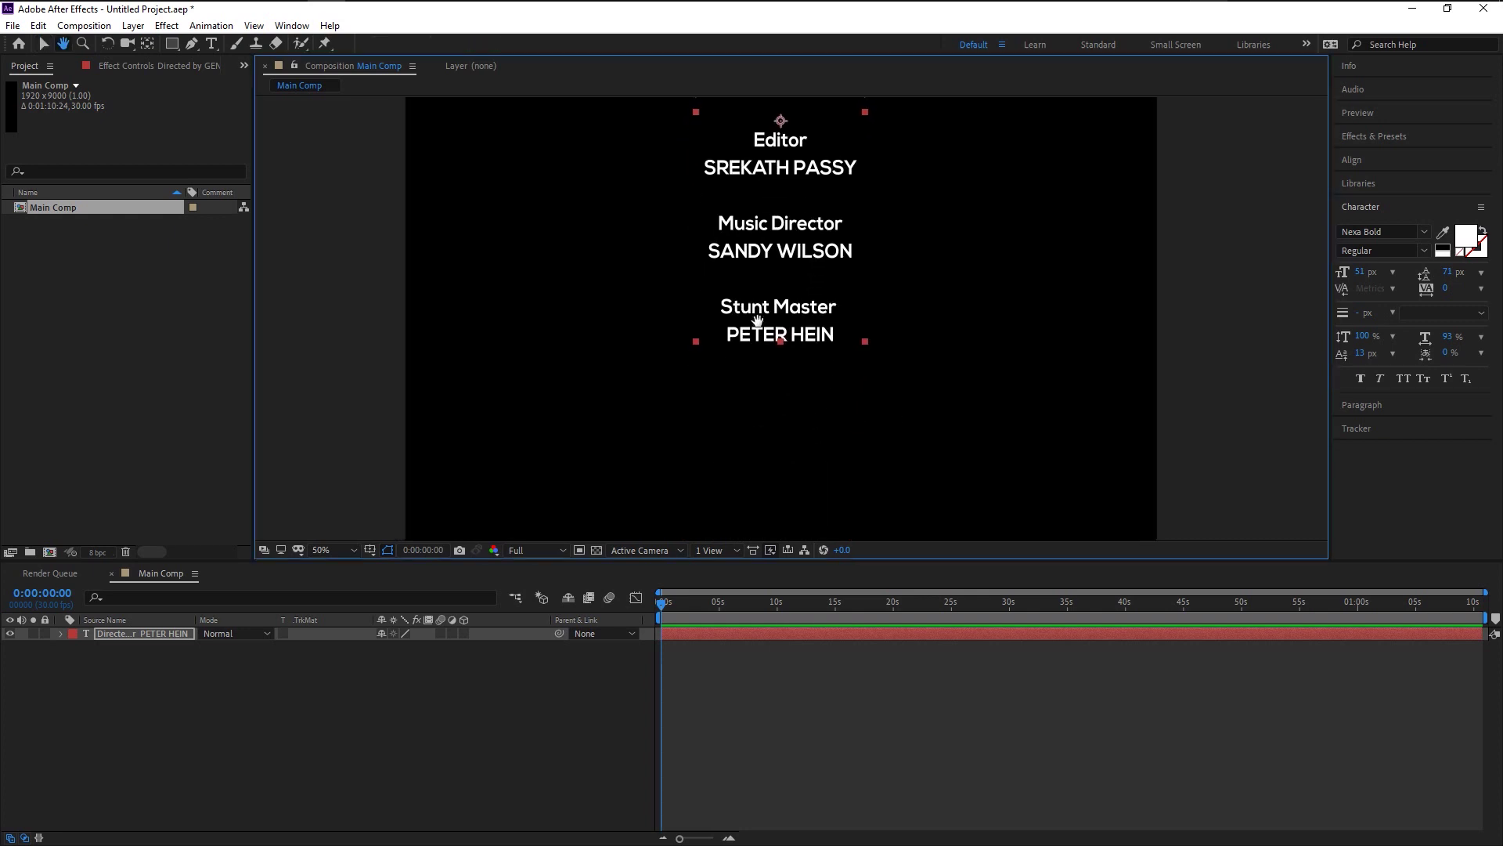
{"action": "key", "text": "v"}
{"action": "left_click", "coordinate": [351, 662]}
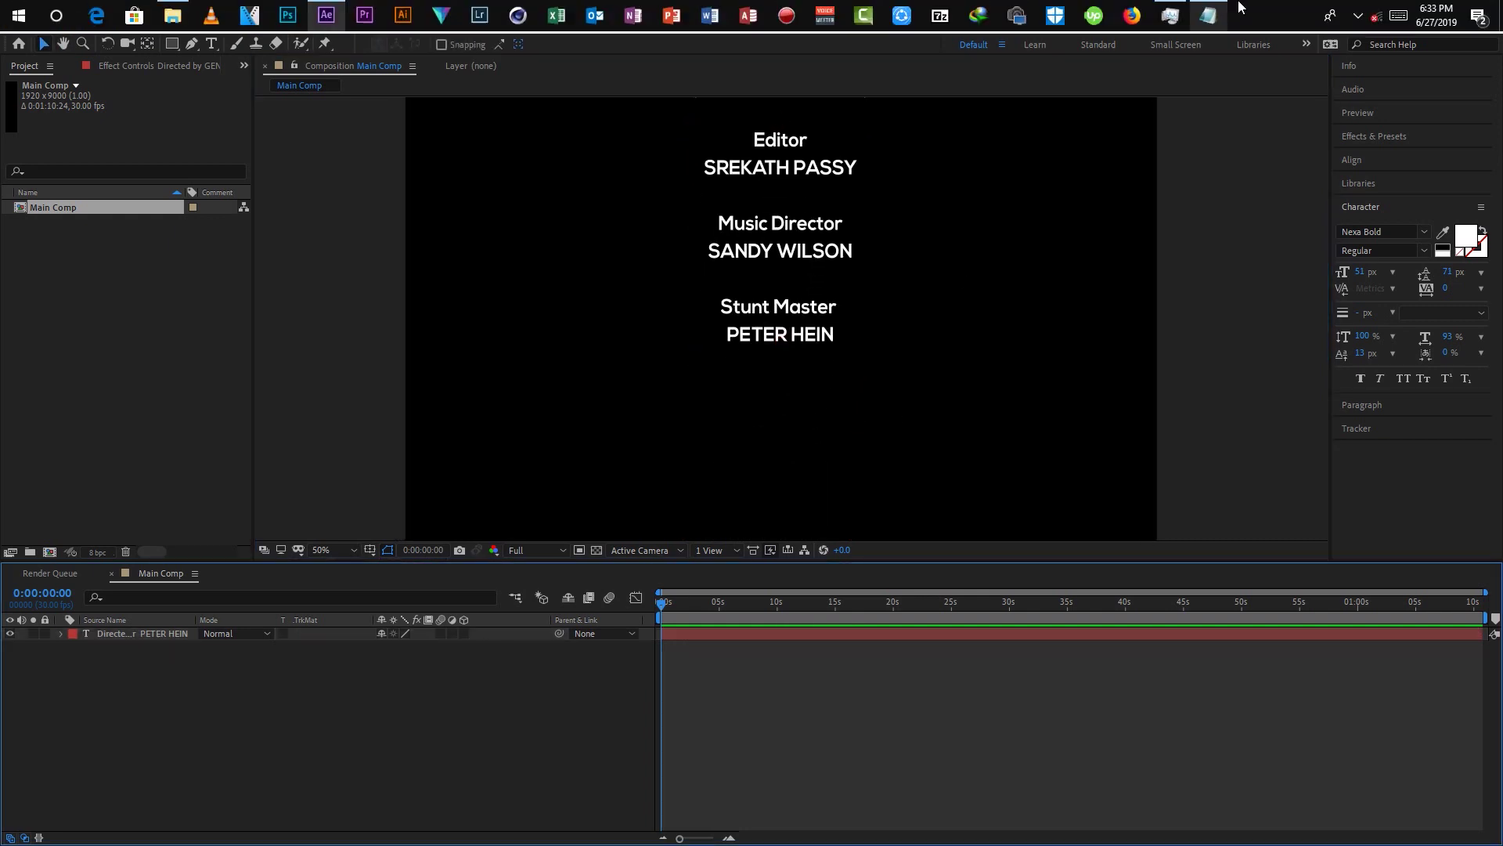
Copy the cast list from End credits.txt and minimize Notepad.
{"action": "left_click", "coordinate": [1209, 15]}
{"action": "scroll", "coordinate": [783, 391], "scroll_direction": "down", "scroll_amount": 5}
{"action": "left_click_drag", "start_coordinate": [501, 214], "coordinate": [609, 842]}
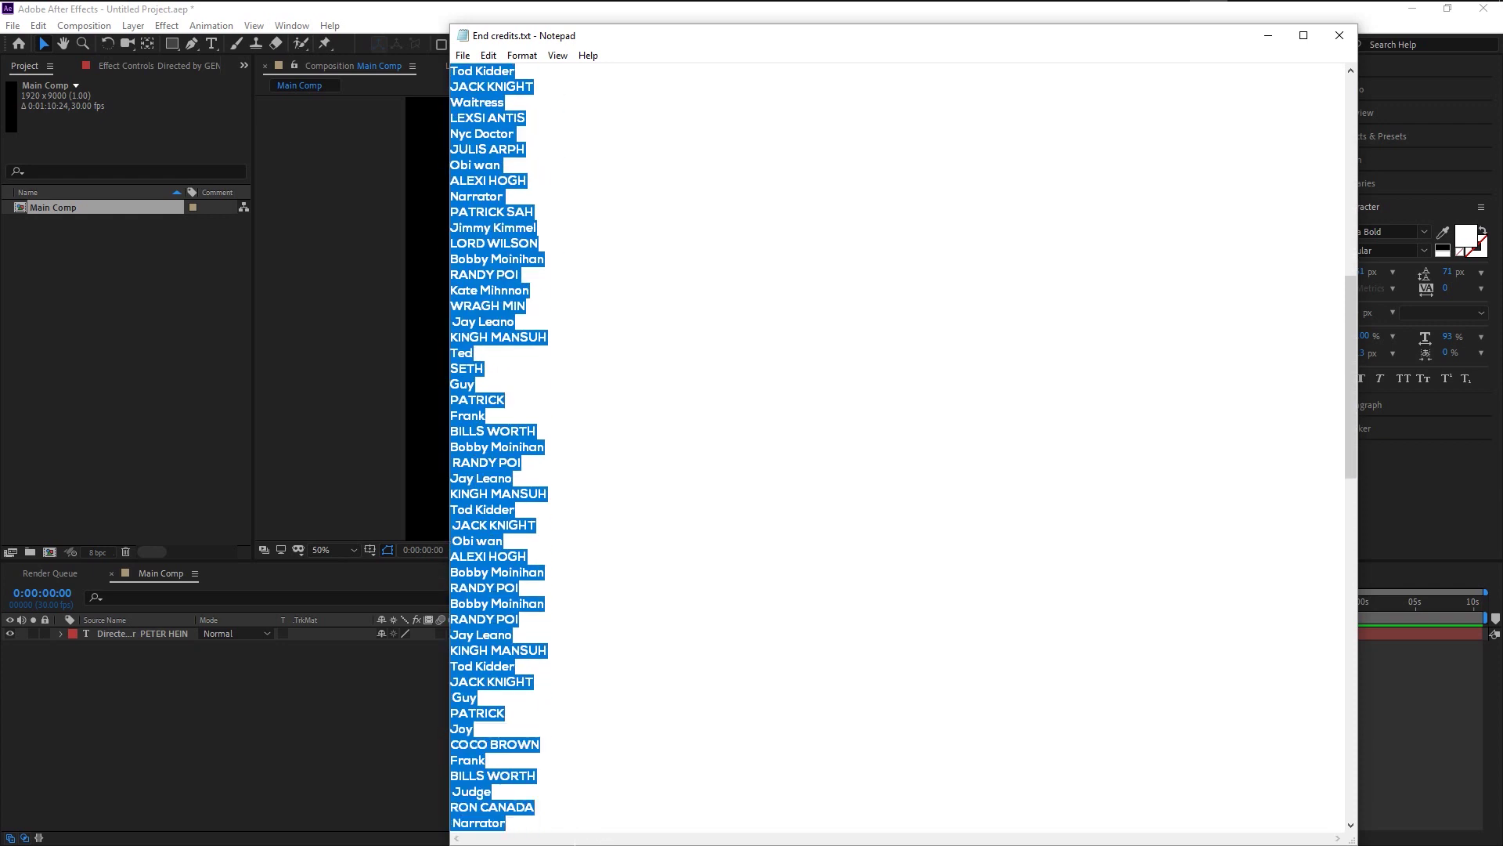
{"action": "right_click", "coordinate": [486, 532]}
{"action": "left_click", "coordinate": [530, 578]}
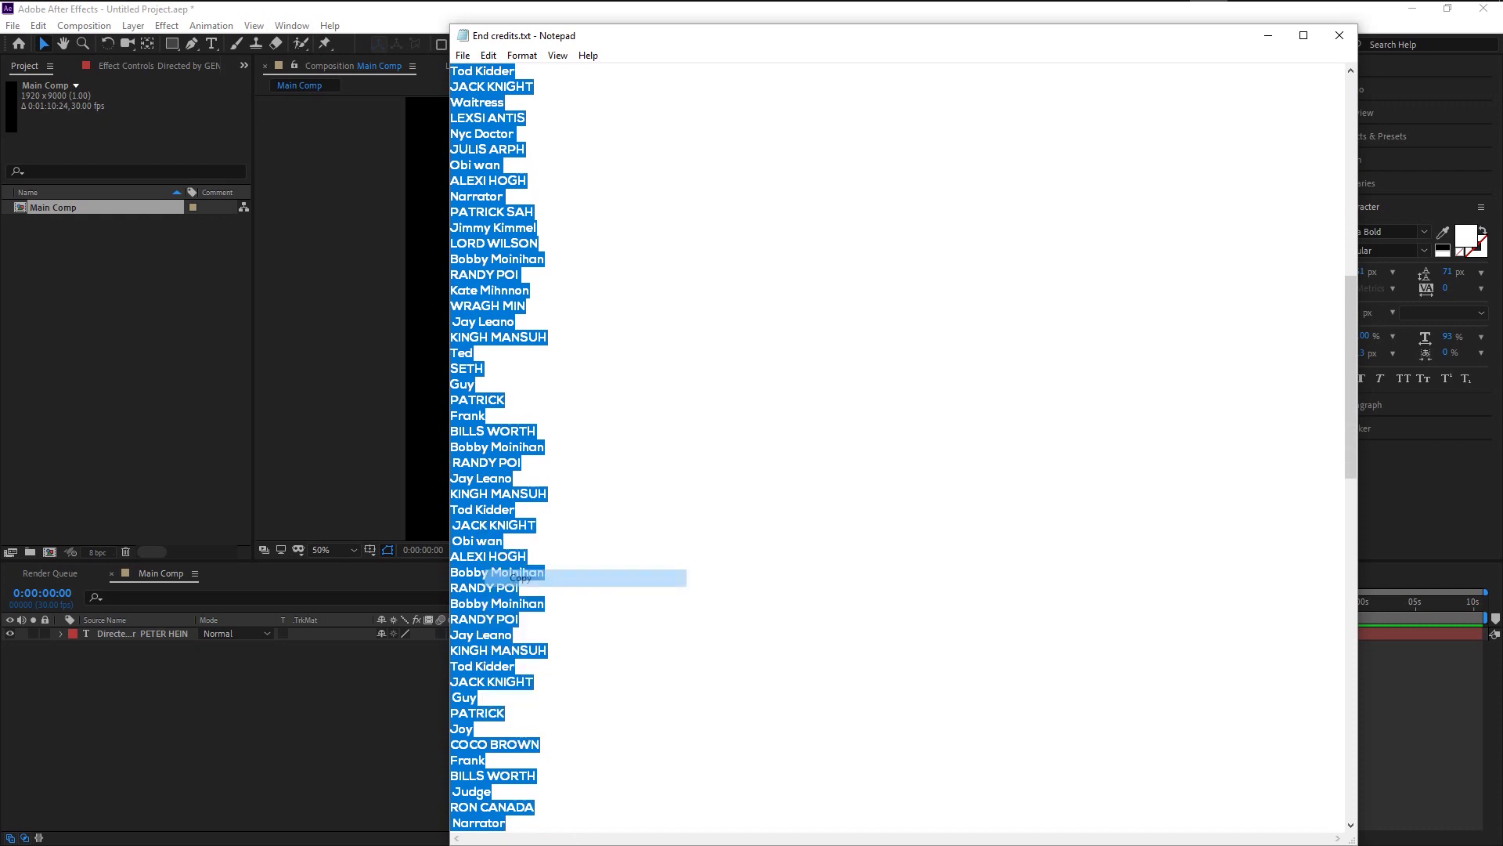
{"action": "left_click", "coordinate": [1269, 35]}
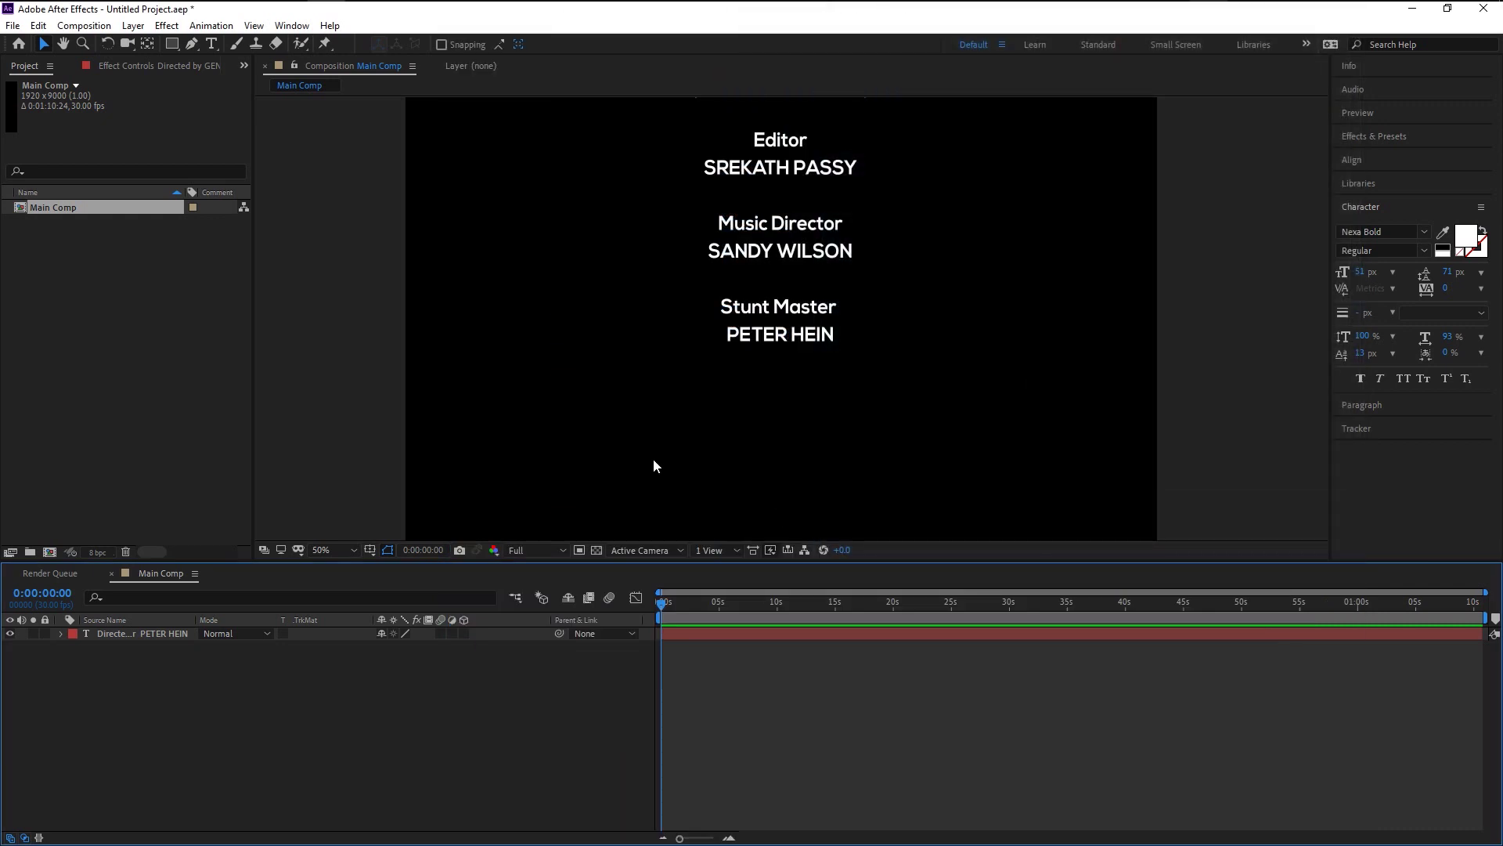
Paste the cast names as a new text layer below the crew credits, removing Ted through COCO BROWN.
{"action": "left_click", "coordinate": [211, 43]}
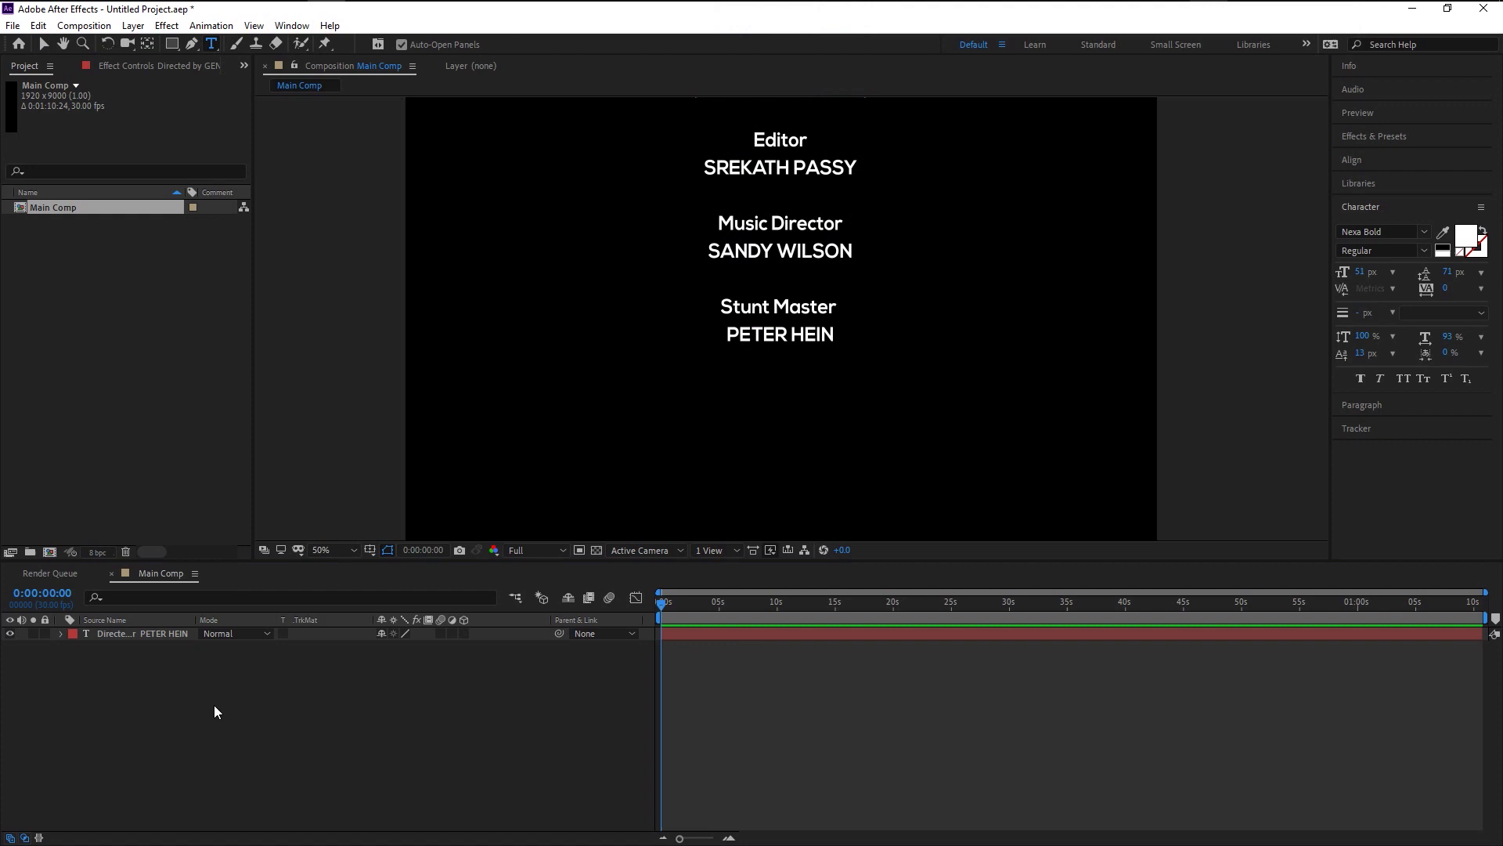
{"action": "left_click", "coordinate": [702, 399]}
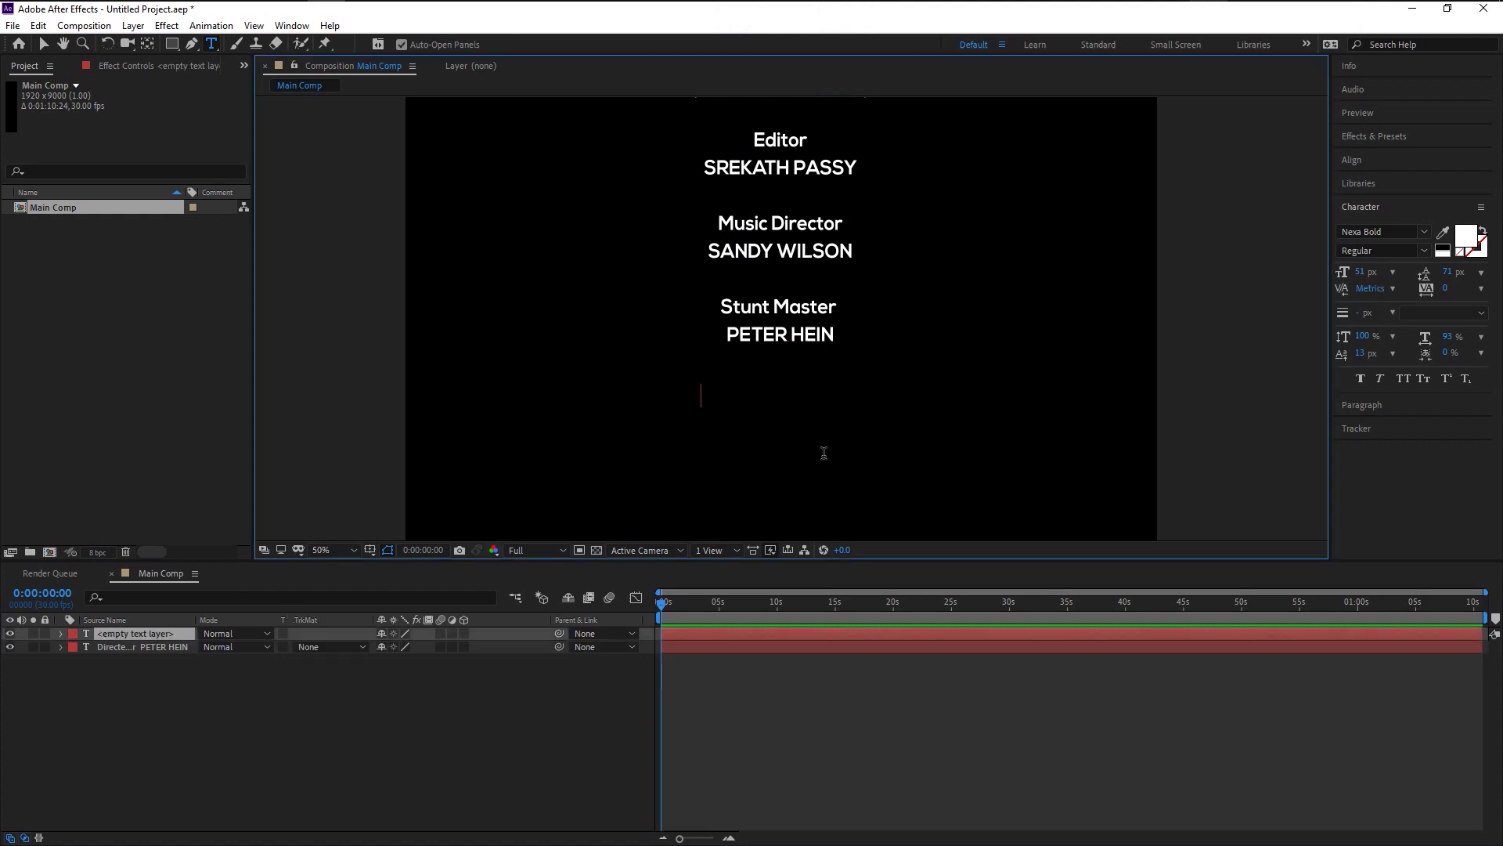
{"action": "key", "text": "ctrl+v"}
{"action": "scroll", "coordinate": [718, 462], "scroll_direction": "down", "scroll_amount": 1}
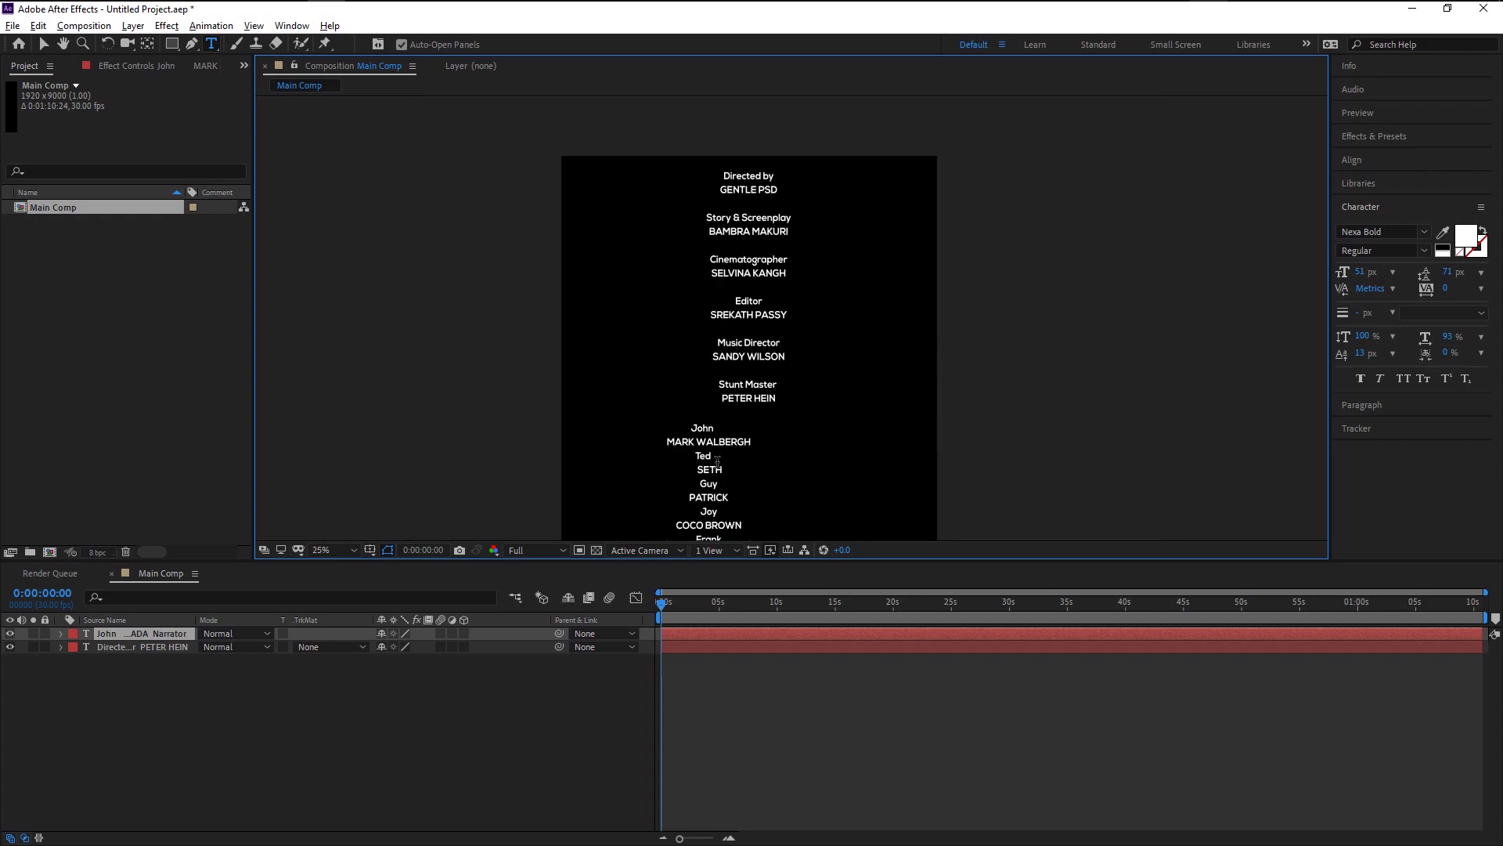
{"action": "scroll", "coordinate": [712, 482], "scroll_direction": "down", "scroll_amount": 1}
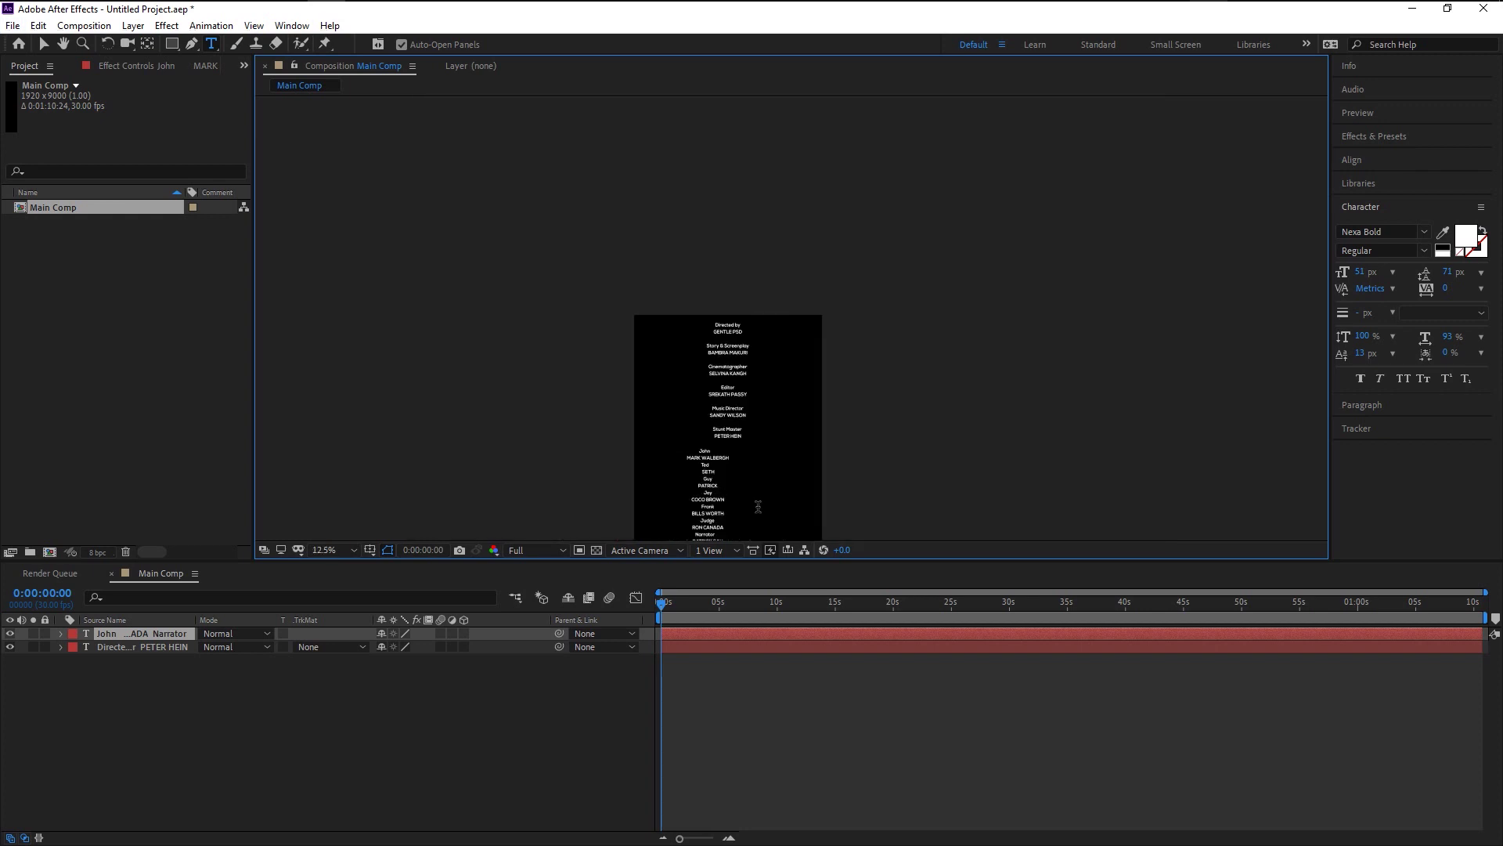
{"action": "left_click_drag", "start_coordinate": [729, 458], "coordinate": [724, 501]}
{"action": "left_click", "coordinate": [730, 458]}
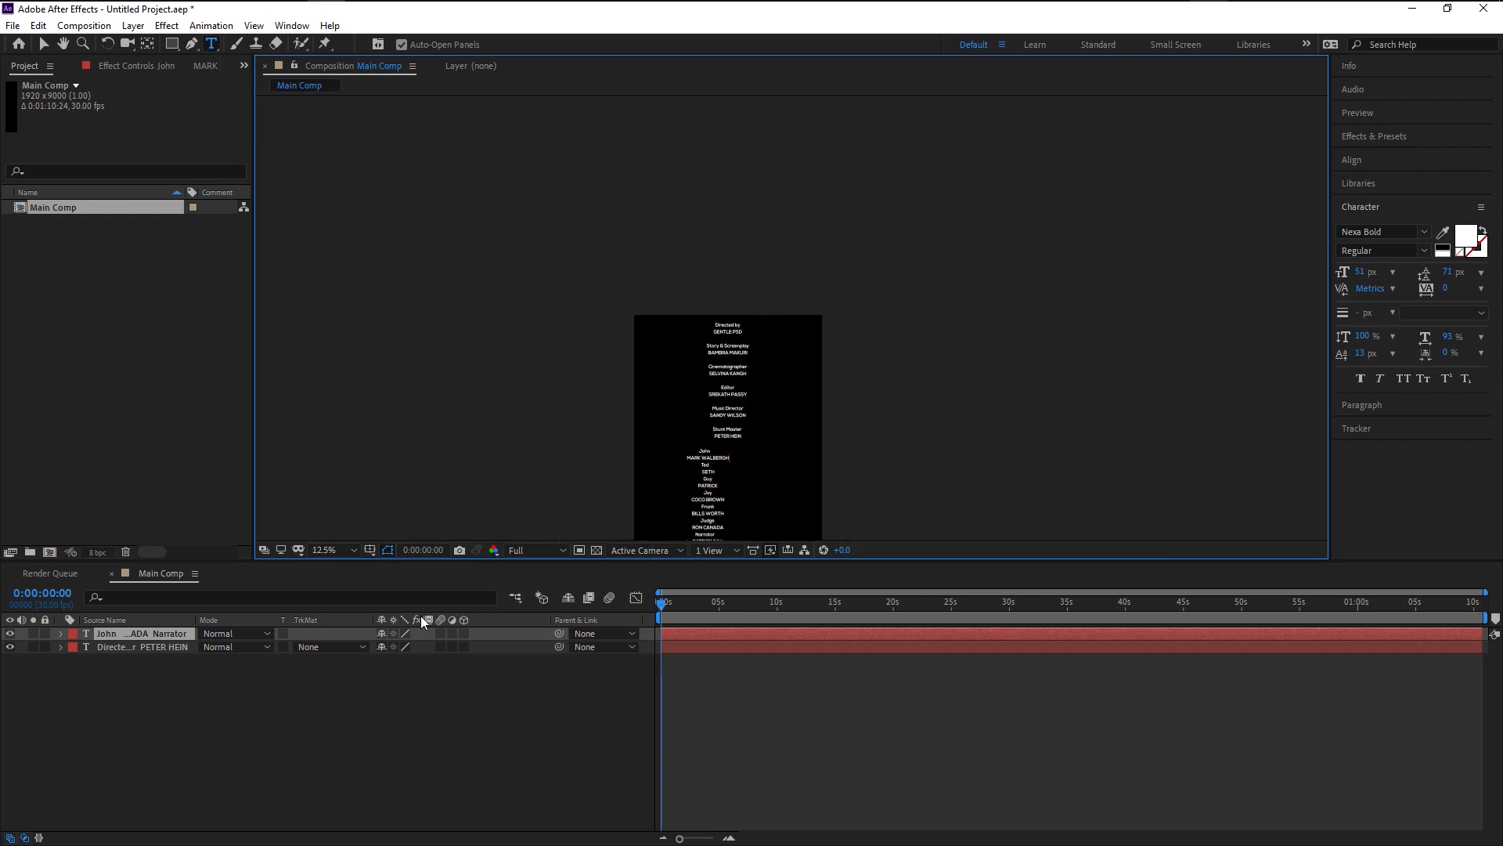
{"action": "left_click", "coordinate": [181, 648]}
Right-align the cast names layer.
{"action": "left_click", "coordinate": [178, 638]}
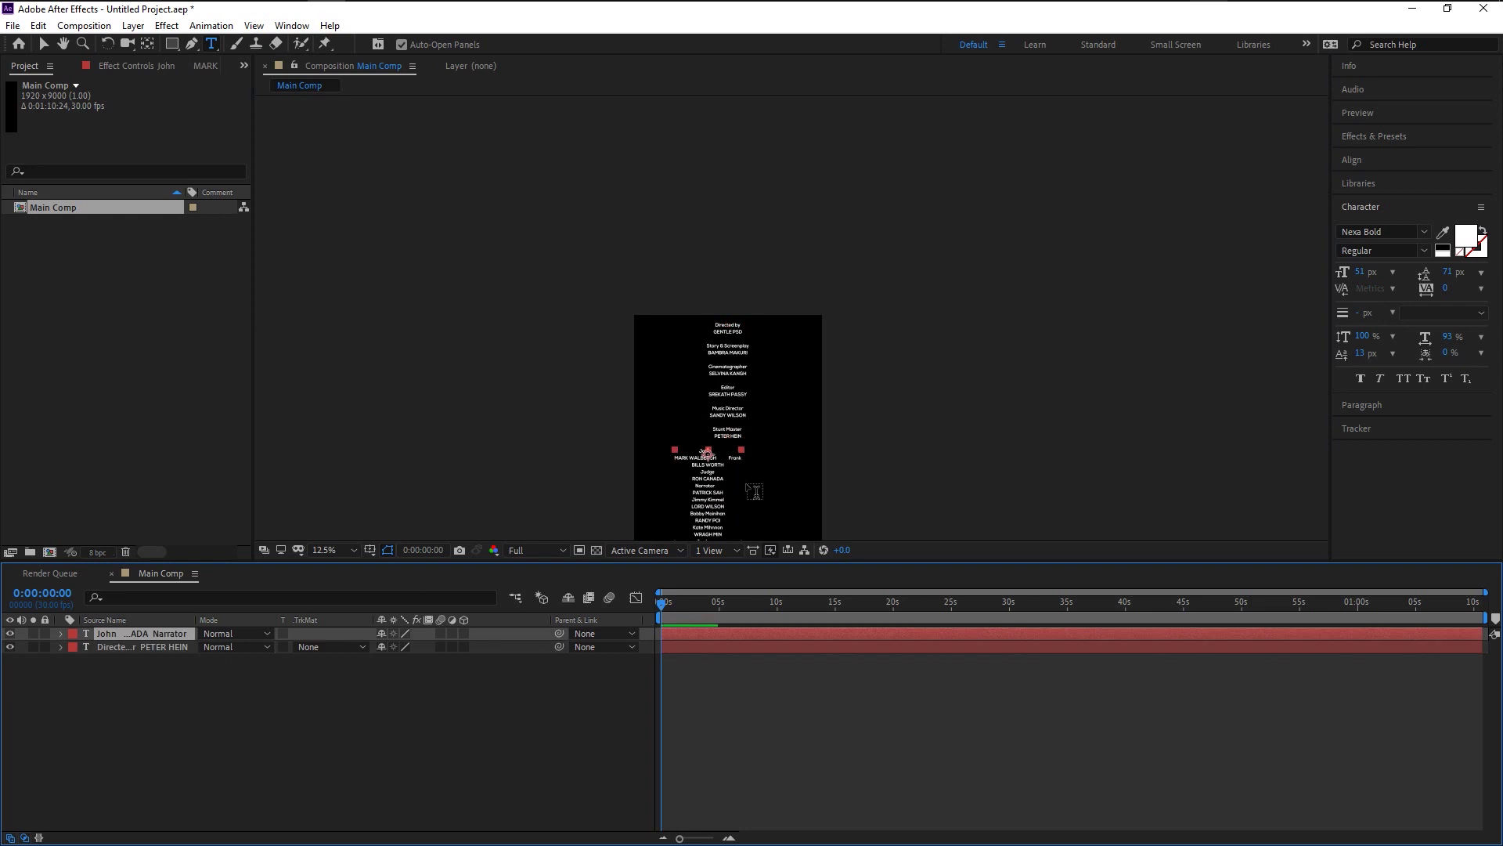
{"action": "key", "text": "v"}
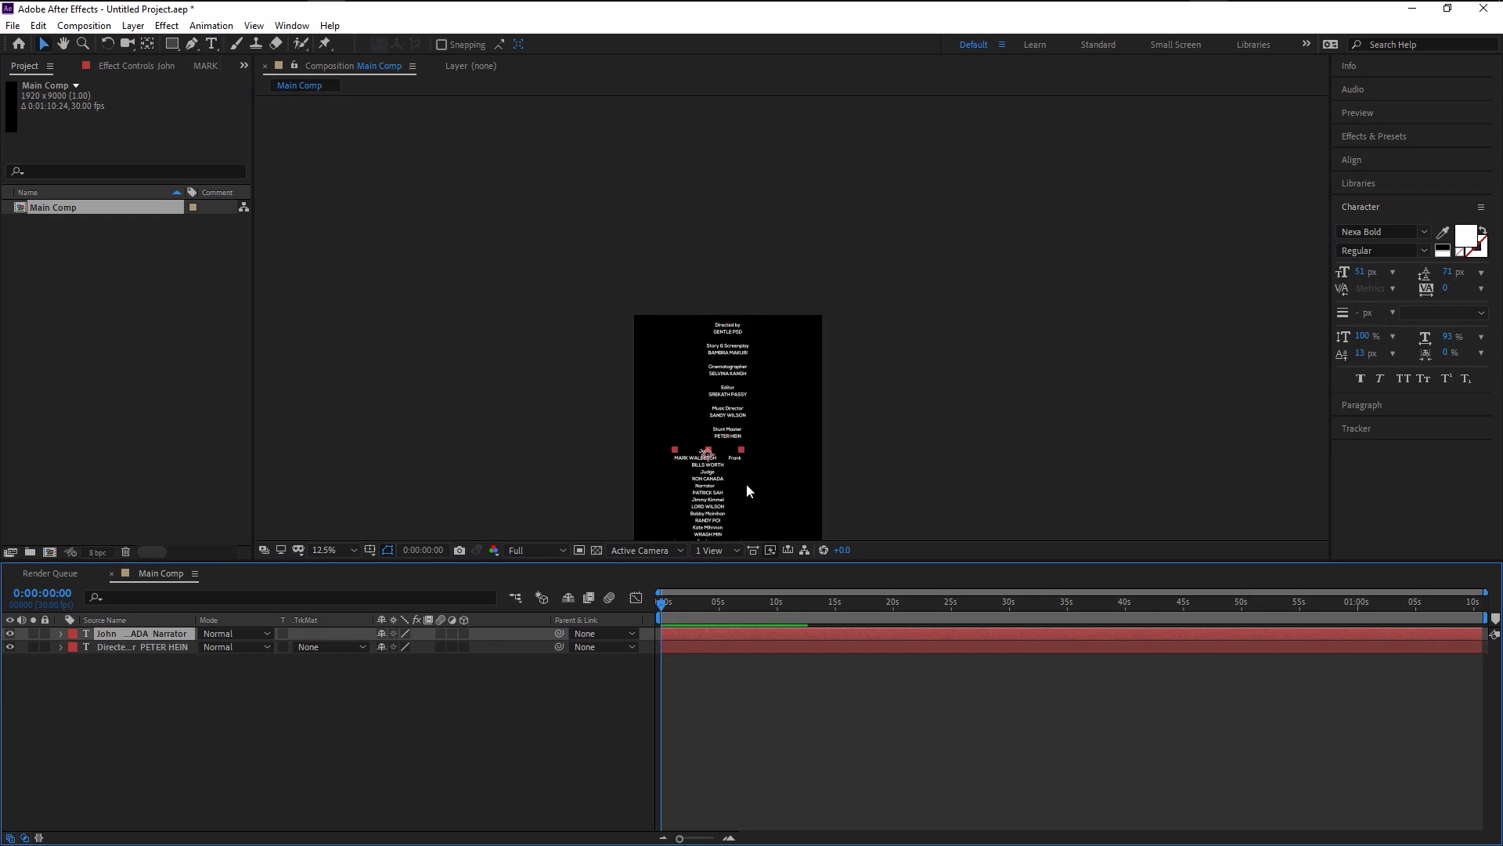
{"action": "key", "text": "h"}
{"action": "left_click_drag", "start_coordinate": [746, 491], "coordinate": [768, 431]}
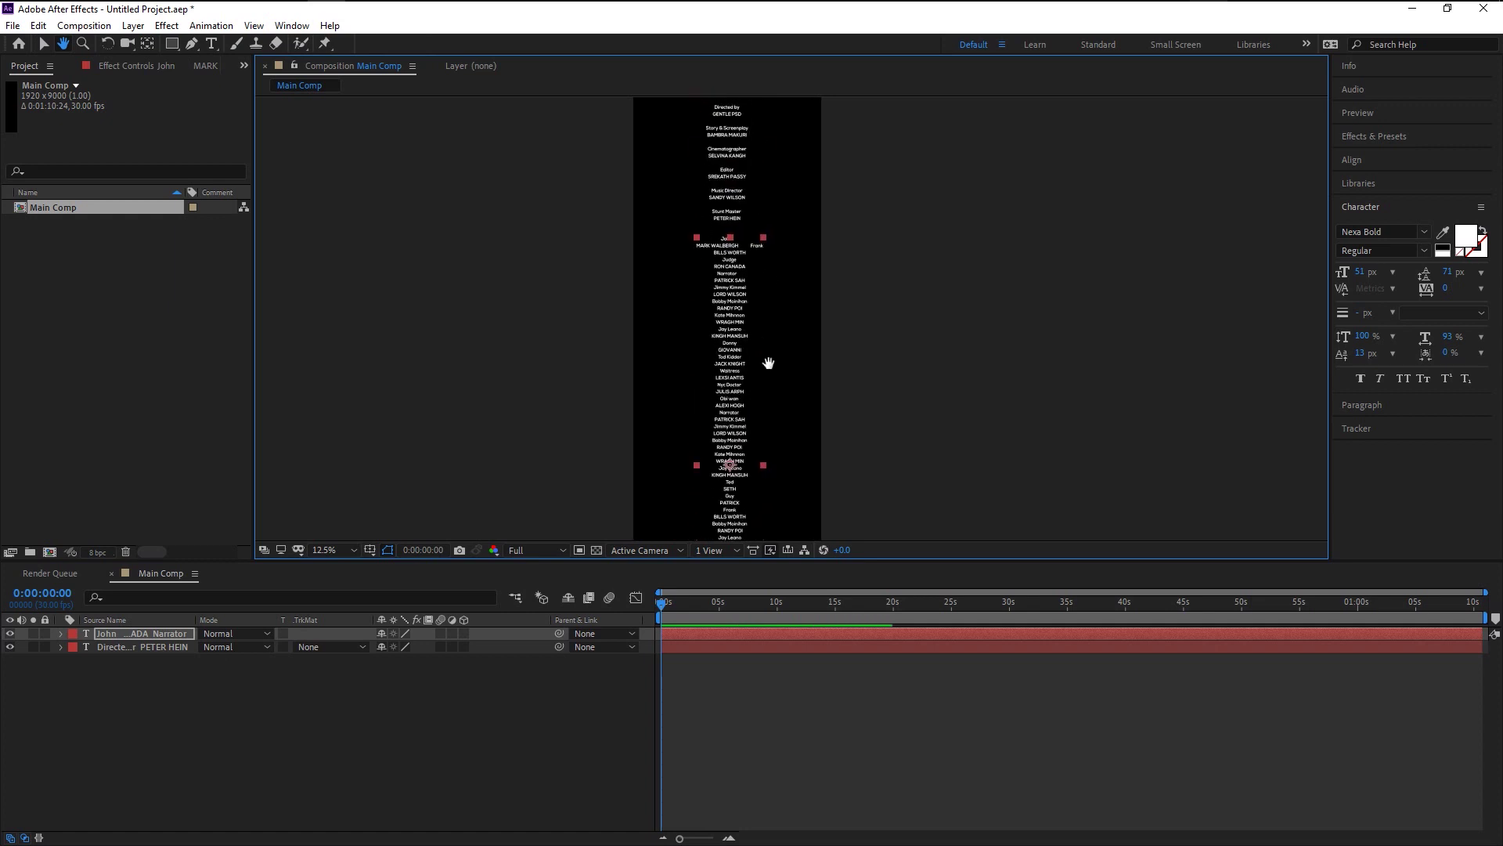
{"action": "left_click_drag", "start_coordinate": [765, 362], "coordinate": [772, 426]}
{"action": "key", "text": "v"}
{"action": "scroll", "coordinate": [740, 344], "scroll_direction": "up", "scroll_amount": 1}
{"action": "scroll", "coordinate": [739, 345], "scroll_direction": "up", "scroll_amount": 1}
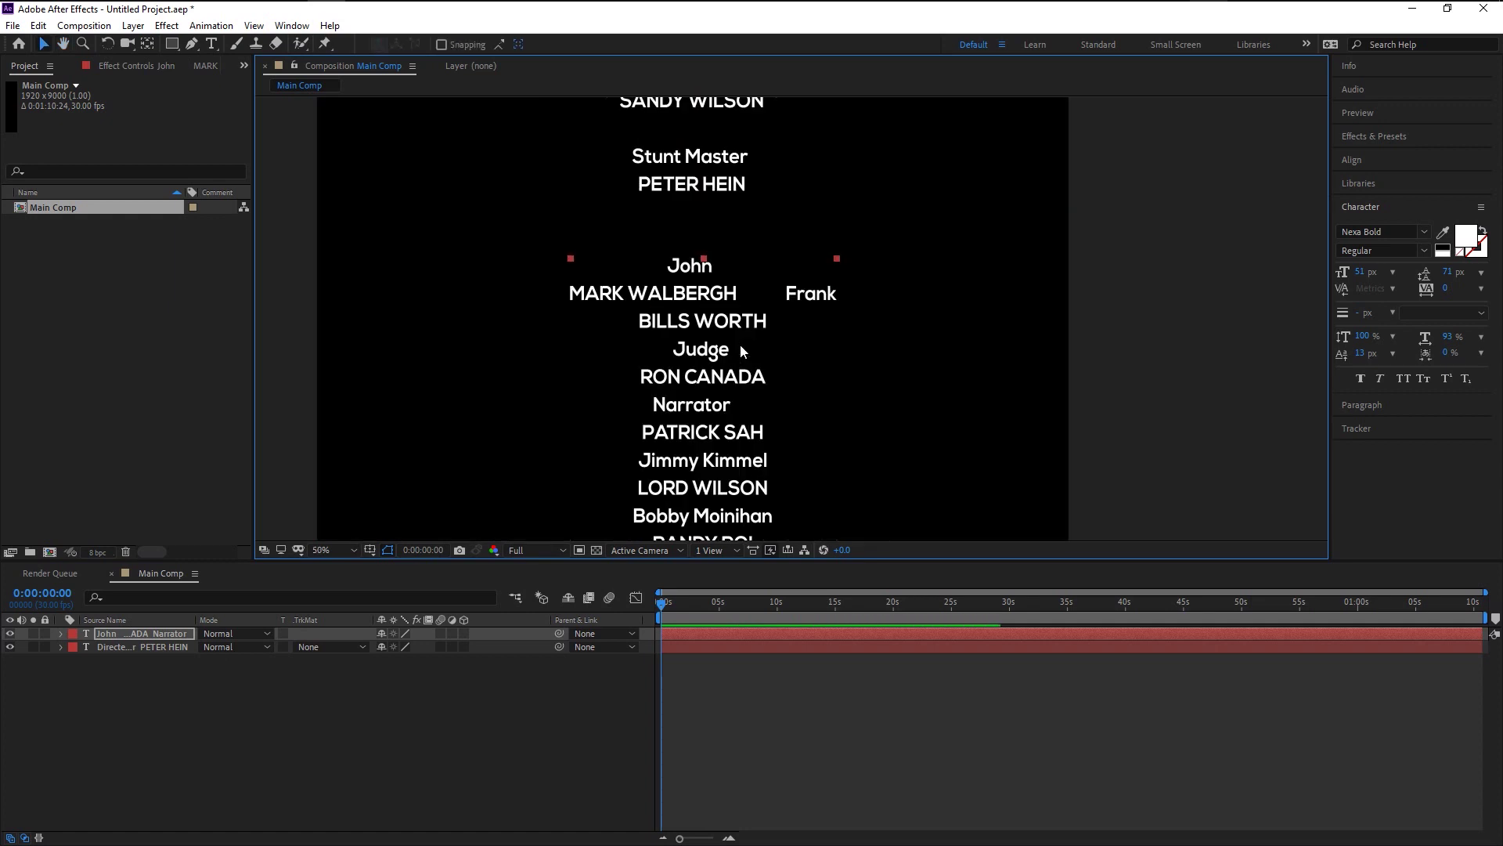
{"action": "left_click", "coordinate": [1372, 407]}
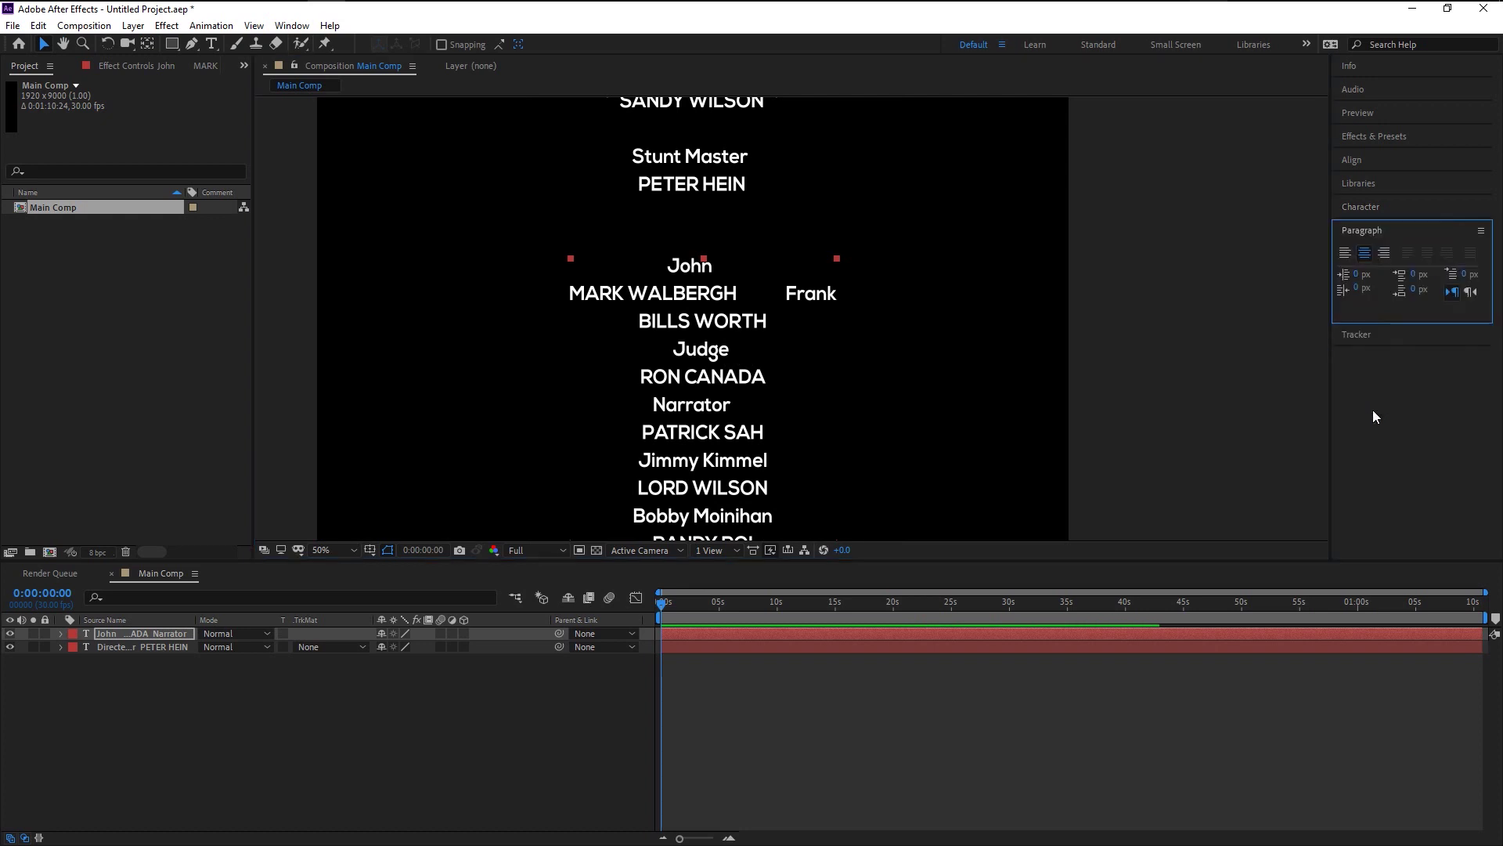
{"action": "left_click", "coordinate": [1383, 259]}
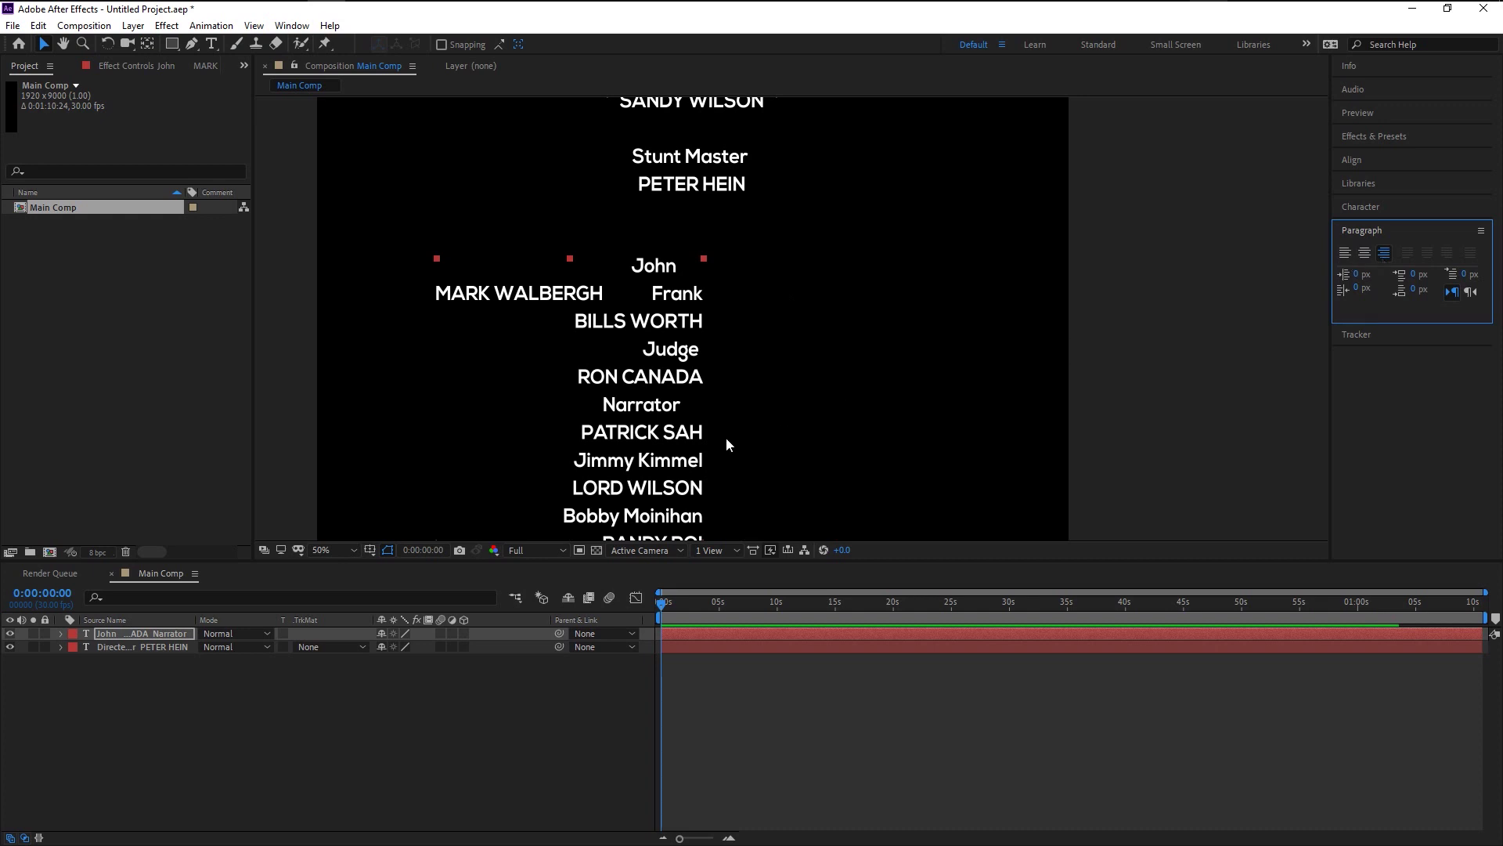
Nudge the cast names layer down and to the left.
{"action": "left_click", "coordinate": [685, 439]}
{"action": "key", "text": "shift+Left"}
{"action": "key", "text": "shift+Left"}
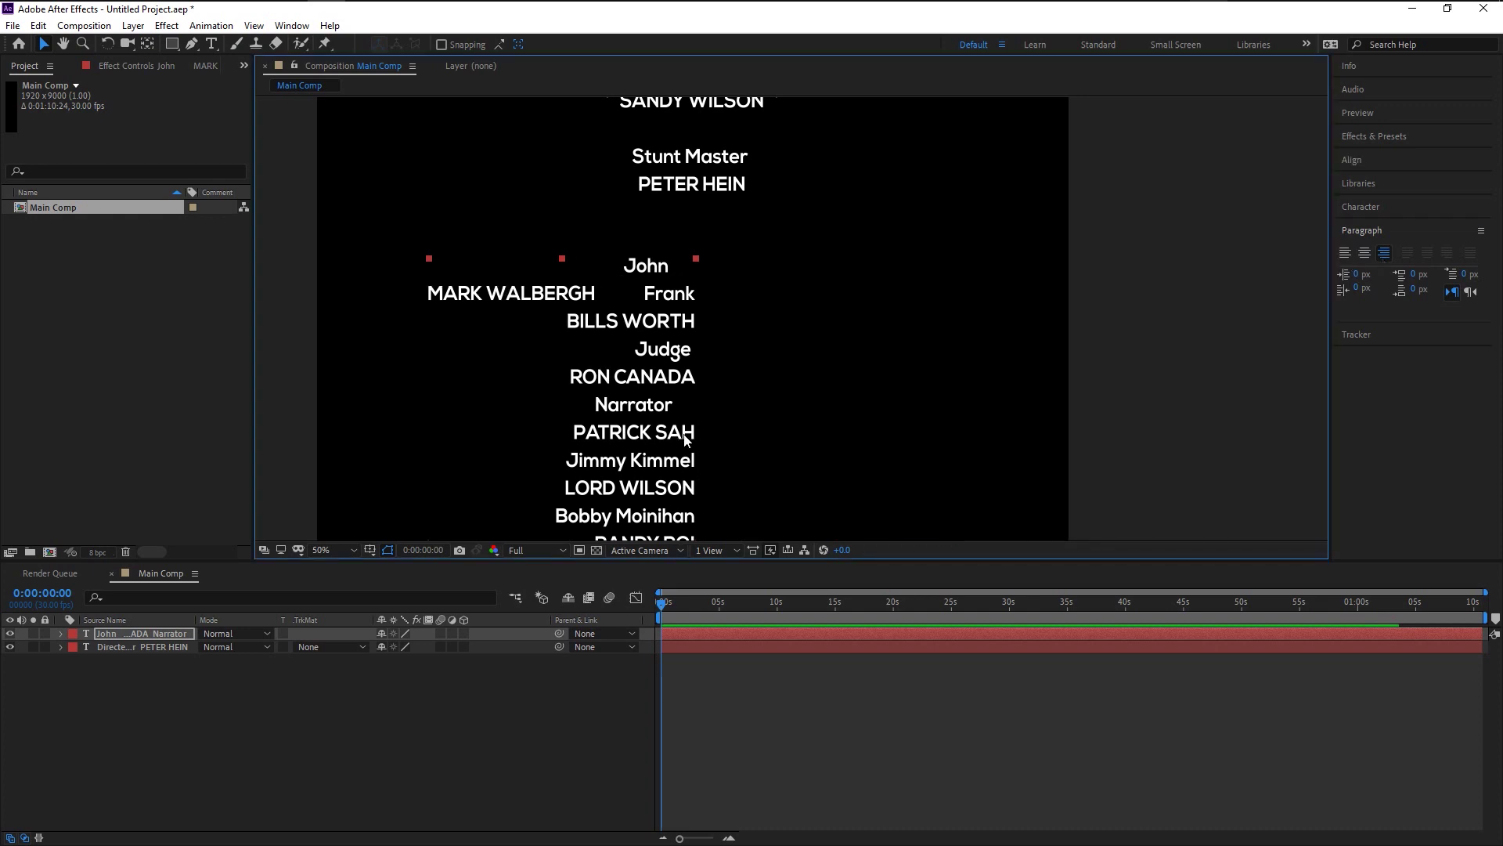
{"action": "key", "text": "shift+Left"}
{"action": "key", "text": "shift+Left"}
{"action": "key", "text": "shift+Left"}
{"action": "key", "text": "shift+Left"}
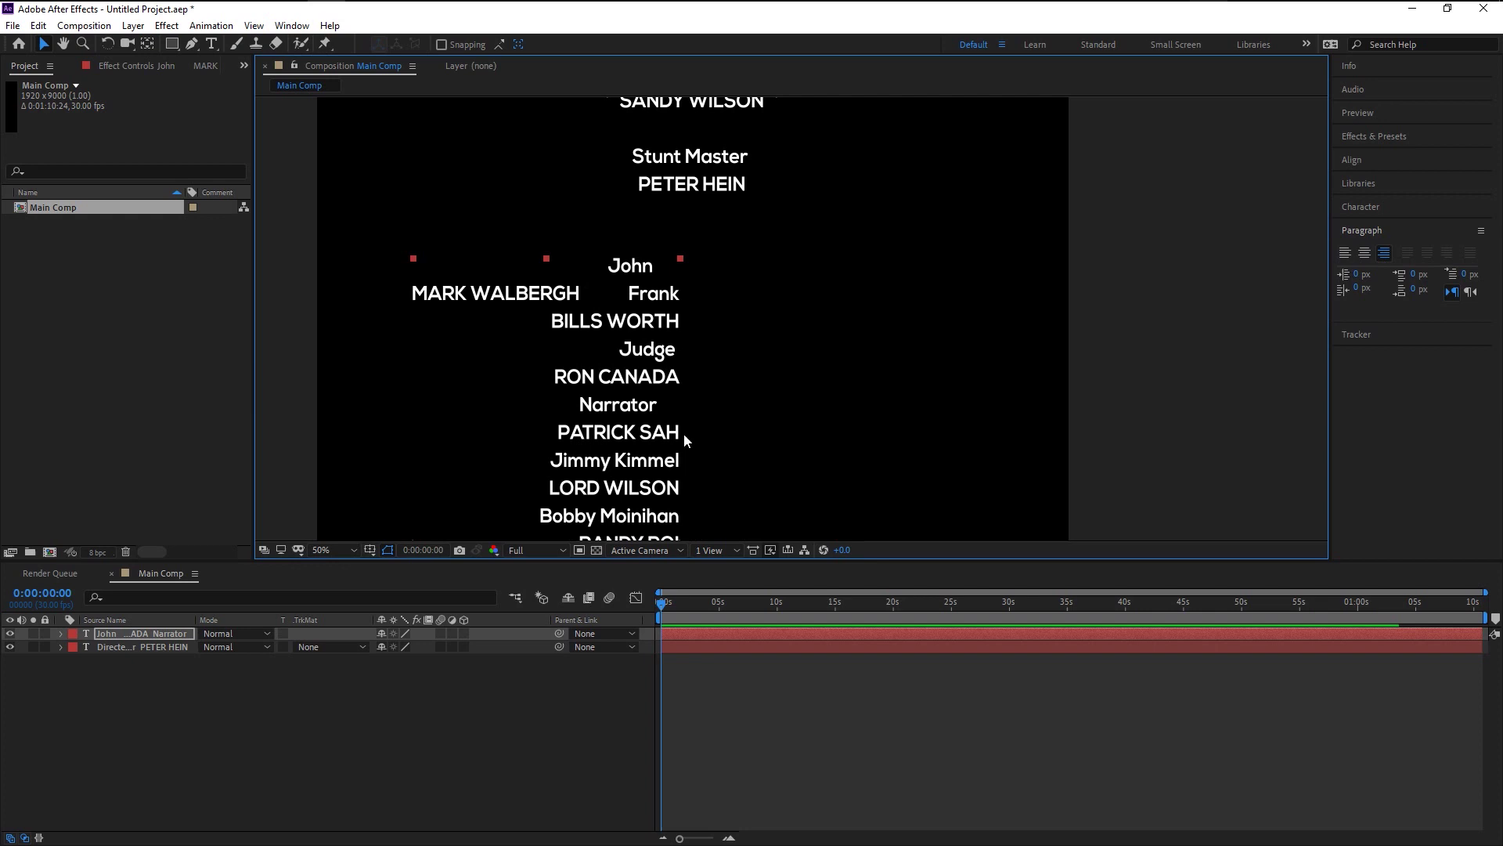
{"action": "key", "text": "shift+Down"}
{"action": "key", "text": "shift+Down"}
{"action": "key", "text": "shift+Down"}
{"action": "key", "text": "shift+Down"}
{"action": "key", "text": "shift+Down"}
{"action": "key", "text": "shift+Down"}
{"action": "key", "text": "shift+Down"}
{"action": "key", "text": "shift+Down"}
{"action": "key", "text": "shift+Down"}
{"action": "key", "text": "shift+Down"}
{"action": "key", "text": "shift+Down"}
{"action": "key", "text": "shift+Down"}
{"action": "key", "text": "shift+Down"}
{"action": "key", "text": "shift+Down"}
{"action": "key", "text": "shift+Down"}
{"action": "key", "text": "shift+Down"}
{"action": "key", "text": "shift+Down"}
{"action": "key", "text": "shift+Down"}
{"action": "key", "text": "shift+Down"}
{"action": "key", "text": "shift+Down"}
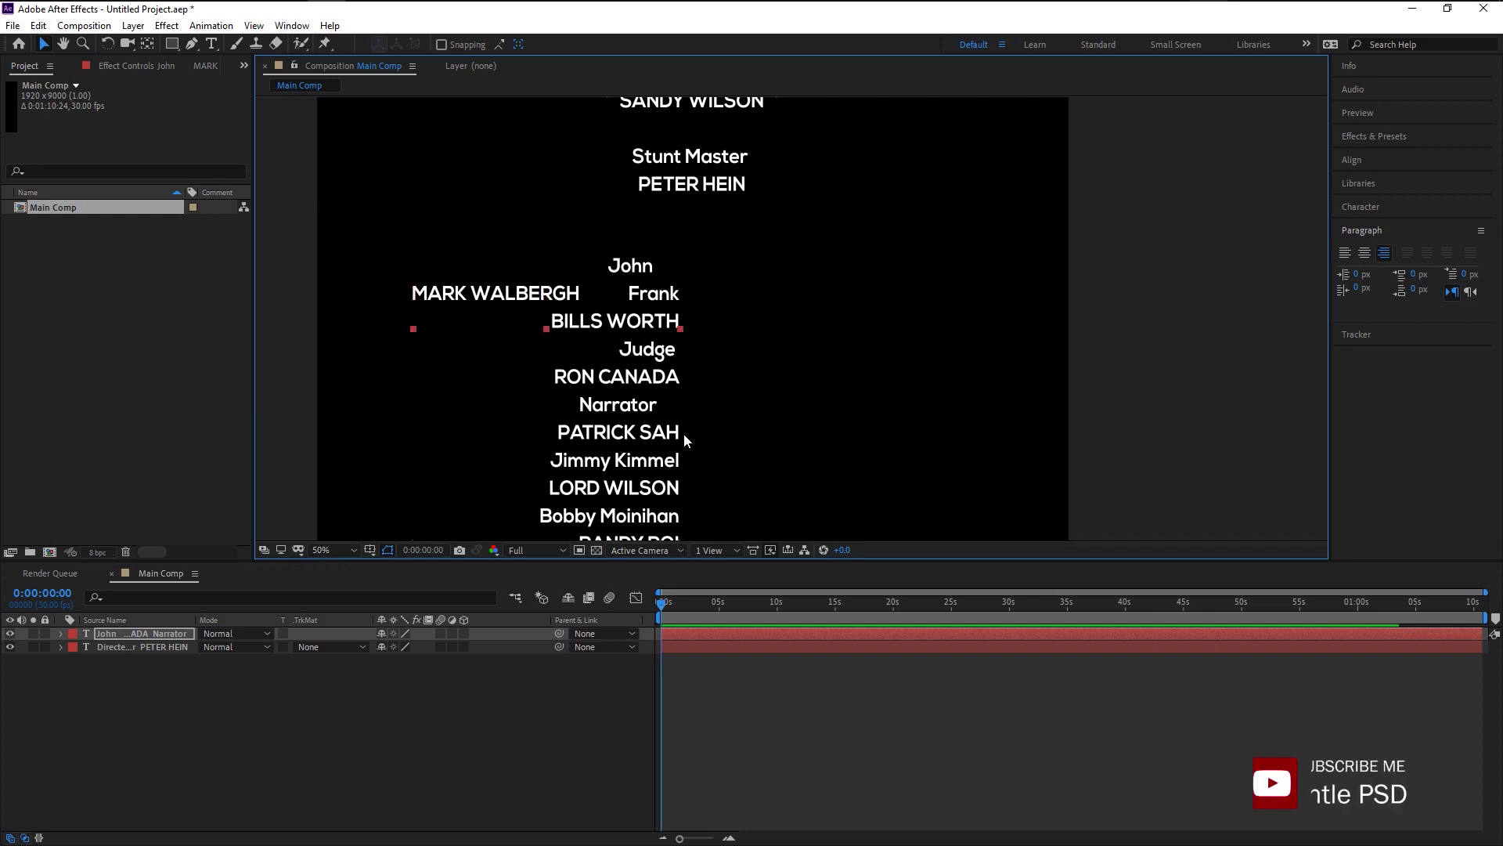
{"action": "key", "text": "shift+Down"}
{"action": "key", "text": "shift+Down"}
{"action": "key", "text": "shift+Down"}
{"action": "key", "text": "shift+Down"}
{"action": "key", "text": "shift+Down"}
{"action": "key", "text": "shift+Down"}
{"action": "key", "text": "shift+Down"}
{"action": "key", "text": "shift+Down"}
{"action": "key", "text": "shift+Down"}
{"action": "key", "text": "shift+Down"}
{"action": "key", "text": "shift+Down"}
{"action": "key", "text": "shift+Down"}
{"action": "key", "text": "shift+Down"}
{"action": "key", "text": "shift+Down"}
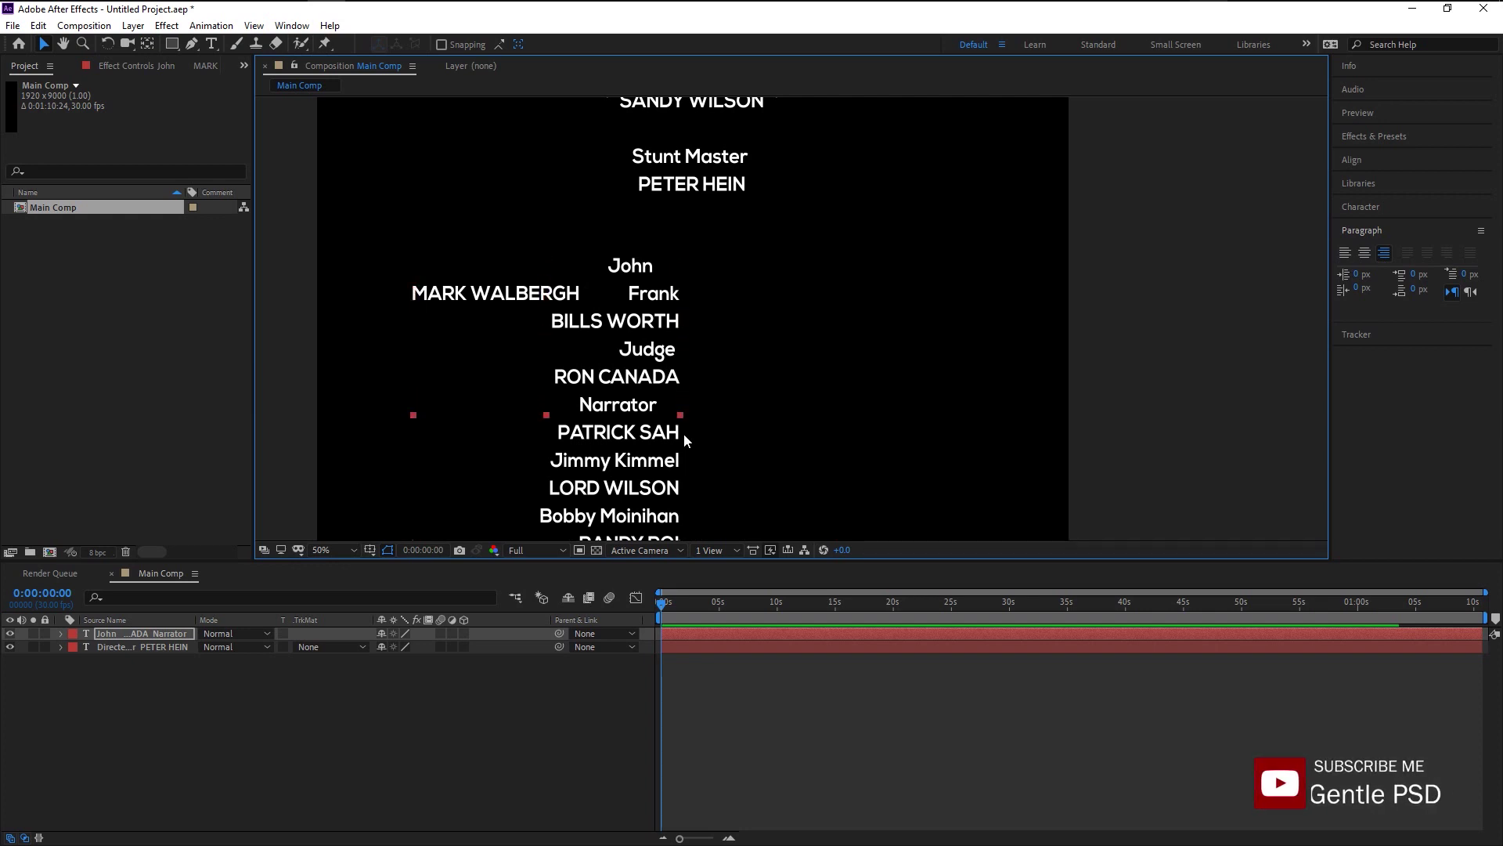
Add a centred 'Cast' heading text layer above the cast names.
{"action": "left_click", "coordinate": [211, 44]}
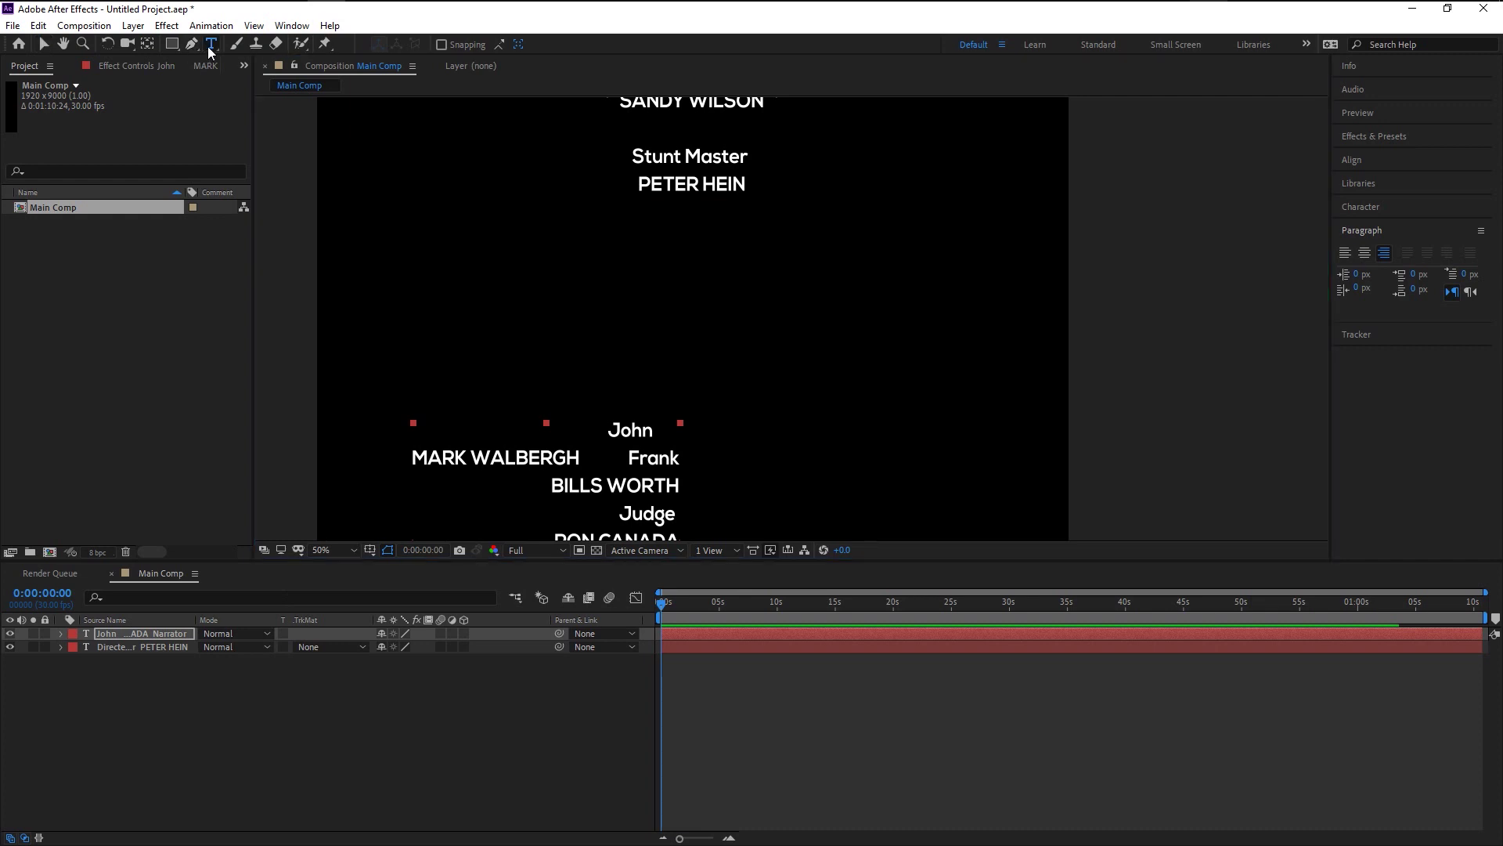
{"action": "left_click", "coordinate": [690, 387]}
{"action": "type", "text": "Cast"}
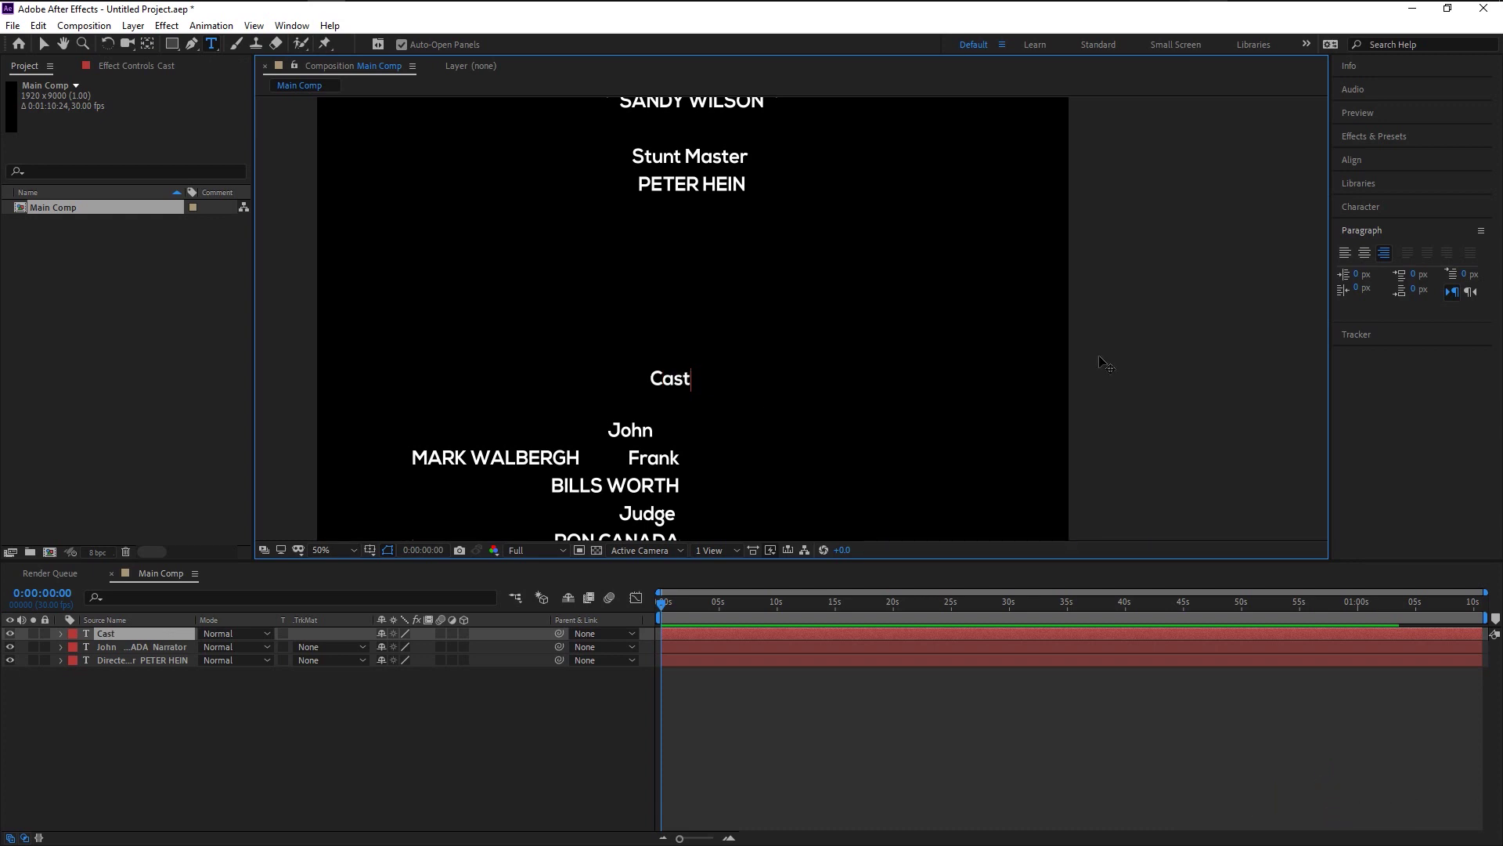
{"action": "left_click", "coordinate": [1356, 213]}
{"action": "key", "text": "ctrl+a"}
{"action": "left_click", "coordinate": [1365, 276]}
{"action": "key", "text": "v"}
Cut the 'MARK WALBERGH Frank' line down to just 'Frank' and remove the trailing spaces.
{"action": "scroll", "coordinate": [730, 356], "scroll_direction": "down", "scroll_amount": 3}
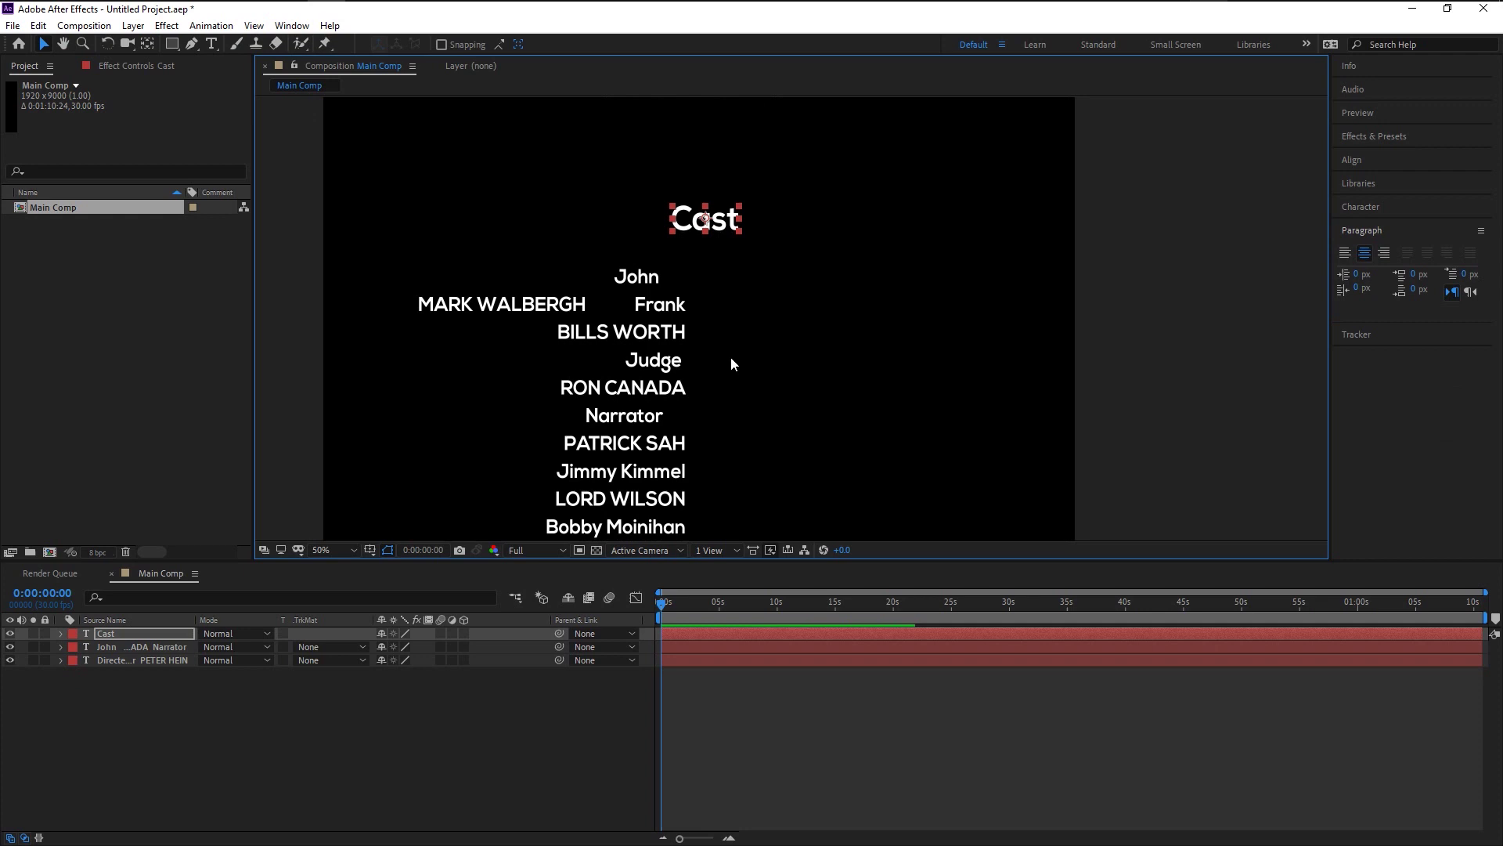
{"action": "left_click_drag", "start_coordinate": [764, 412], "coordinate": [778, 228]}
{"action": "scroll", "coordinate": [778, 228], "scroll_direction": "down", "scroll_amount": 1}
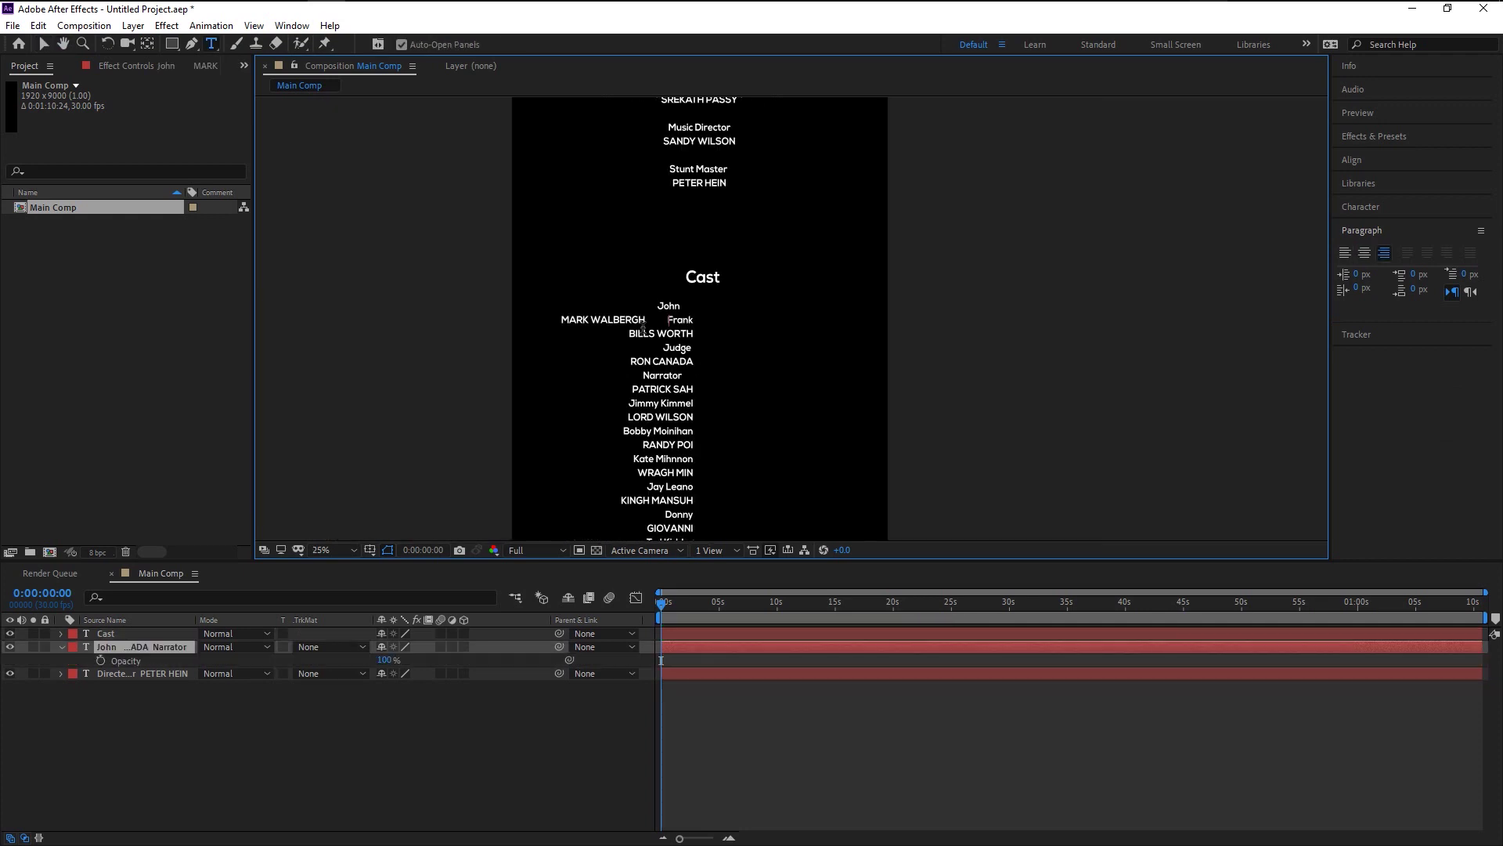
{"action": "left_click", "coordinate": [643, 328]}
{"action": "key", "text": "t"}
{"action": "key", "text": "ctrl+t"}
{"action": "key", "text": "BackSpace"}
{"action": "key", "text": "BackSpace"}
{"action": "key", "text": "BackSpace"}
{"action": "key", "text": "BackSpace"}
{"action": "key", "text": "BackSpace"}
{"action": "key", "text": "BackSpace"}
{"action": "key", "text": "BackSpace"}
{"action": "key", "text": "BackSpace"}
{"action": "key", "text": "BackSpace"}
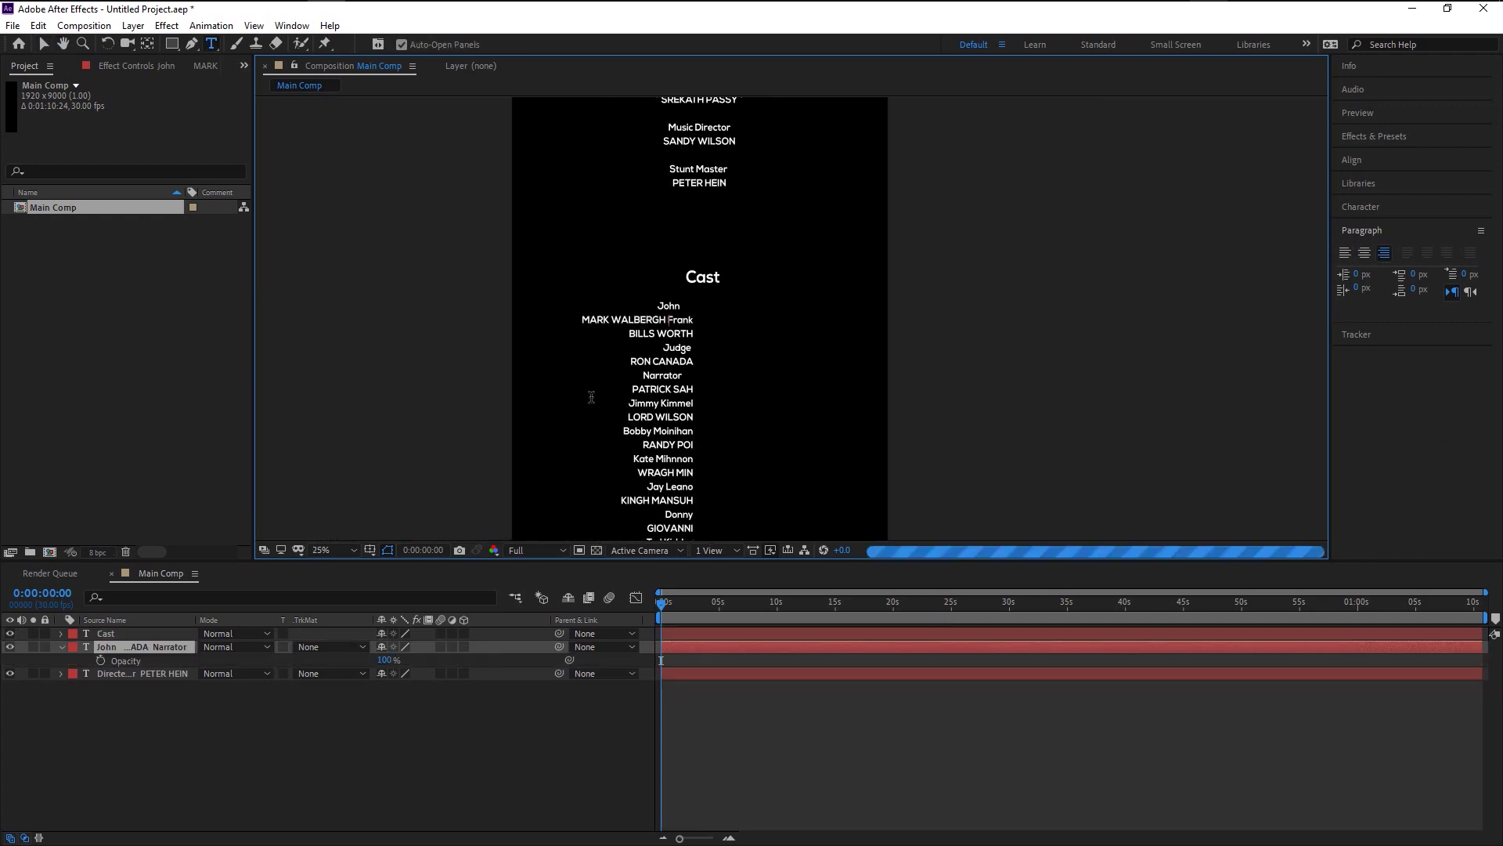
{"action": "key", "text": "BackSpace"}
{"action": "key", "text": "BackSpace"}
{"action": "key", "text": "BackSpace"}
{"action": "key", "text": "BackSpace"}
{"action": "key", "text": "BackSpace"}
{"action": "key", "text": "BackSpace"}
{"action": "key", "text": "BackSpace"}
{"action": "key", "text": "BackSpace"}
{"action": "key", "text": "BackSpace"}
{"action": "key", "text": "BackSpace"}
{"action": "key", "text": "BackSpace"}
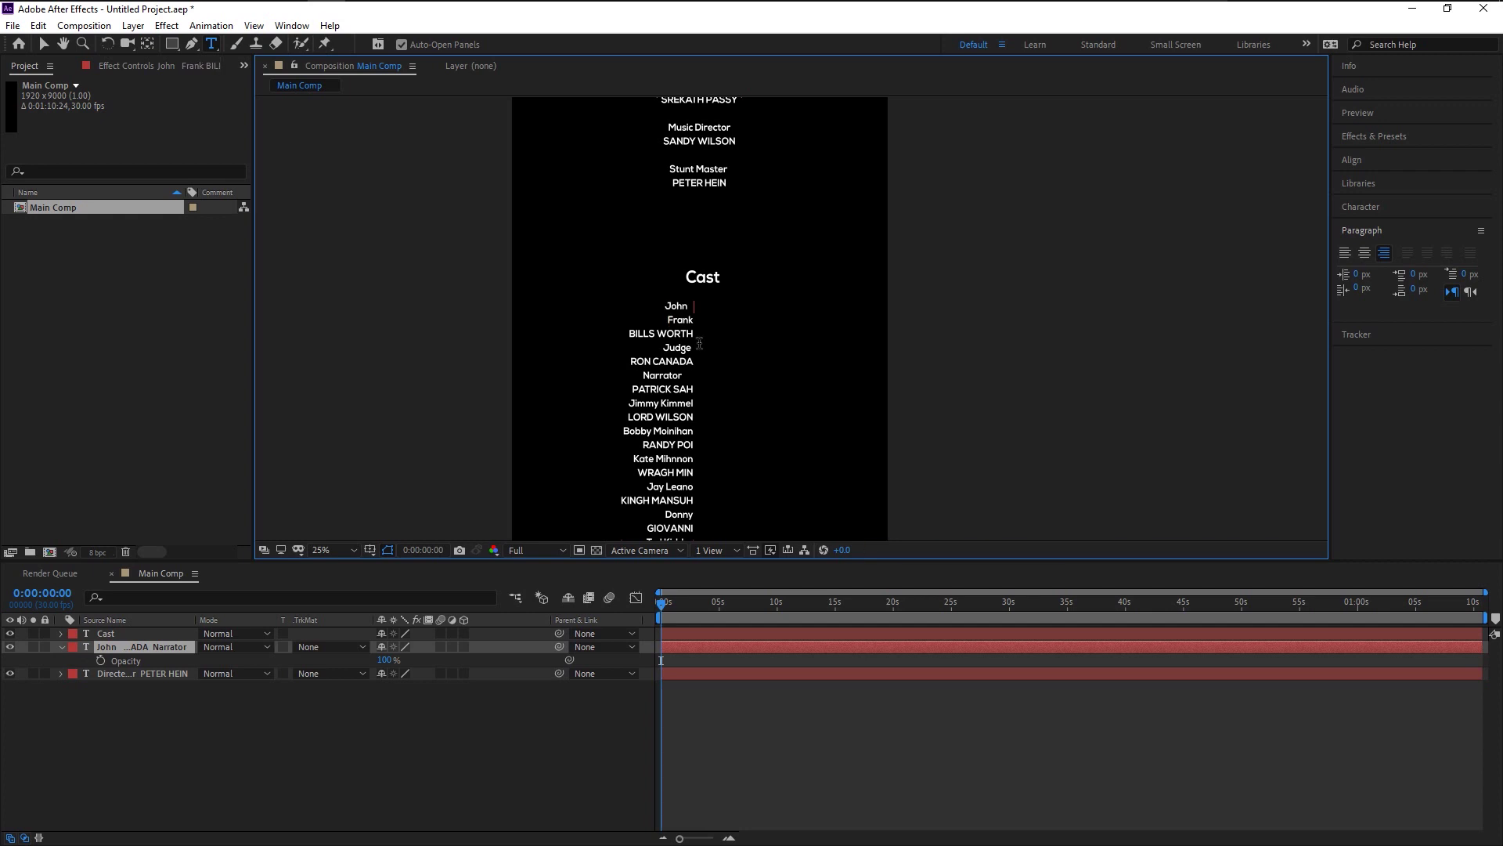
{"action": "key", "text": "Return"}
{"action": "key", "text": "Escape"}
Nudge the cast names slightly left and bring the crew credits and Cast heading into view.
{"action": "scroll", "coordinate": [685, 368], "scroll_direction": "down", "scroll_amount": 2}
{"action": "key", "text": "v"}
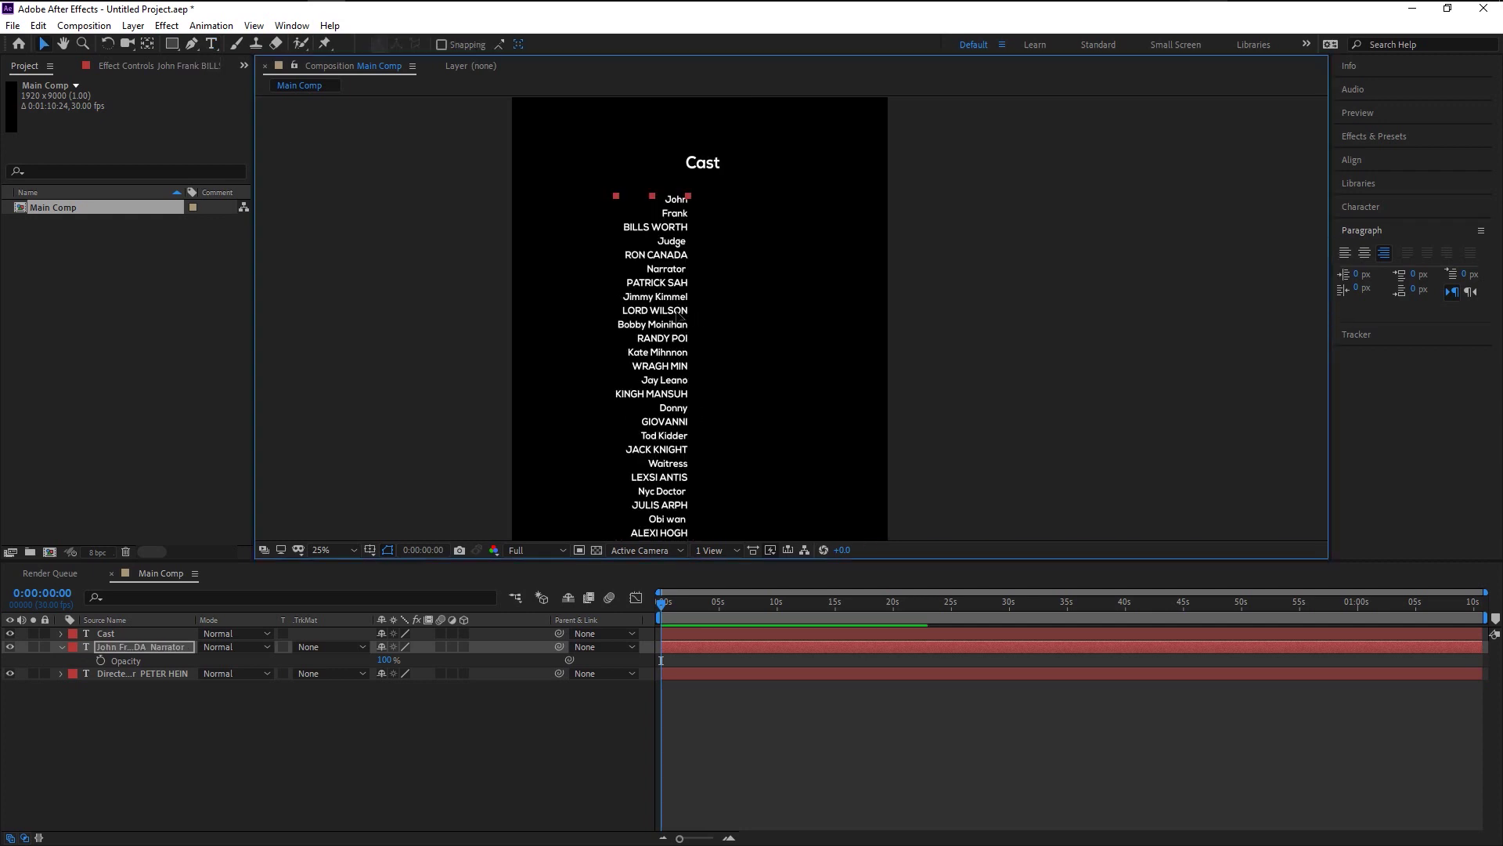
{"action": "left_click_drag", "start_coordinate": [672, 313], "coordinate": [671, 313]}
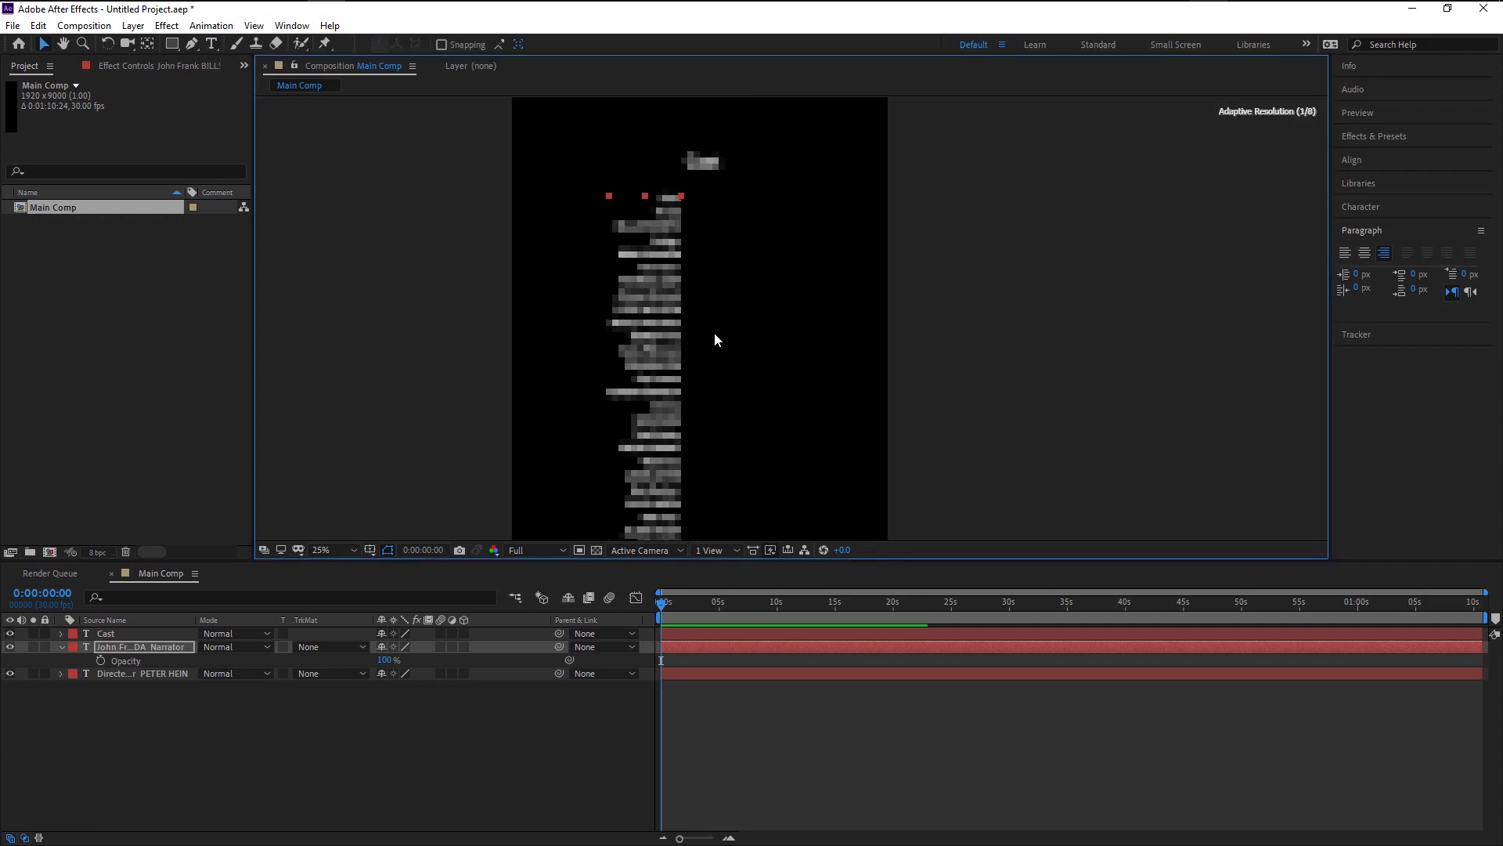
{"action": "left_click_drag", "start_coordinate": [735, 208], "coordinate": [723, 239]}
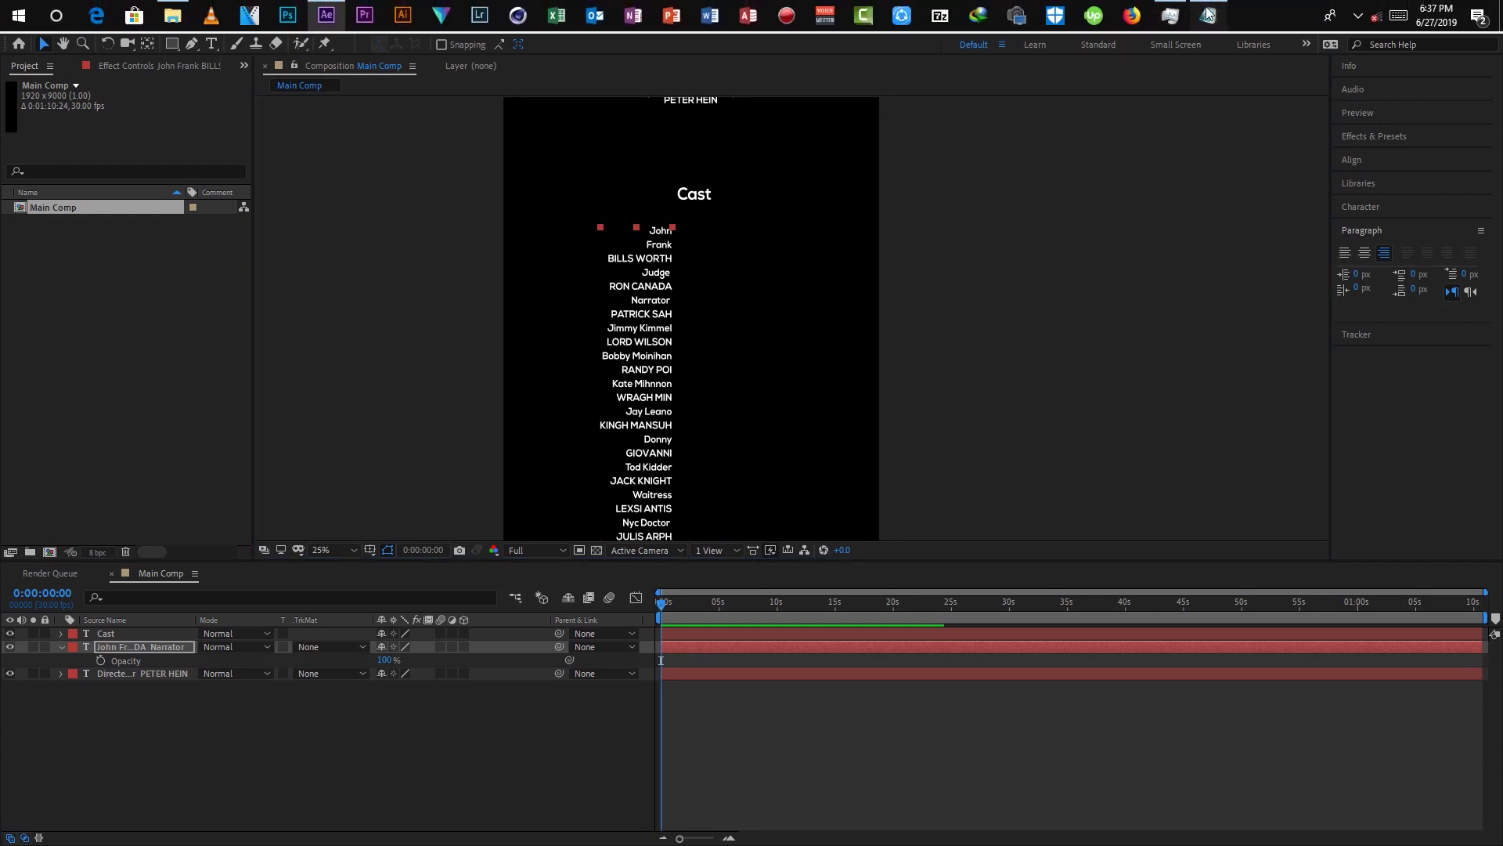
{"action": "left_click", "coordinate": [1210, 15]}
{"action": "left_click", "coordinate": [601, 408]}
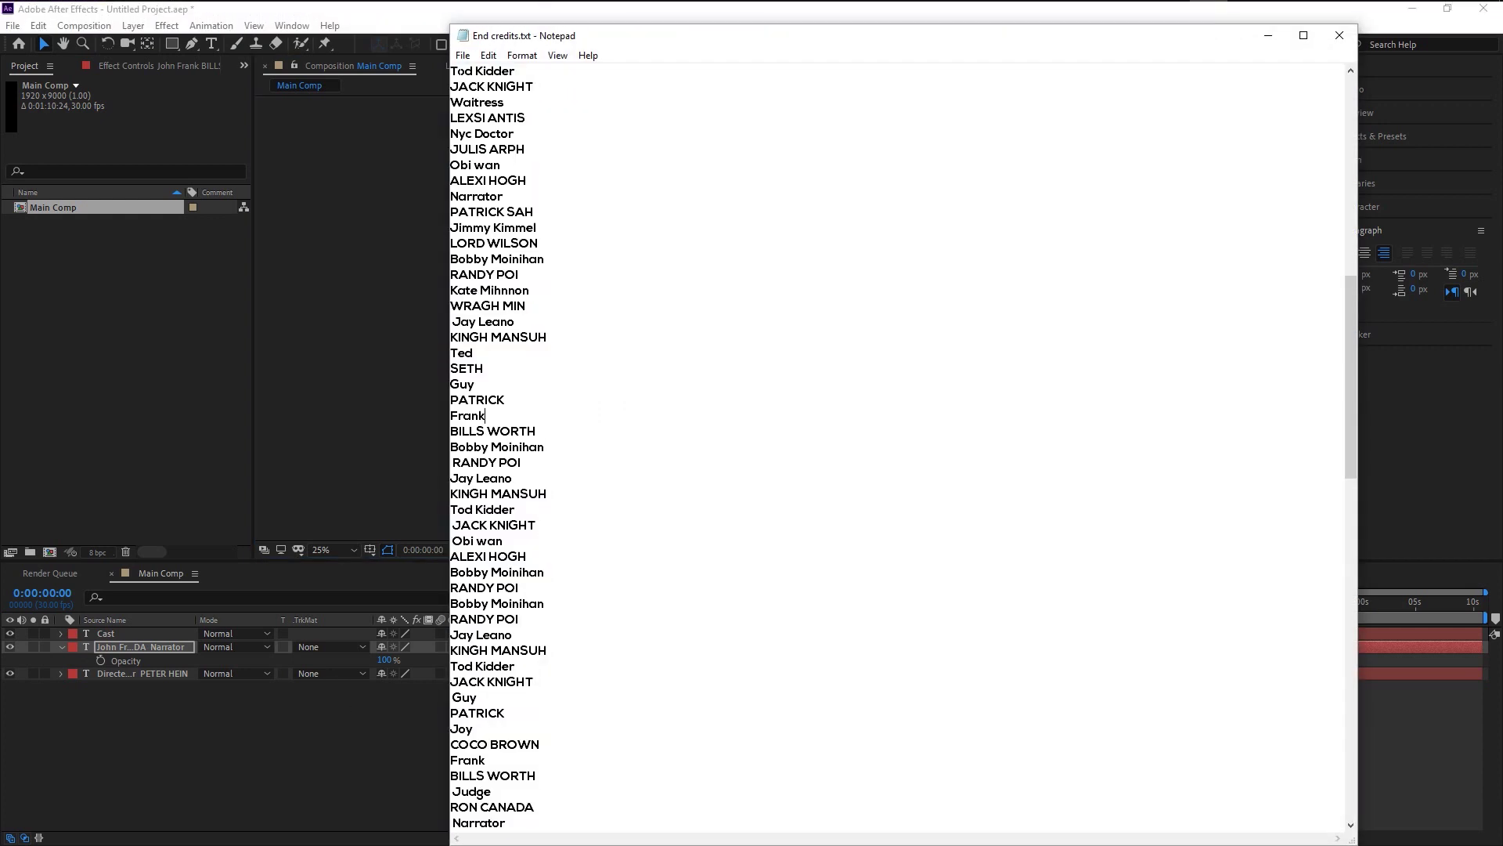
{"action": "left_click_drag", "start_coordinate": [451, 70], "coordinate": [631, 841]}
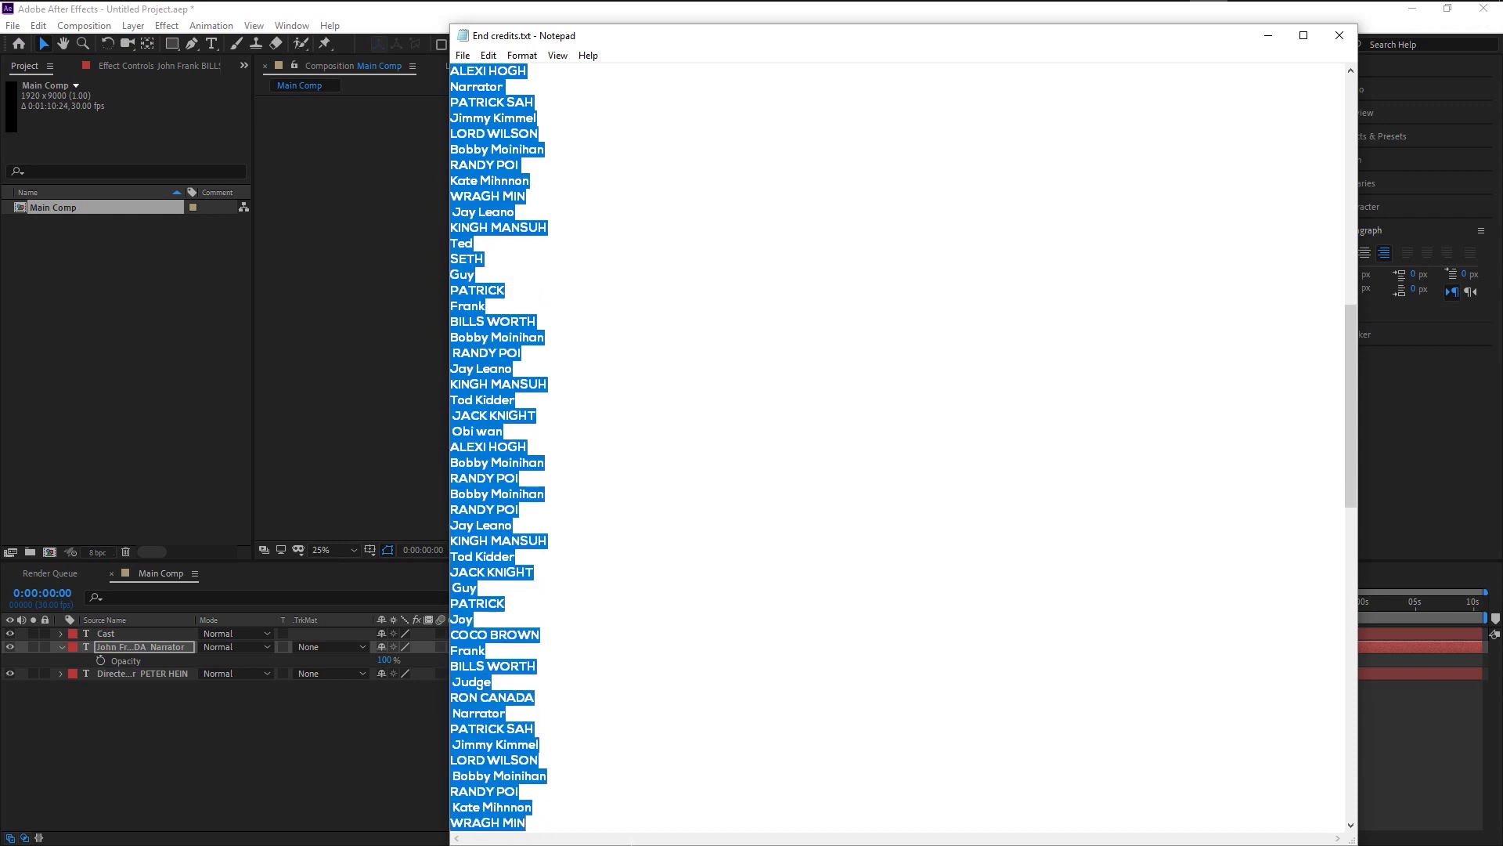
{"action": "key", "text": "ctrl+c"}
{"action": "key", "text": "alt+Tab"}
{"action": "key", "text": "ctrl+v"}
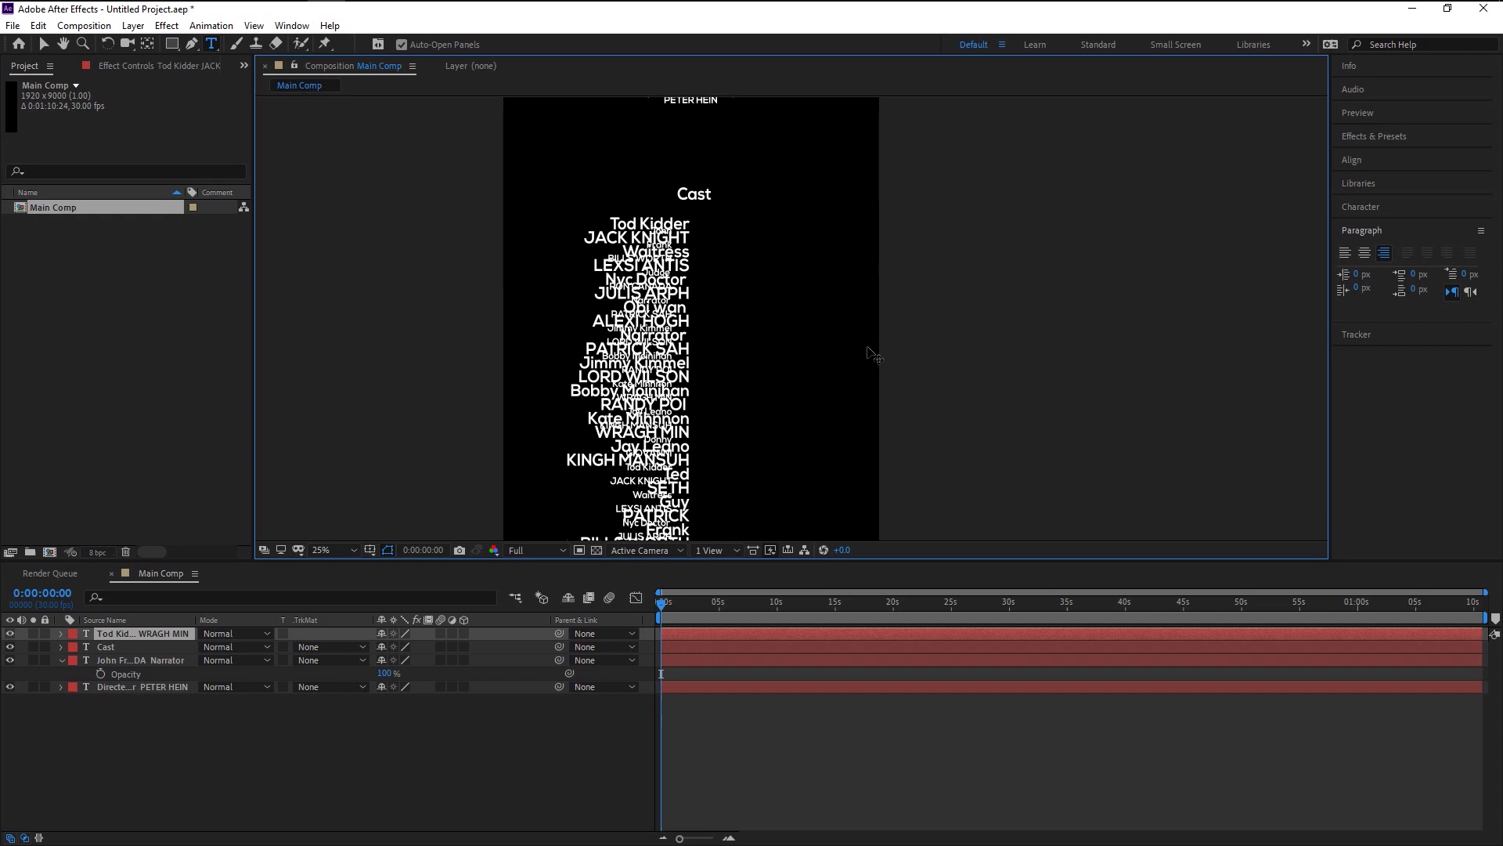
Left-align the Tod Kidder–WRAGH MIN layer and place it beside the first cast column.
{"action": "left_click", "coordinate": [247, 633]}
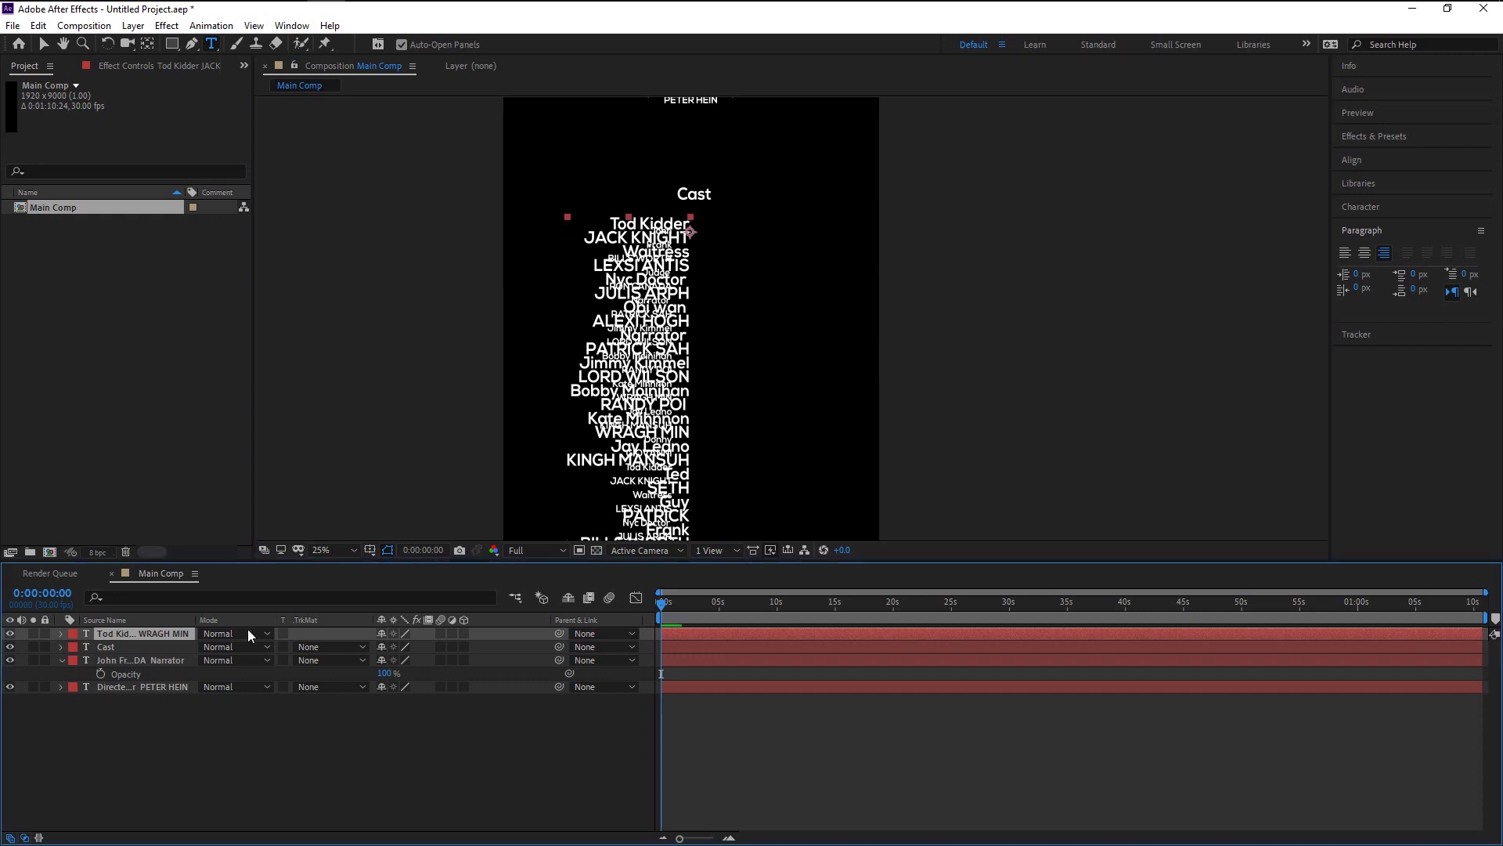
{"action": "left_click", "coordinate": [1345, 253]}
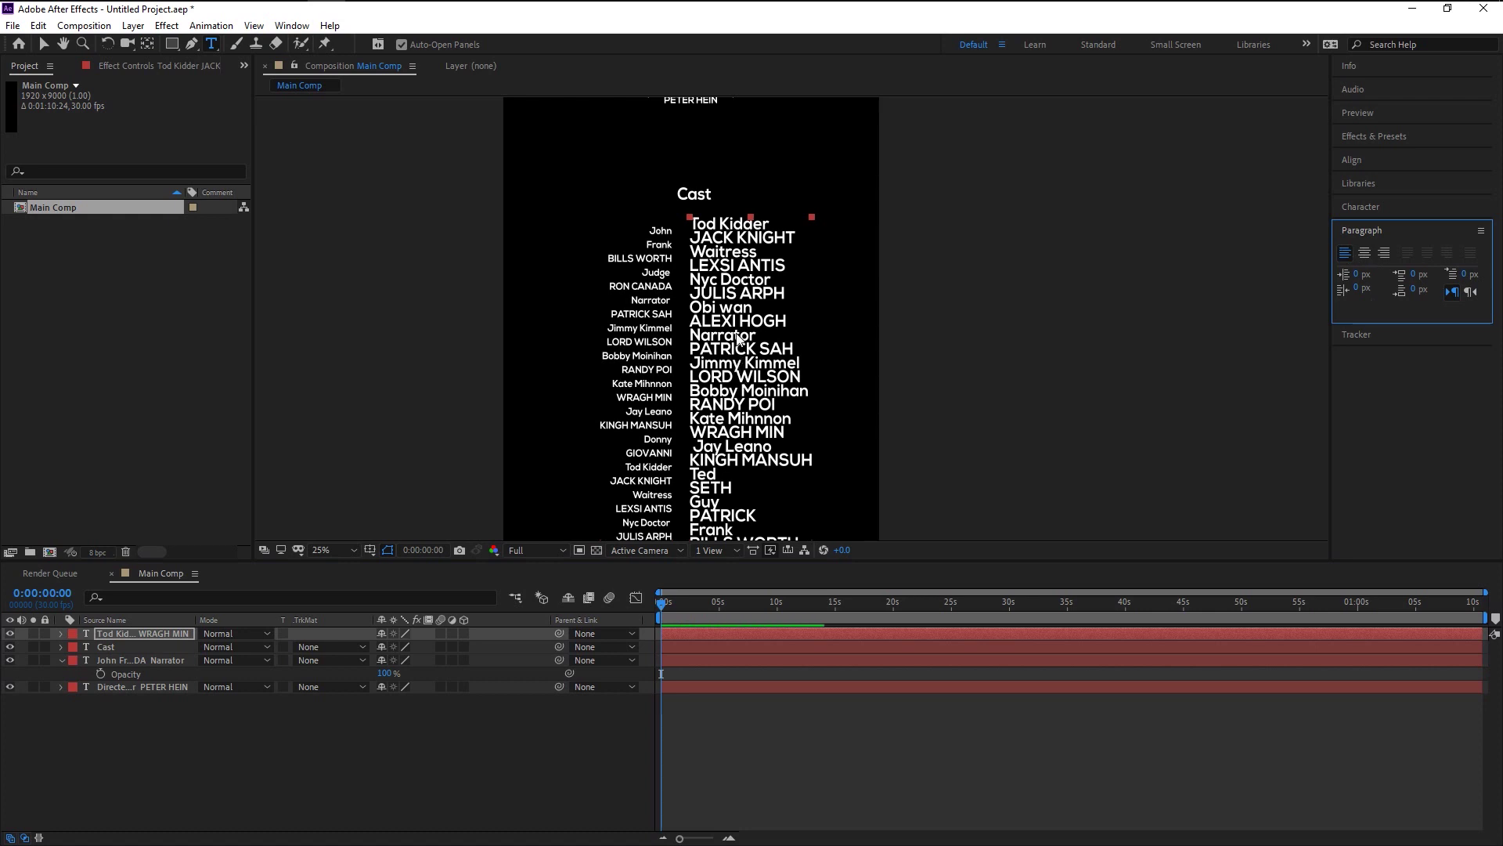
{"action": "key", "text": "v"}
{"action": "left_click_drag", "start_coordinate": [736, 334], "coordinate": [735, 342]}
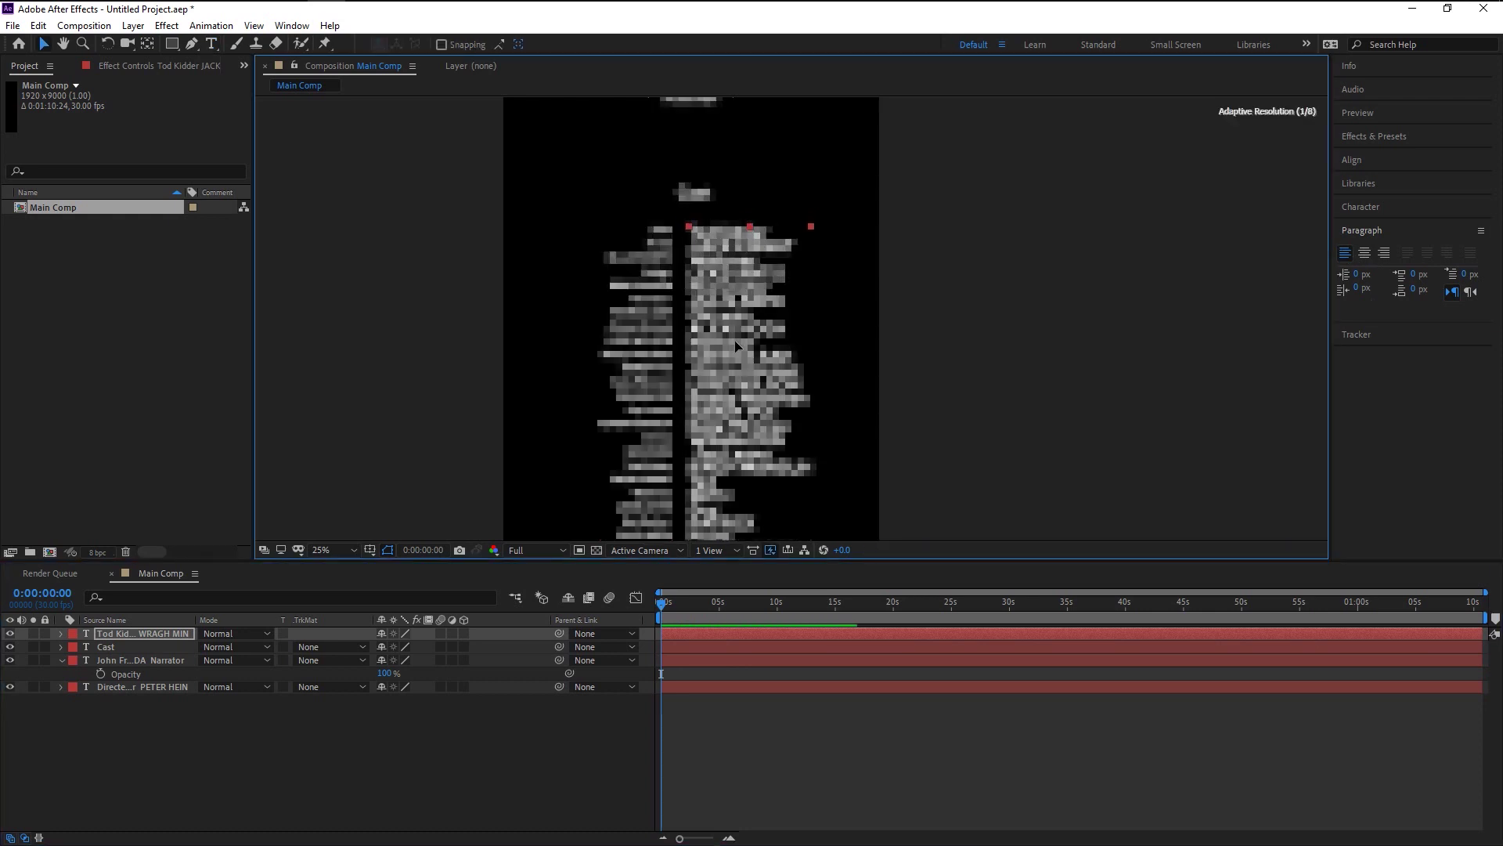
{"action": "left_click", "coordinate": [1360, 206]}
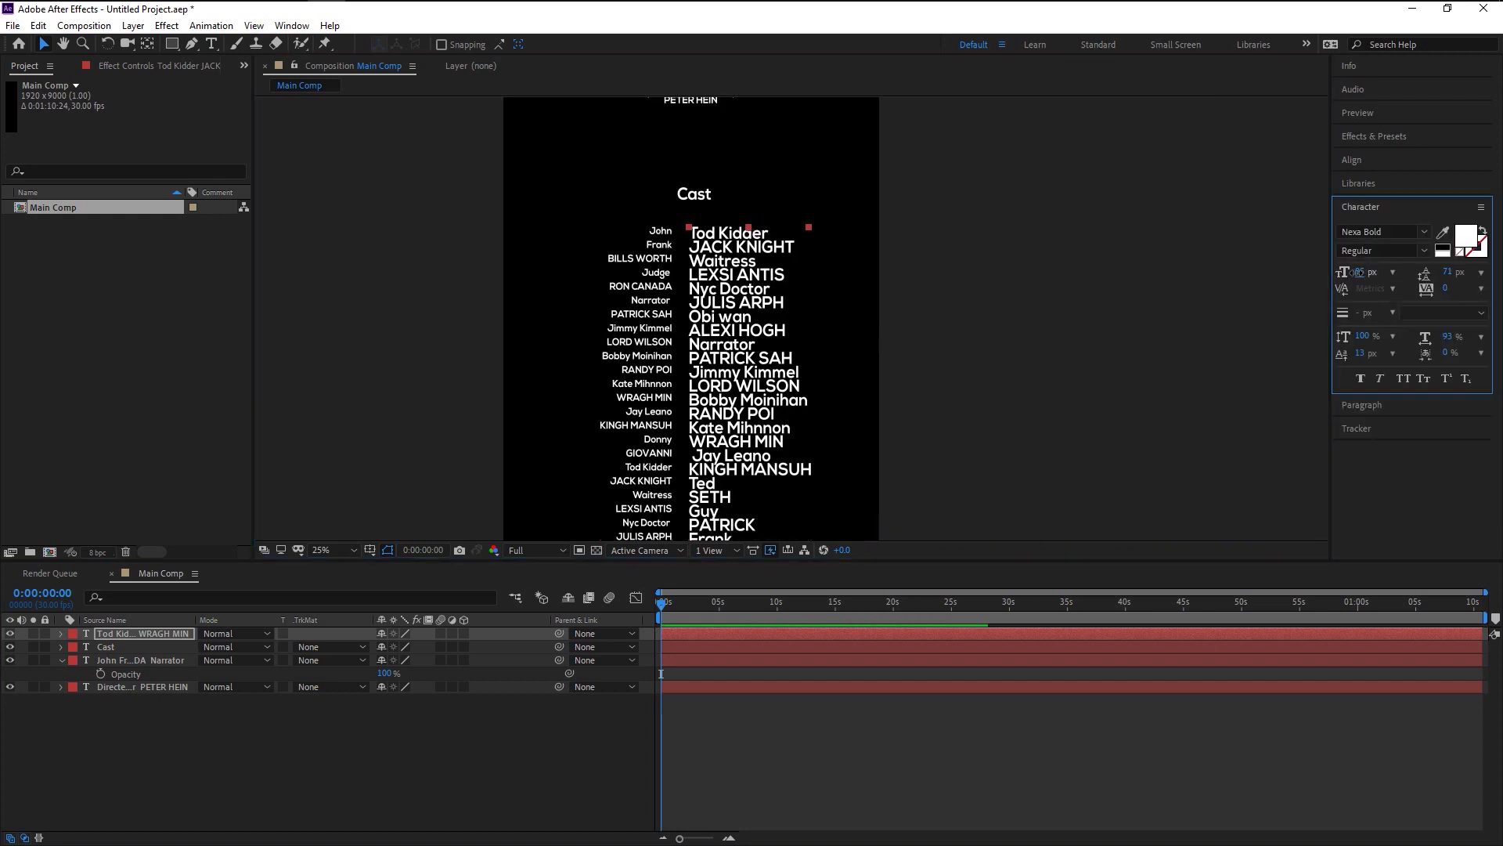
{"action": "scroll", "coordinate": [844, 301], "scroll_direction": "up", "scroll_amount": 4}
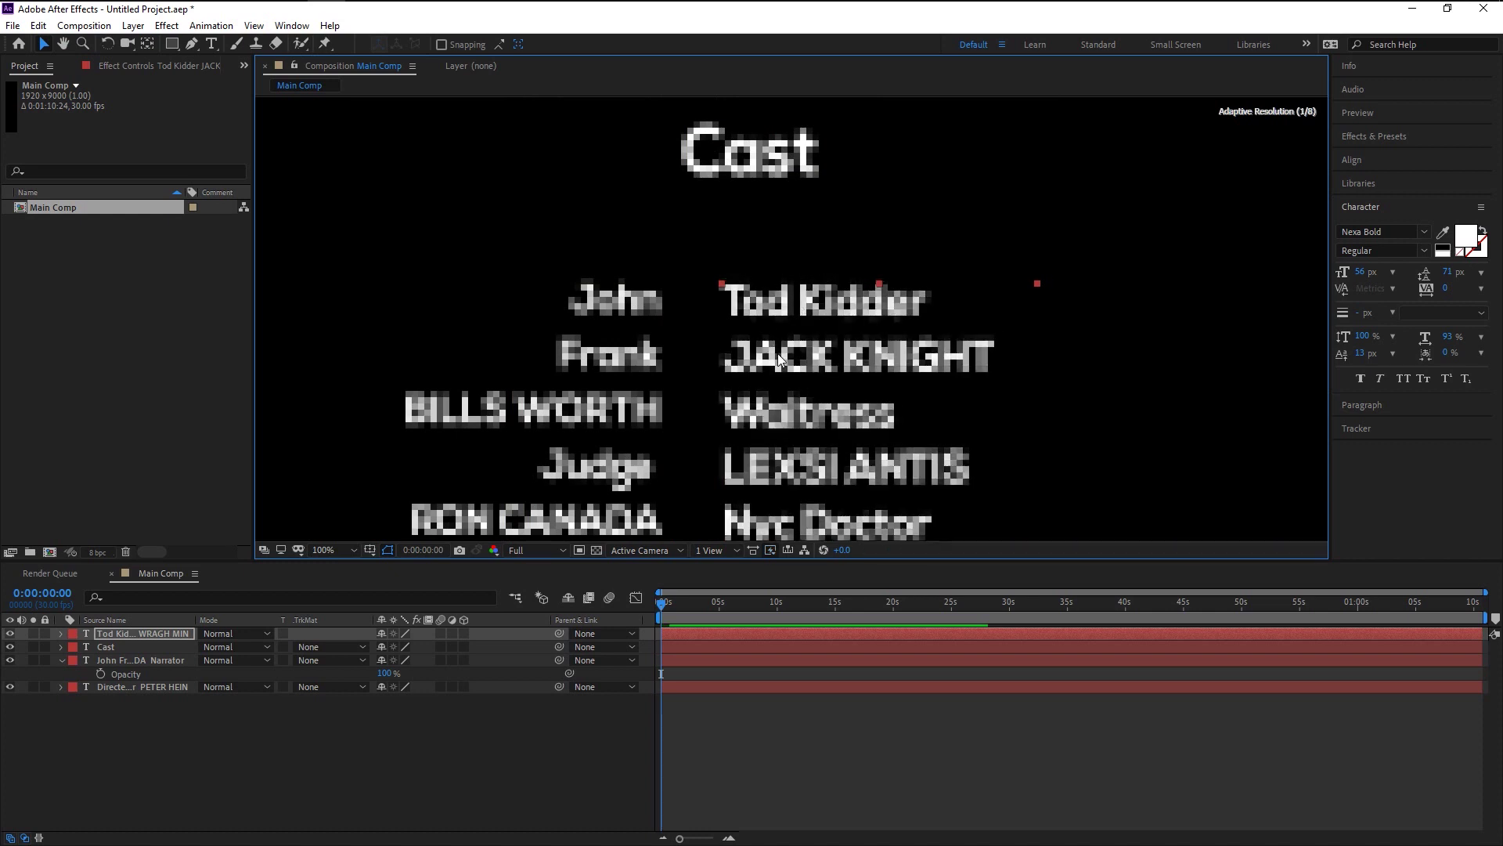
Shift both name columns slightly right and set the left column in Nexa Light.
{"action": "left_click_drag", "start_coordinate": [782, 361], "coordinate": [831, 360]}
{"action": "left_click_drag", "start_coordinate": [626, 356], "coordinate": [676, 357]}
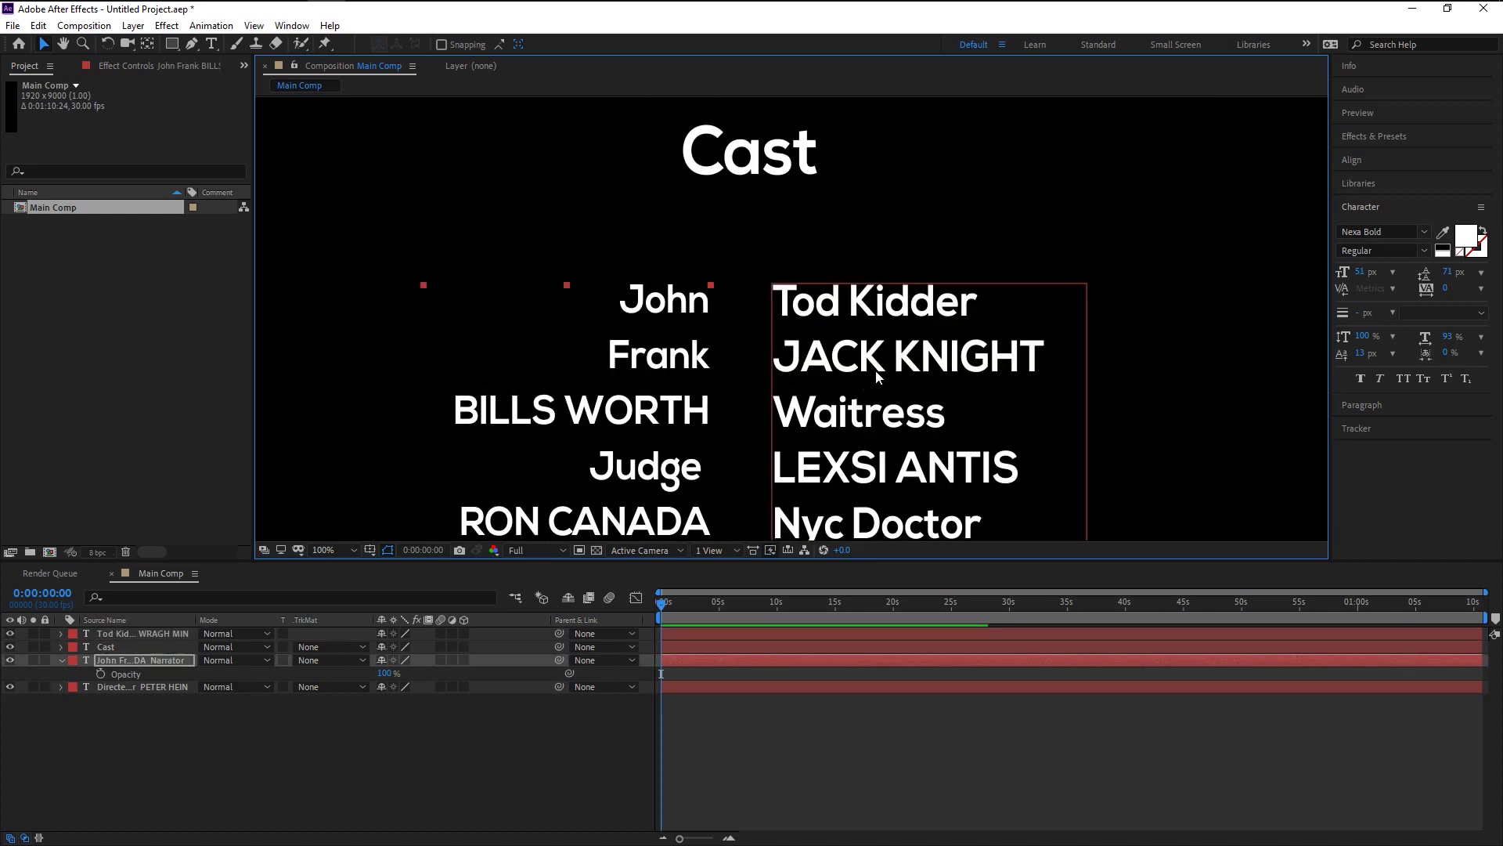
{"action": "scroll", "coordinate": [875, 370], "scroll_direction": "down", "scroll_amount": 2}
{"action": "scroll", "coordinate": [875, 370], "scroll_direction": "up", "scroll_amount": 2}
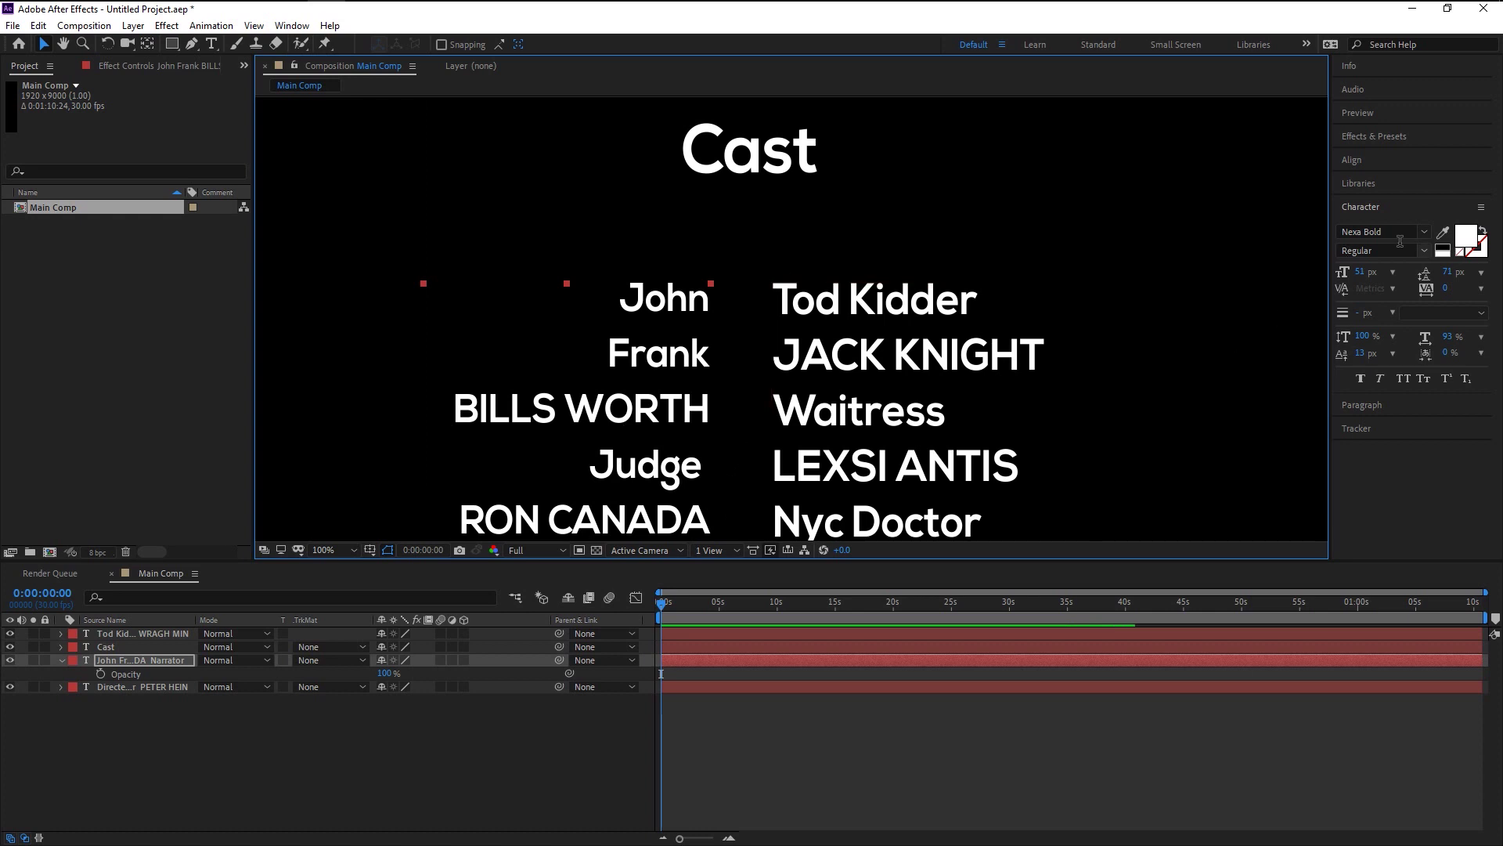
{"action": "left_click", "coordinate": [1422, 232]}
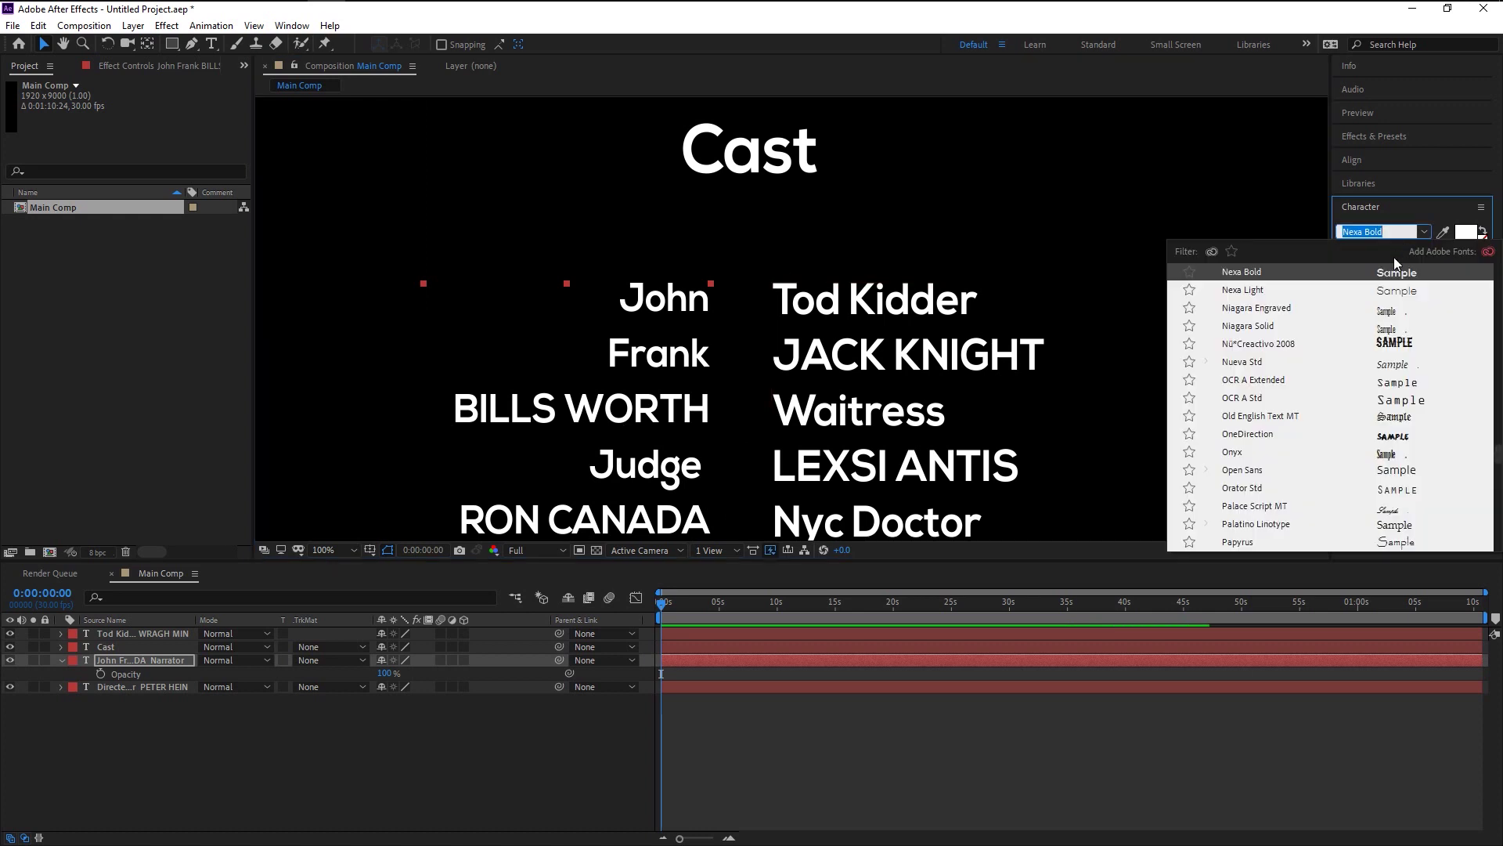
{"action": "left_click", "coordinate": [1392, 291]}
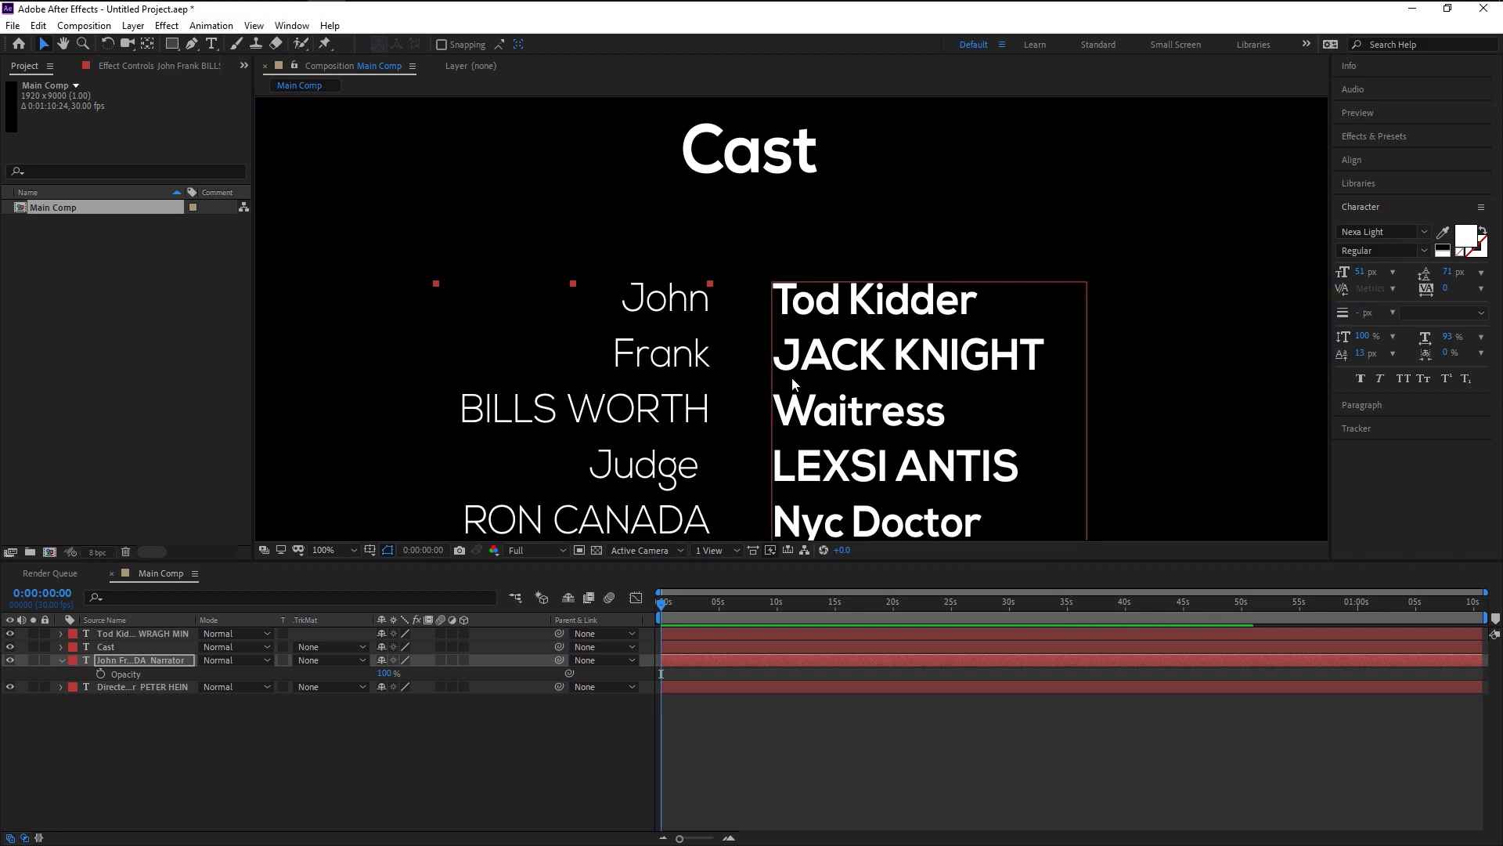
Nudge the left cast column two steps further right.
{"action": "scroll", "coordinate": [804, 365], "scroll_direction": "down", "scroll_amount": 6}
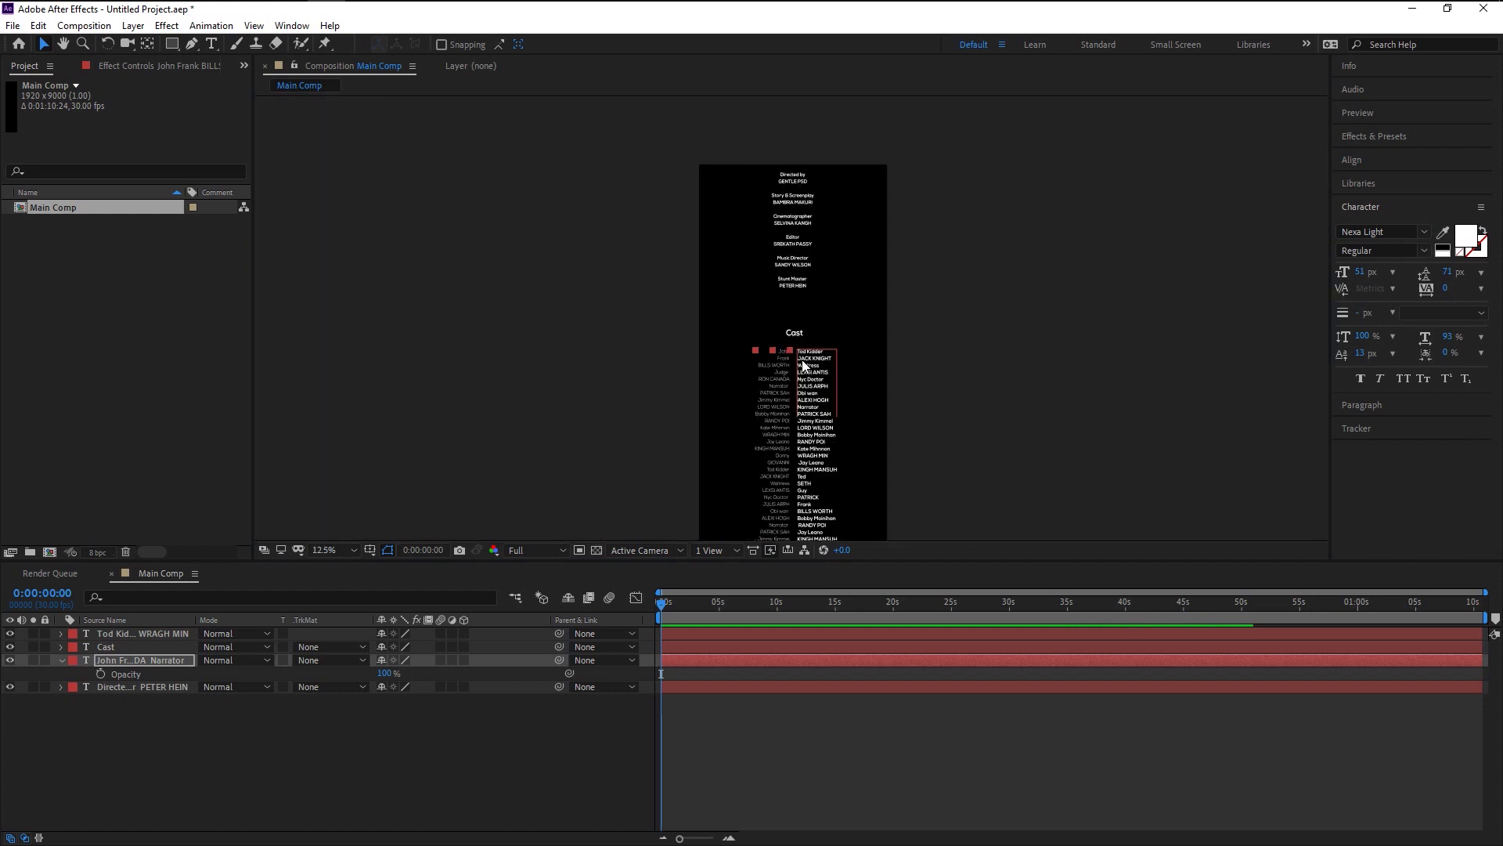
{"action": "scroll", "coordinate": [804, 365], "scroll_direction": "up", "scroll_amount": 4}
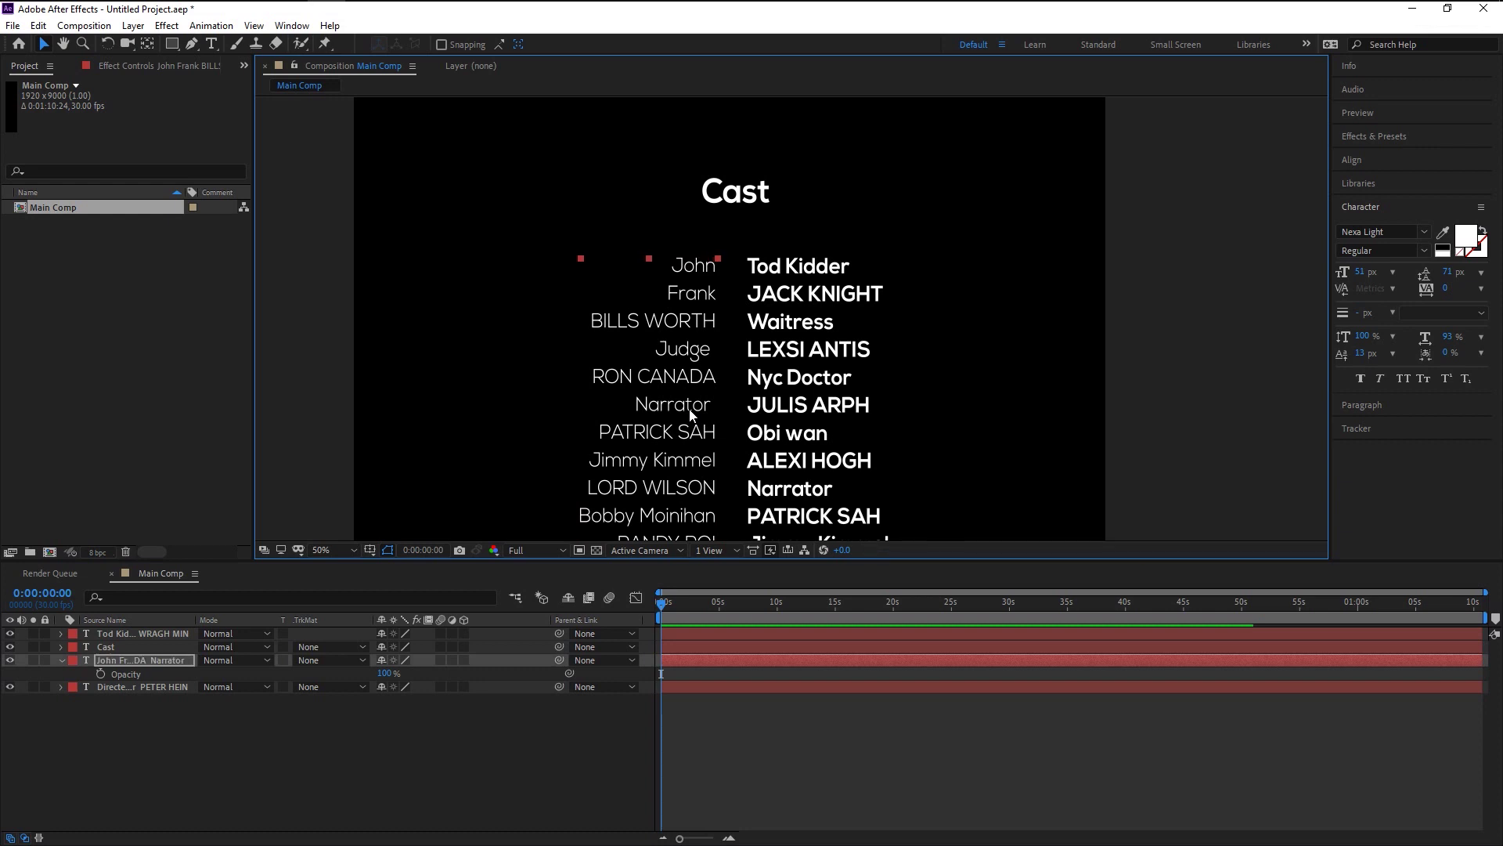
{"action": "key", "text": "Right"}
{"action": "key", "text": "Right"}
{"action": "key", "text": "Right"}
{"action": "key", "text": "Right"}
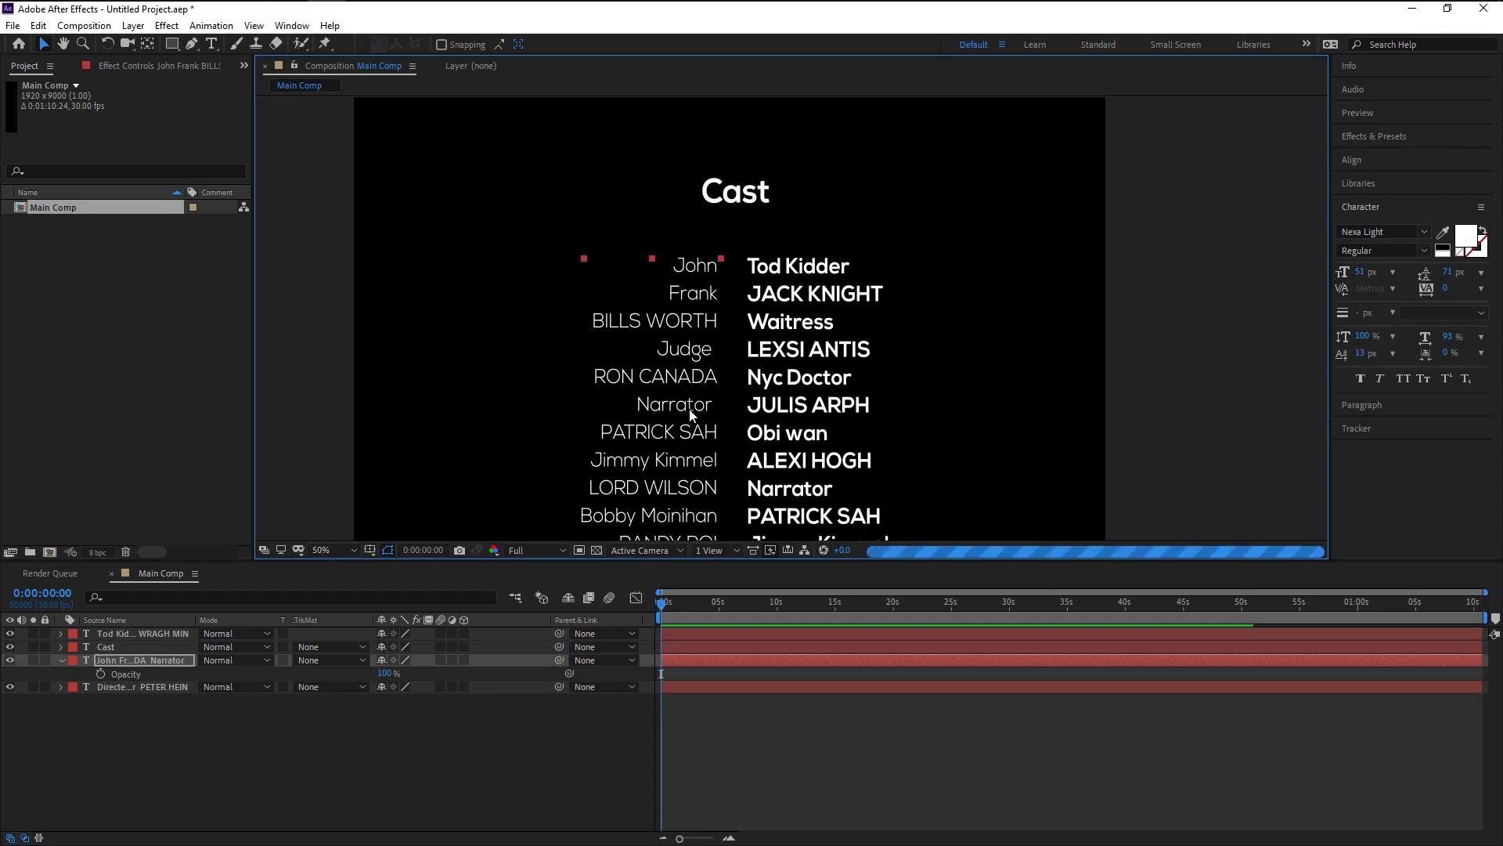
{"action": "key", "text": "Right"}
{"action": "key", "text": "Right"}
{"action": "key", "text": "Right"}
{"action": "key", "text": "Right"}
{"action": "key", "text": "Right"}
{"action": "key", "text": "Right"}
{"action": "key", "text": "Right"}
{"action": "key", "text": "Right"}
{"action": "key", "text": "Right"}
{"action": "key", "text": "Right"}
{"action": "key", "text": "Right"}
{"action": "key", "text": "Right"}
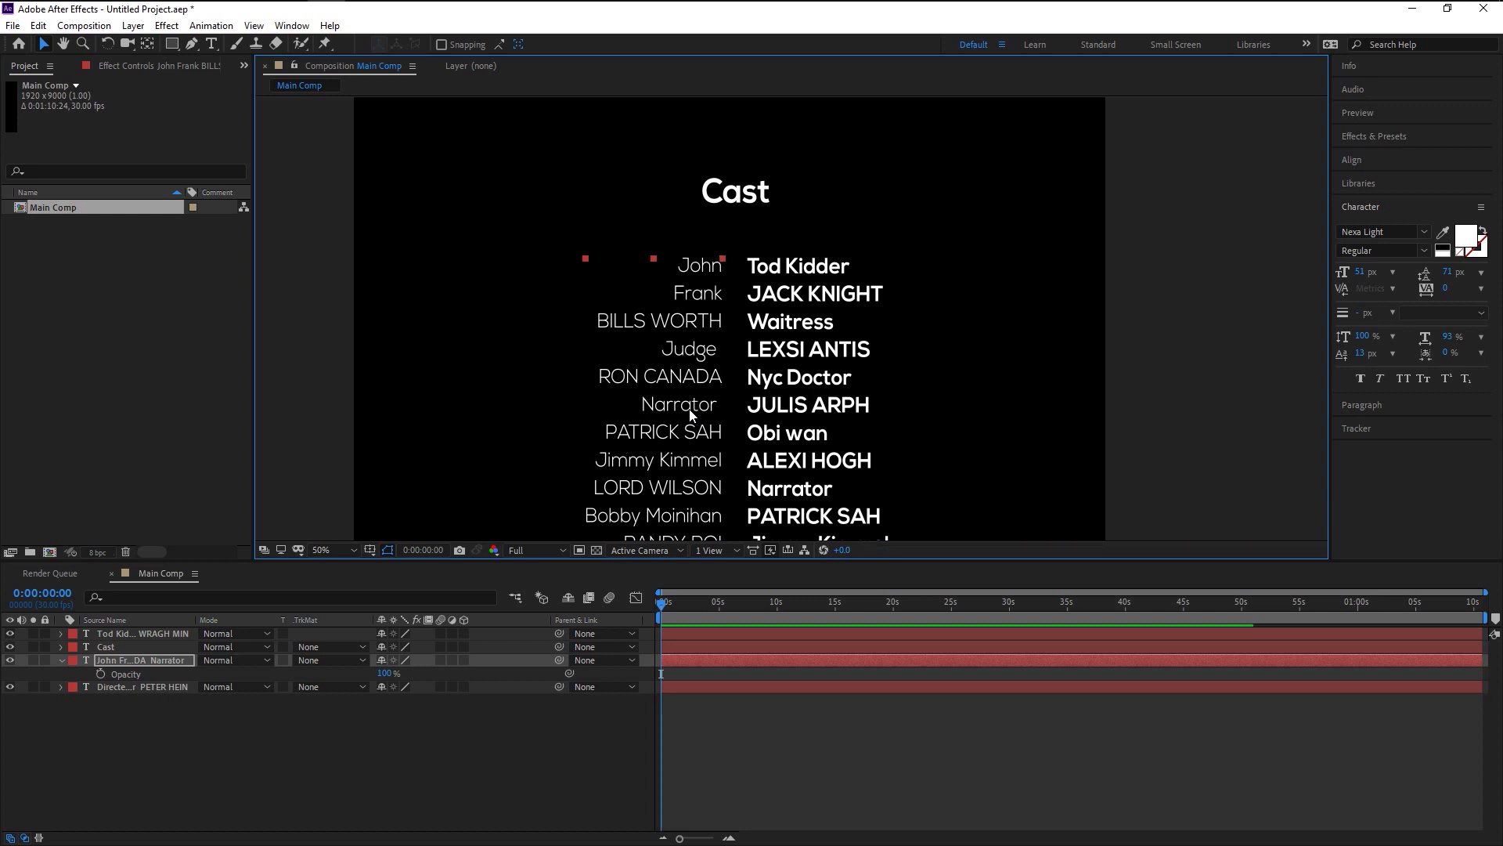
{"action": "left_click", "coordinate": [175, 662]}
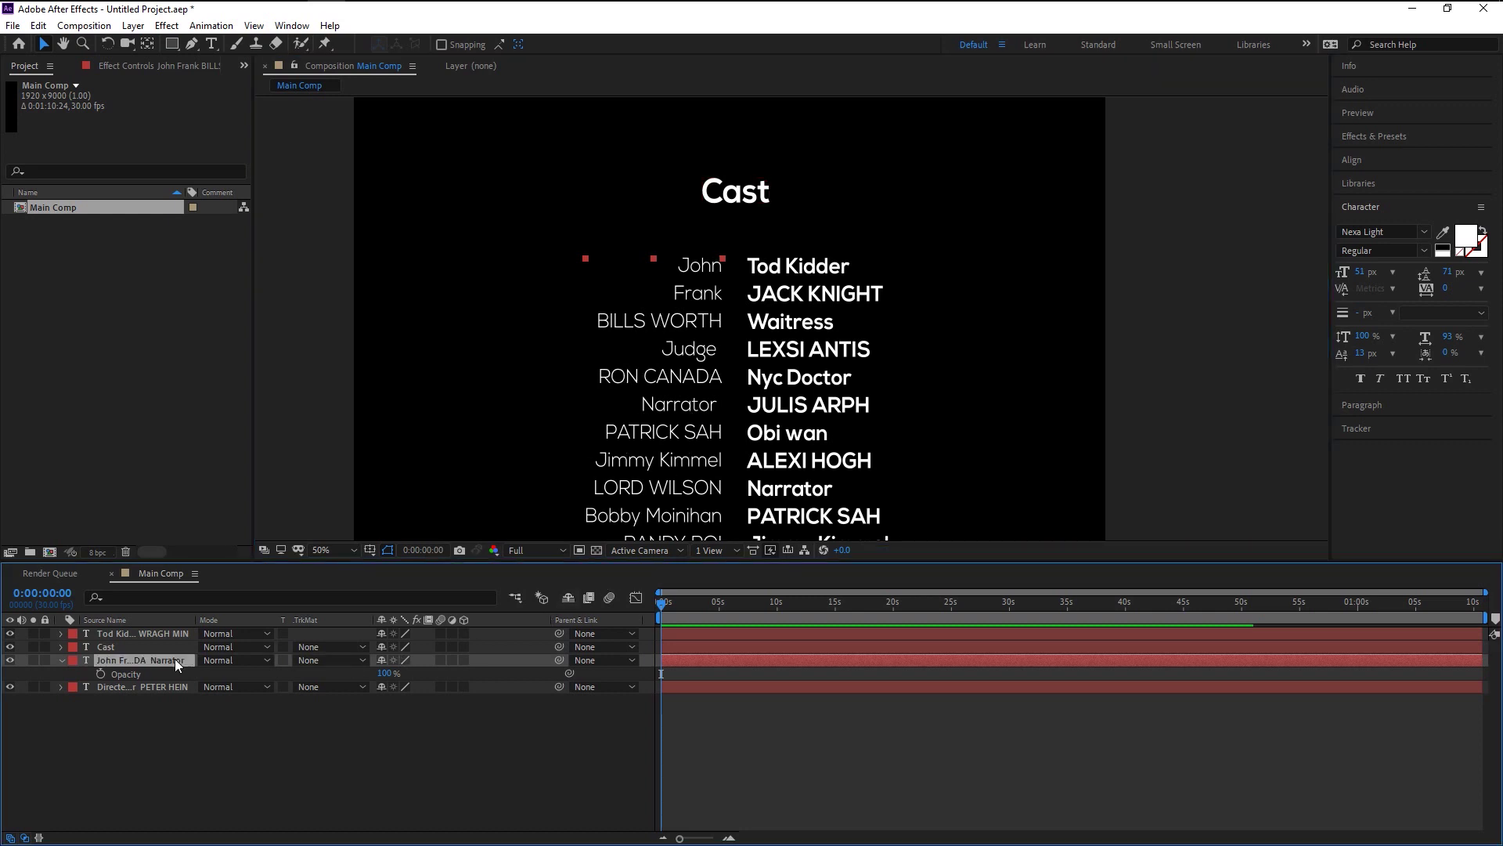
{"action": "scroll", "coordinate": [913, 215], "scroll_direction": "down", "scroll_amount": 6}
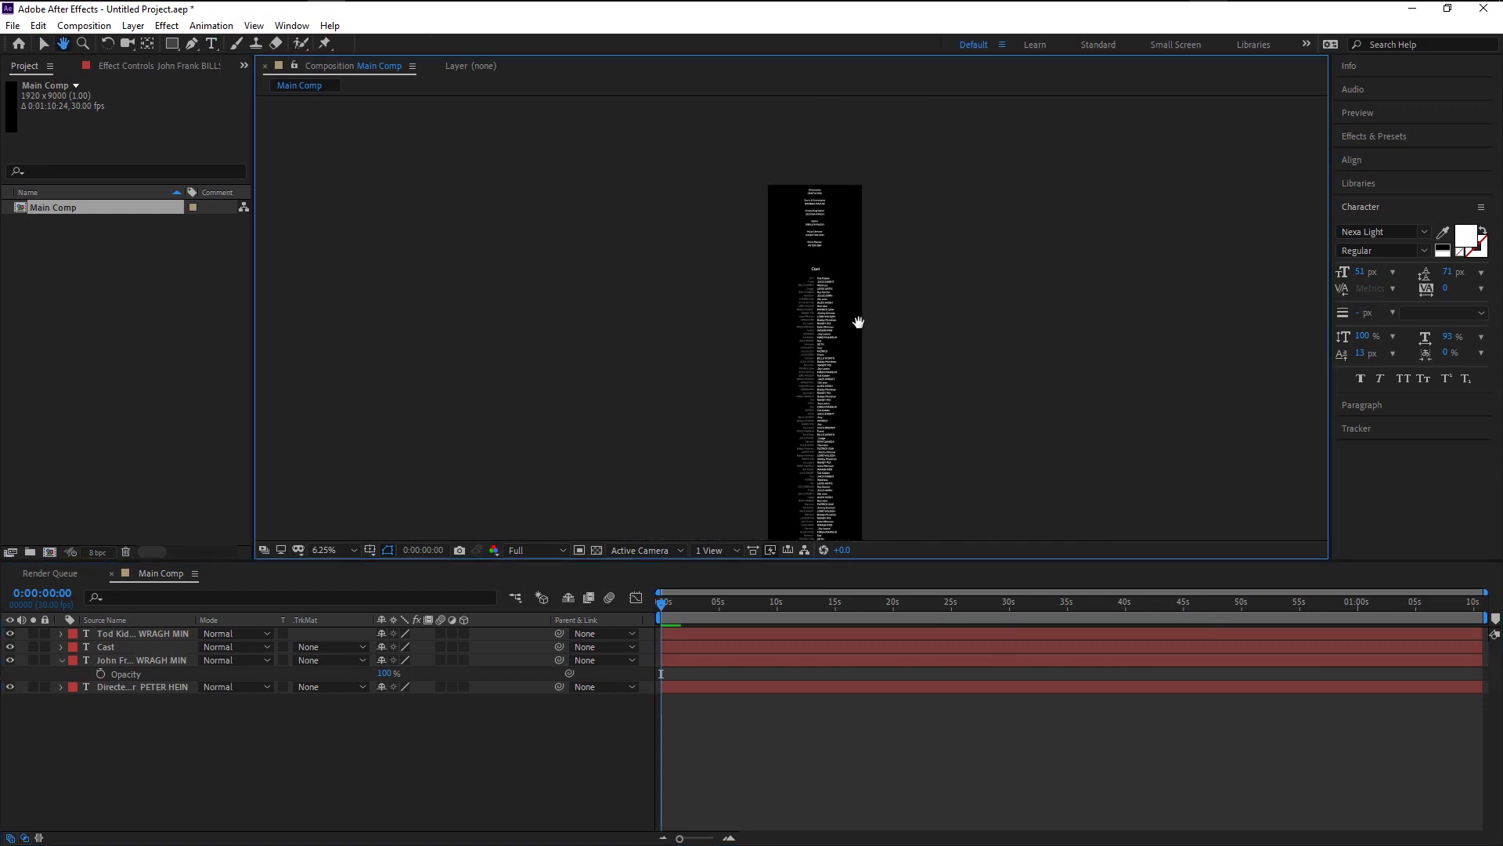
Pre-compose the Cast heading and both name-column layers into a comp named 'Cast and crews'.
{"action": "left_click_drag", "start_coordinate": [859, 322], "coordinate": [862, 292]}
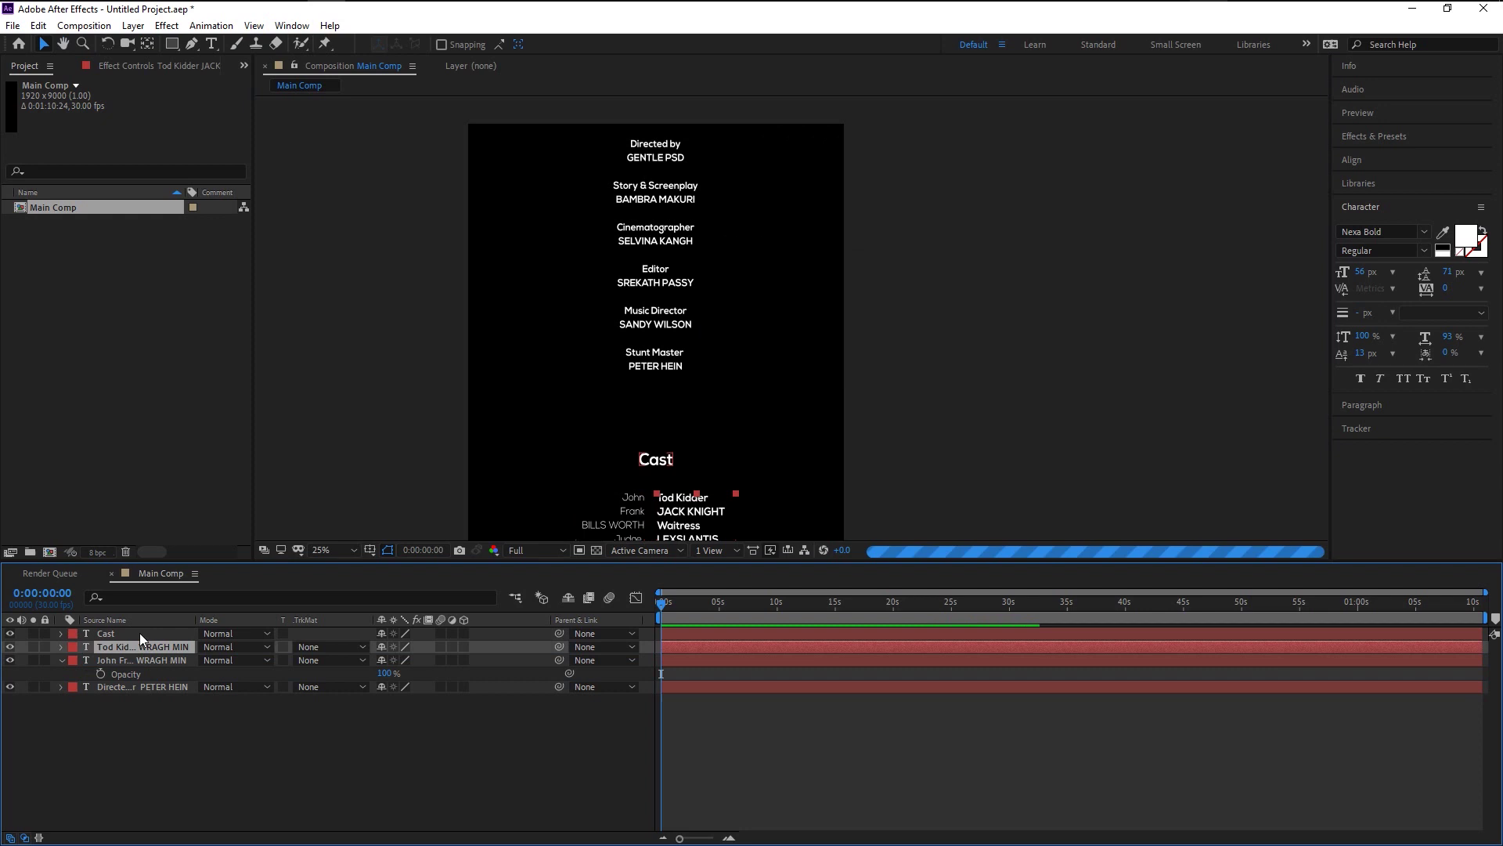
{"action": "left_click", "coordinate": [149, 656], "text": "shift"}
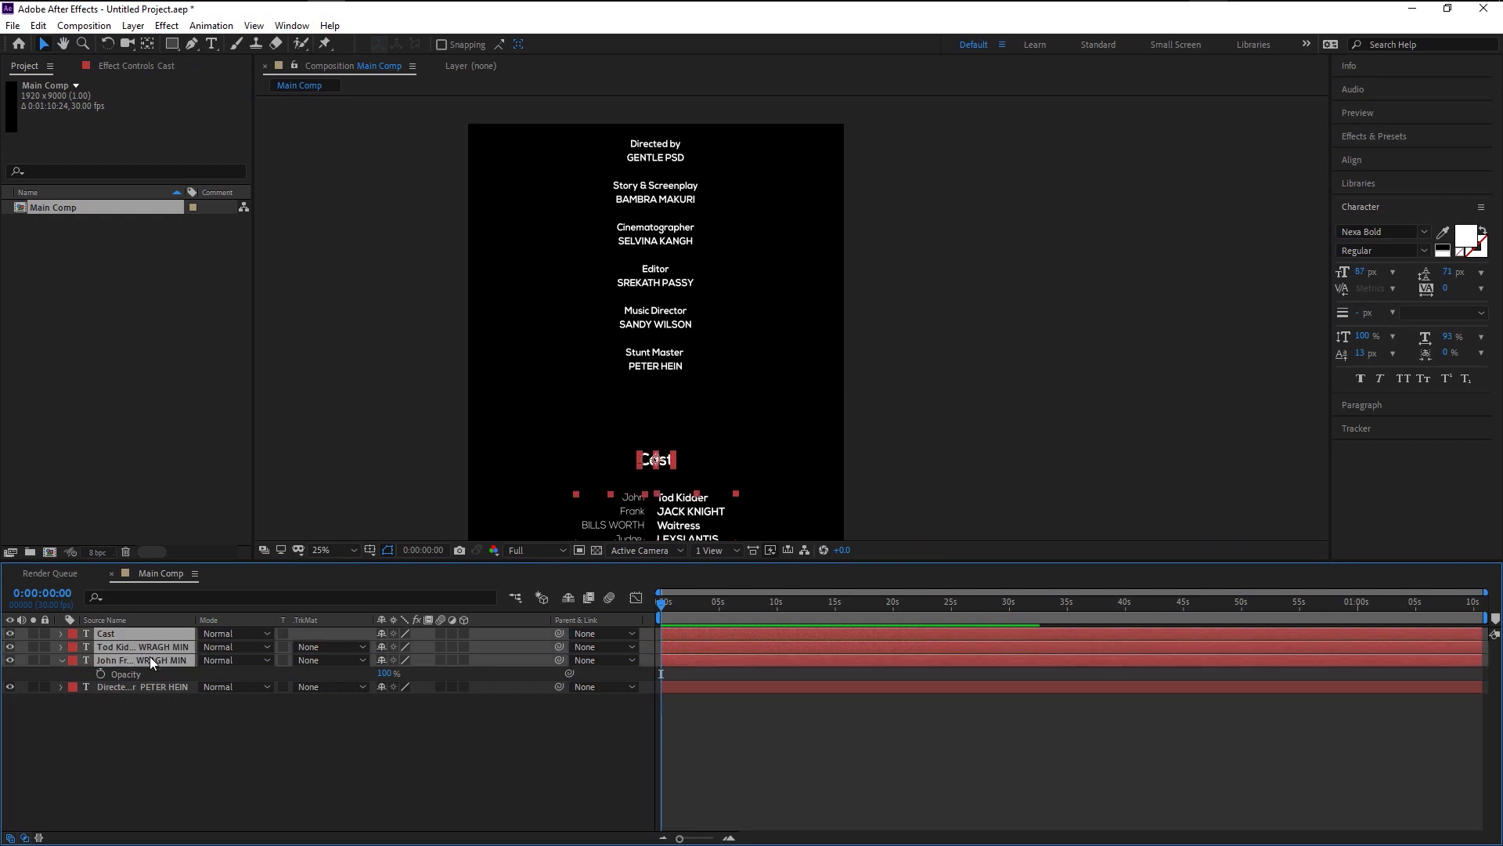
{"action": "right_click", "coordinate": [181, 643]}
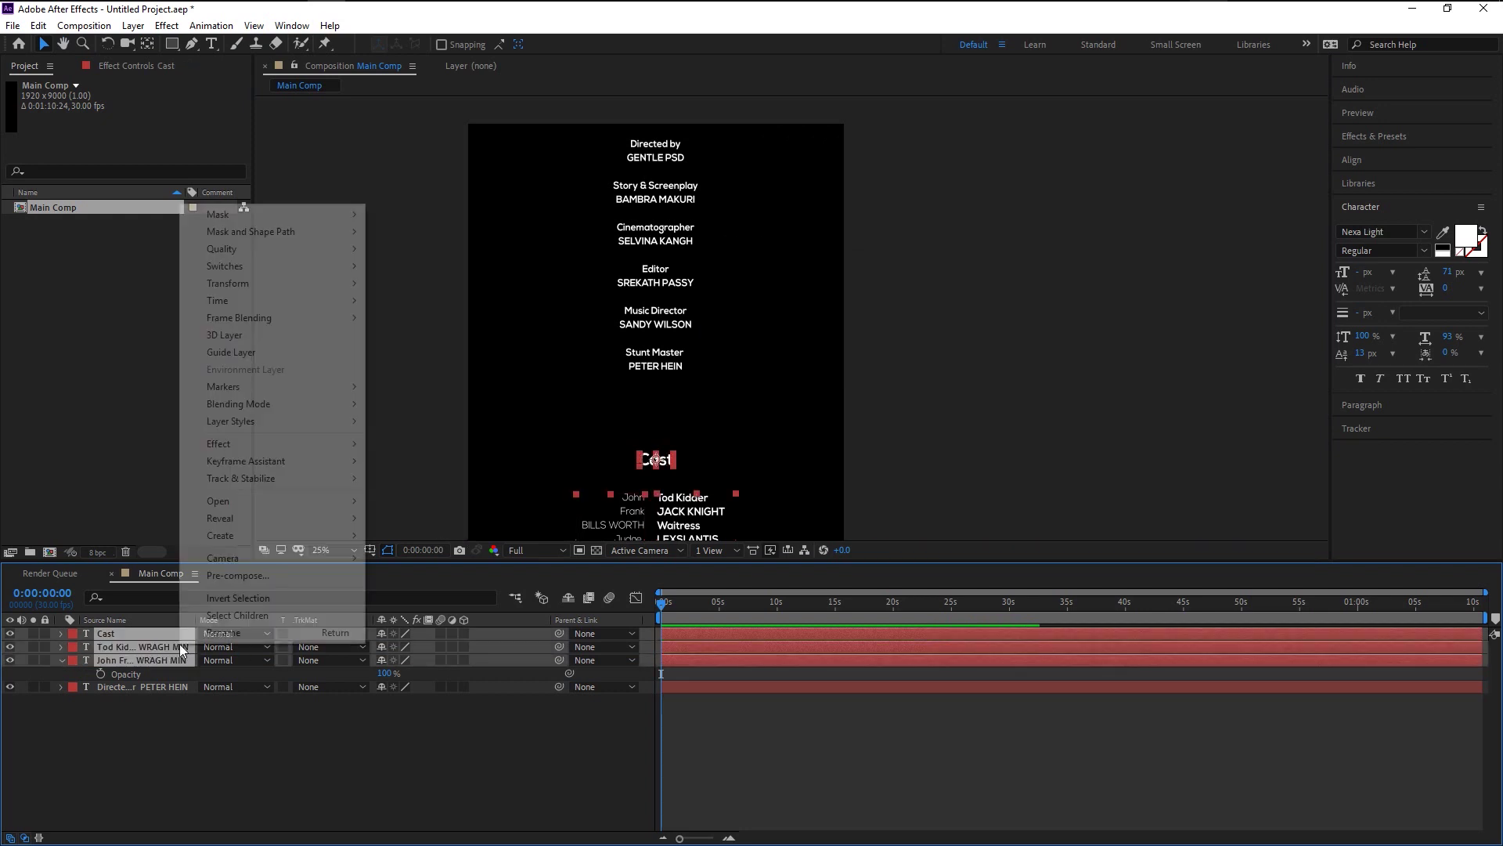
{"action": "left_click", "coordinate": [236, 581]}
{"action": "type", "text": "Cast and crews"}
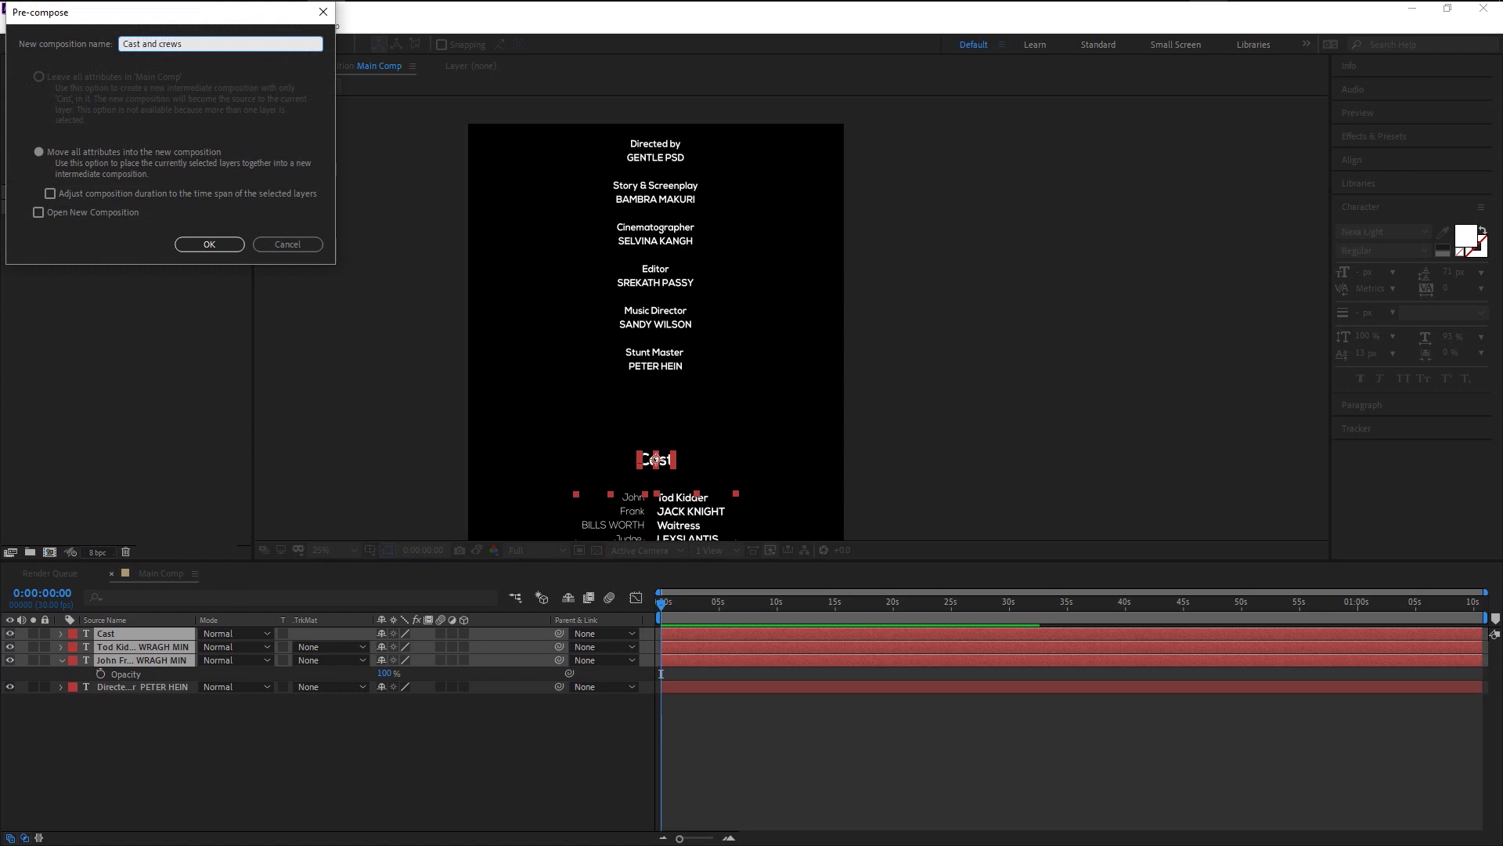
{"action": "key", "text": "Return"}
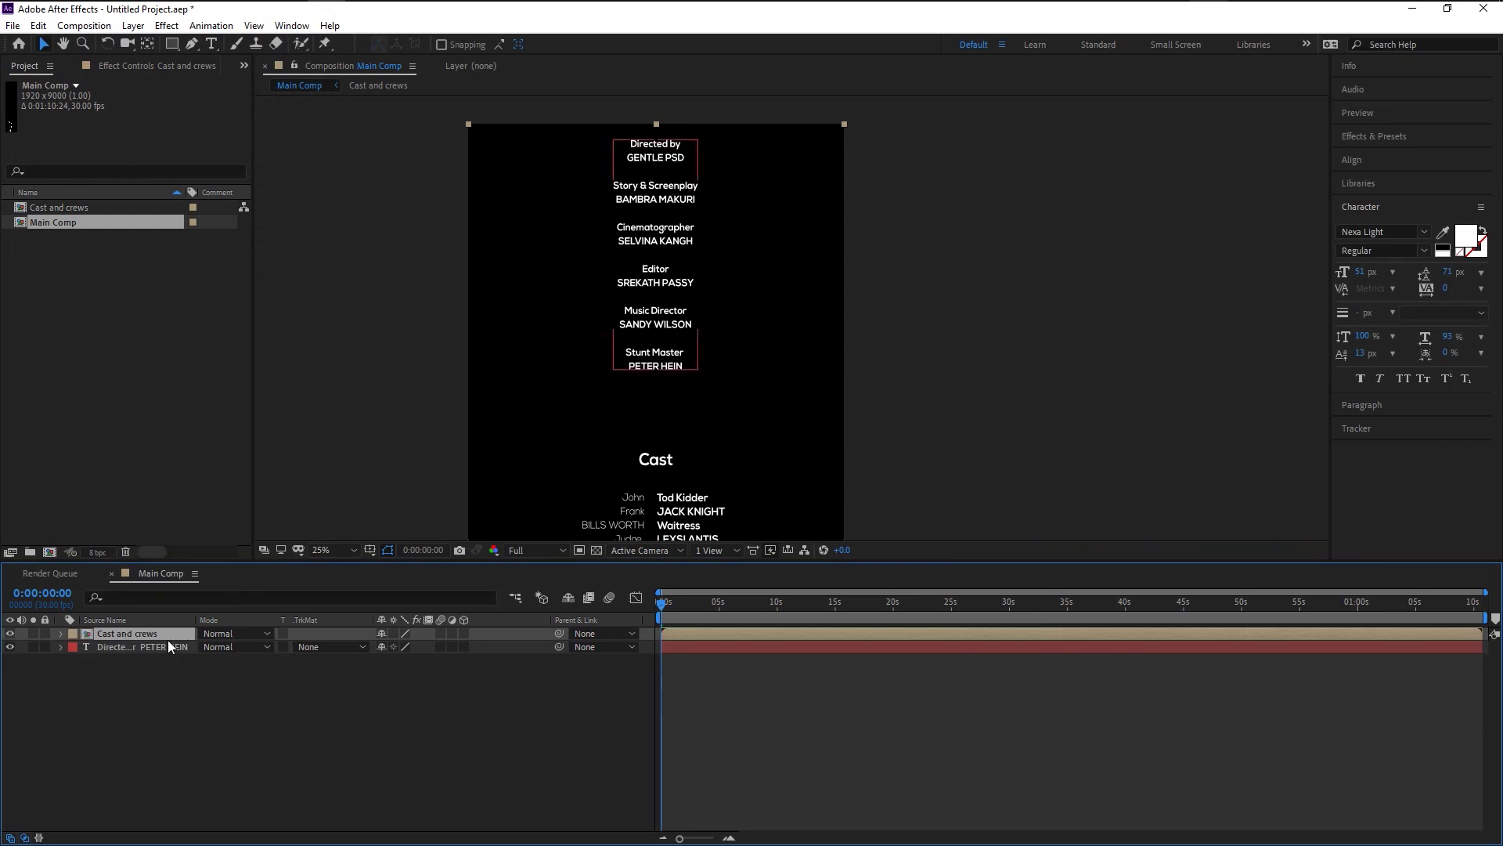
{"action": "left_click", "coordinate": [171, 646]}
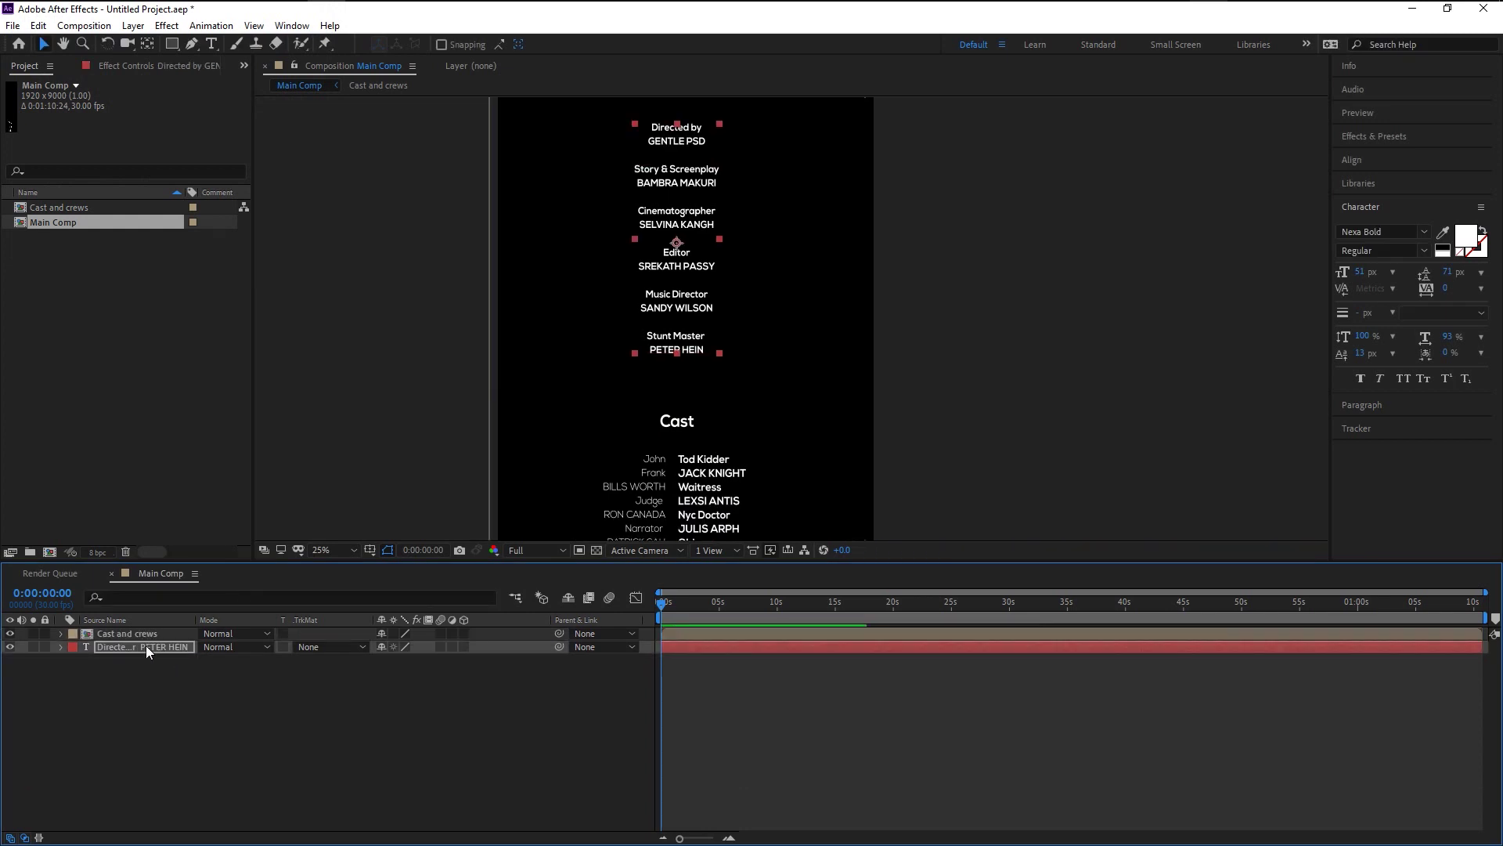
{"action": "left_click_drag", "start_coordinate": [687, 538], "coordinate": [702, 589]}
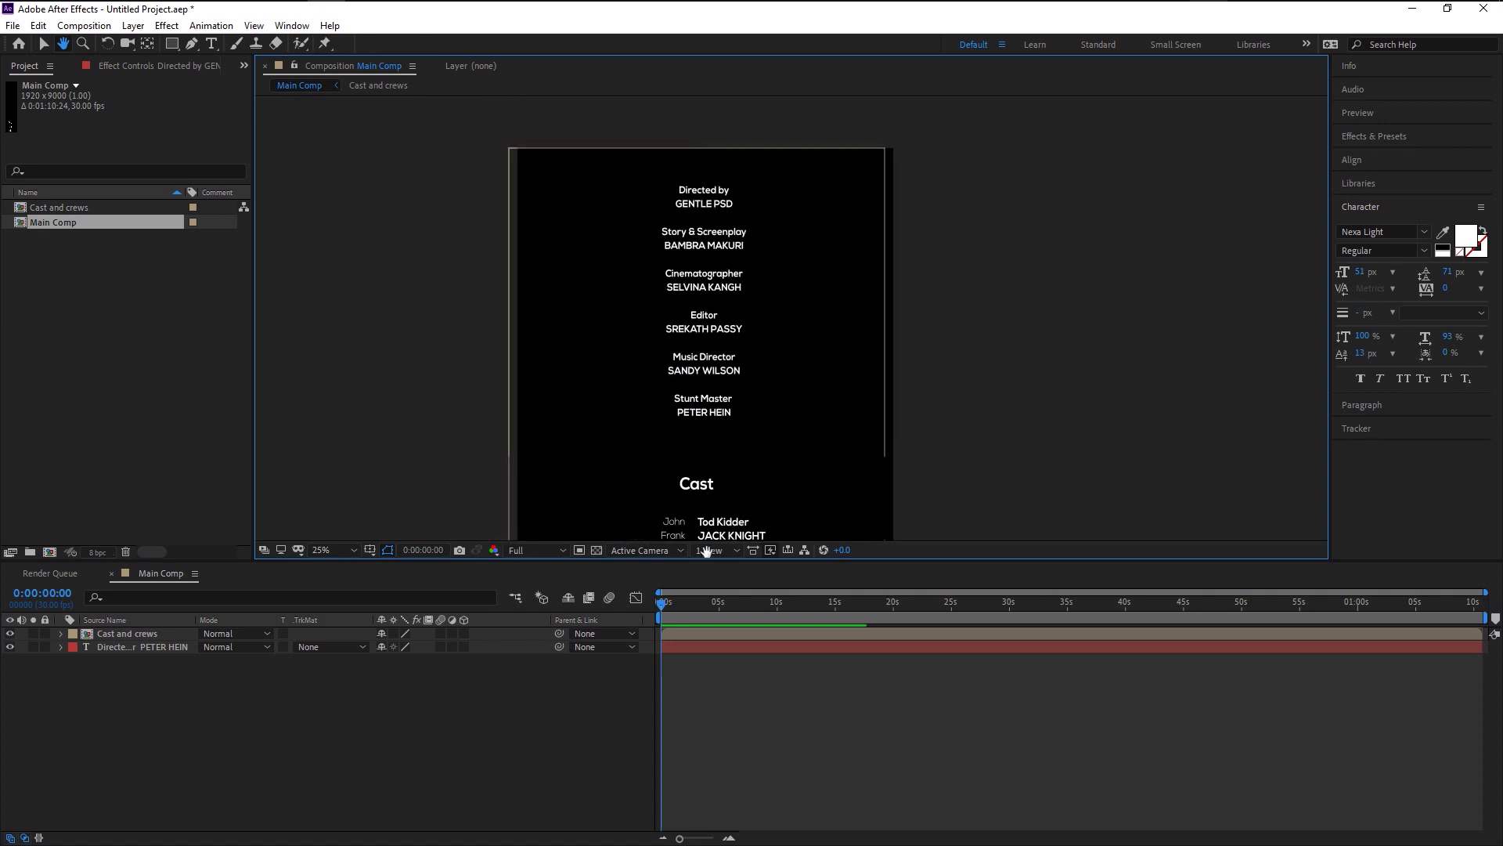
Create a new composition with height 1080 (1920x1080) and name it End Credits.
{"action": "key", "text": "v"}
{"action": "left_click", "coordinate": [49, 552]}
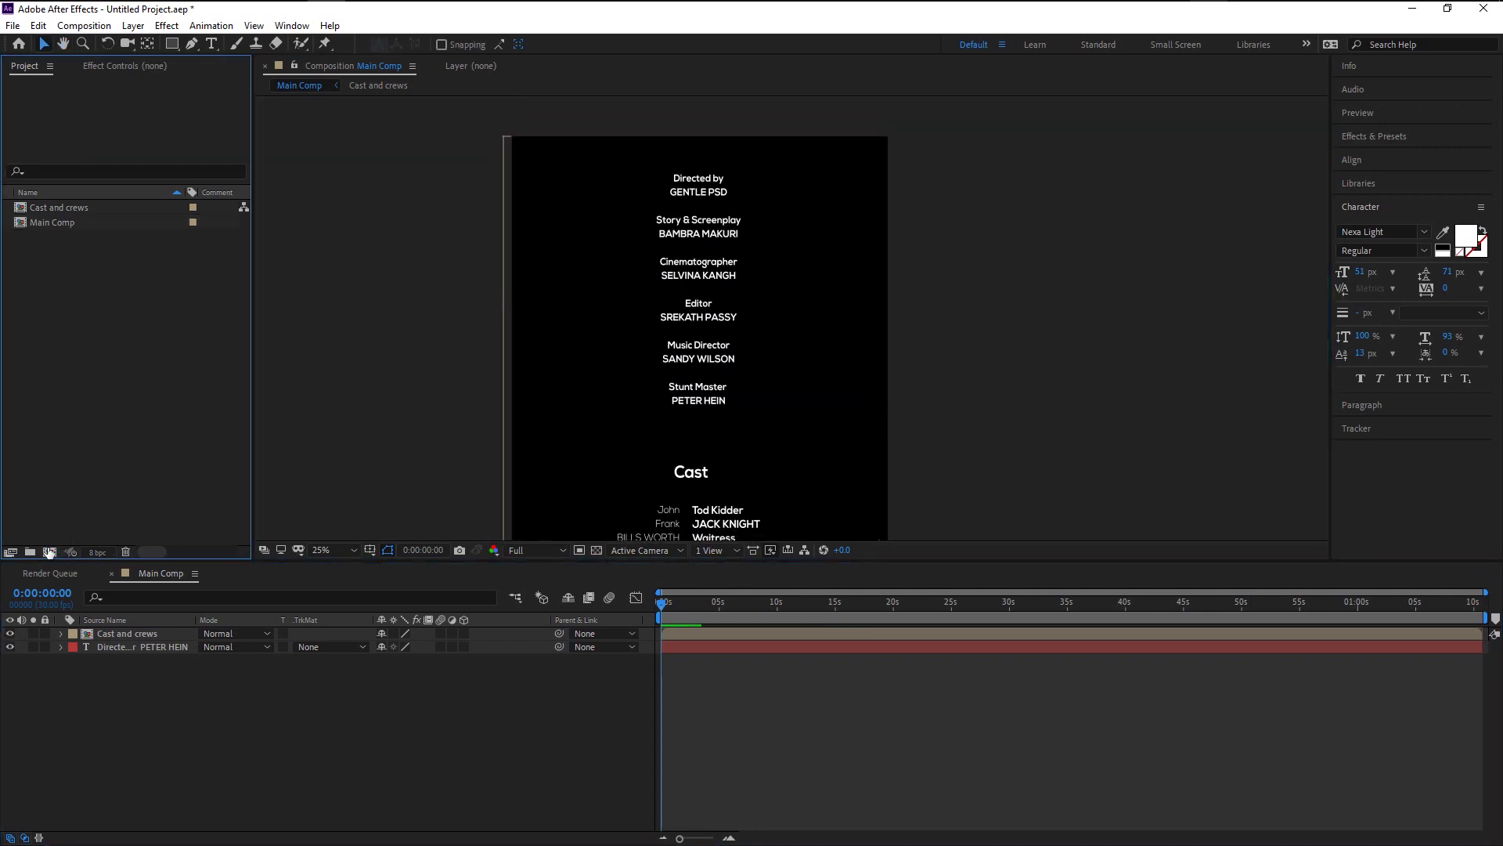
{"action": "left_click", "coordinate": [527, 353]}
{"action": "type", "text": "1080"}
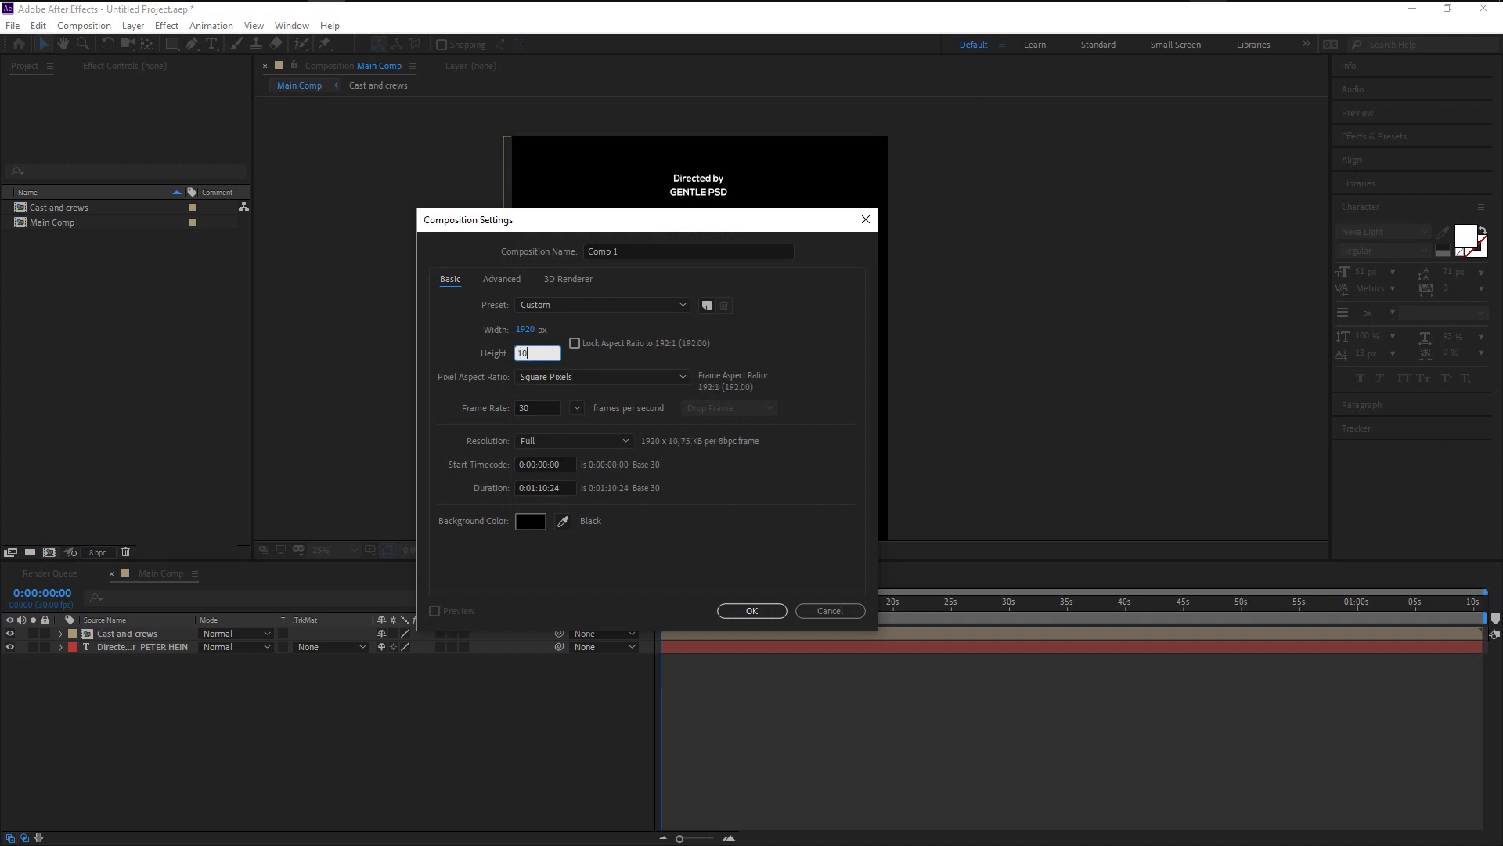
{"action": "left_click", "coordinate": [653, 251]}
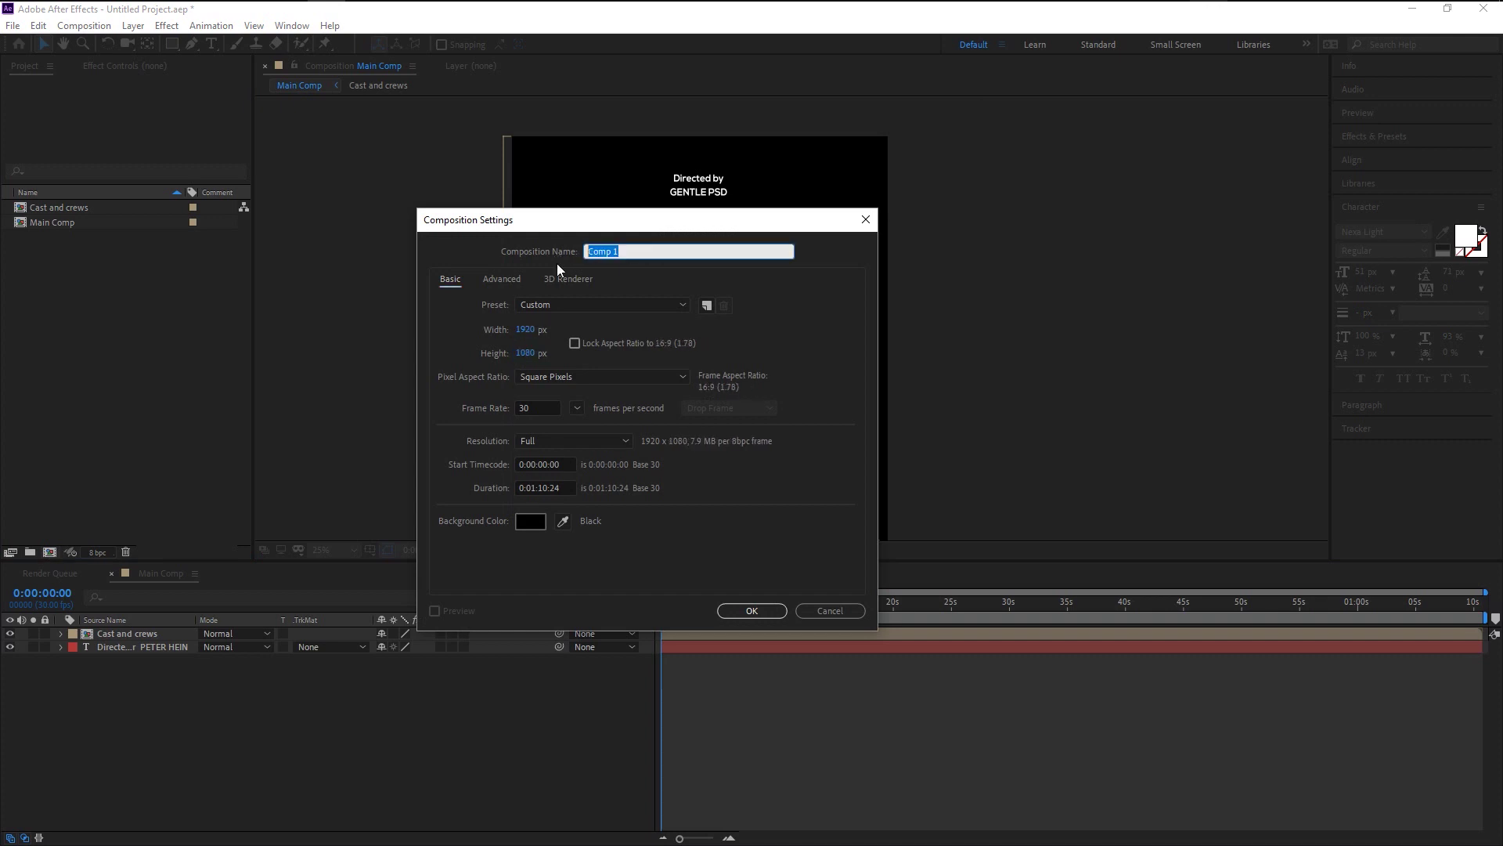
{"action": "key", "text": "BackSpace"}
{"action": "type", "text": "End Credits"}
{"action": "key", "text": "Return"}
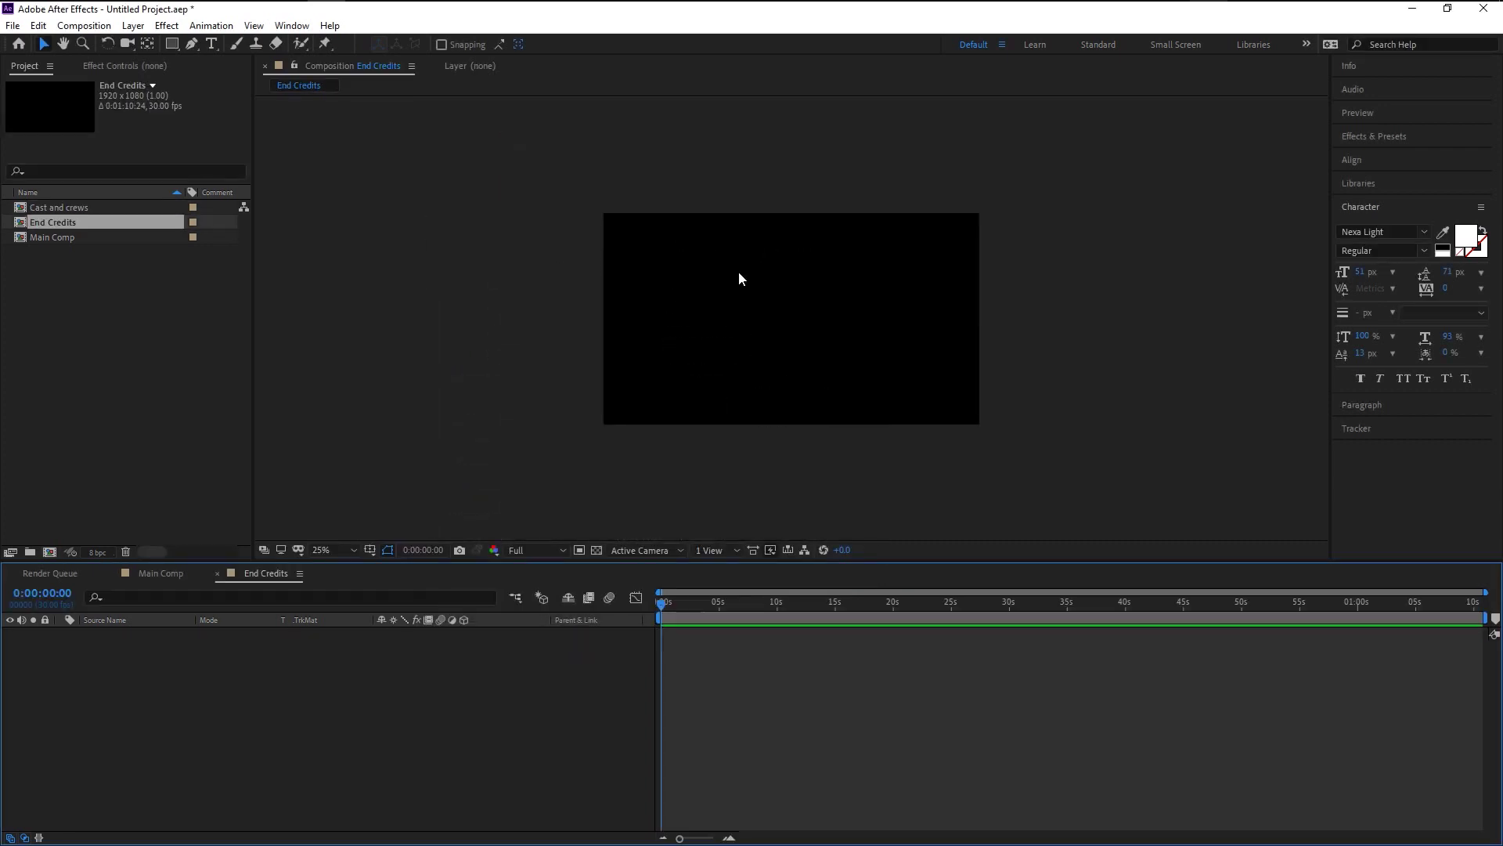
Add Main Comp to End Credits and push its Position down until the credits sit below the frame.
{"action": "key", "text": "period"}
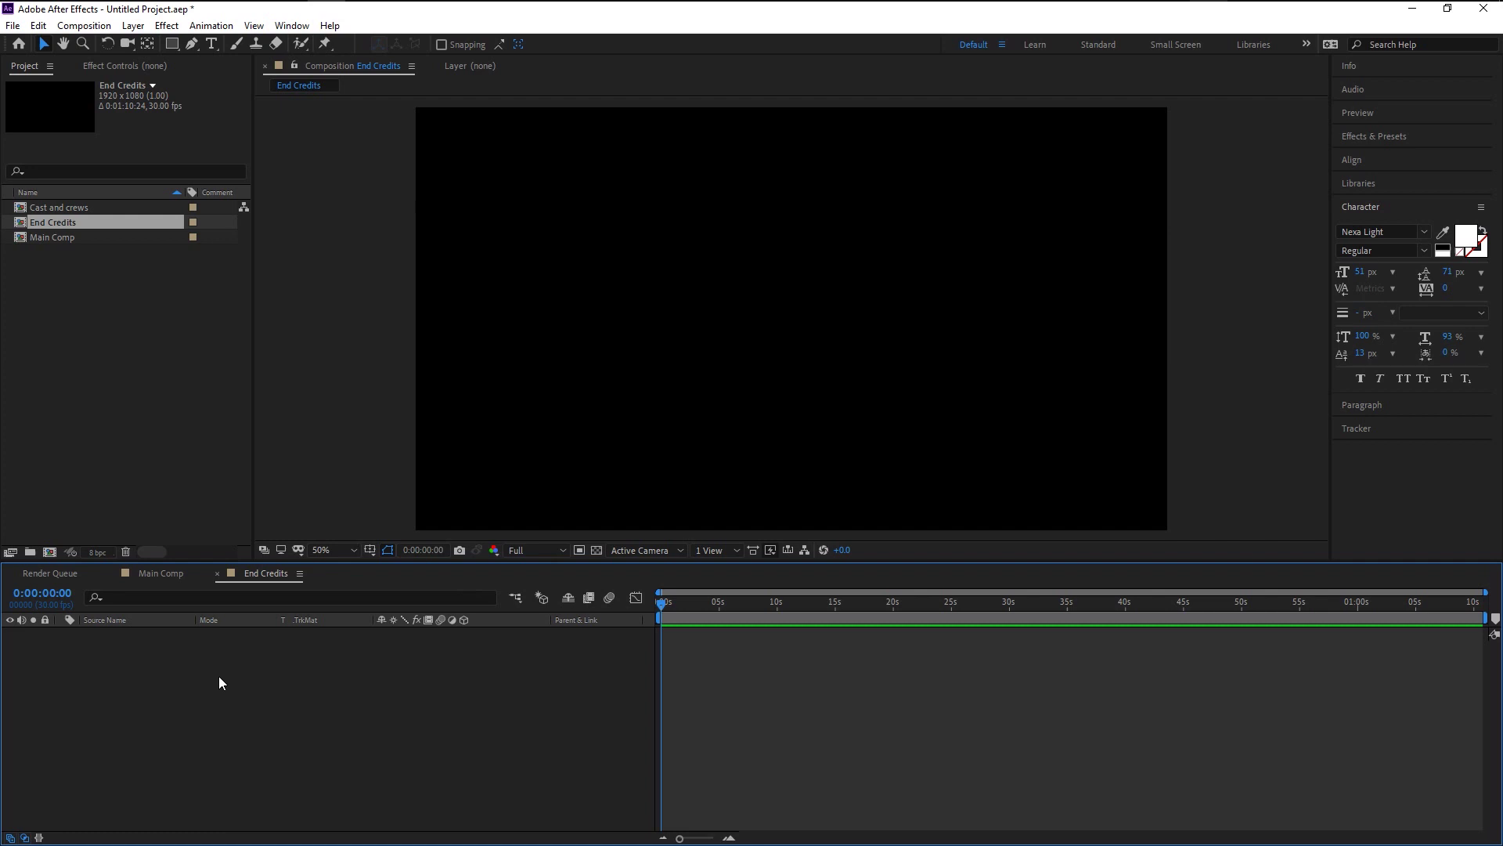
{"action": "left_click", "coordinate": [48, 238]}
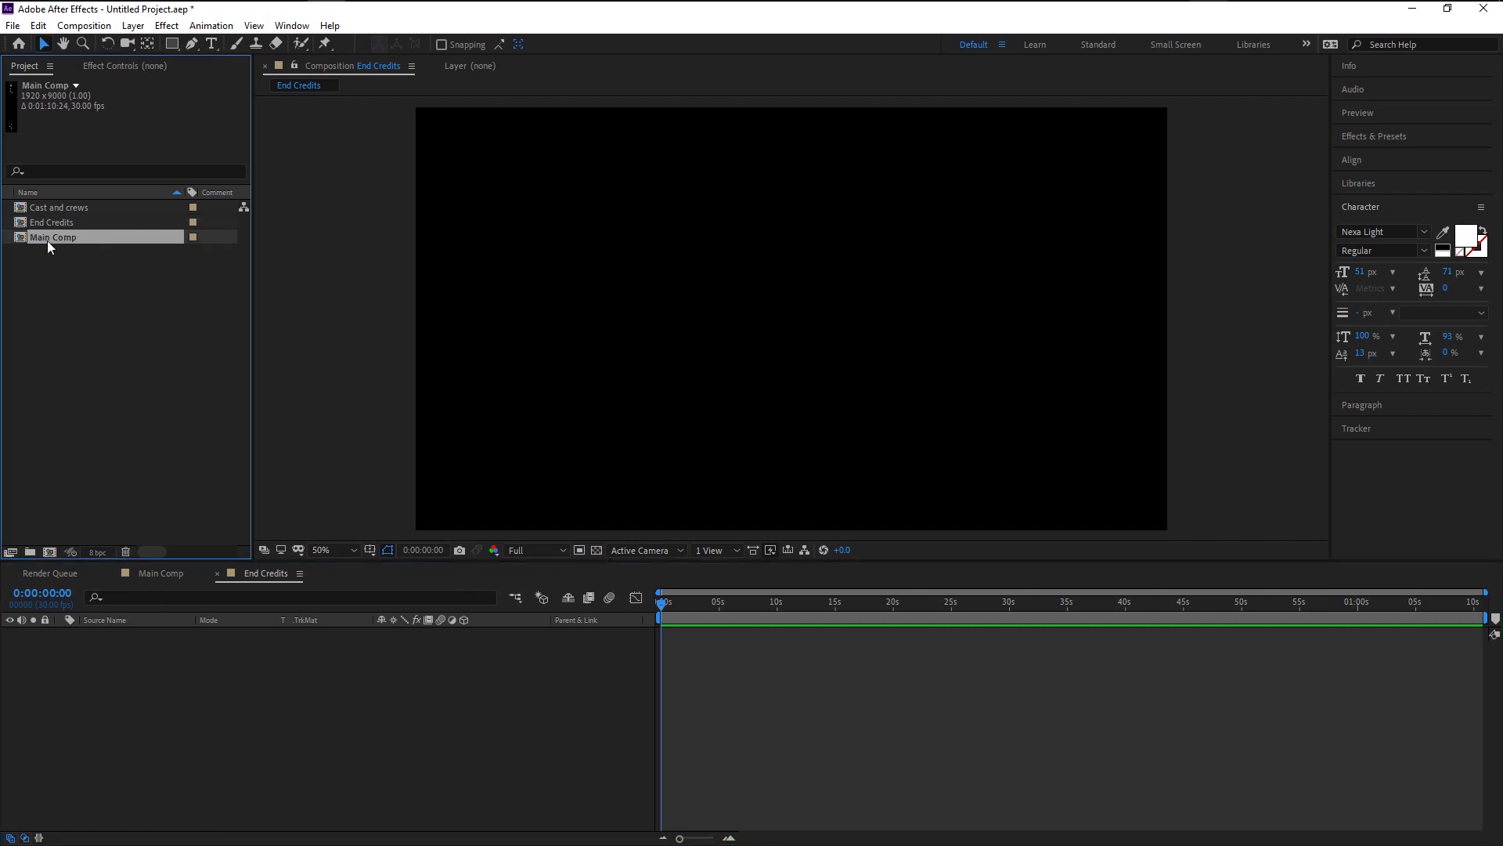
{"action": "left_click_drag", "start_coordinate": [46, 241], "coordinate": [180, 709]}
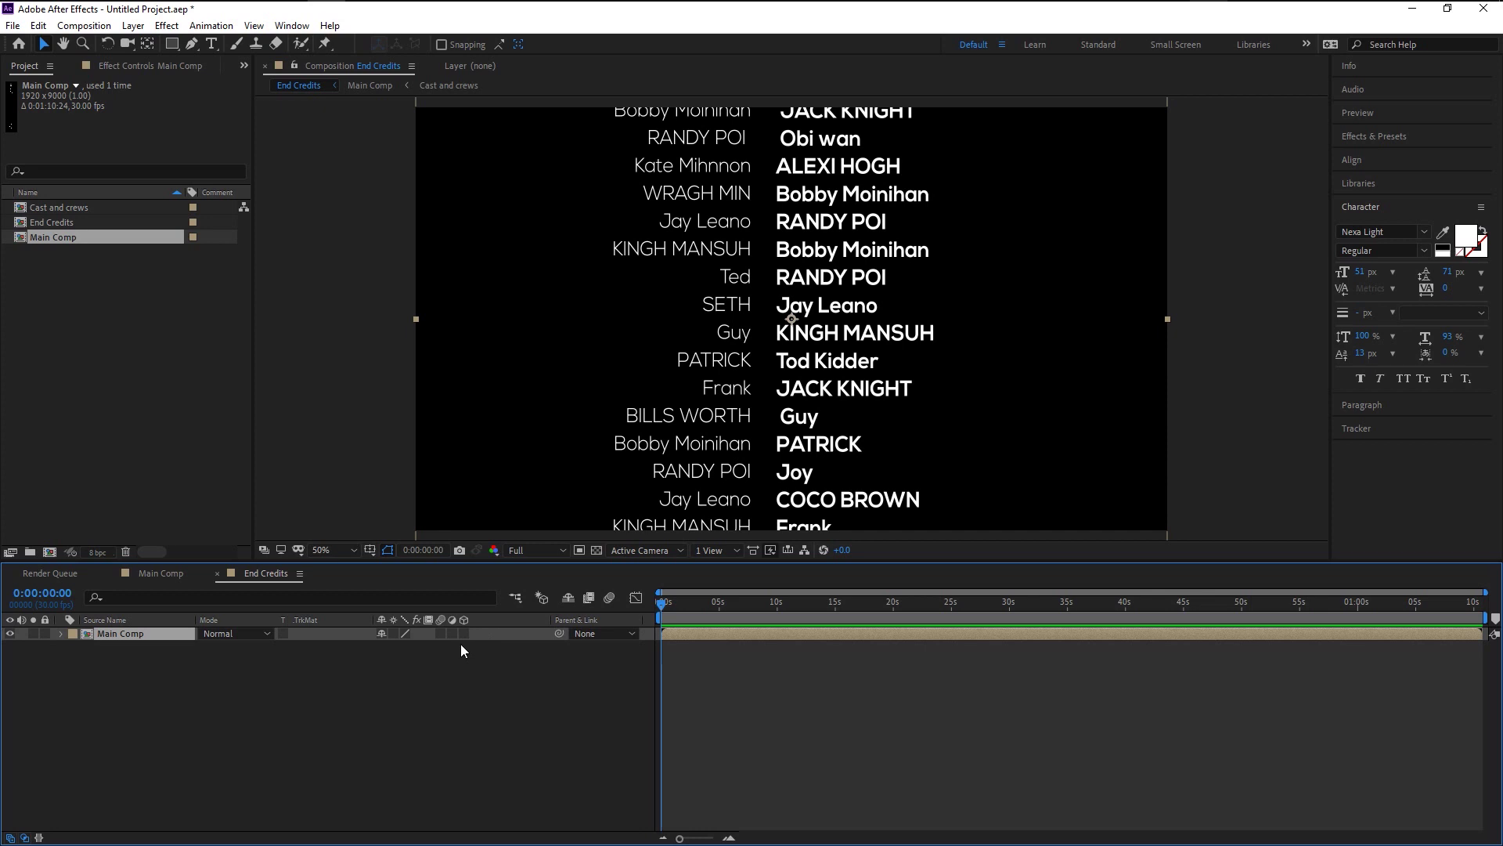
{"action": "key", "text": "p"}
{"action": "left_click_drag", "start_coordinate": [413, 648], "coordinate": [513, 665]}
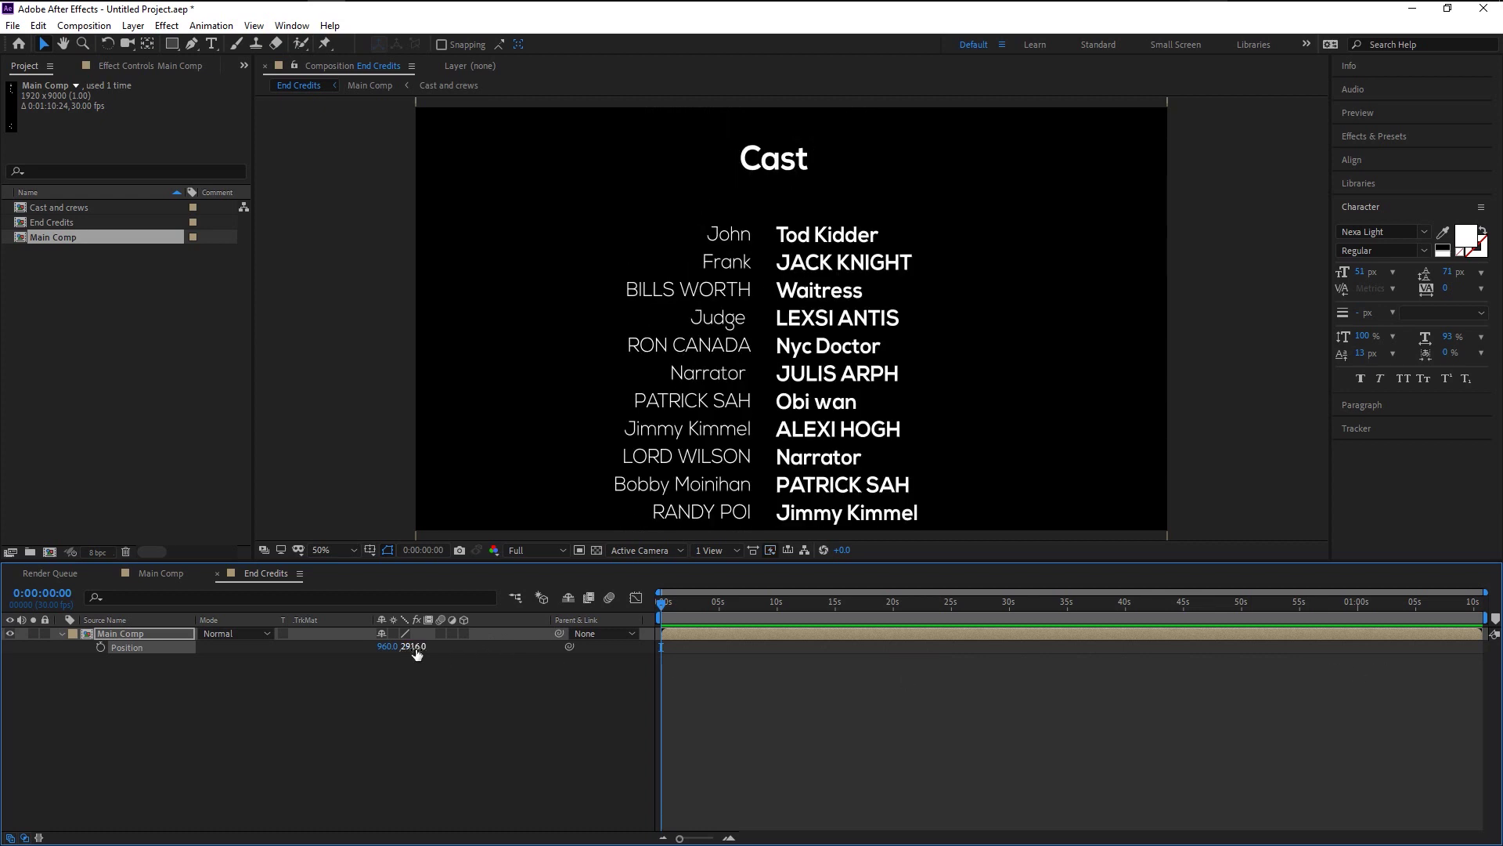
{"action": "mouse_move", "coordinate": [417, 654]}
{"action": "left_mouse_down"}
{"action": "mouse_move", "coordinate": [879, 686]}
{"action": "mouse_move", "coordinate": [429, 658]}
{"action": "left_mouse_up"}
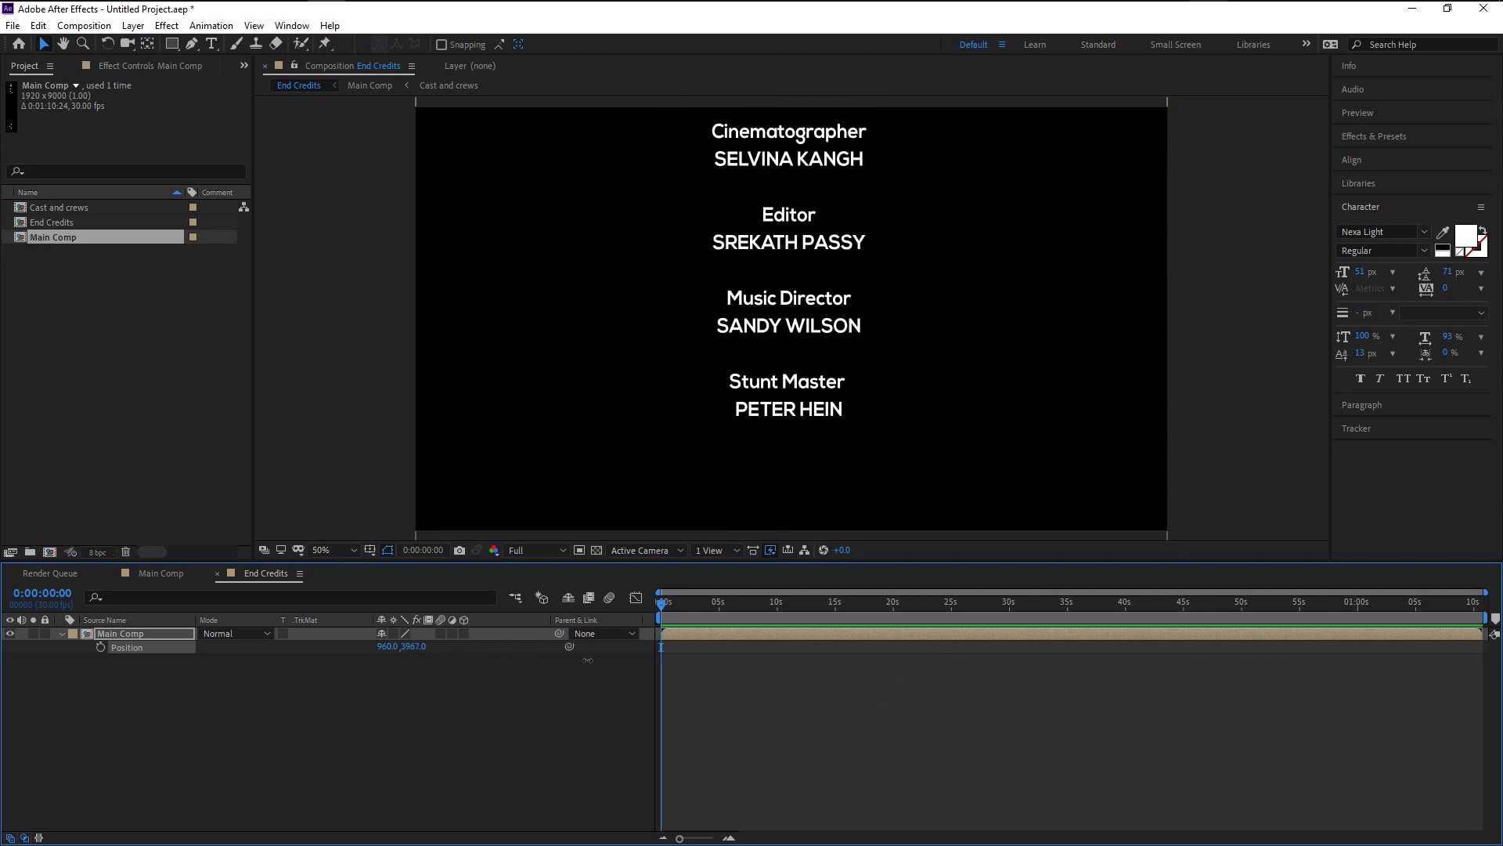
{"action": "left_click_drag", "start_coordinate": [587, 660], "coordinate": [480, 648]}
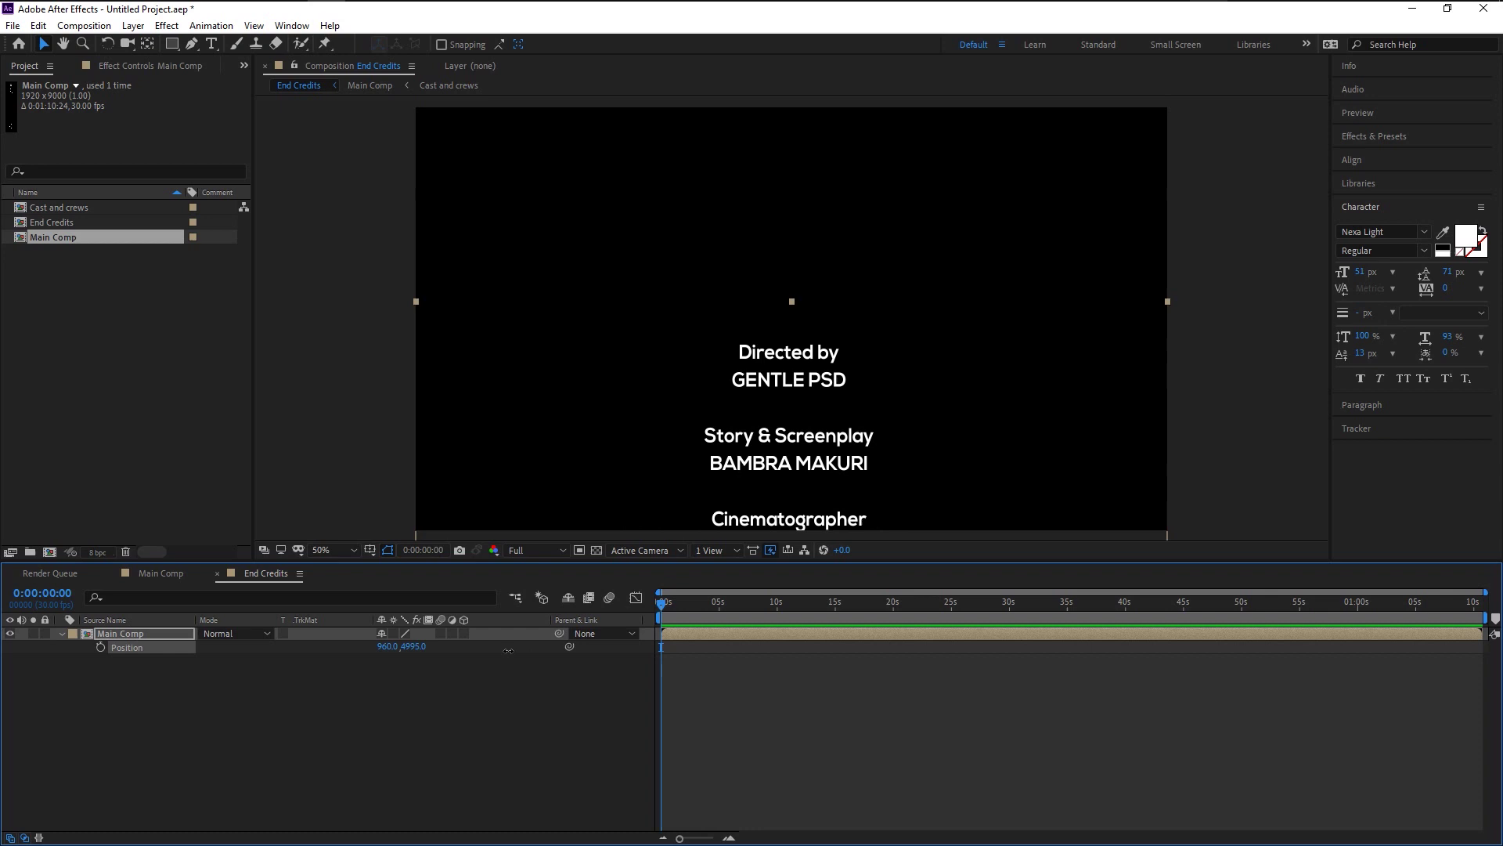
{"action": "left_click_drag", "start_coordinate": [509, 650], "coordinate": [785, 660]}
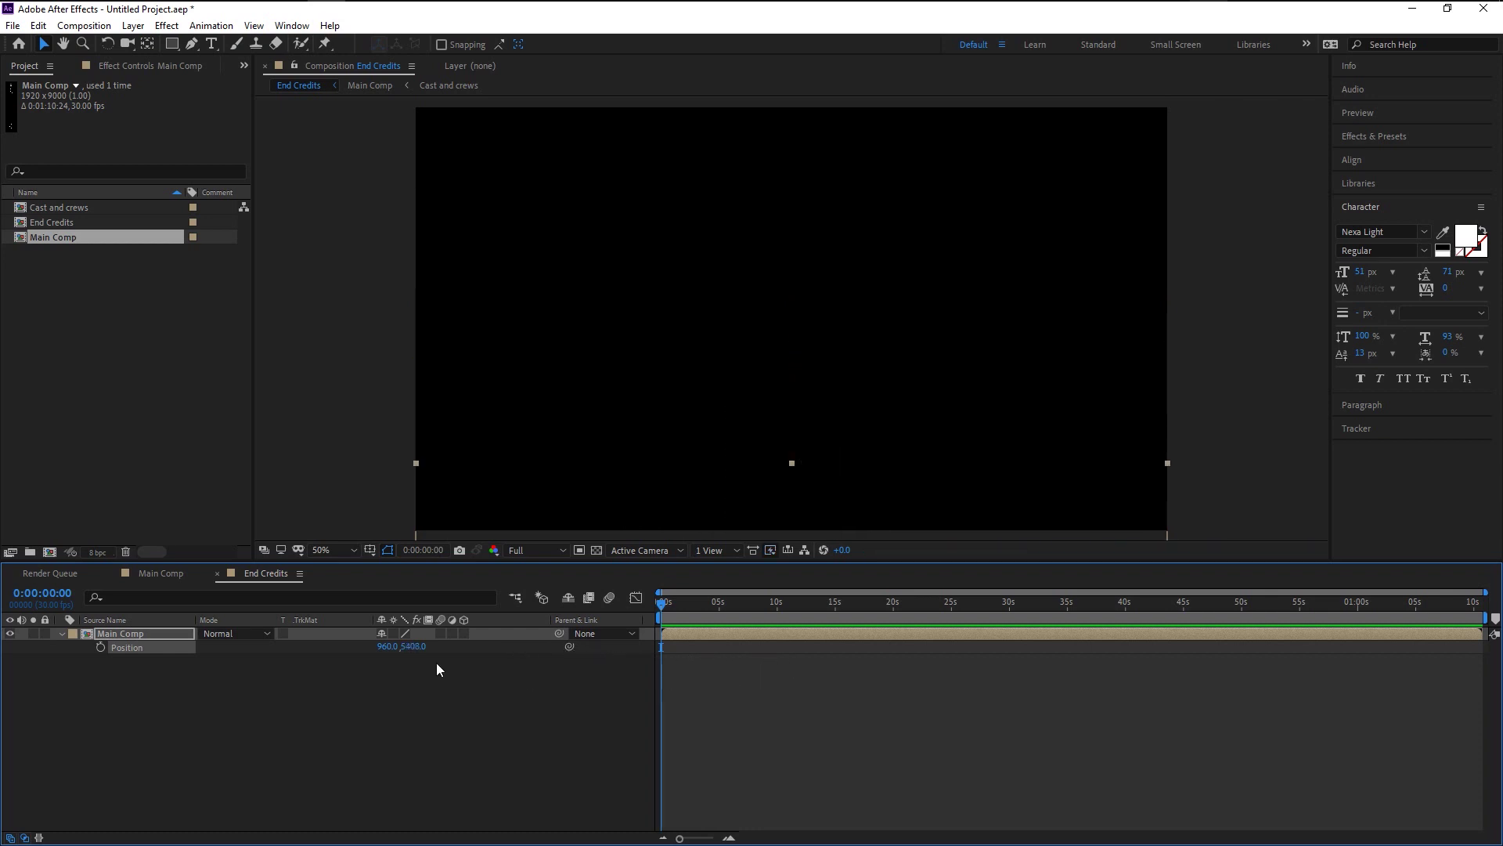
Keyframe Position at 0s, then at 55s raise Y to about -4088 so the credits exit the top.
{"action": "left_click", "coordinate": [101, 646]}
{"action": "left_click", "coordinate": [1300, 602]}
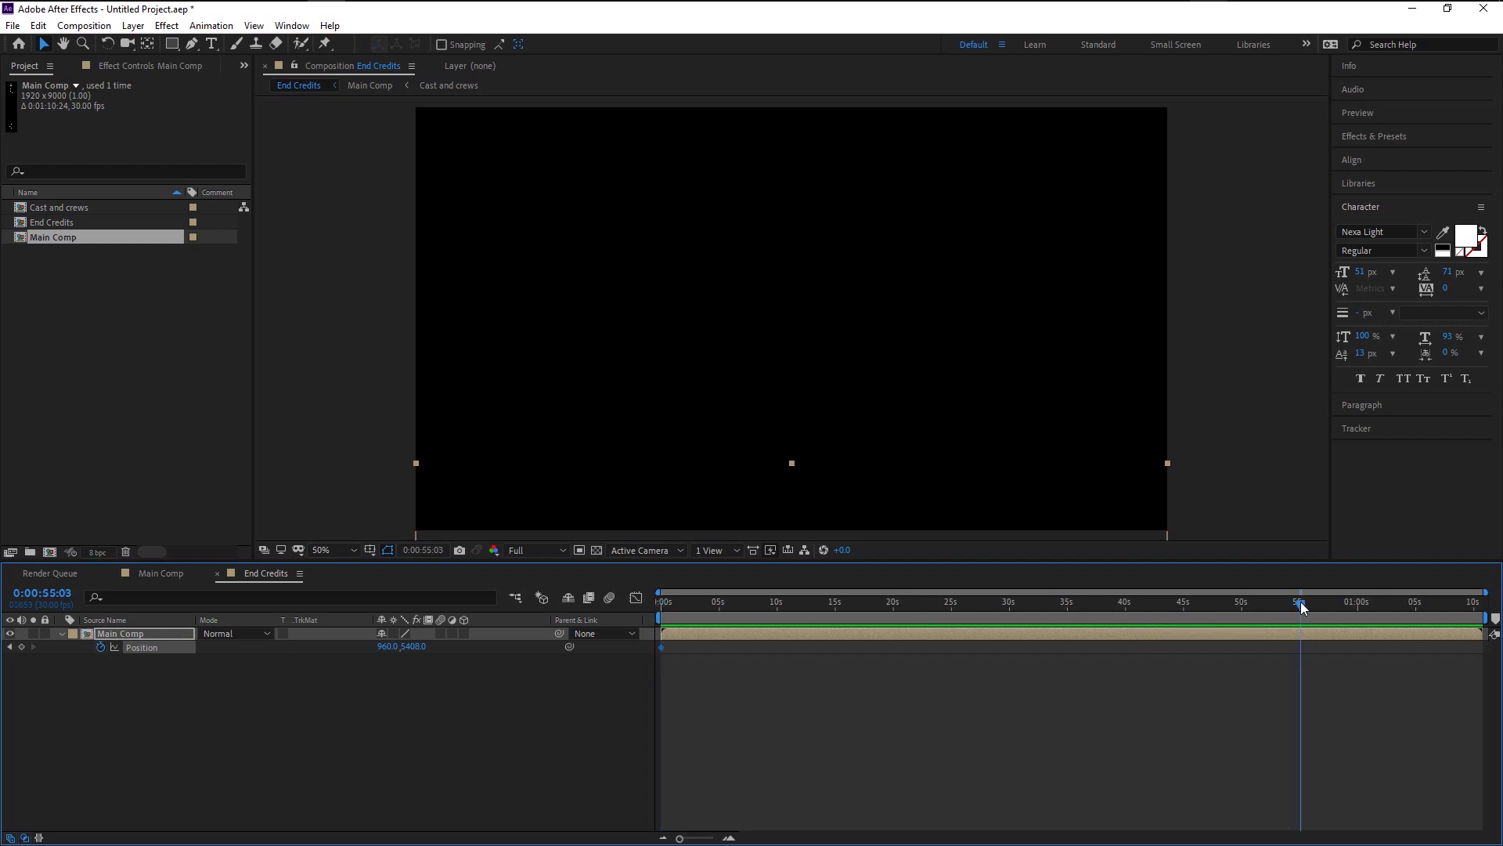
{"action": "left_click_drag", "start_coordinate": [36, 668], "coordinate": [298, 675]}
{"action": "left_click_drag", "start_coordinate": [3, 736], "coordinate": [311, 673]}
{"action": "mouse_move", "coordinate": [402, 646]}
{"action": "left_mouse_down"}
{"action": "mouse_move", "coordinate": [298, 648]}
{"action": "mouse_move", "coordinate": [421, 650]}
{"action": "mouse_move", "coordinate": [412, 664]}
{"action": "left_mouse_up"}
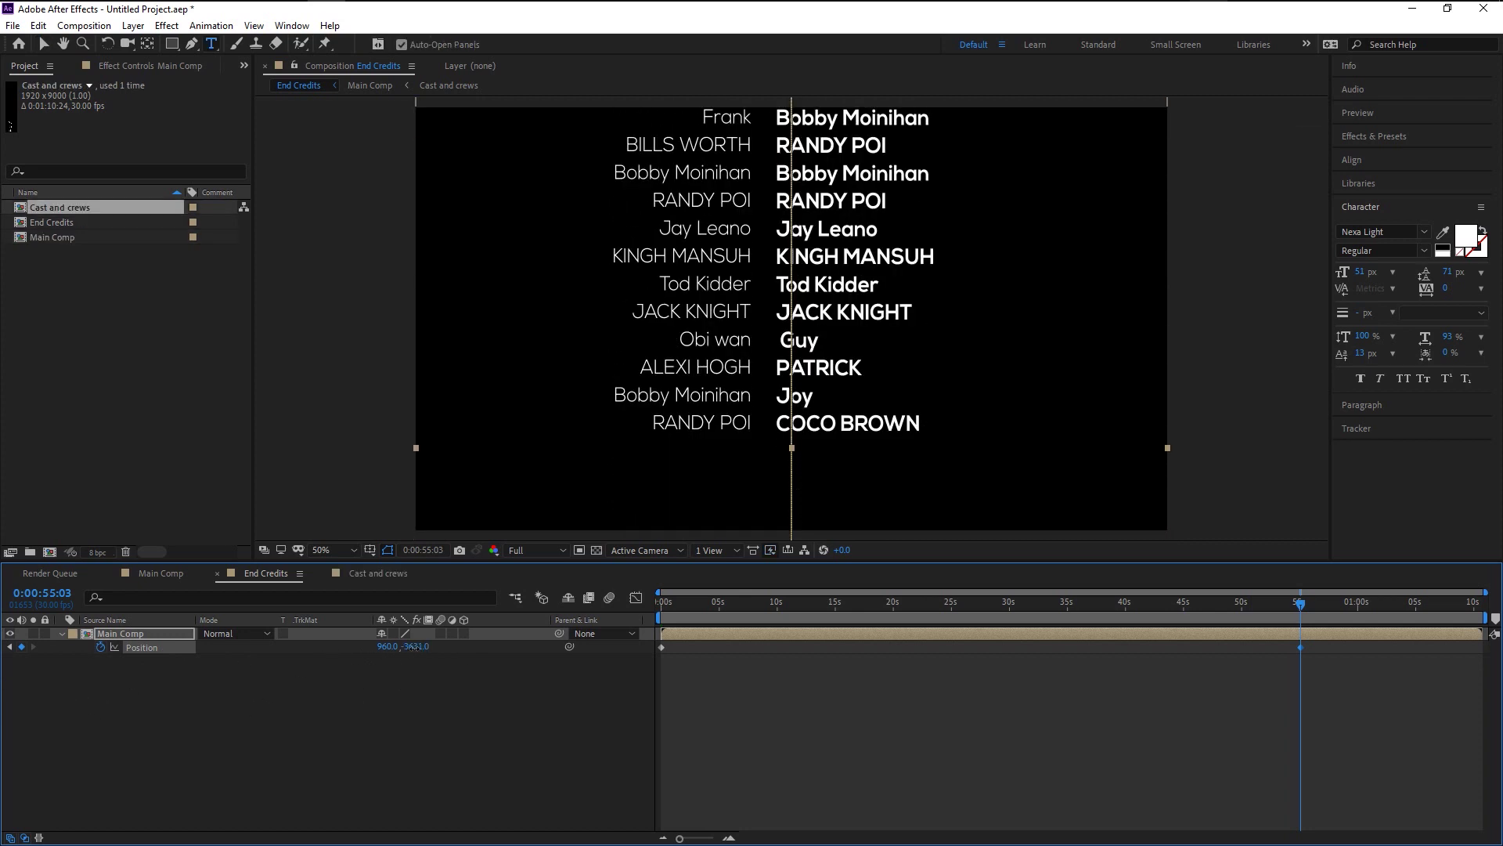
{"action": "left_click_drag", "start_coordinate": [411, 646], "coordinate": [36, 648]}
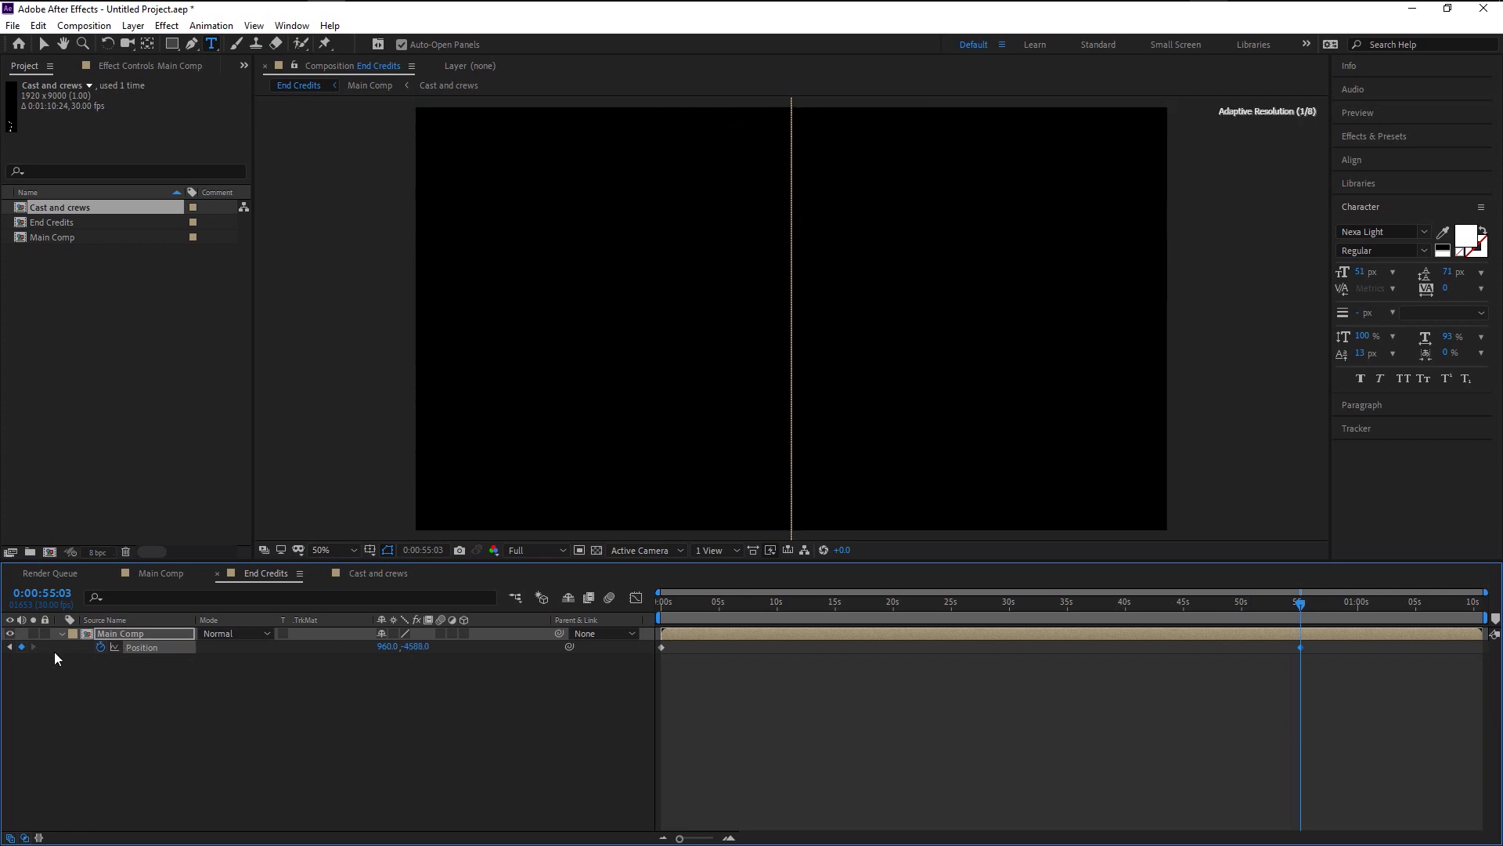
Add a 1920x1080 solid named Bg through New > Solid, then show the Effects & Presets panel.
{"action": "left_click", "coordinate": [339, 769]}
{"action": "right_click", "coordinate": [332, 696]}
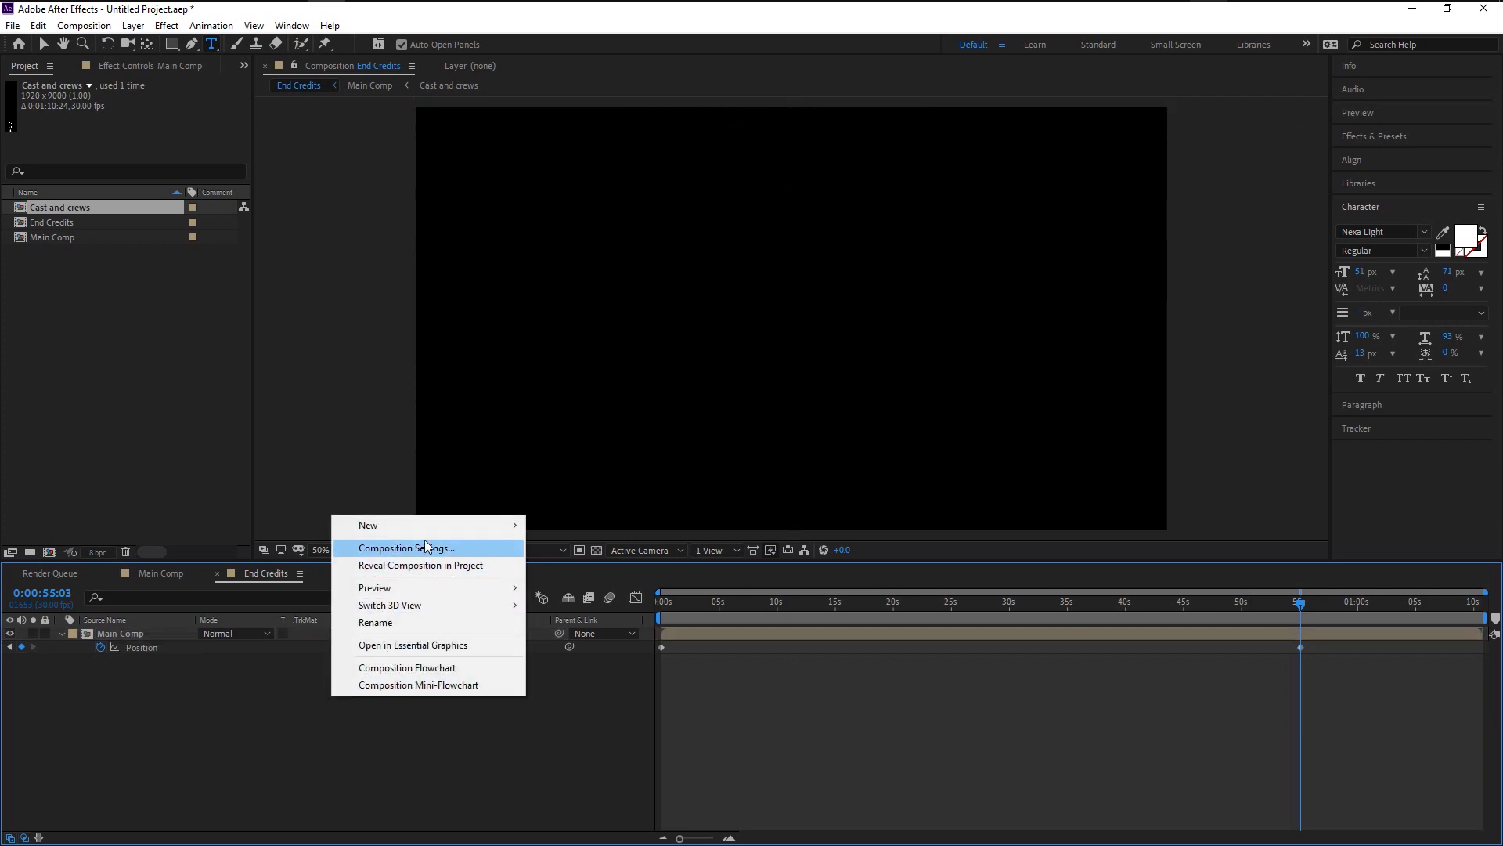
{"action": "mouse_move", "coordinate": [424, 526]}
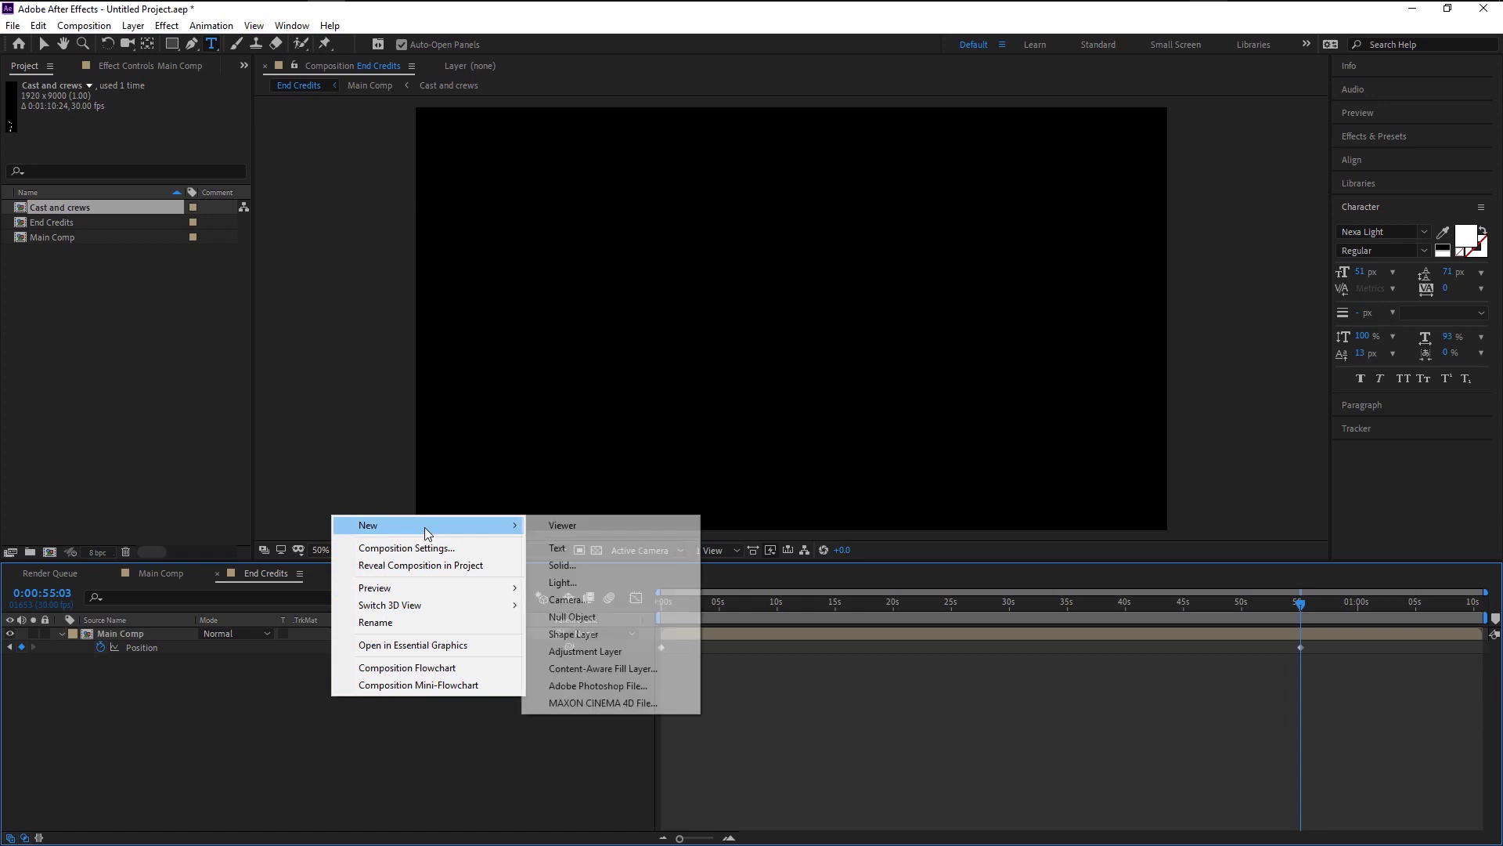
{"action": "left_click", "coordinate": [606, 563]}
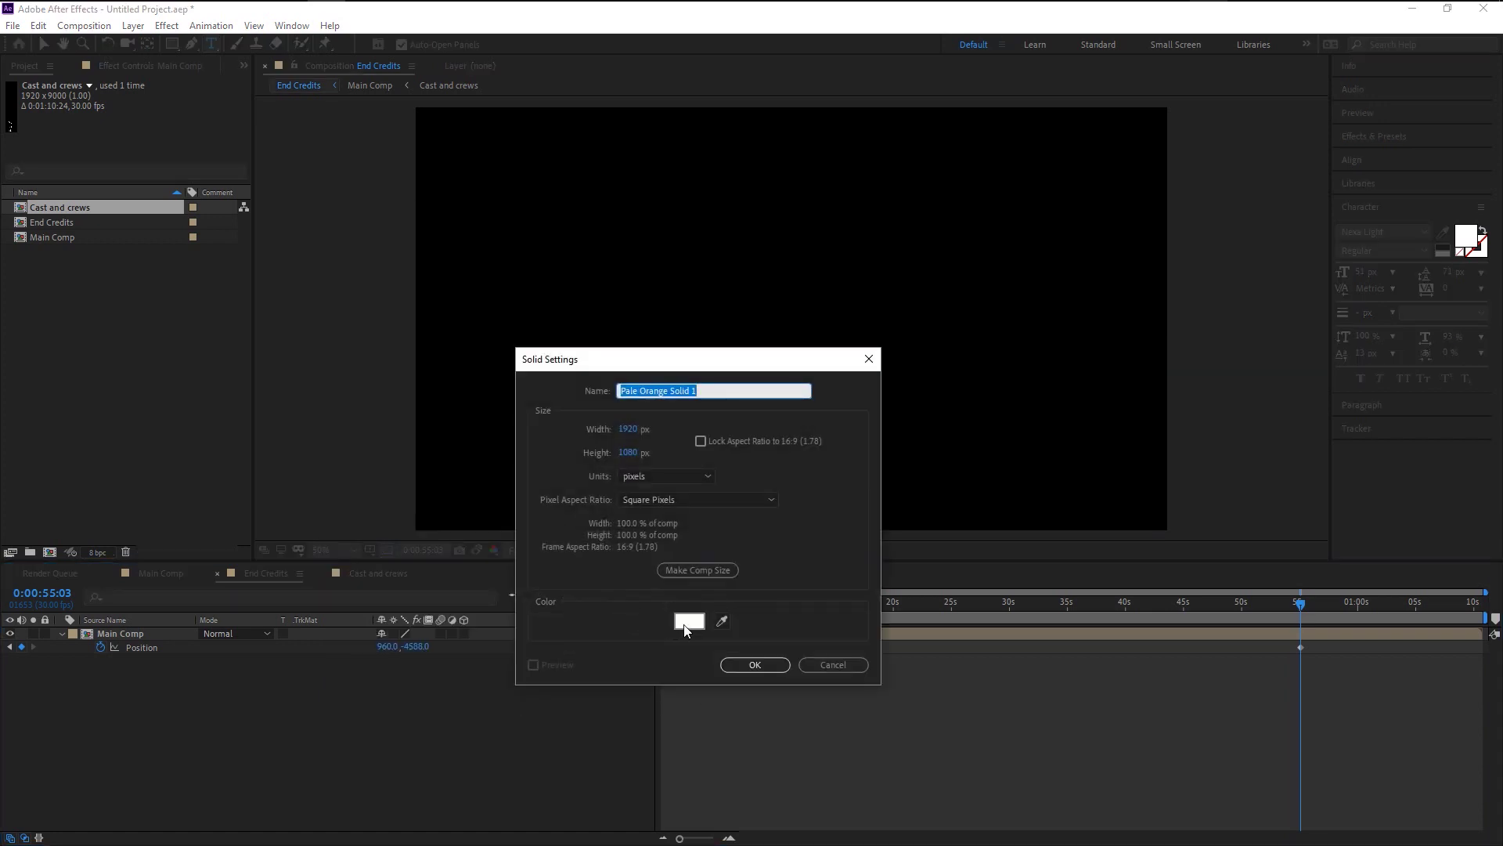
{"action": "key", "text": "BackSpace"}
{"action": "key", "text": "Return"}
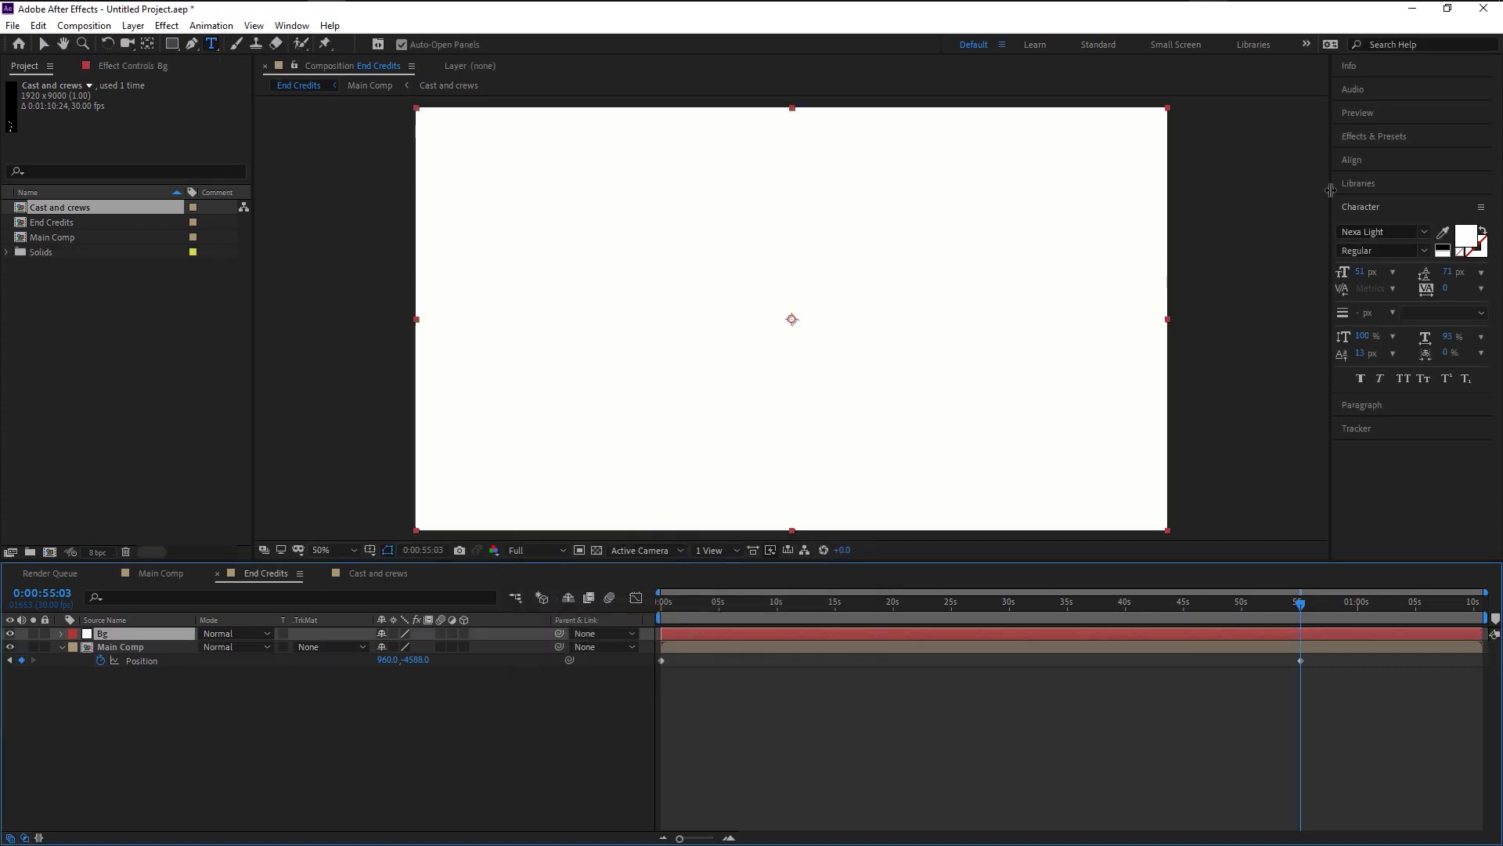
{"action": "left_click", "coordinate": [1362, 138]}
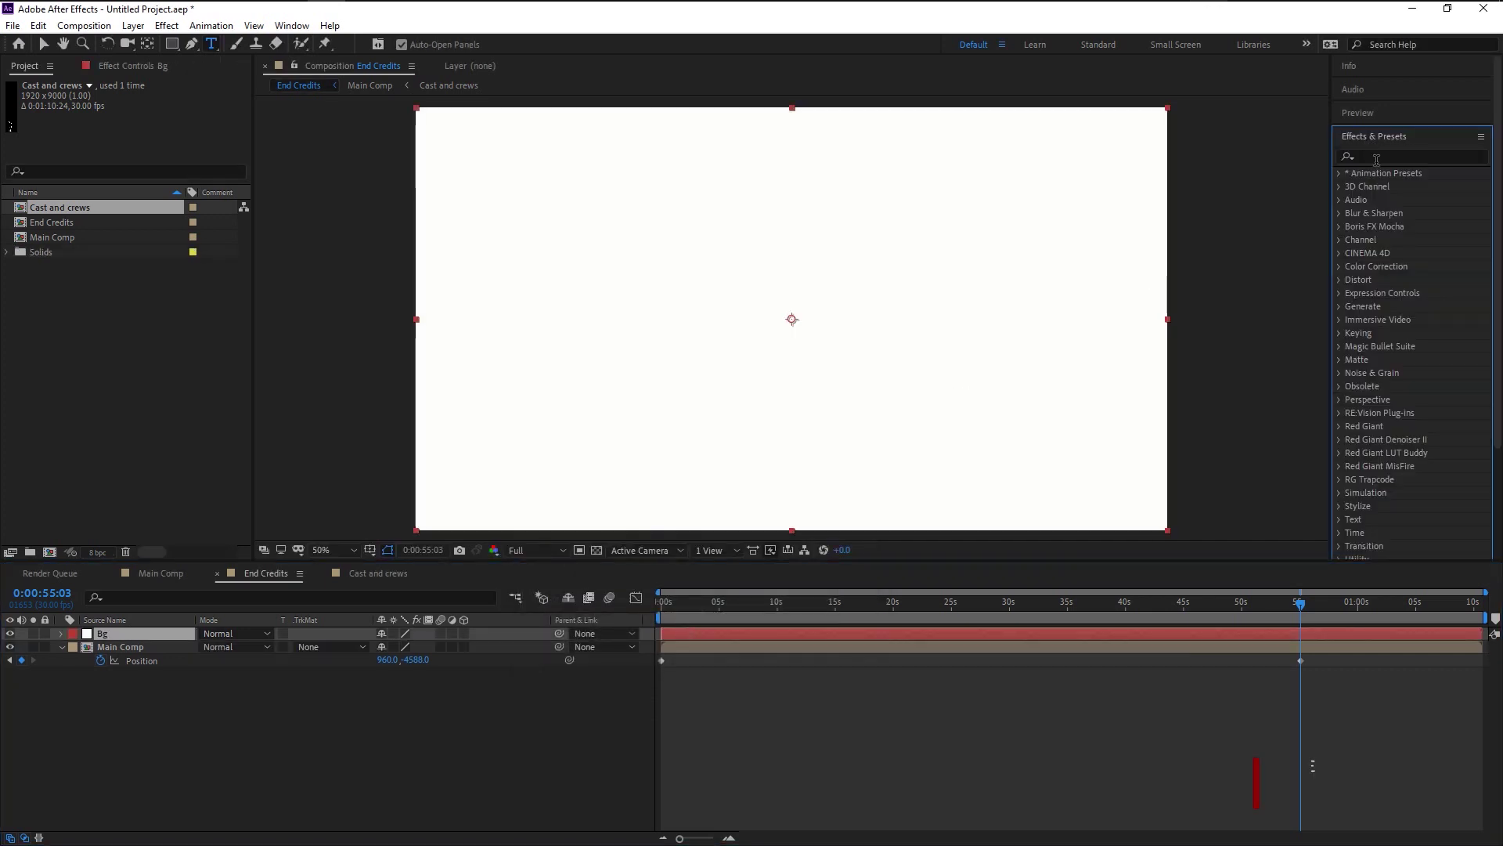
Search the effects for 'grad' and apply Gradient Ramp to the Bg solid.
{"action": "left_click", "coordinate": [1376, 157]}
{"action": "type", "text": "grad"}
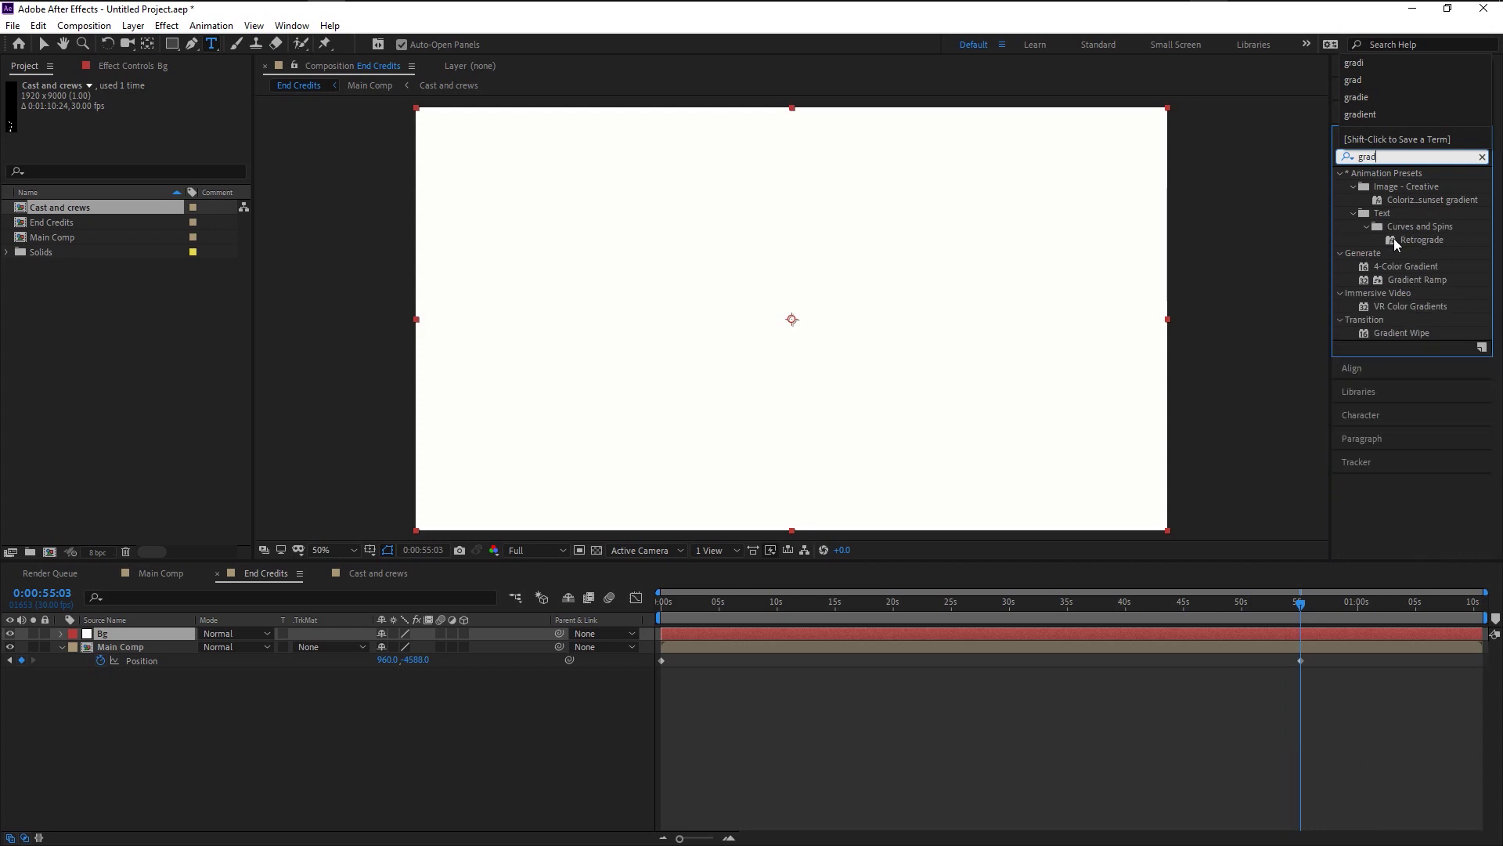
{"action": "left_click_drag", "start_coordinate": [1412, 280], "coordinate": [840, 445]}
{"action": "key", "text": "v"}
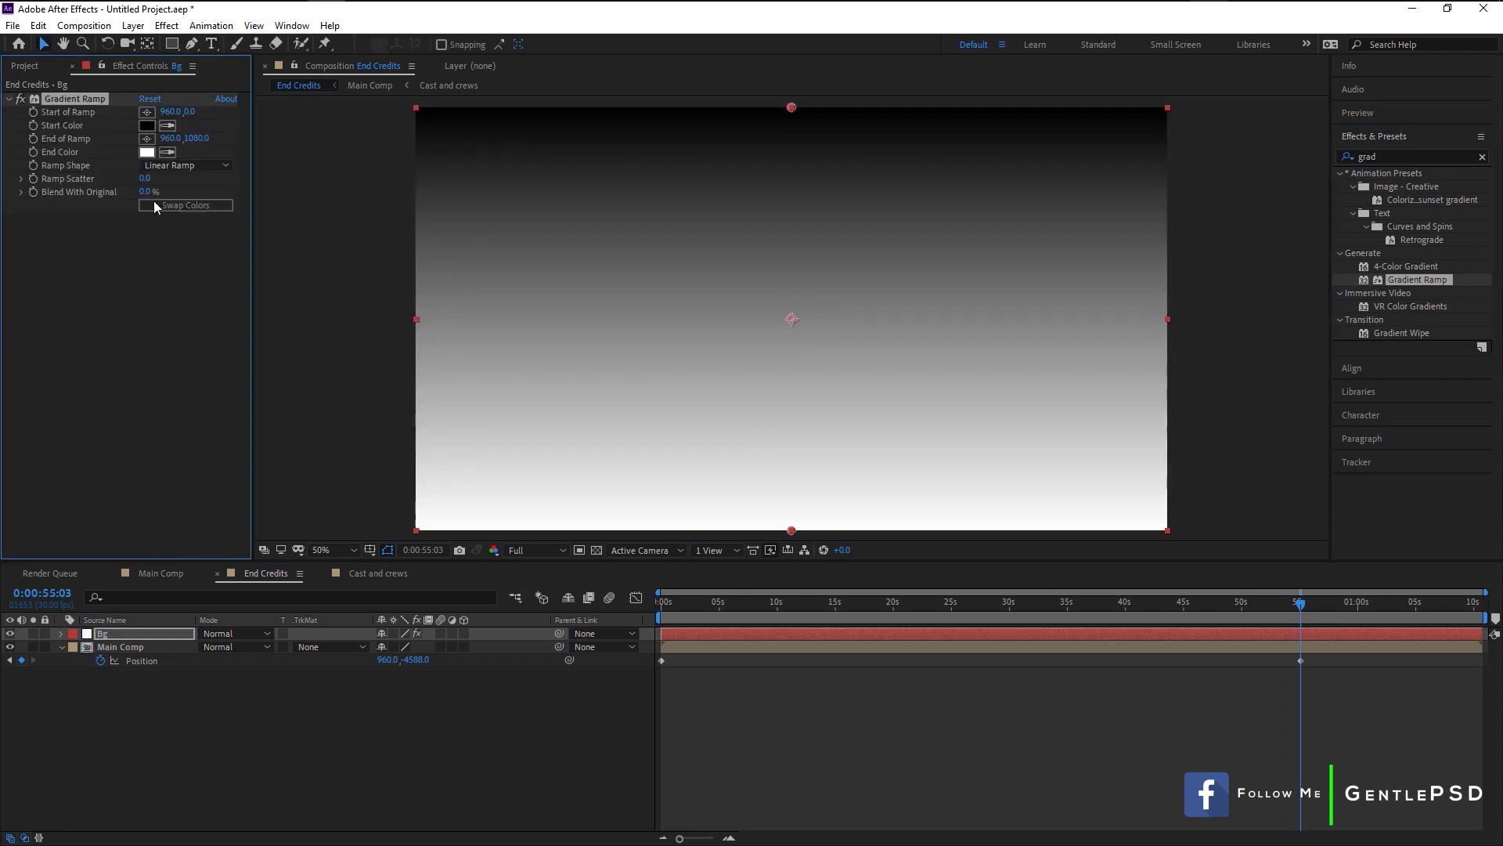
Set the Gradient Ramp start colour to a deep dark purple and the end colour to near black.
{"action": "left_click", "coordinate": [146, 126]}
{"action": "mouse_move", "coordinate": [180, 156]}
{"action": "left_mouse_down"}
{"action": "mouse_move", "coordinate": [202, 141]}
{"action": "mouse_move", "coordinate": [190, 179]}
{"action": "left_mouse_up"}
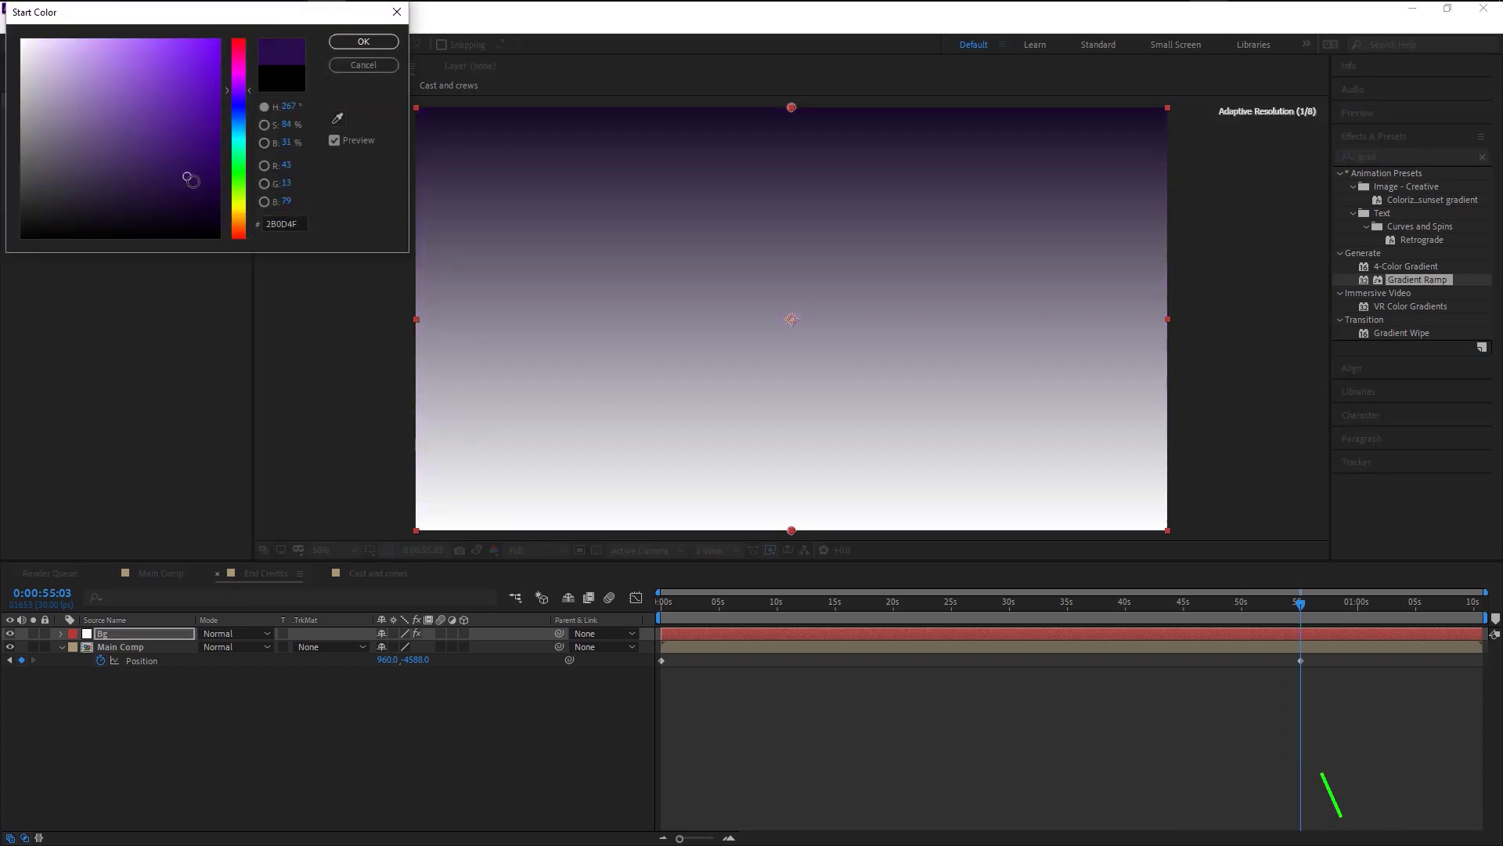
{"action": "left_click", "coordinate": [363, 41]}
{"action": "left_click", "coordinate": [147, 152]}
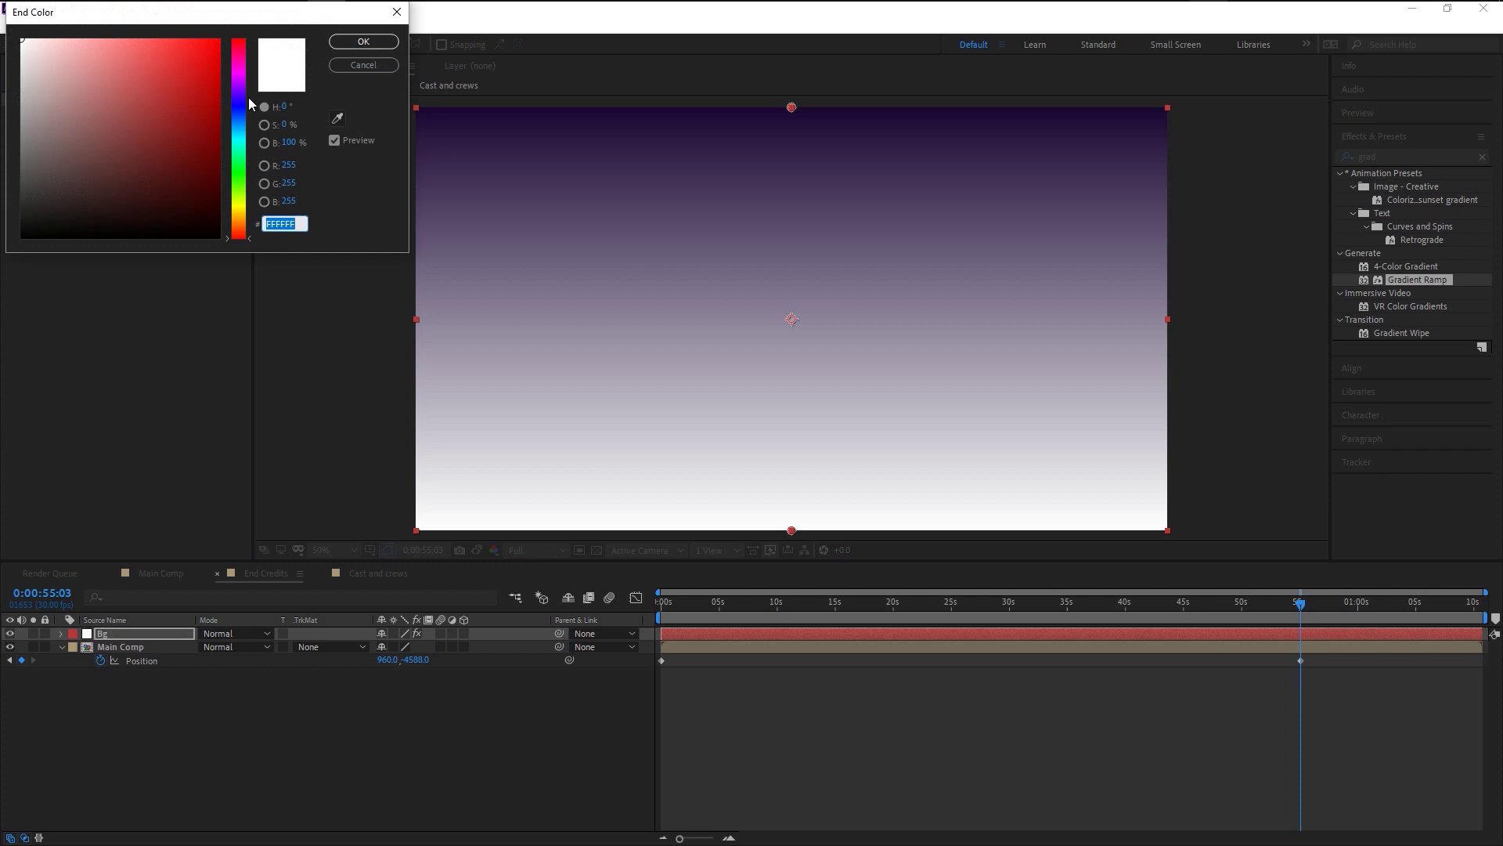
{"action": "left_click_drag", "start_coordinate": [248, 97], "coordinate": [248, 92]}
{"action": "left_click_drag", "start_coordinate": [193, 206], "coordinate": [185, 231]}
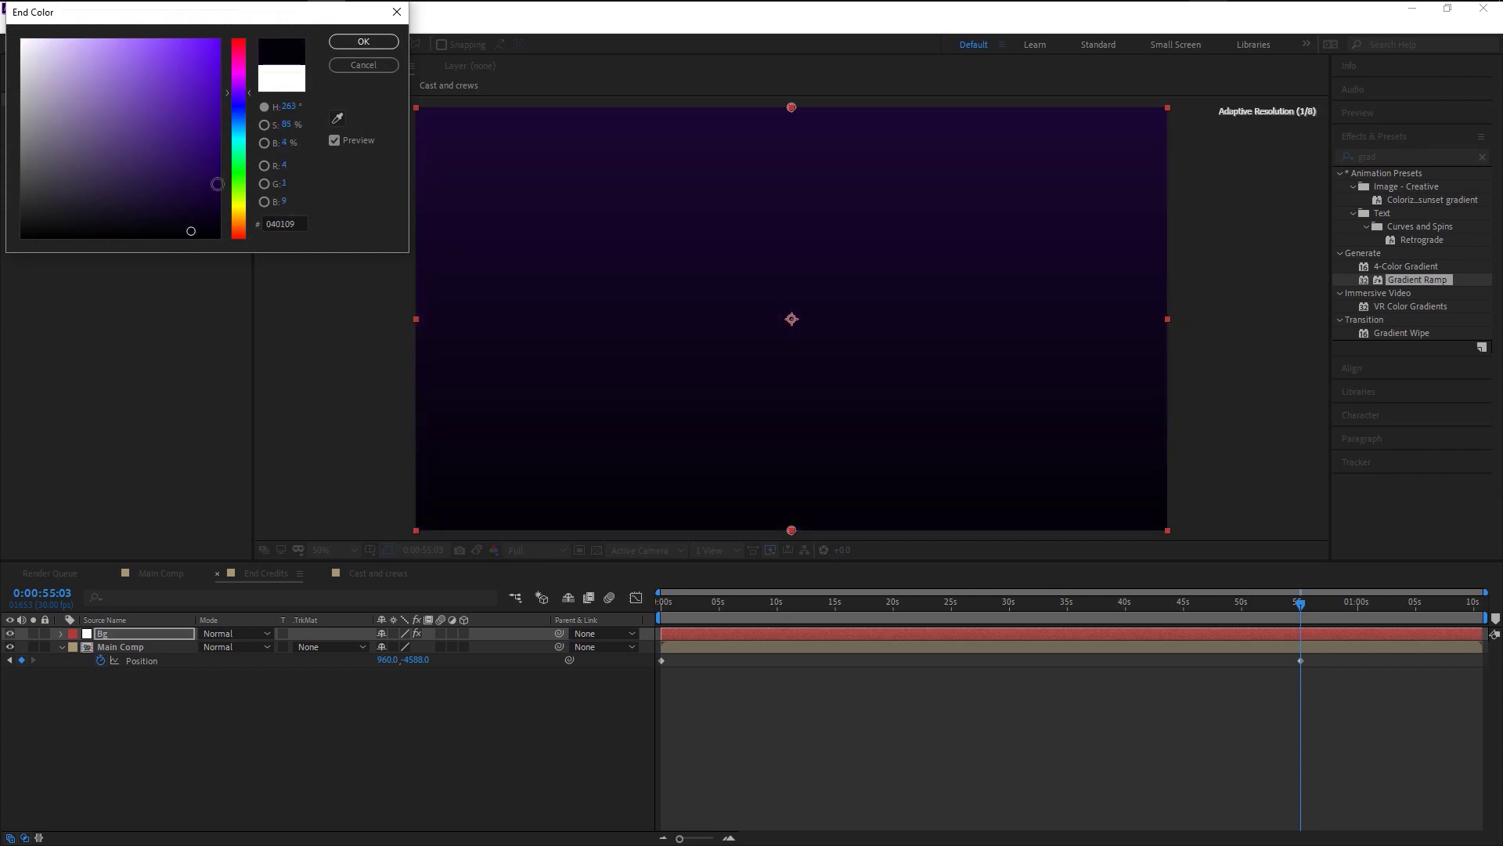
{"action": "left_click", "coordinate": [364, 41]}
{"action": "left_click", "coordinate": [152, 121]}
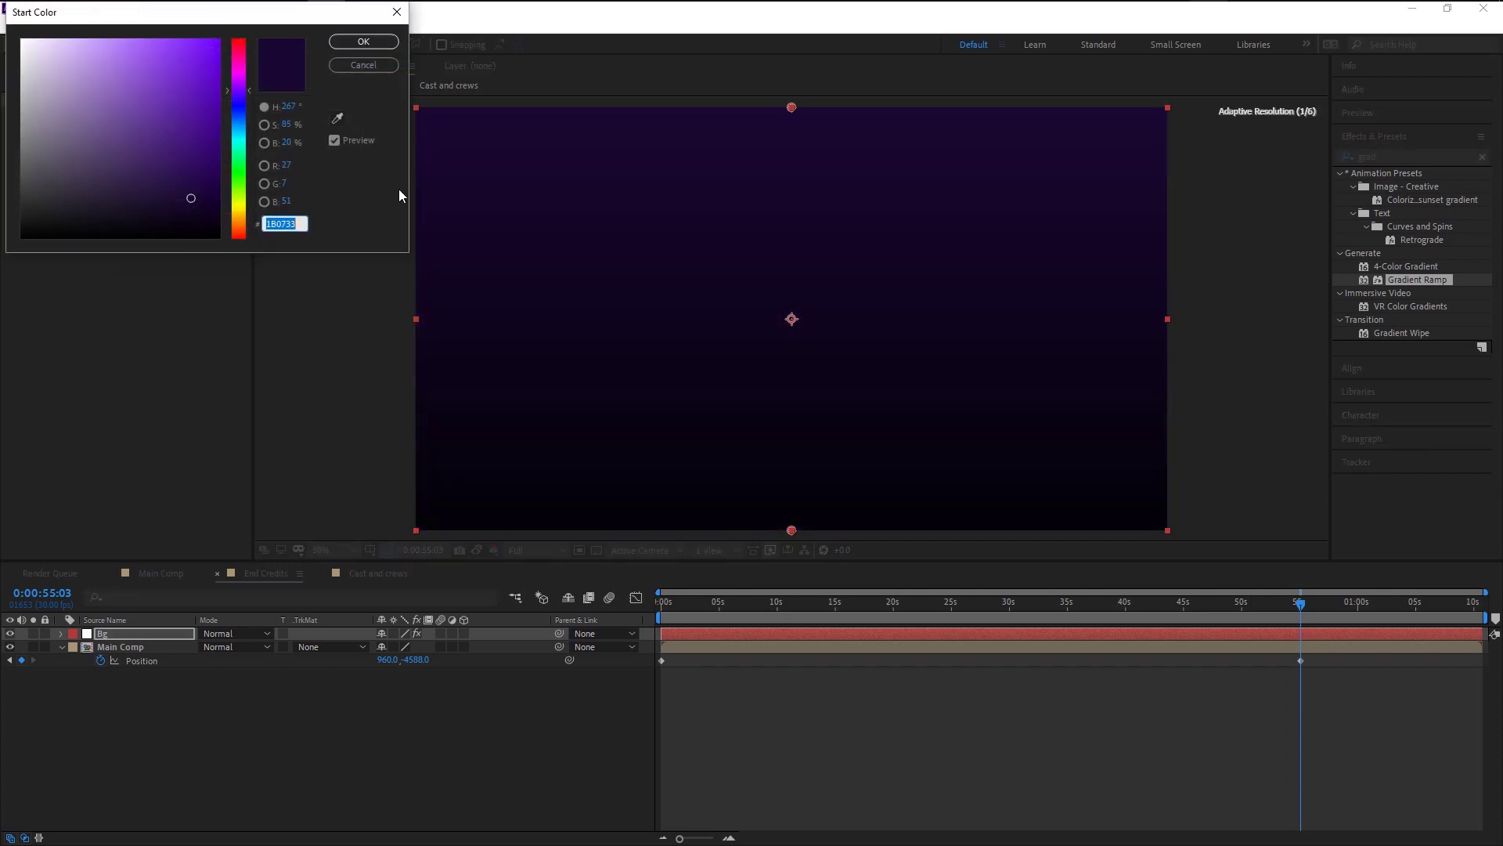
{"action": "mouse_move", "coordinate": [204, 200]}
{"action": "left_mouse_down"}
{"action": "mouse_move", "coordinate": [223, 210]}
{"action": "mouse_move", "coordinate": [212, 228]}
{"action": "left_mouse_up"}
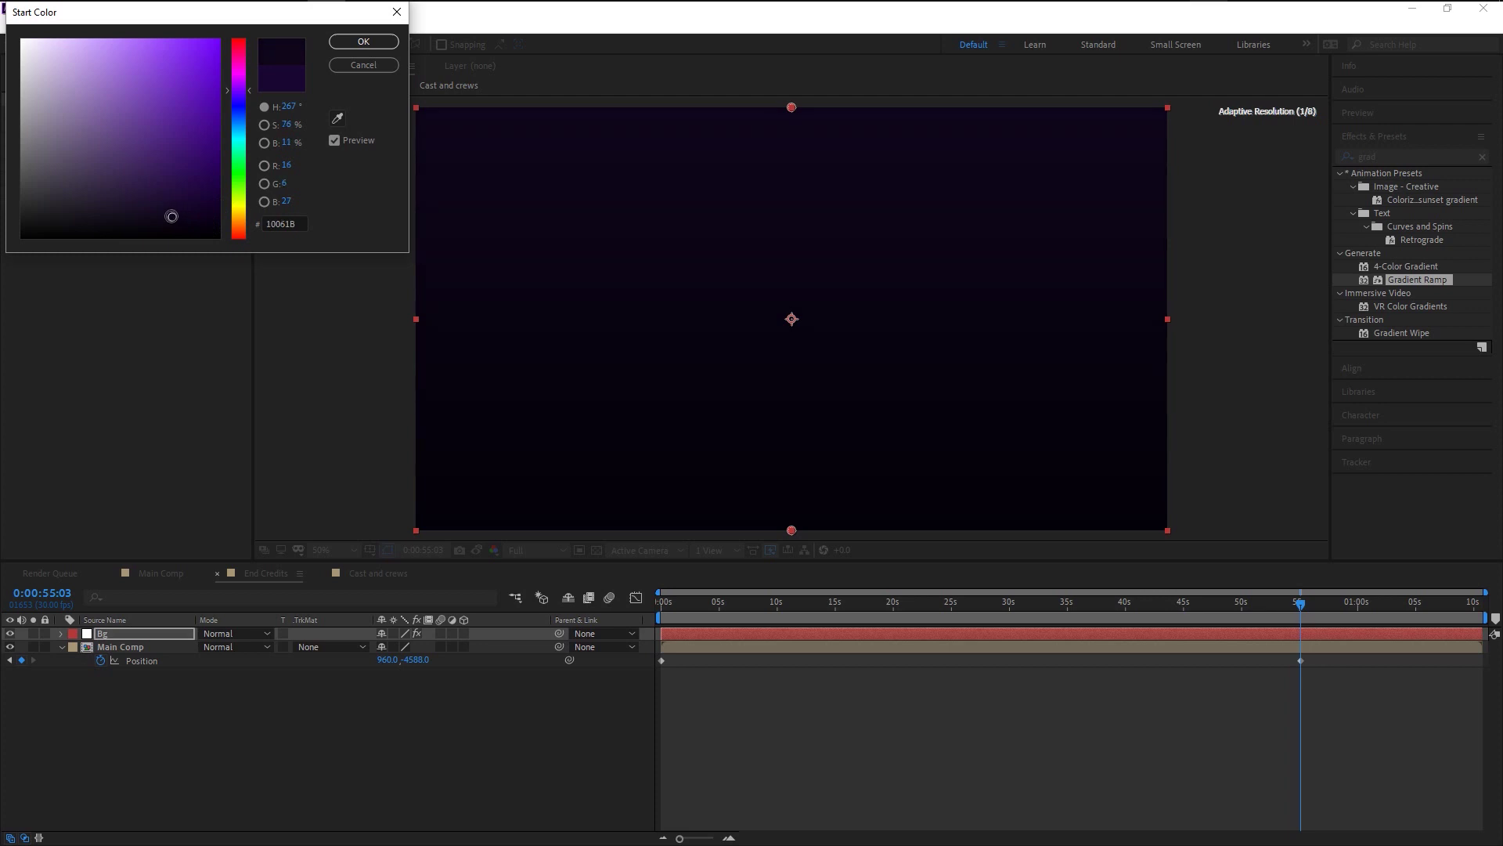
{"action": "left_click", "coordinate": [363, 41]}
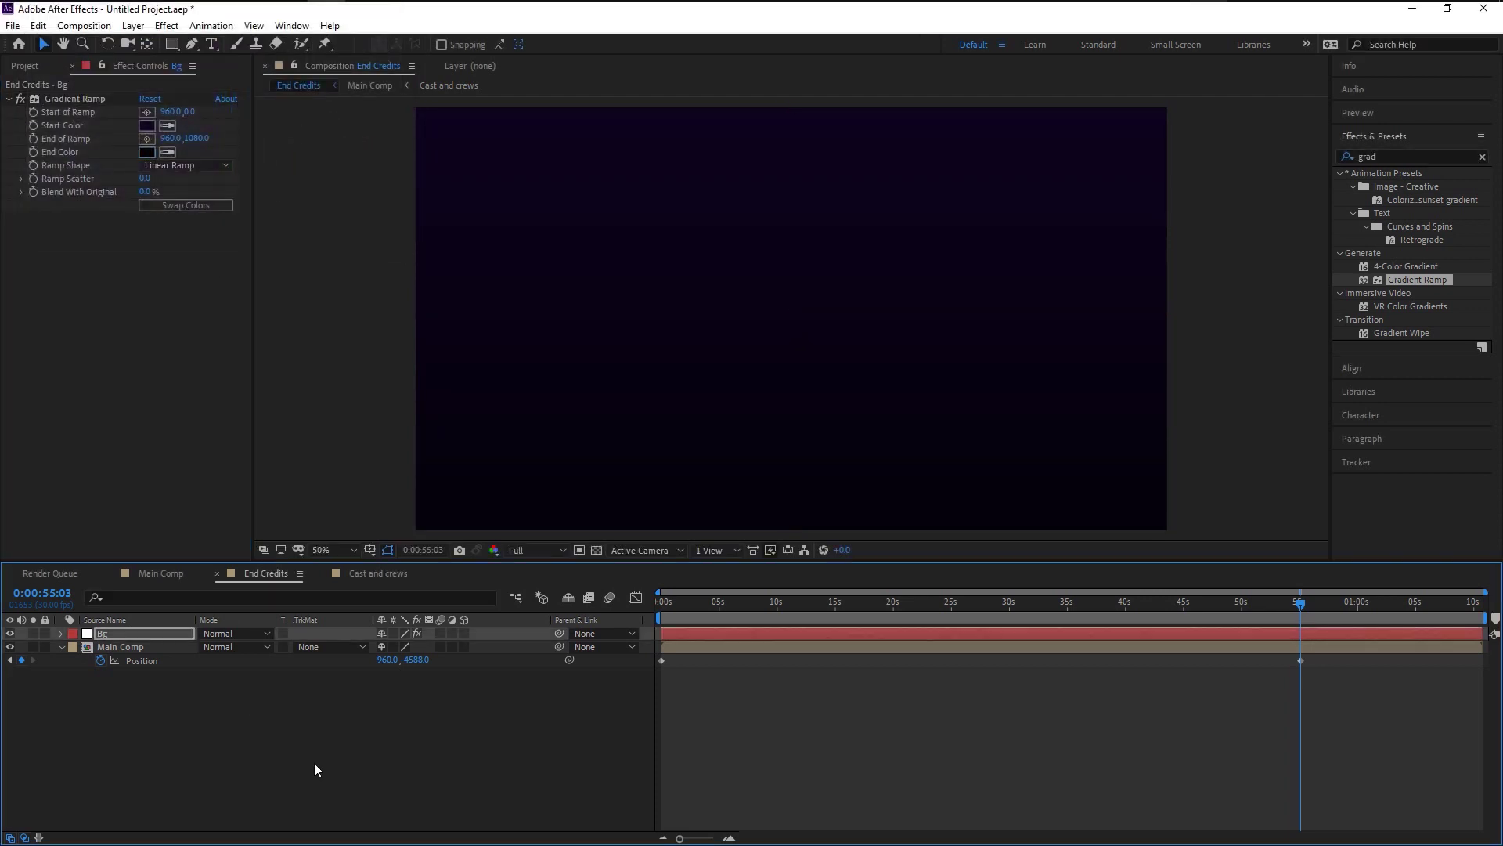
Move Bg below Main Comp in the layer stack and return to the timeline start.
{"action": "left_click", "coordinate": [315, 767]}
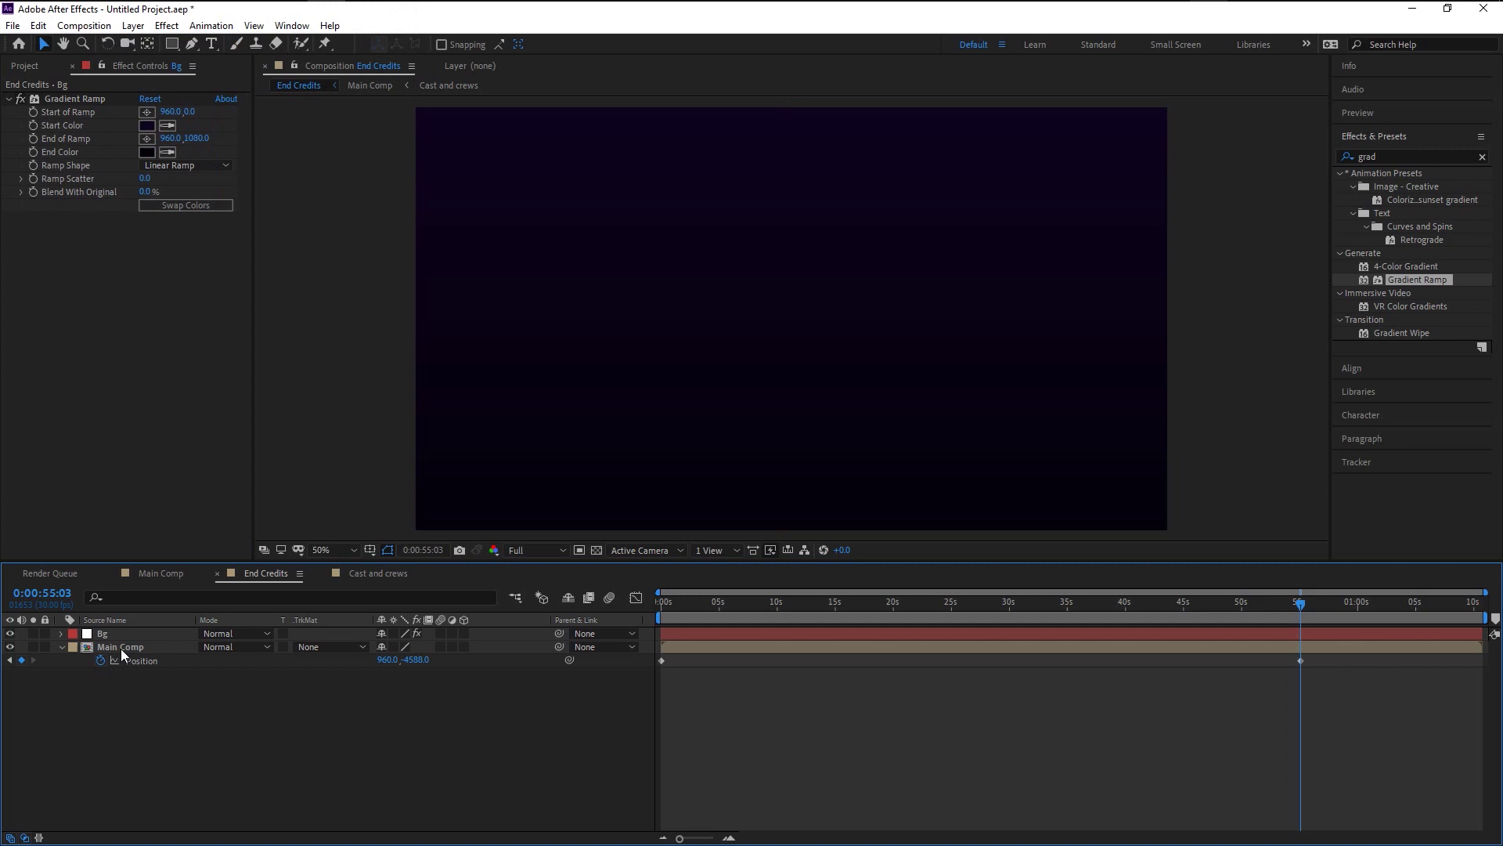
{"action": "left_click_drag", "start_coordinate": [119, 637], "coordinate": [126, 711]}
{"action": "key", "text": "Home"}
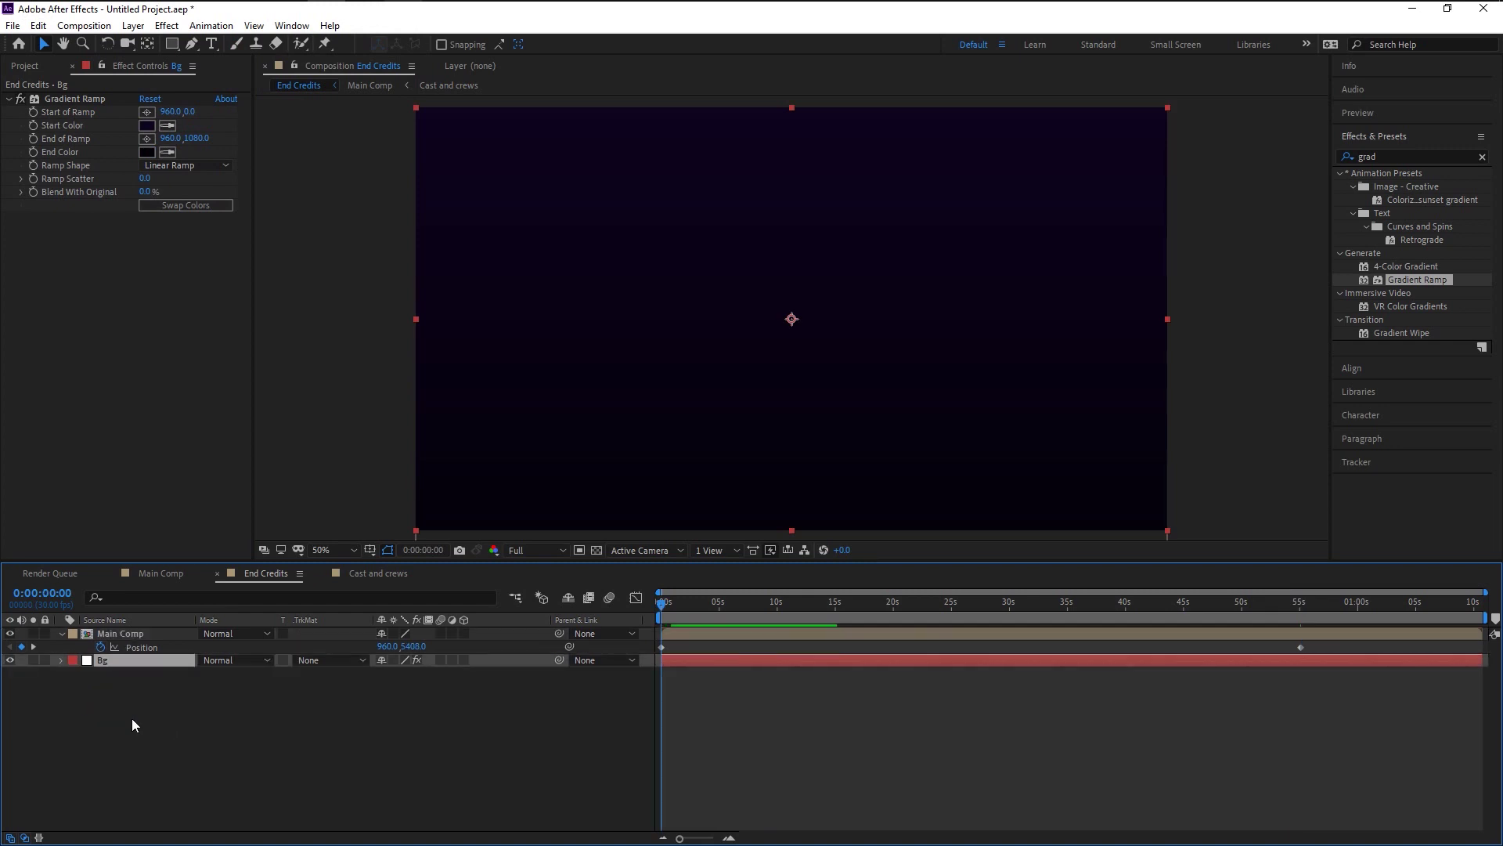
Preview the scrolling credits over the purple gradient backdrop.
{"action": "left_click", "coordinate": [335, 720]}
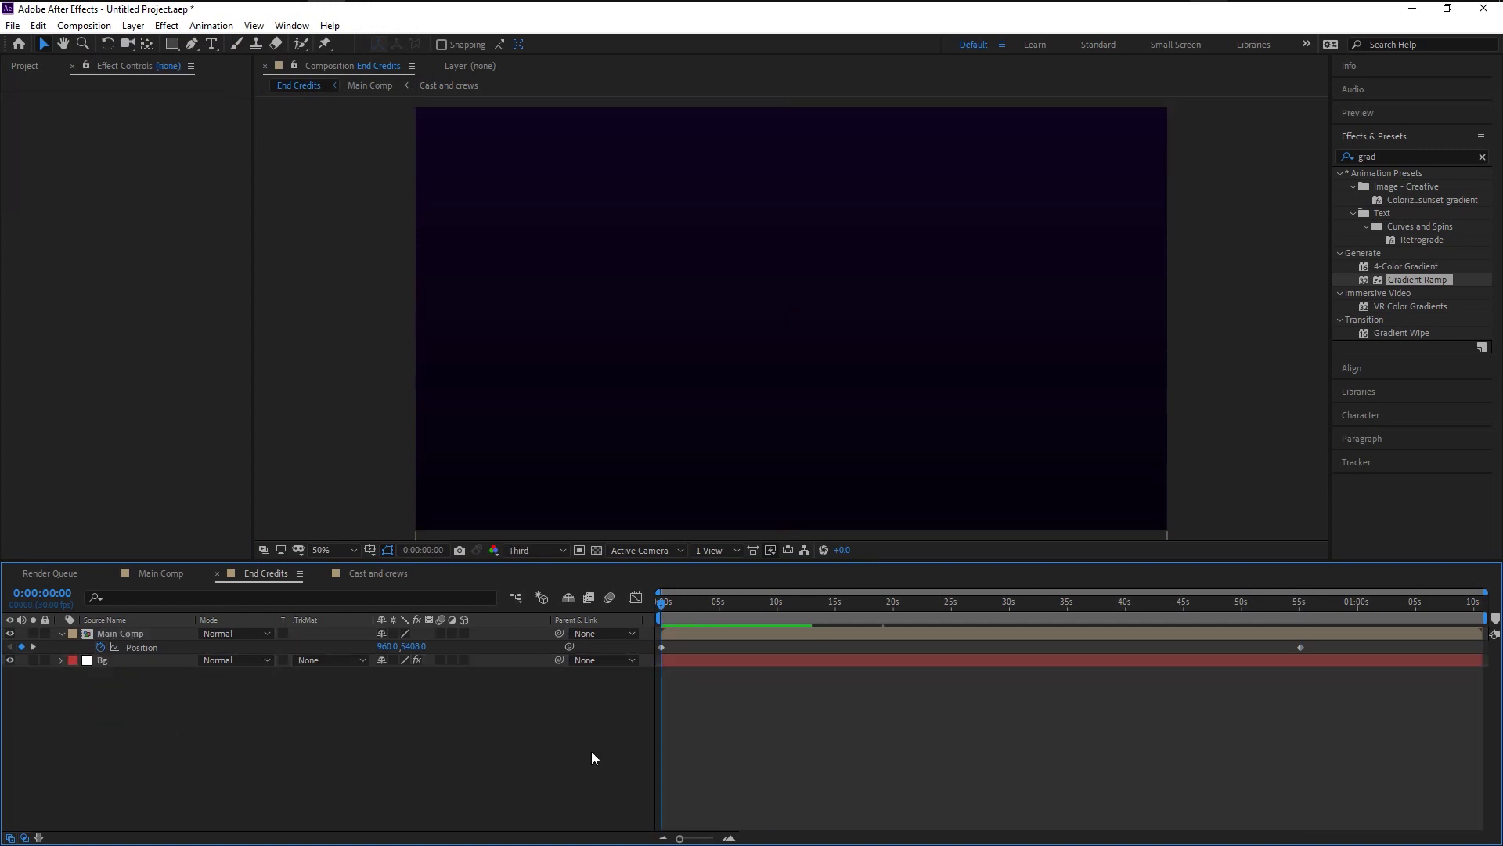
{"action": "key", "text": "space"}
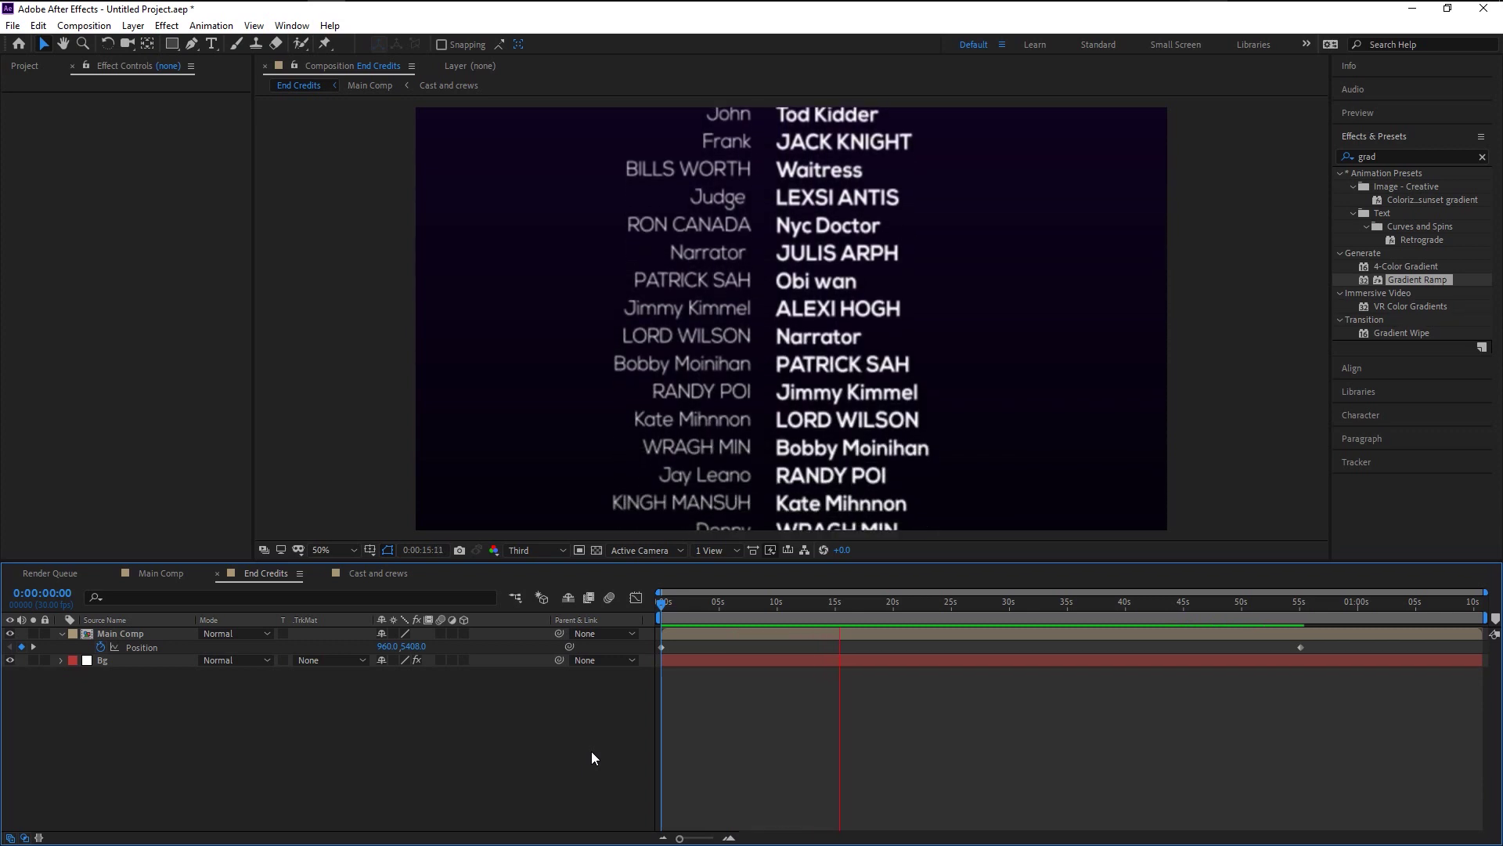
{"action": "key", "text": "space"}
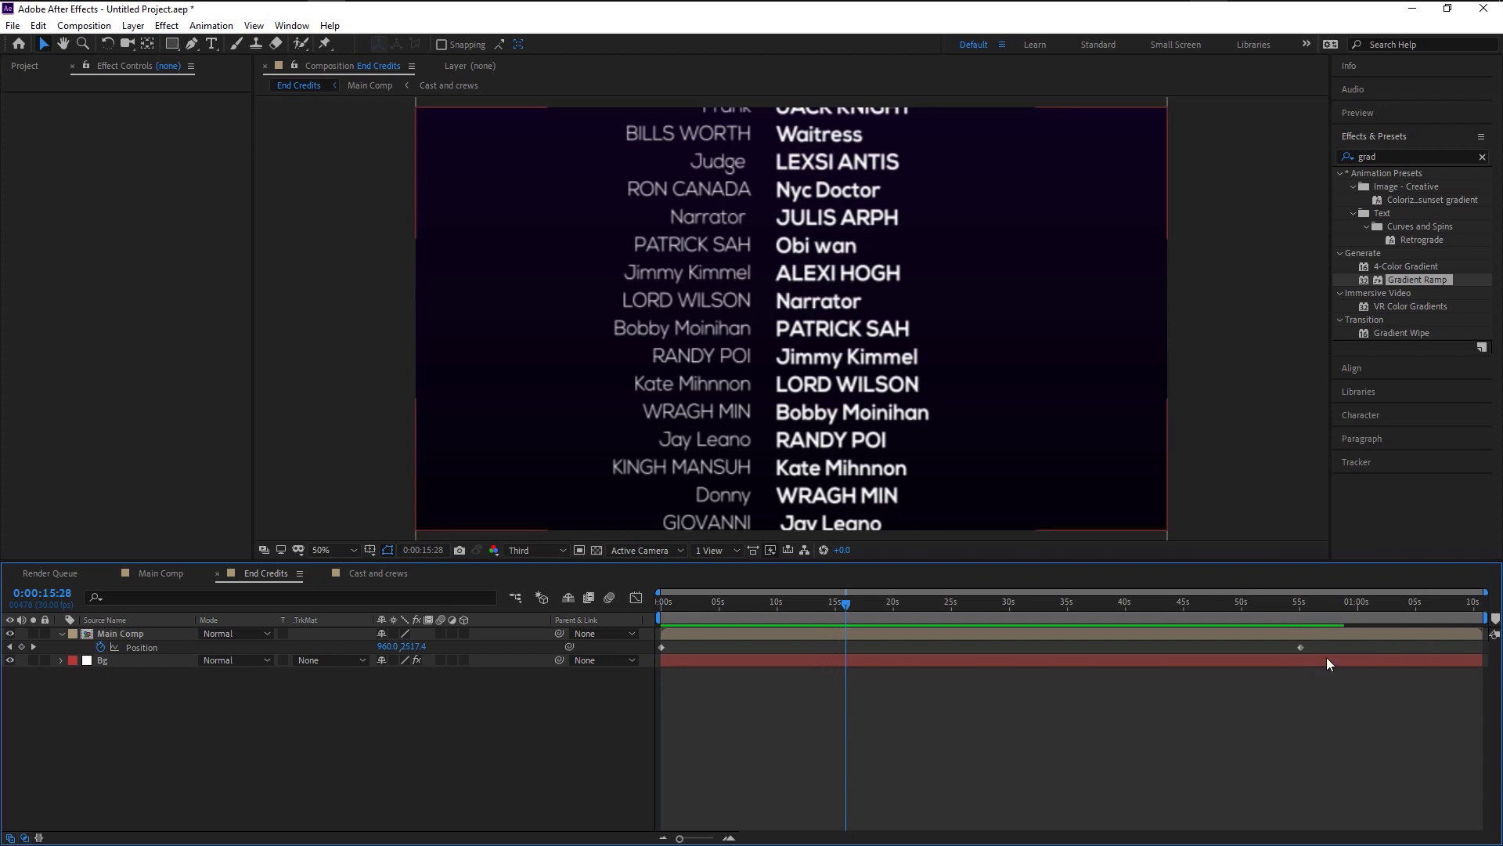
Drag Main Comp's final Position keyframe to about 0:00:59:25 and preview again from 0:00:00:00.
{"action": "left_click_drag", "start_coordinate": [1302, 647], "coordinate": [1355, 647]}
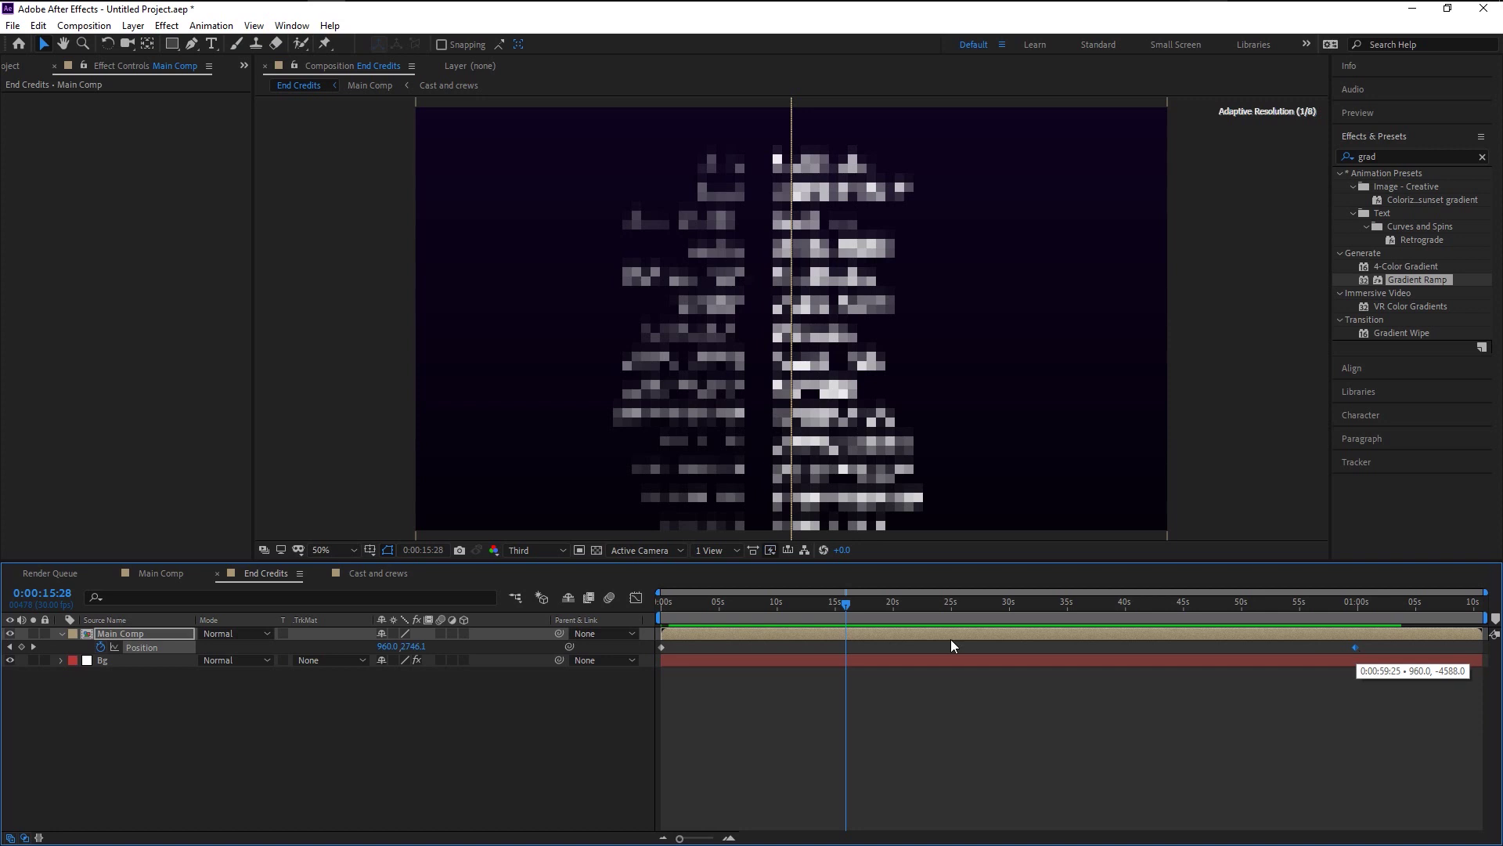
{"action": "left_click_drag", "start_coordinate": [768, 622], "coordinate": [645, 618]}
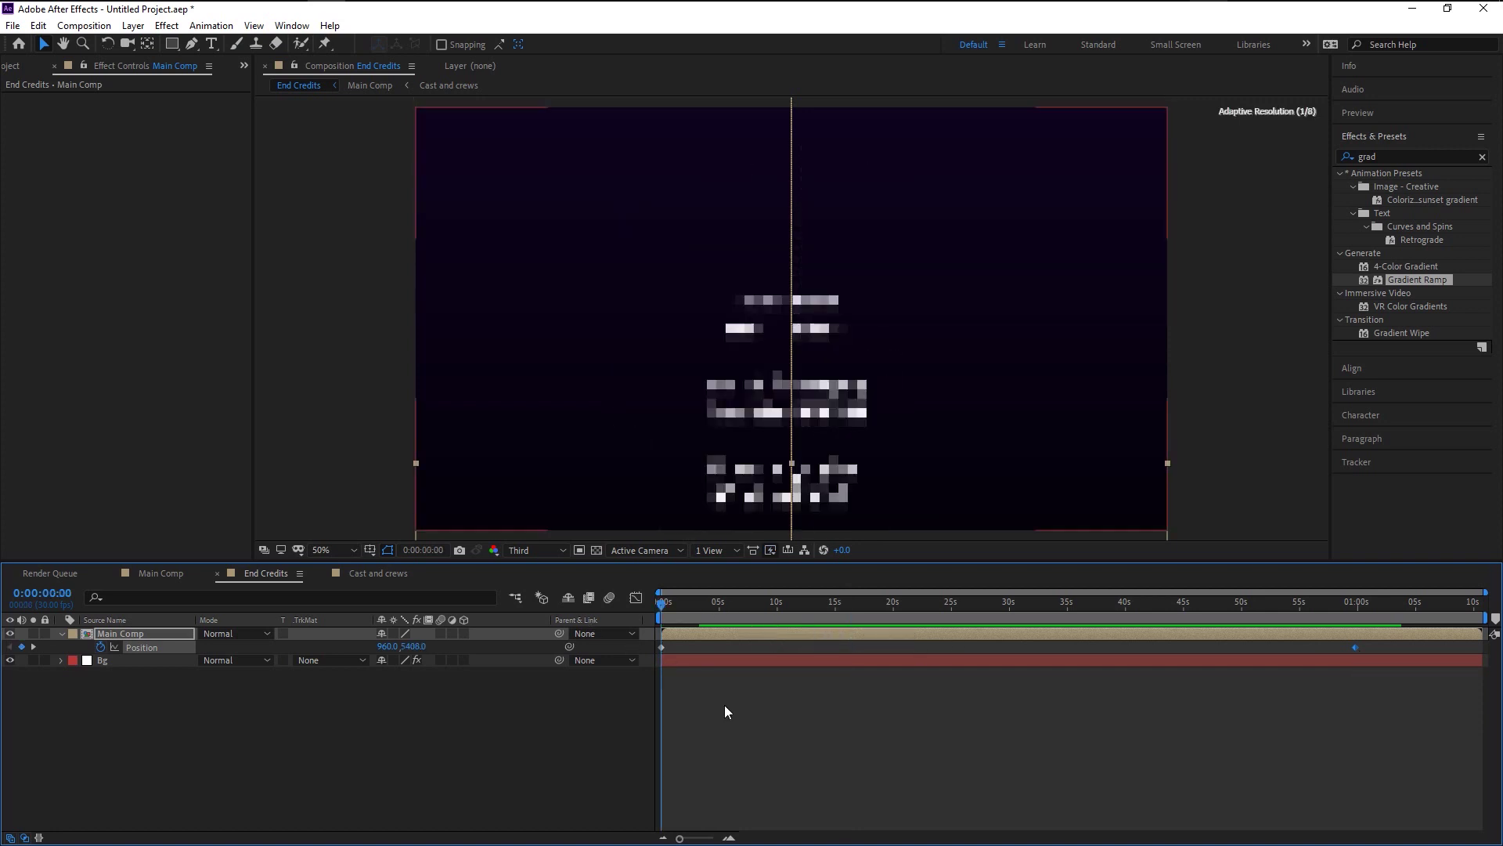
{"action": "key", "text": "space"}
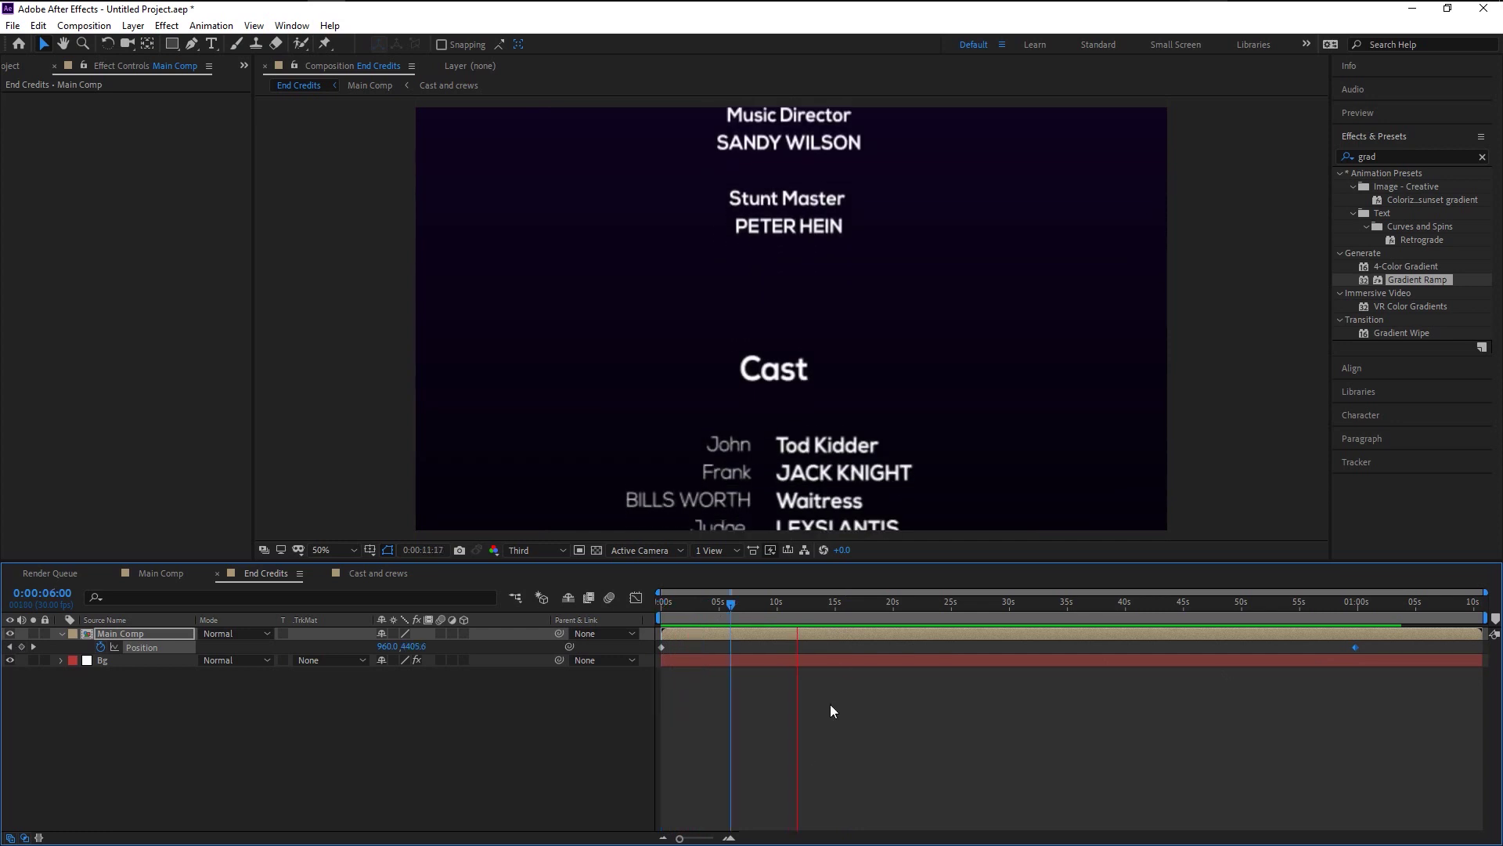
{"action": "key", "text": "space"}
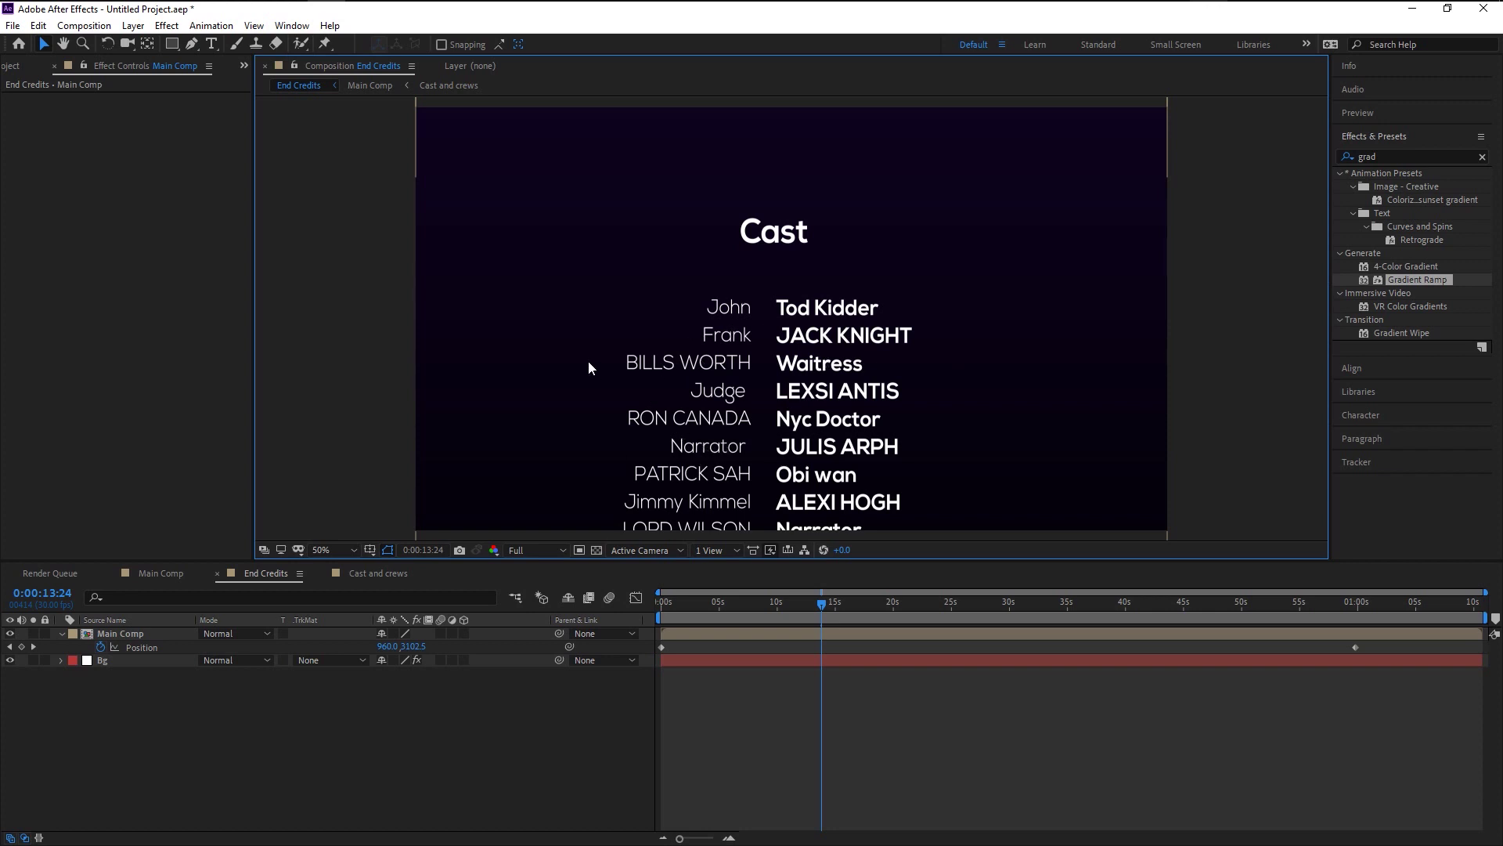
Select stock-1.png through stock-4.png in the stock folder and drag them into the Project panel.
{"action": "left_click", "coordinate": [10, 67]}
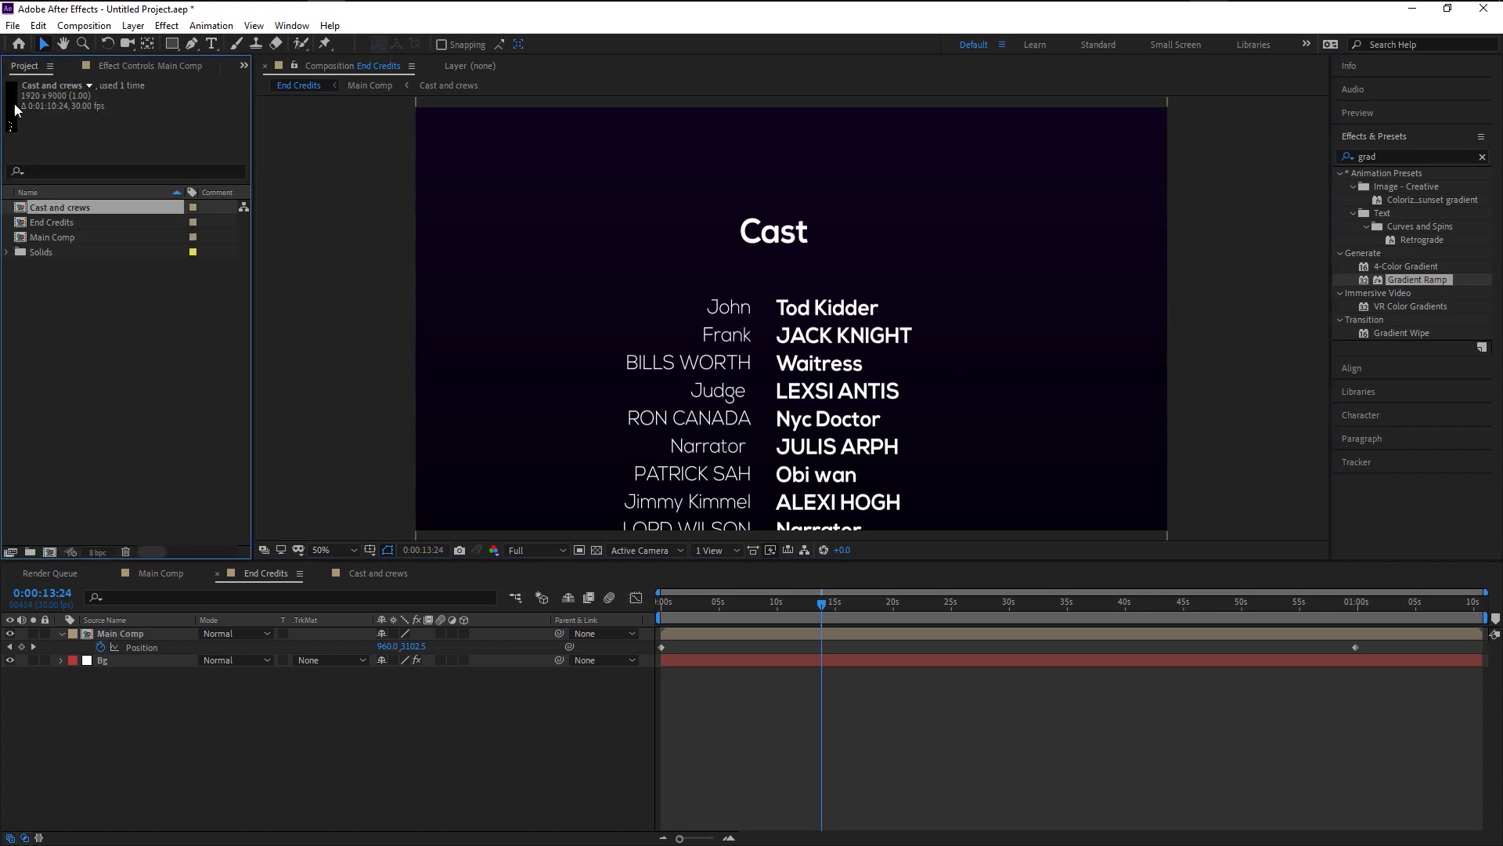
{"action": "left_click", "coordinate": [159, 403]}
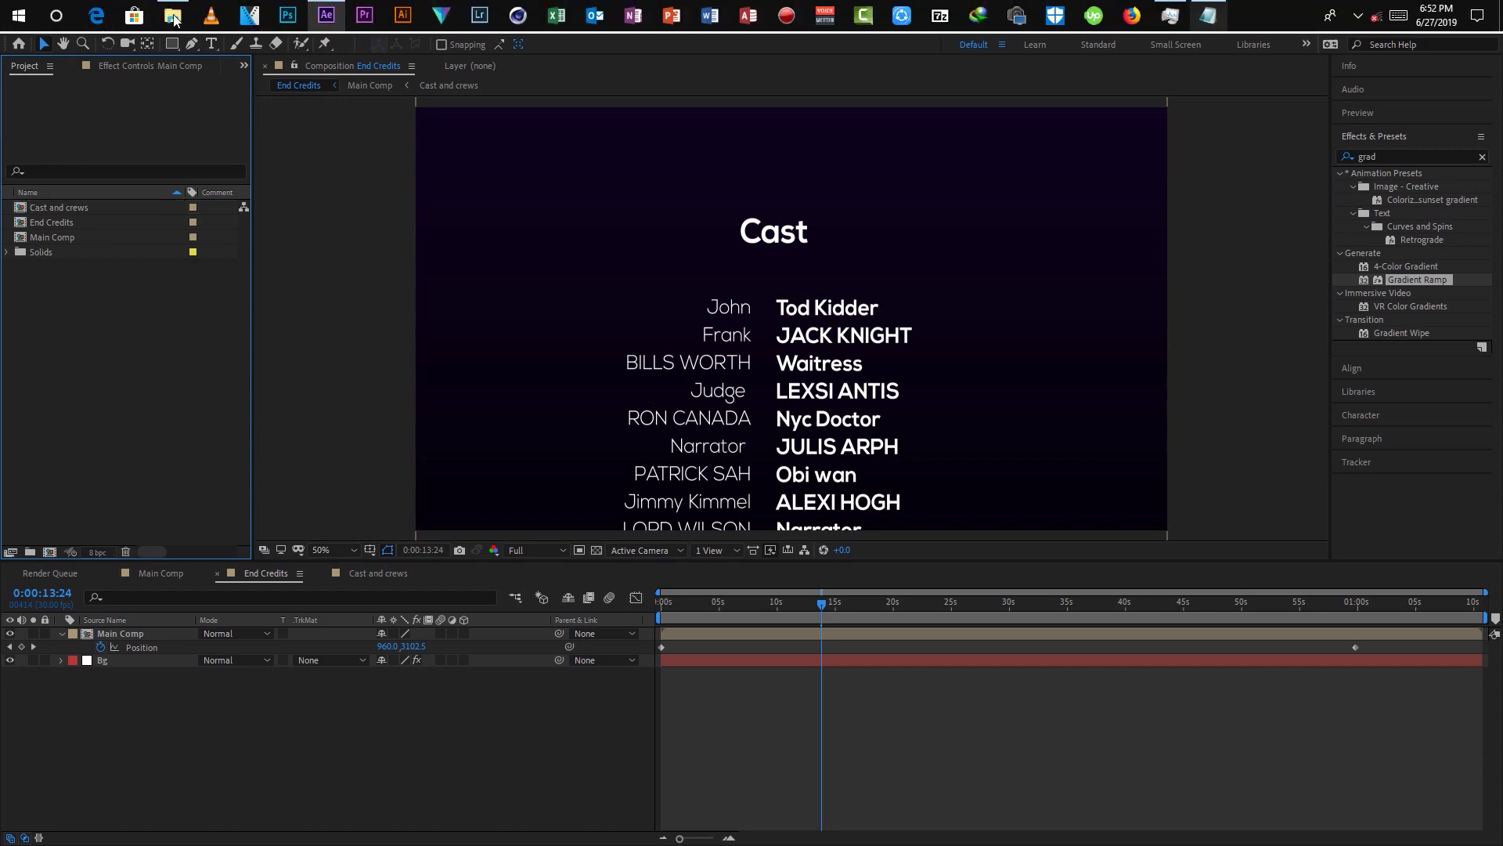
{"action": "left_click", "coordinate": [172, 15]}
{"action": "left_click", "coordinate": [485, 363]}
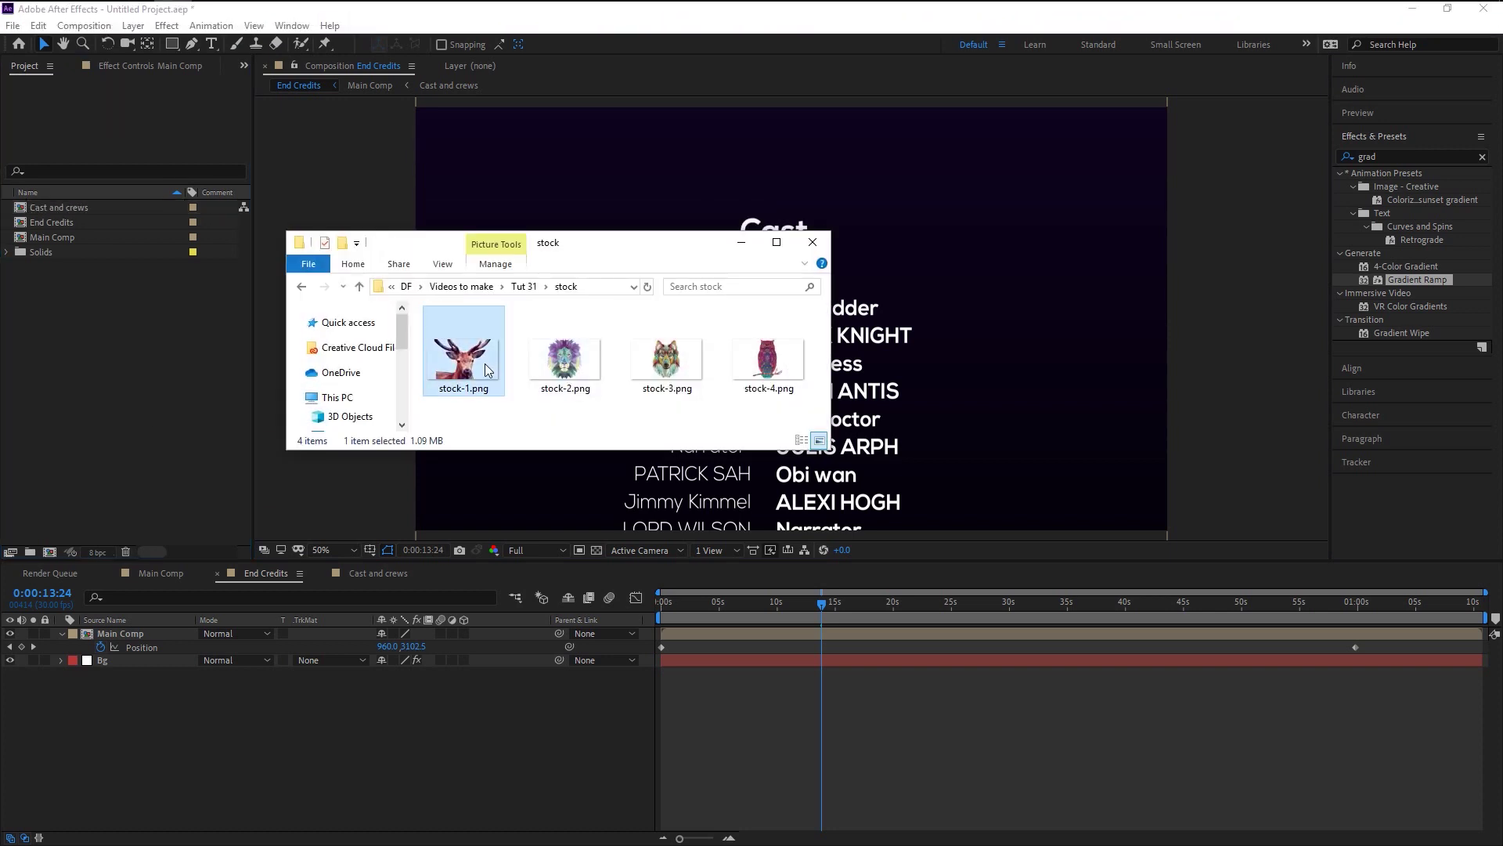
{"action": "left_click", "coordinate": [750, 368], "text": "shift"}
{"action": "left_click_drag", "start_coordinate": [750, 368], "coordinate": [169, 359]}
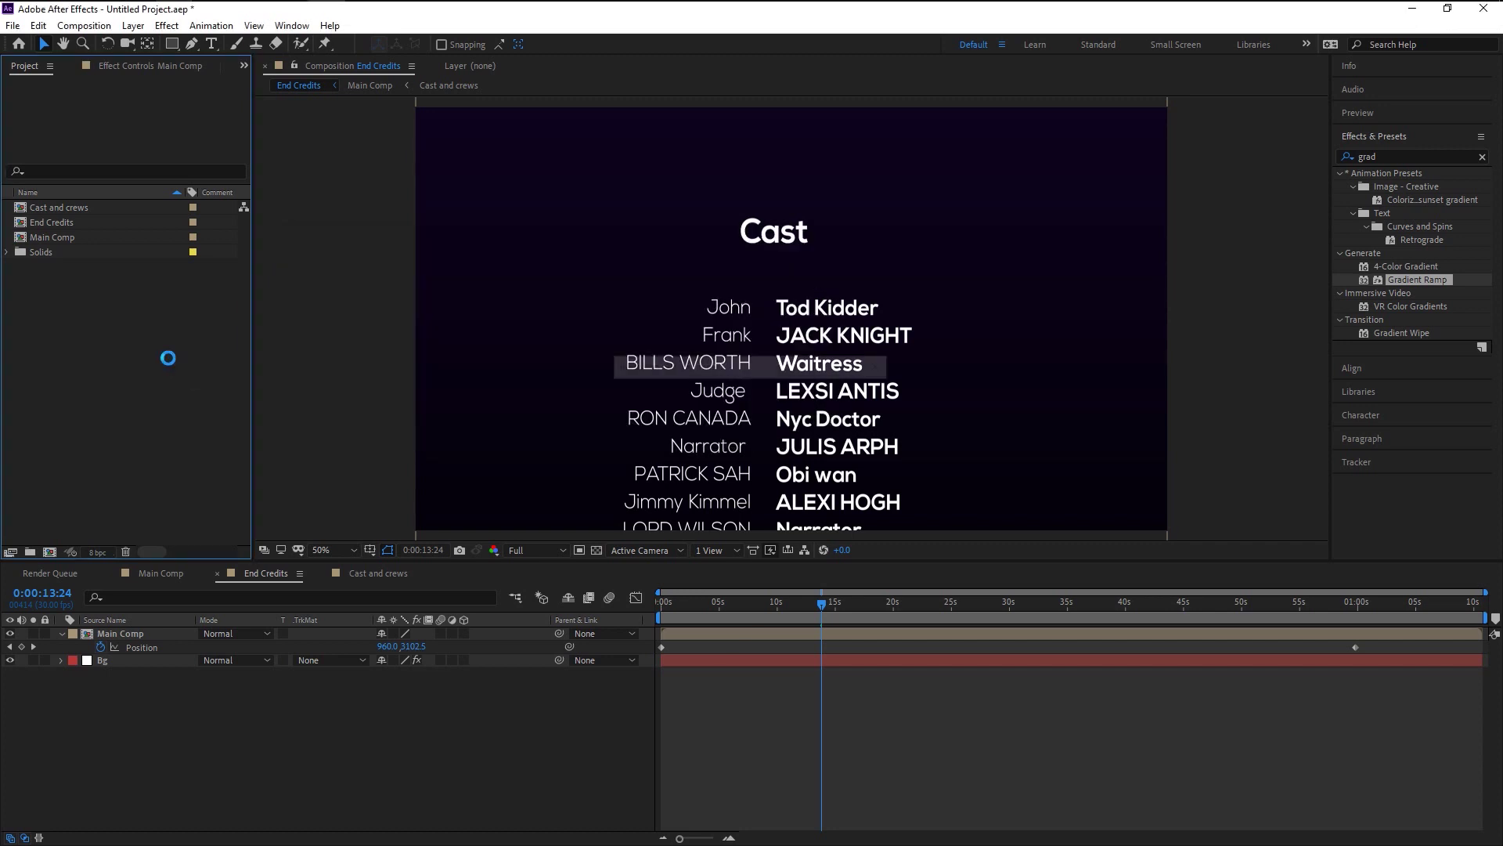
{"action": "left_click", "coordinate": [125, 318]}
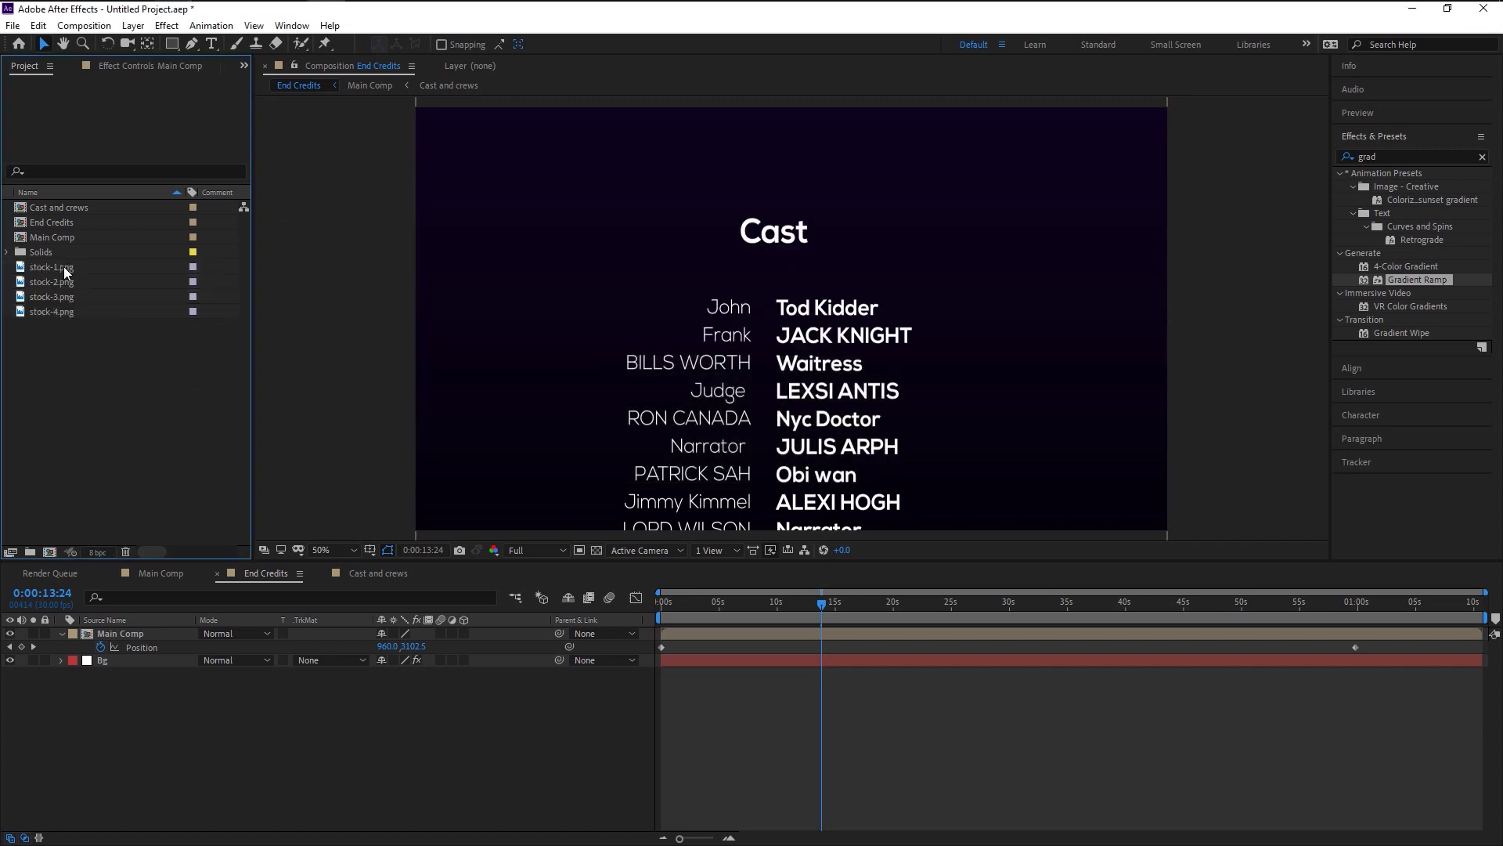
Place stock-1.png in the timeline above Bg and set its blend mode to Soft Light.
{"action": "left_click_drag", "start_coordinate": [64, 266], "coordinate": [134, 656]}
{"action": "key", "text": "s"}
{"action": "left_click", "coordinate": [266, 660]}
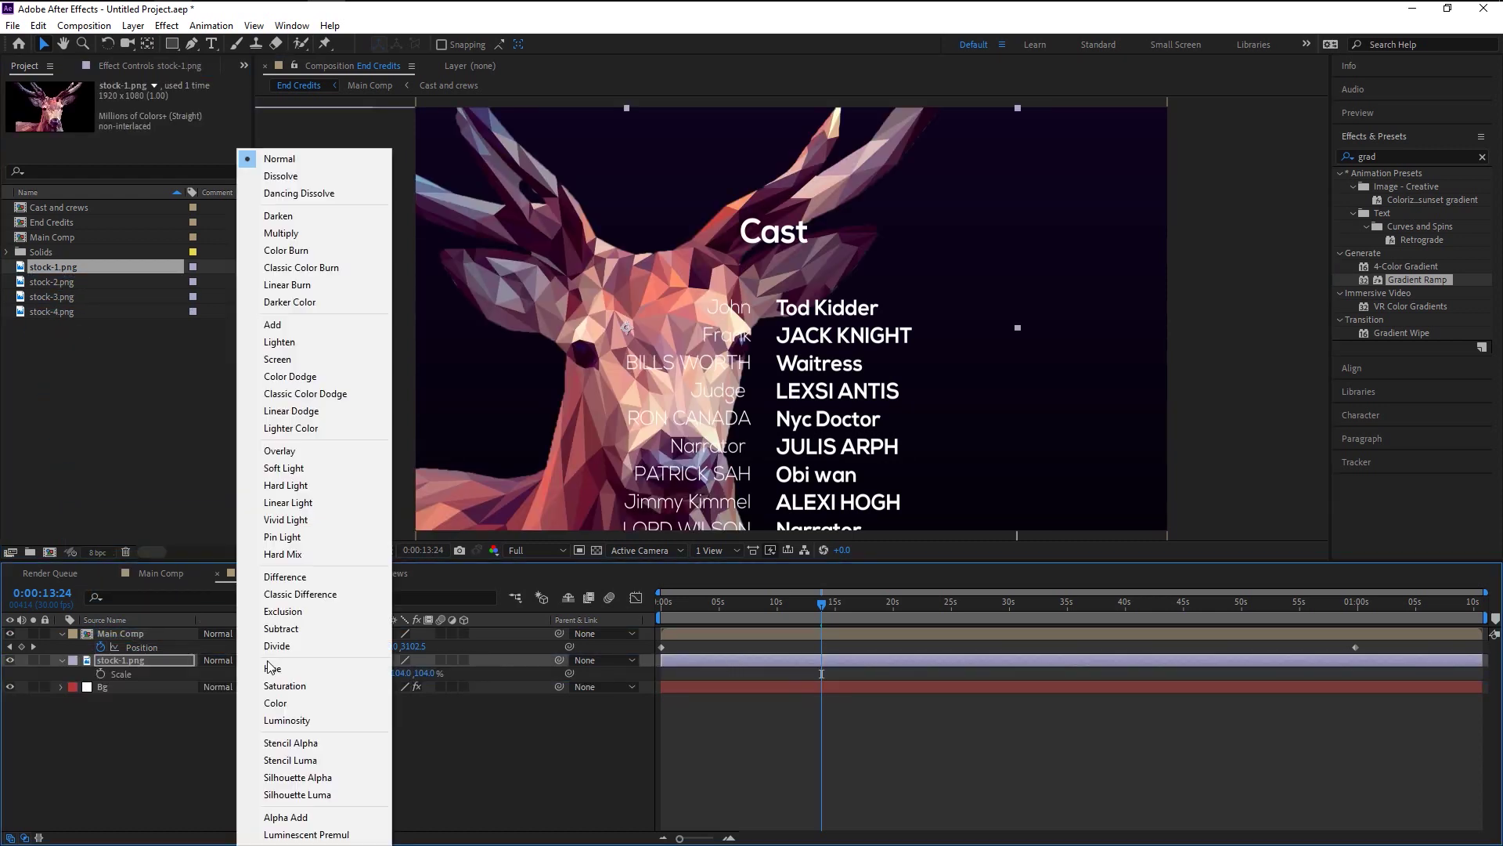
{"action": "left_click", "coordinate": [307, 468]}
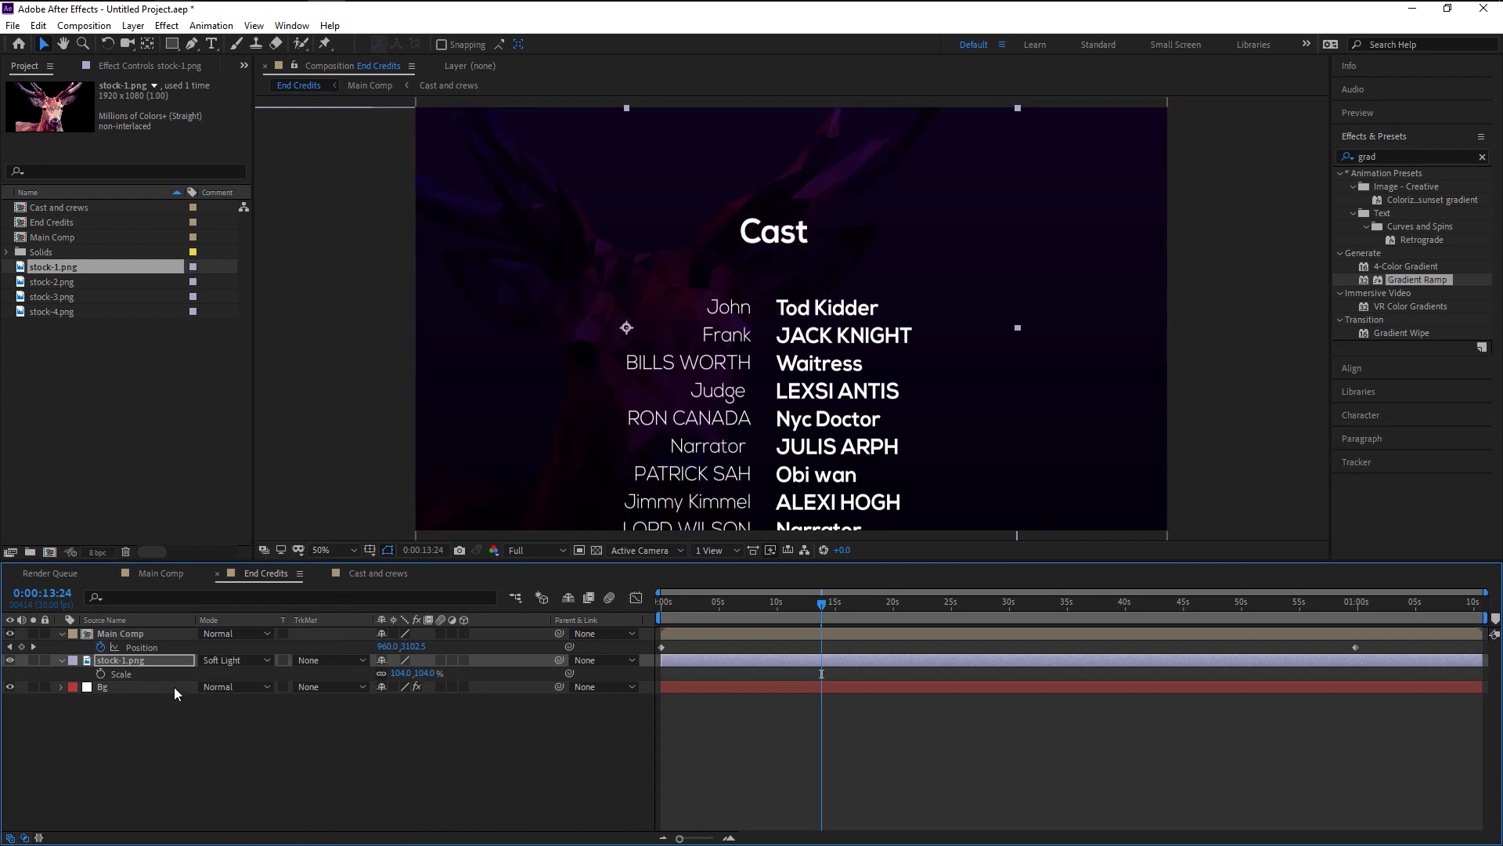
{"action": "left_click", "coordinate": [200, 733]}
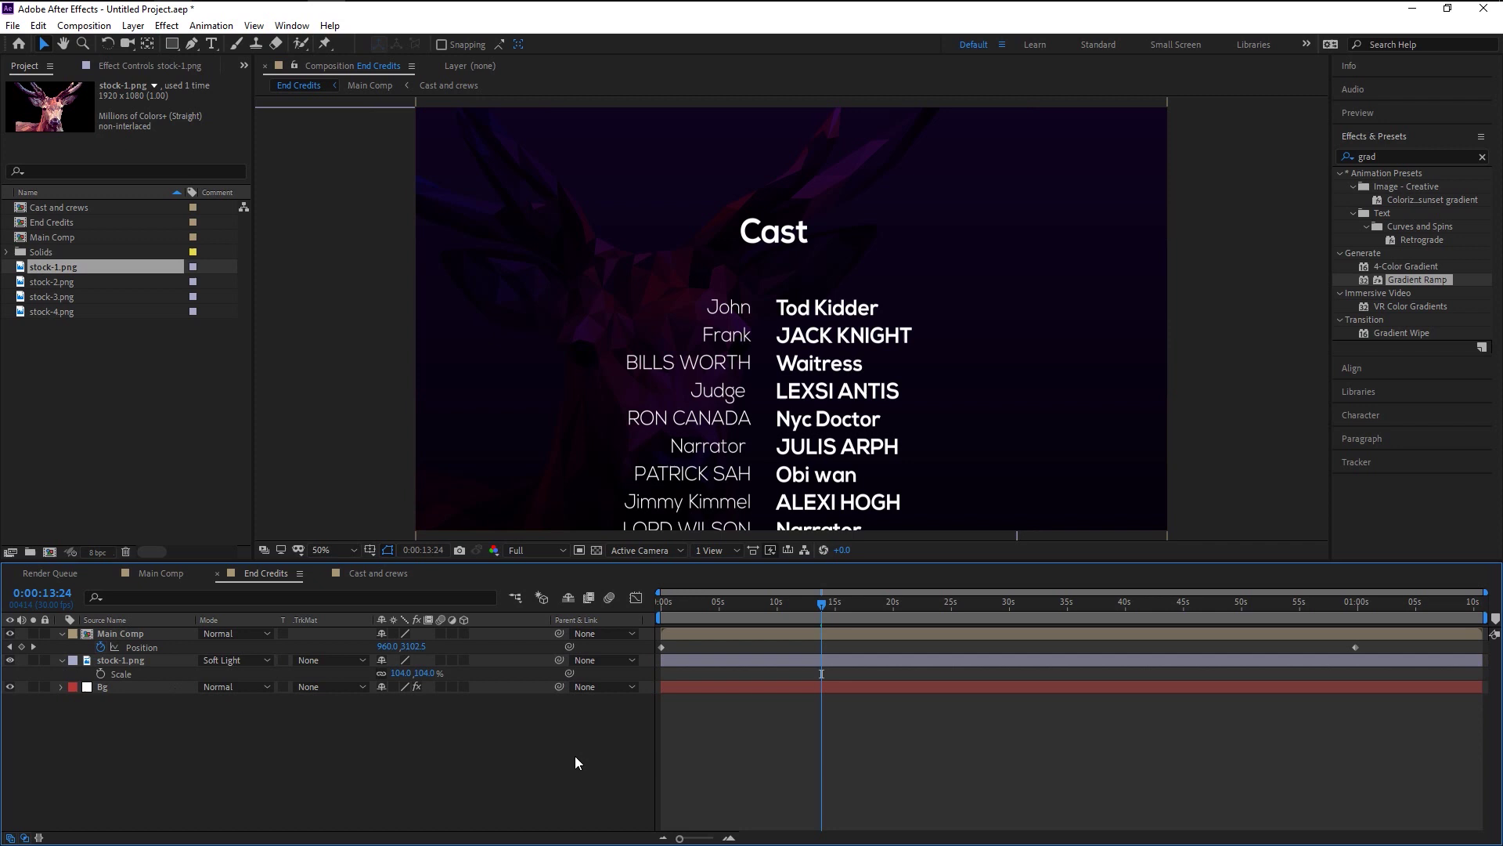
Draw a white rectangle shape over the left of the frame and rename its layer Stock 1 matte.
{"action": "left_click", "coordinate": [174, 44]}
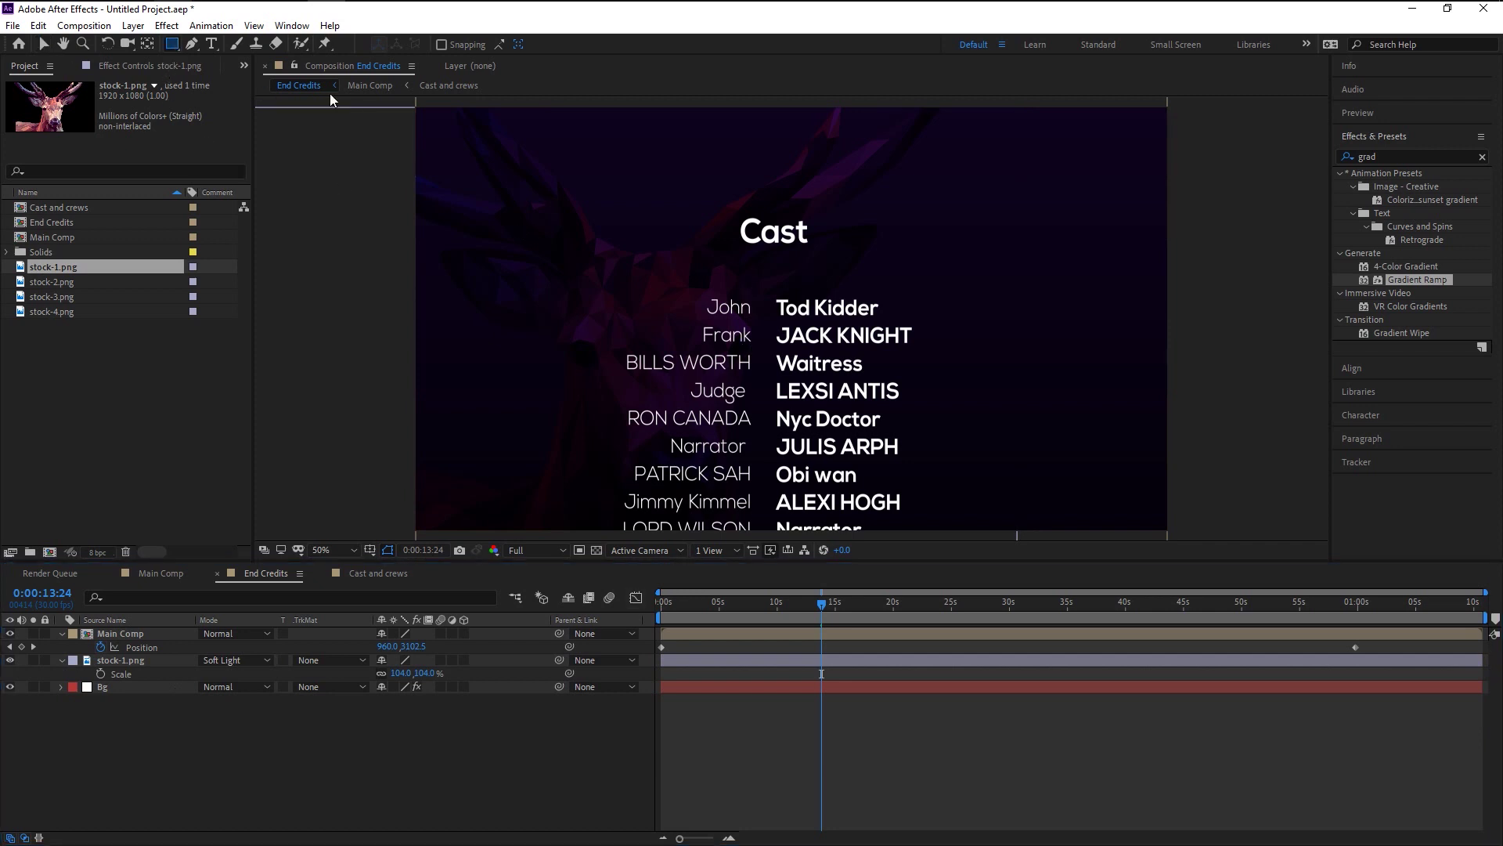
{"action": "scroll", "coordinate": [400, 181], "scroll_direction": "down", "scroll_amount": 1}
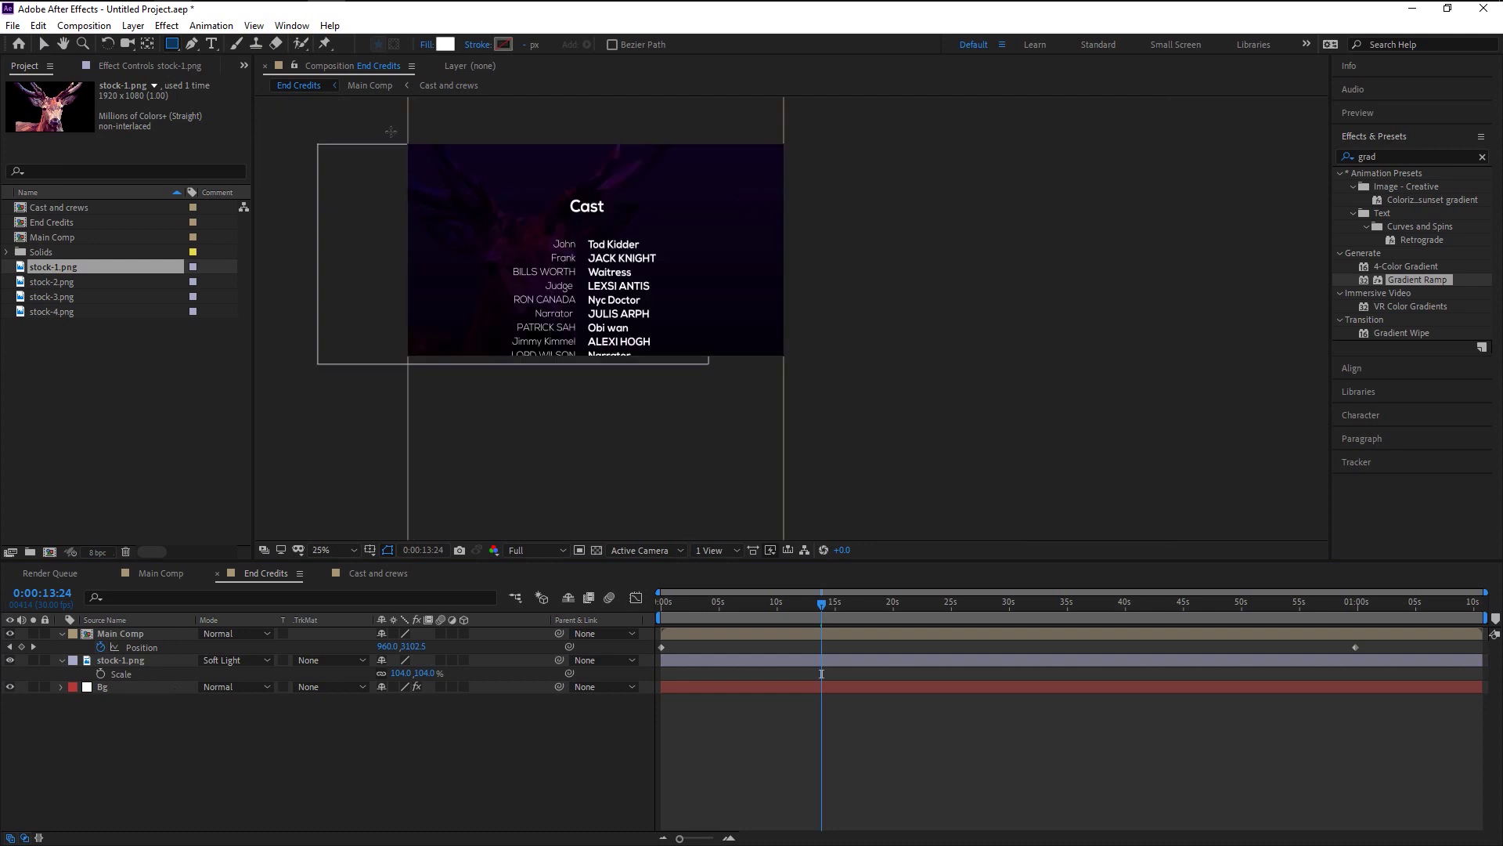
{"action": "left_click_drag", "start_coordinate": [390, 131], "coordinate": [508, 168]}
{"action": "left_click_drag", "start_coordinate": [644, 353], "coordinate": [651, 357]}
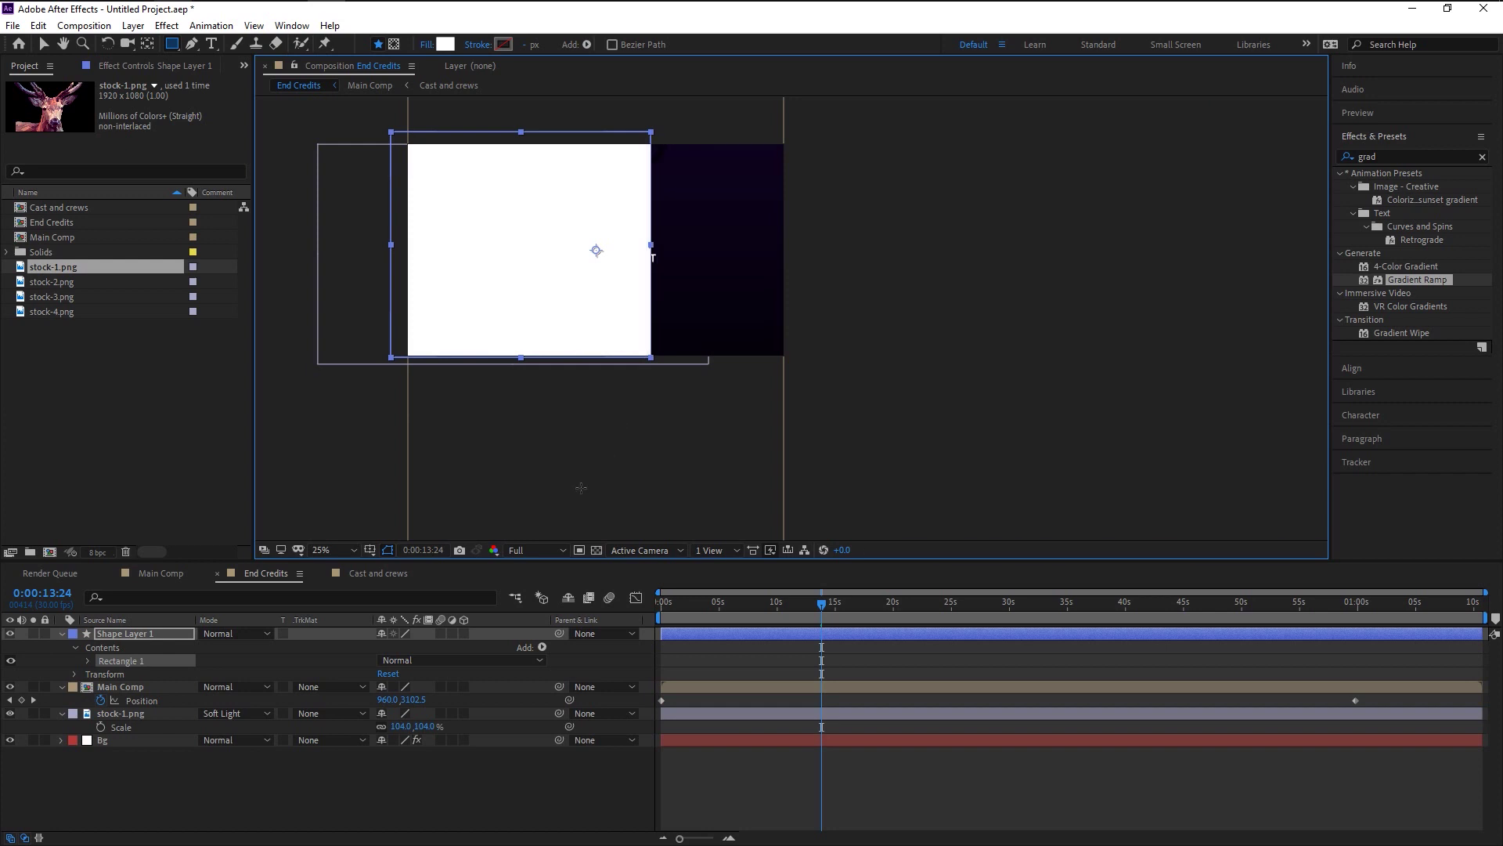
{"action": "left_click", "coordinate": [61, 632]}
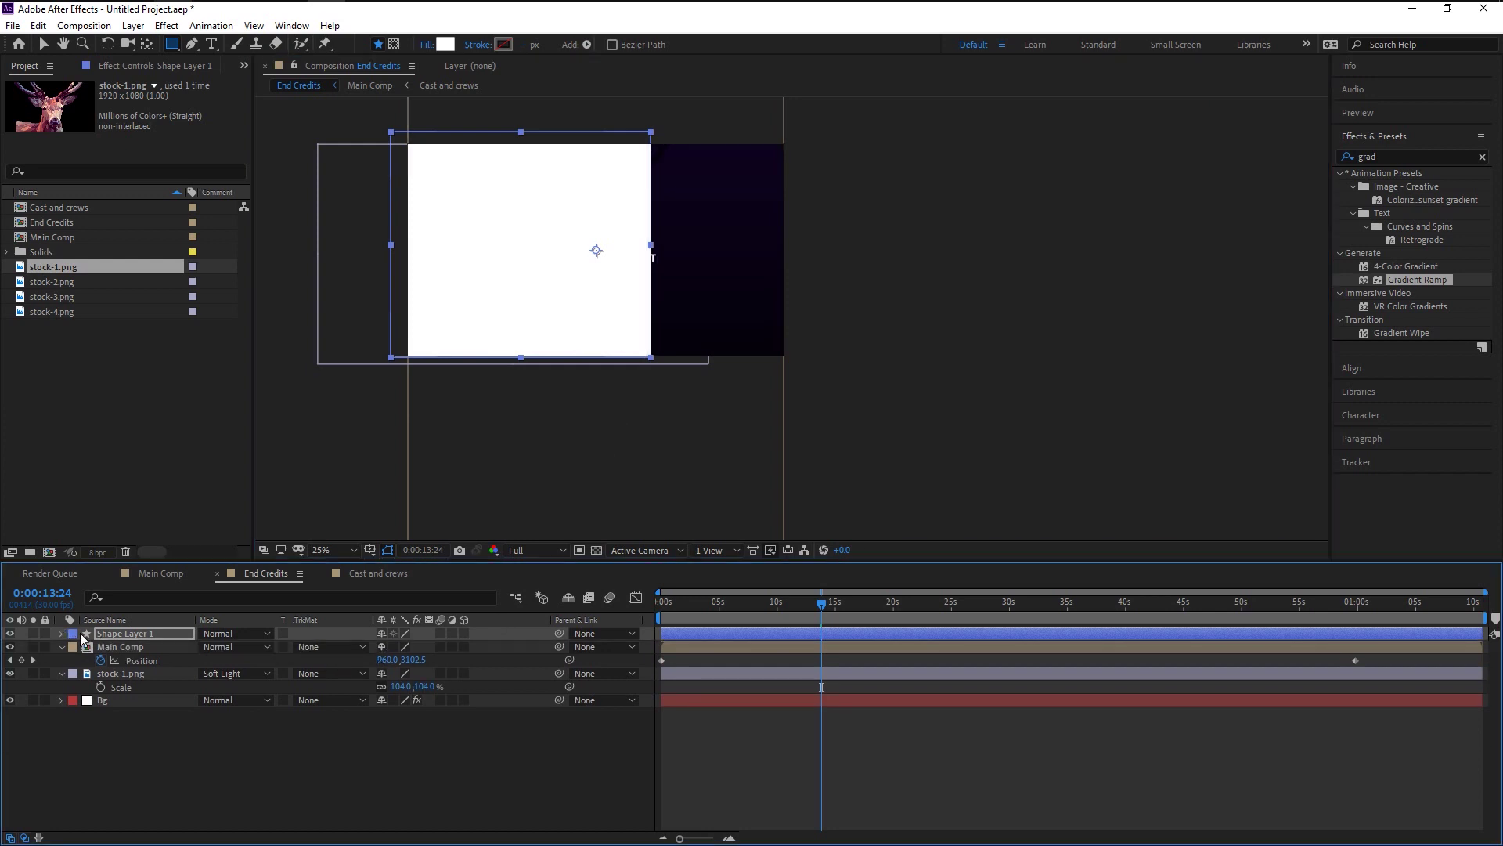
{"action": "key", "text": "Return"}
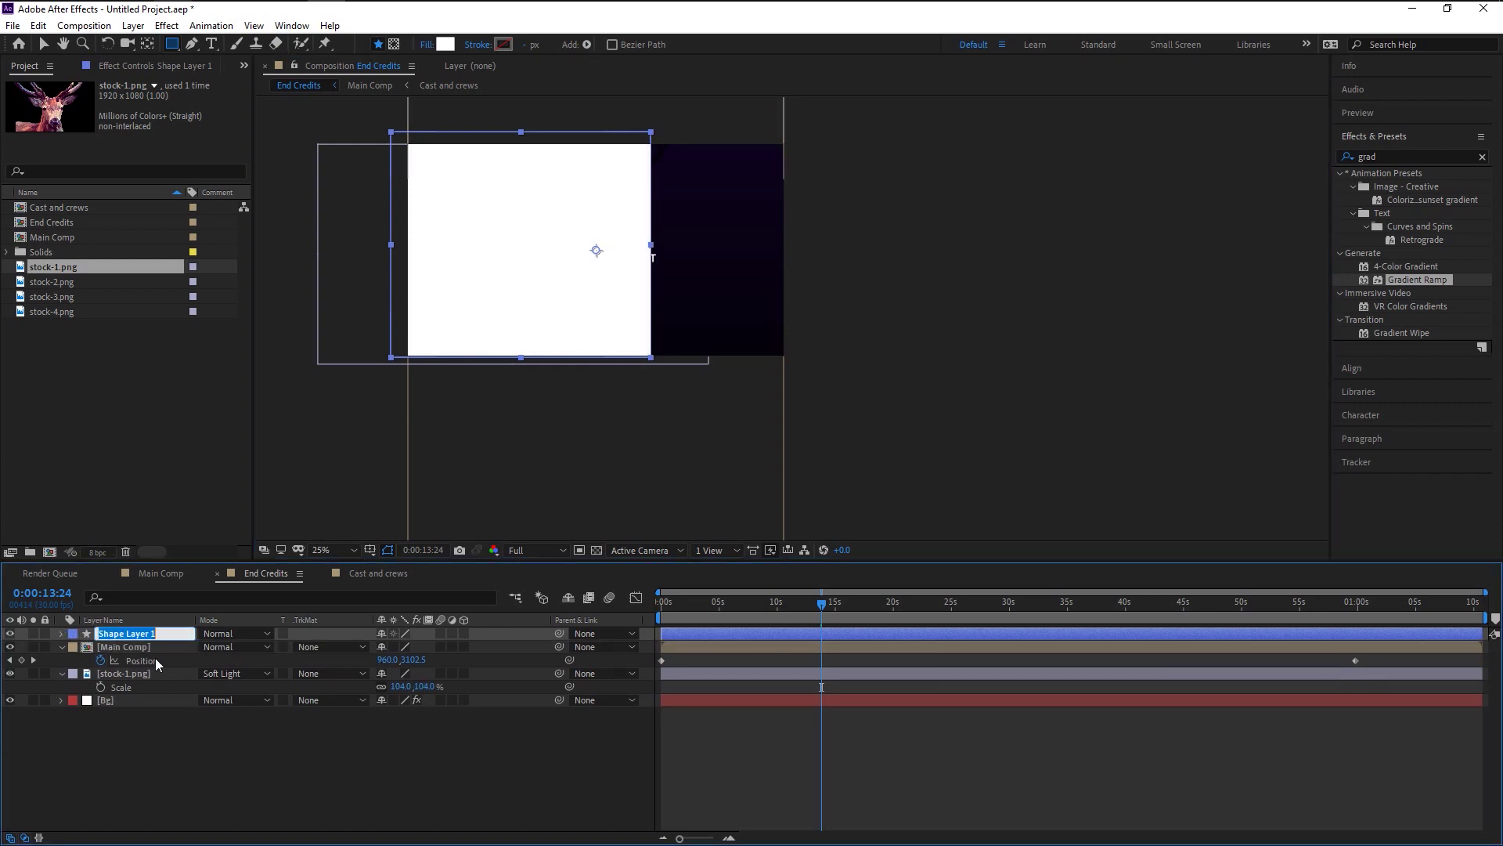
{"action": "type", "text": "Stock 1 matte"}
{"action": "key", "text": "Return"}
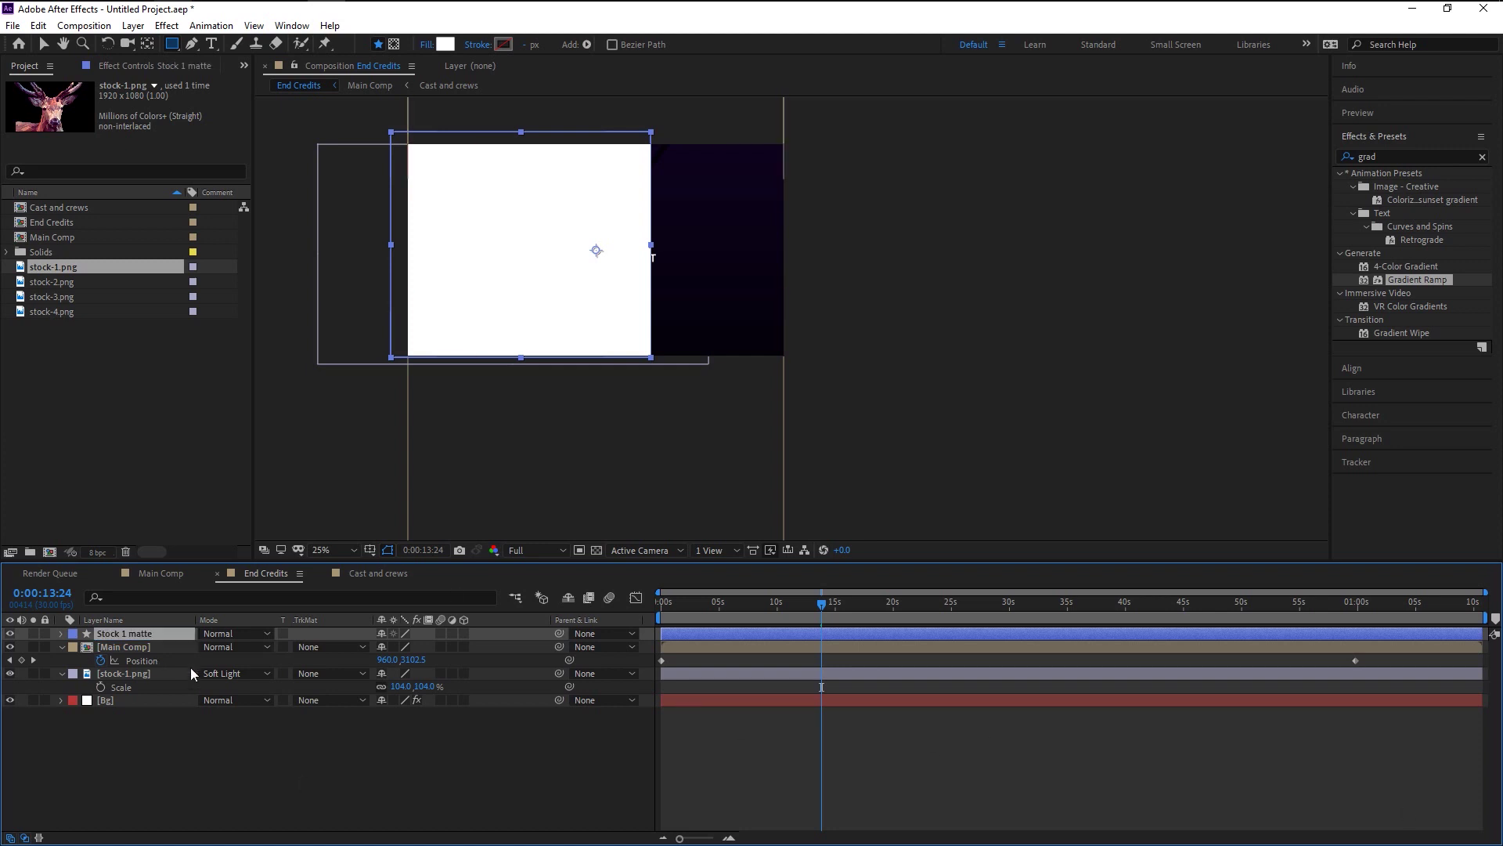
Move Stock 1 matte directly above stock-1.png and set stock-1.png's track matte to Alpha Matte 'Stock 1 matte'.
{"action": "left_click_drag", "start_coordinate": [167, 637], "coordinate": [171, 666]}
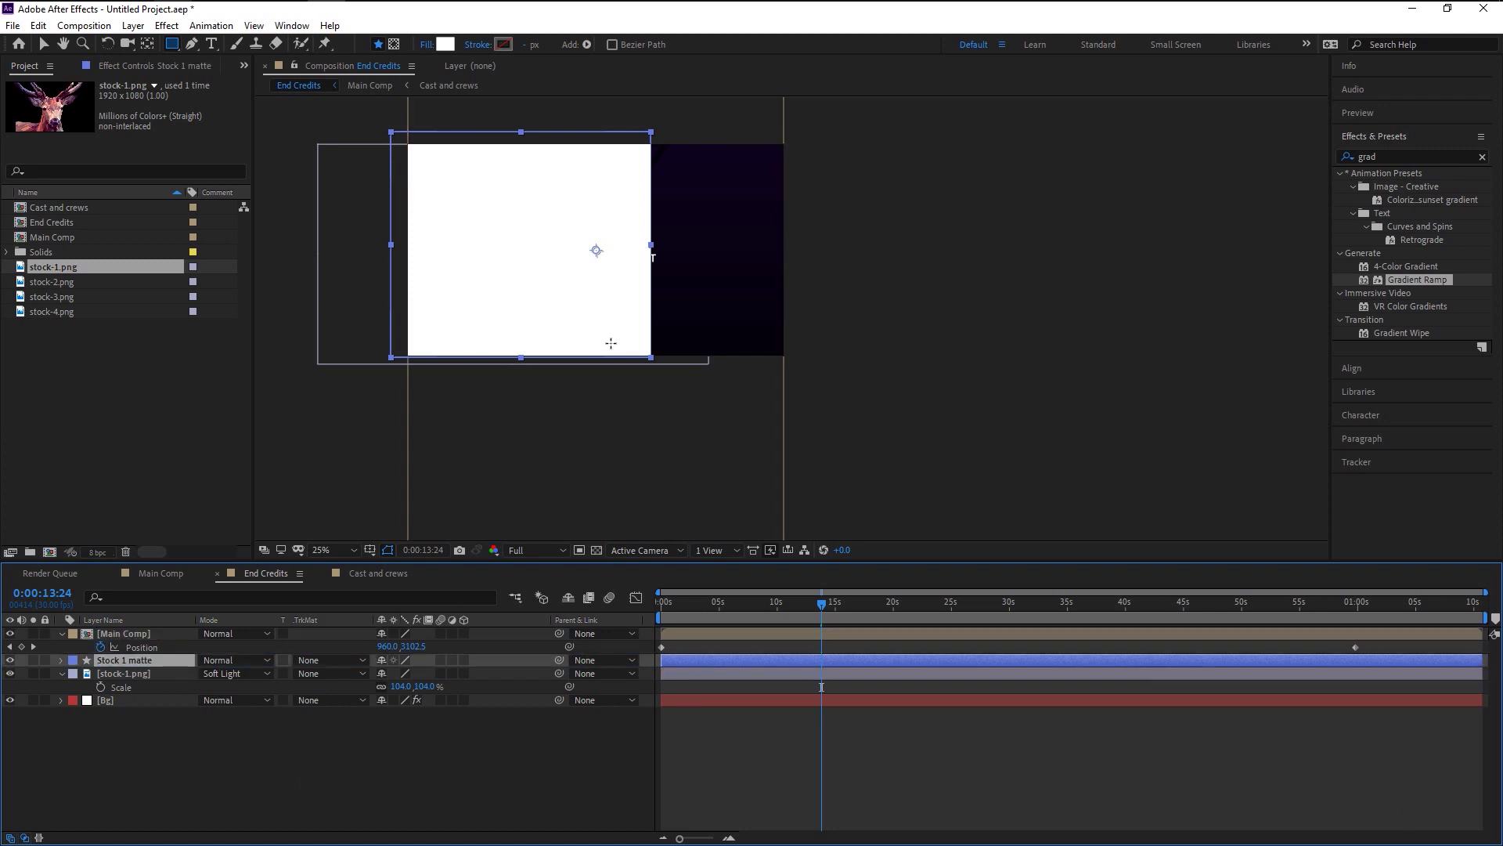
{"action": "scroll", "coordinate": [611, 343], "scroll_direction": "up", "scroll_amount": 2}
{"action": "left_click", "coordinate": [301, 673]}
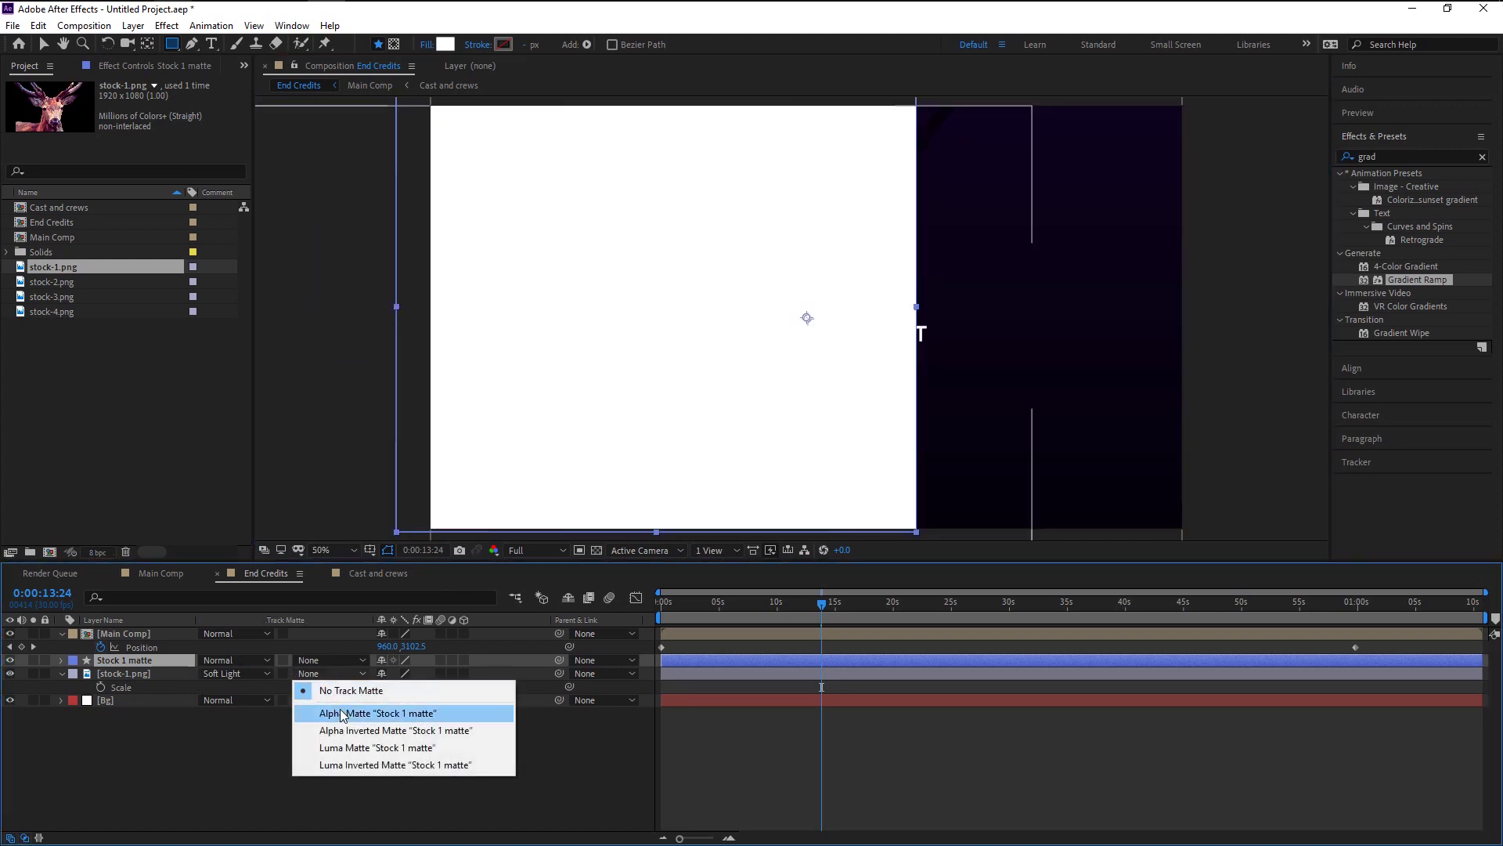
{"action": "left_click", "coordinate": [341, 713]}
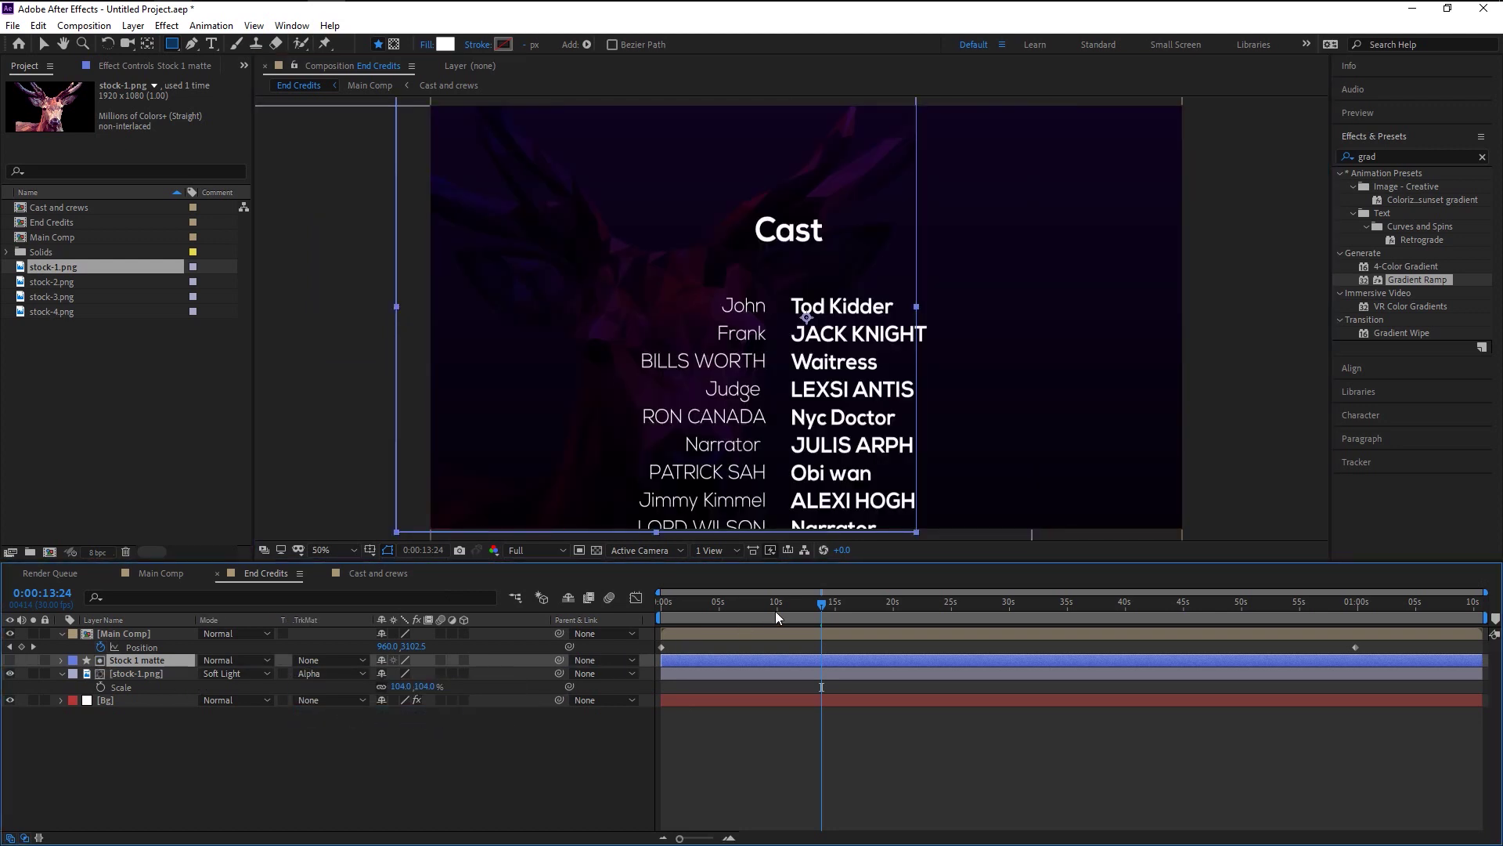
{"action": "left_click_drag", "start_coordinate": [745, 608], "coordinate": [720, 613]}
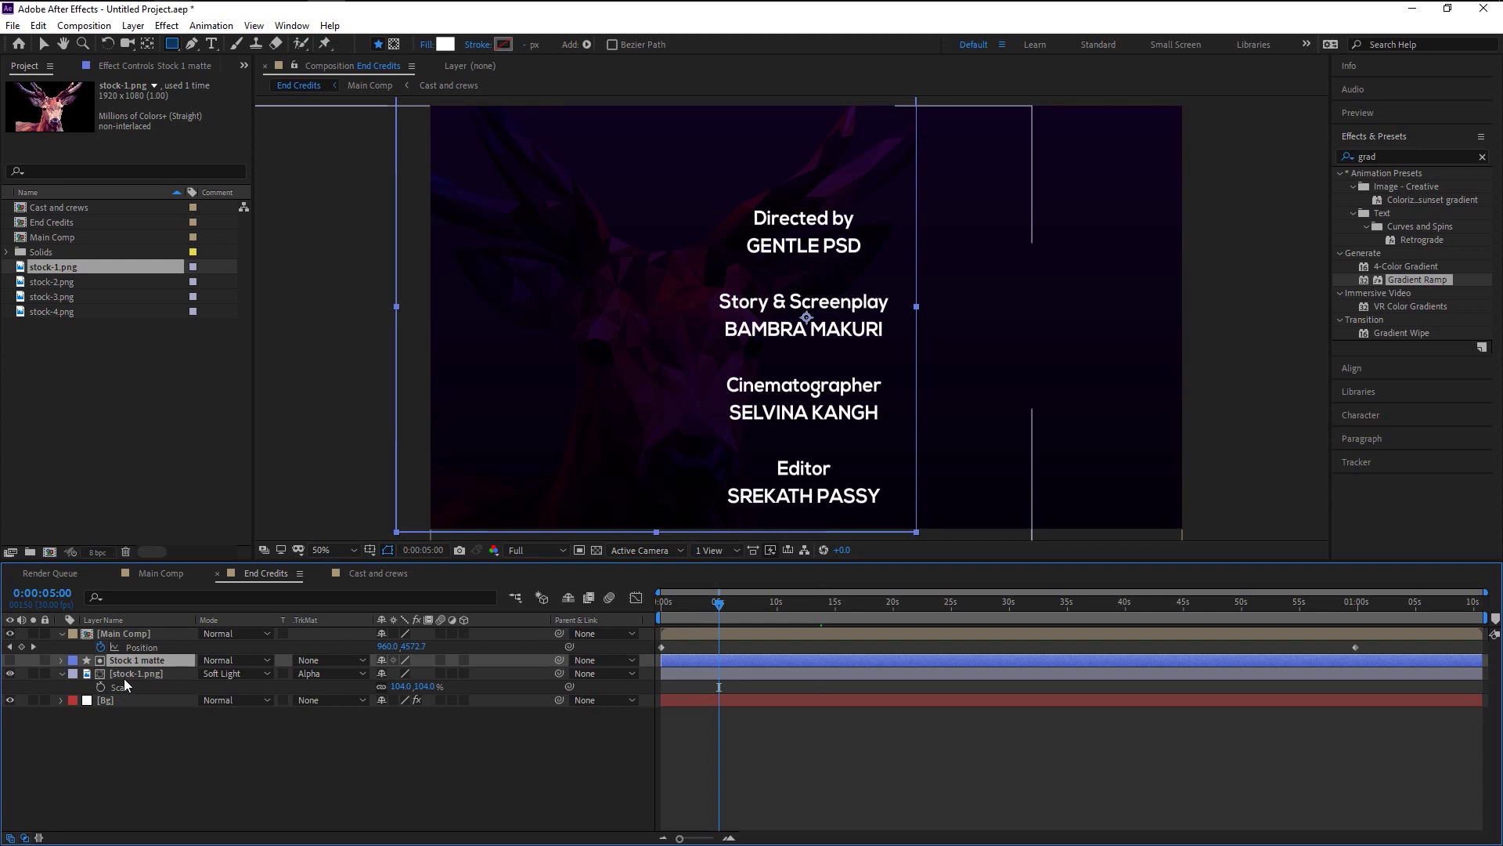
Keyframe the matte below frame at 5s, raised to reveal the stag near 10s, then preview and retime.
{"action": "key", "text": "p"}
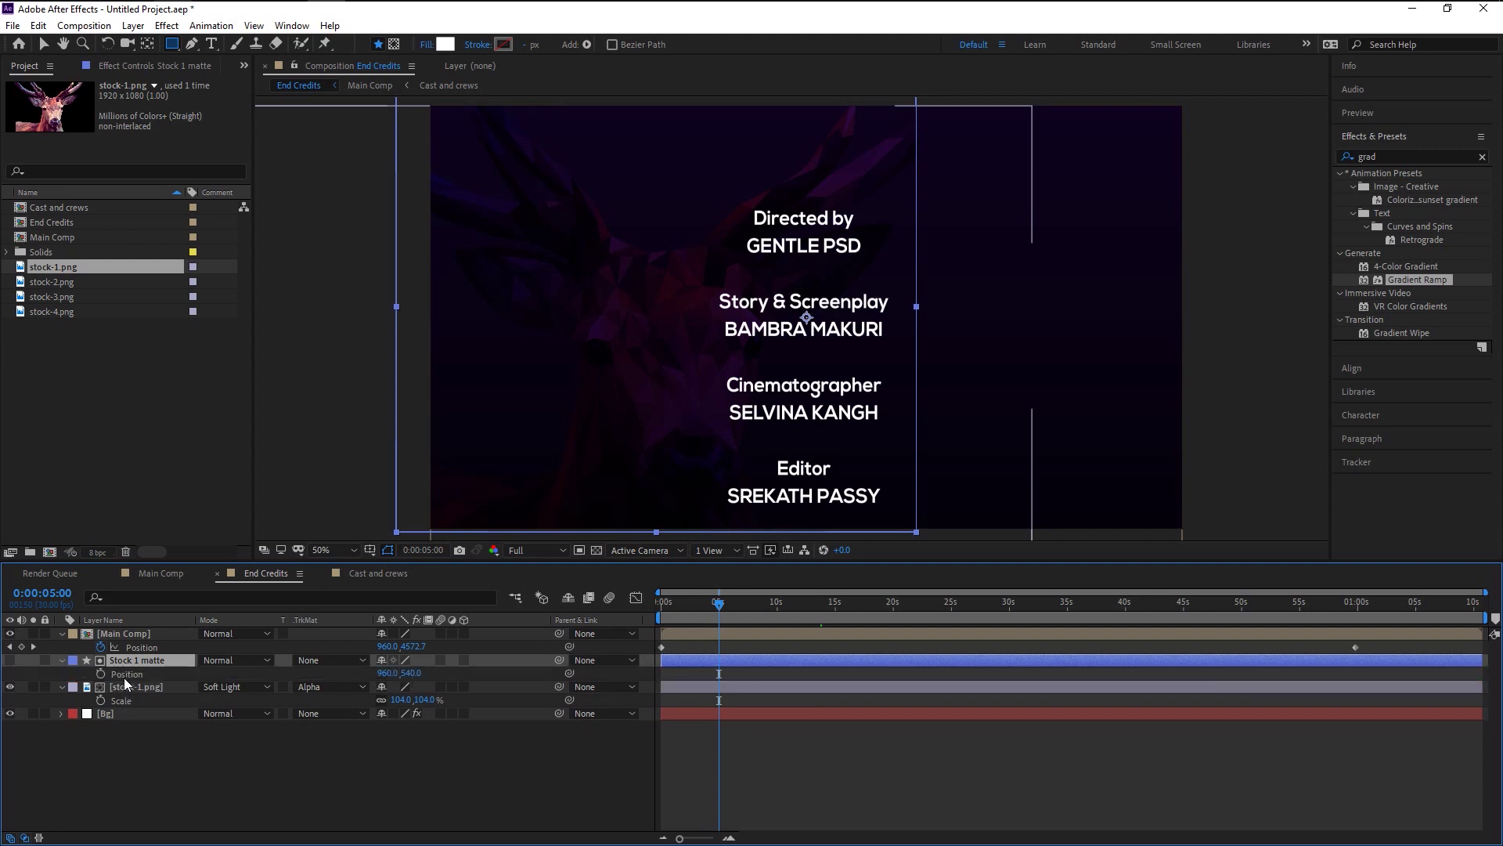
{"action": "left_click", "coordinate": [100, 674]}
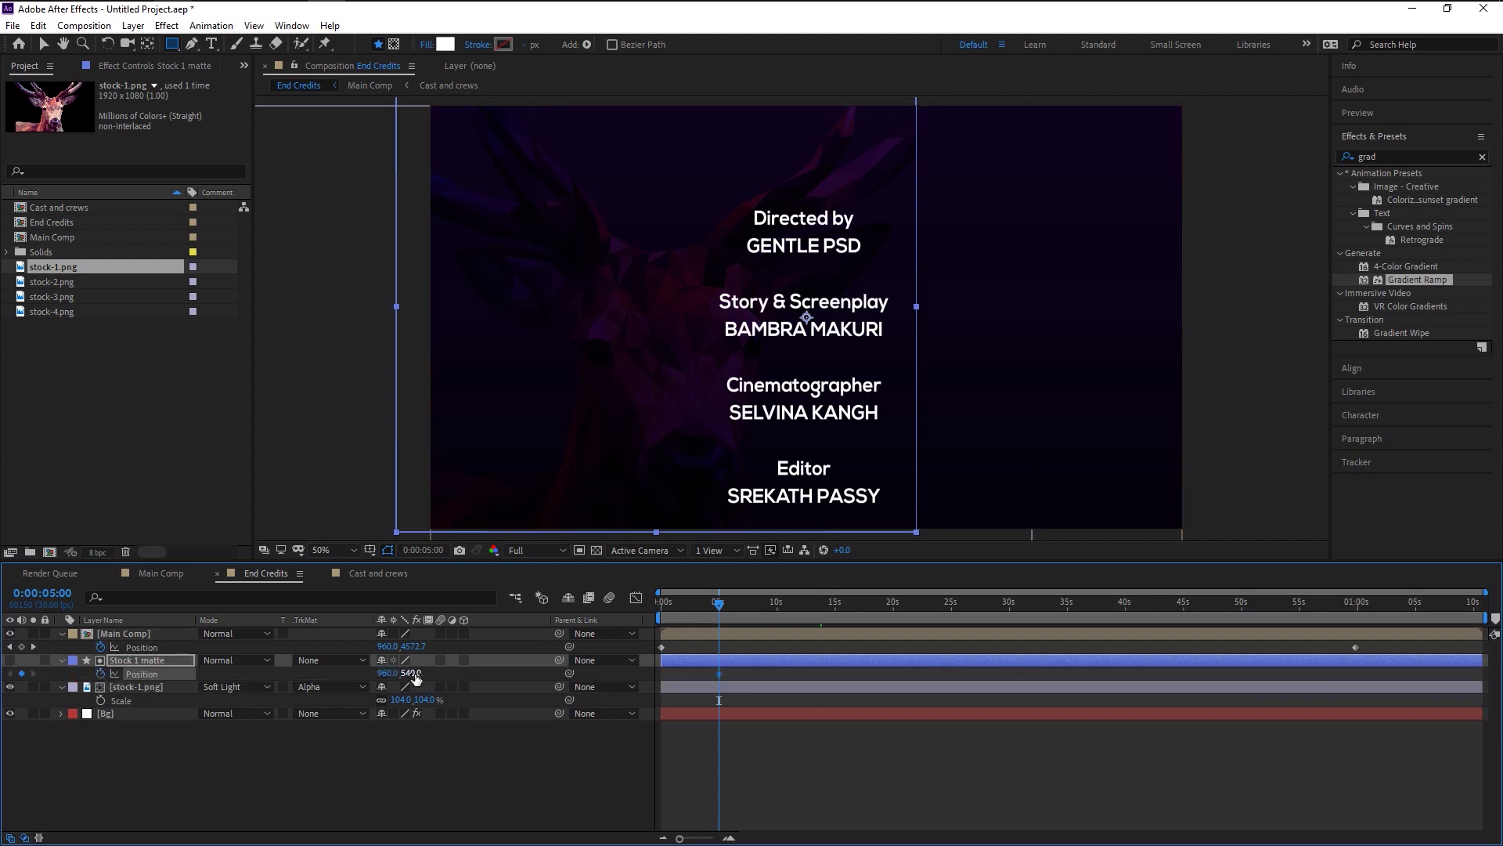
{"action": "left_click_drag", "start_coordinate": [568, 675], "coordinate": [461, 675]}
{"action": "left_click_drag", "start_coordinate": [721, 604], "coordinate": [779, 612]}
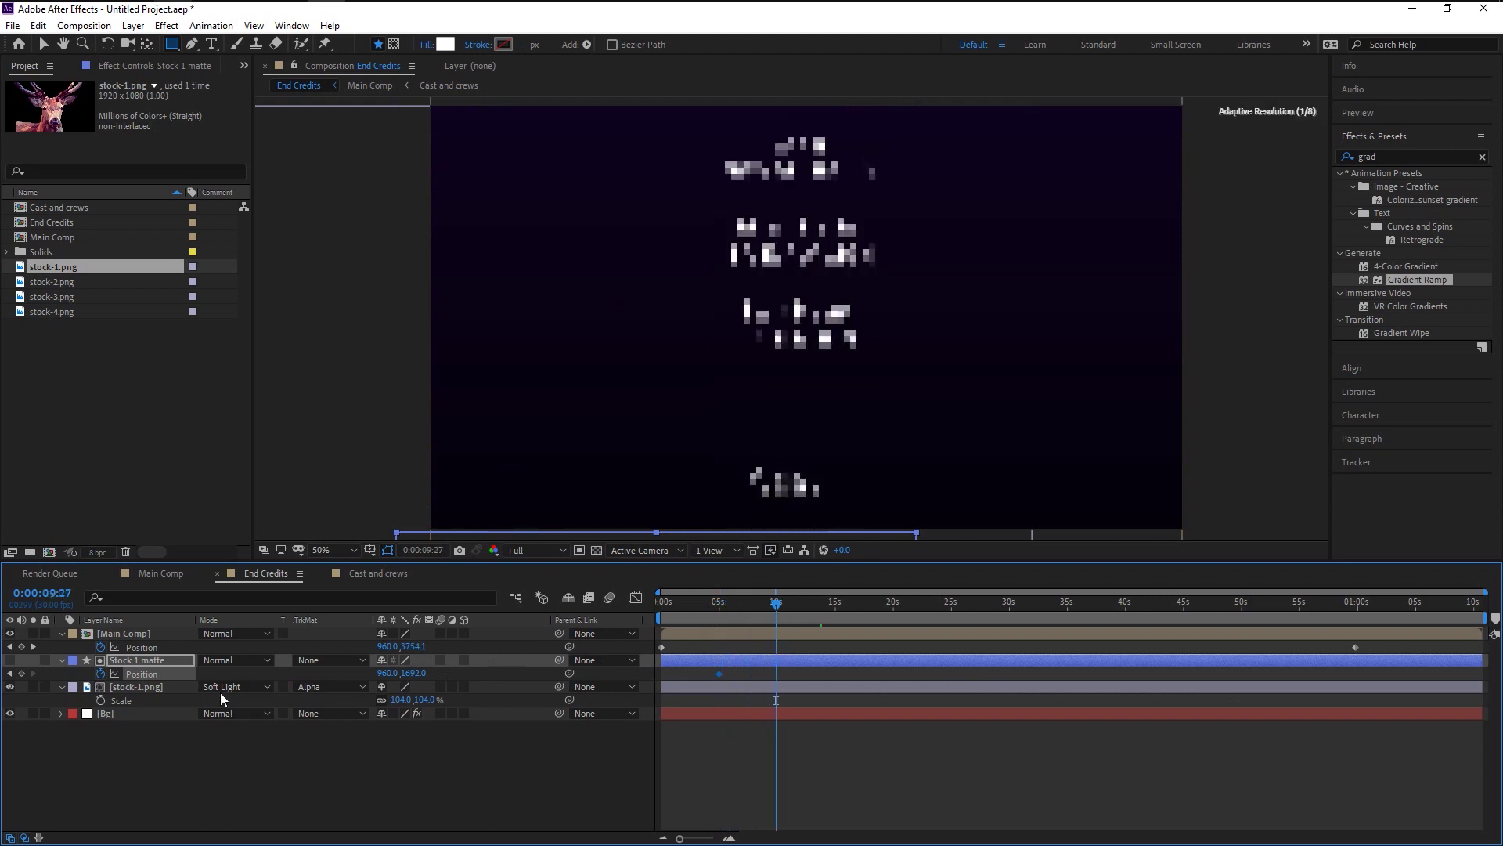
{"action": "left_click_drag", "start_coordinate": [413, 673], "coordinate": [313, 664]}
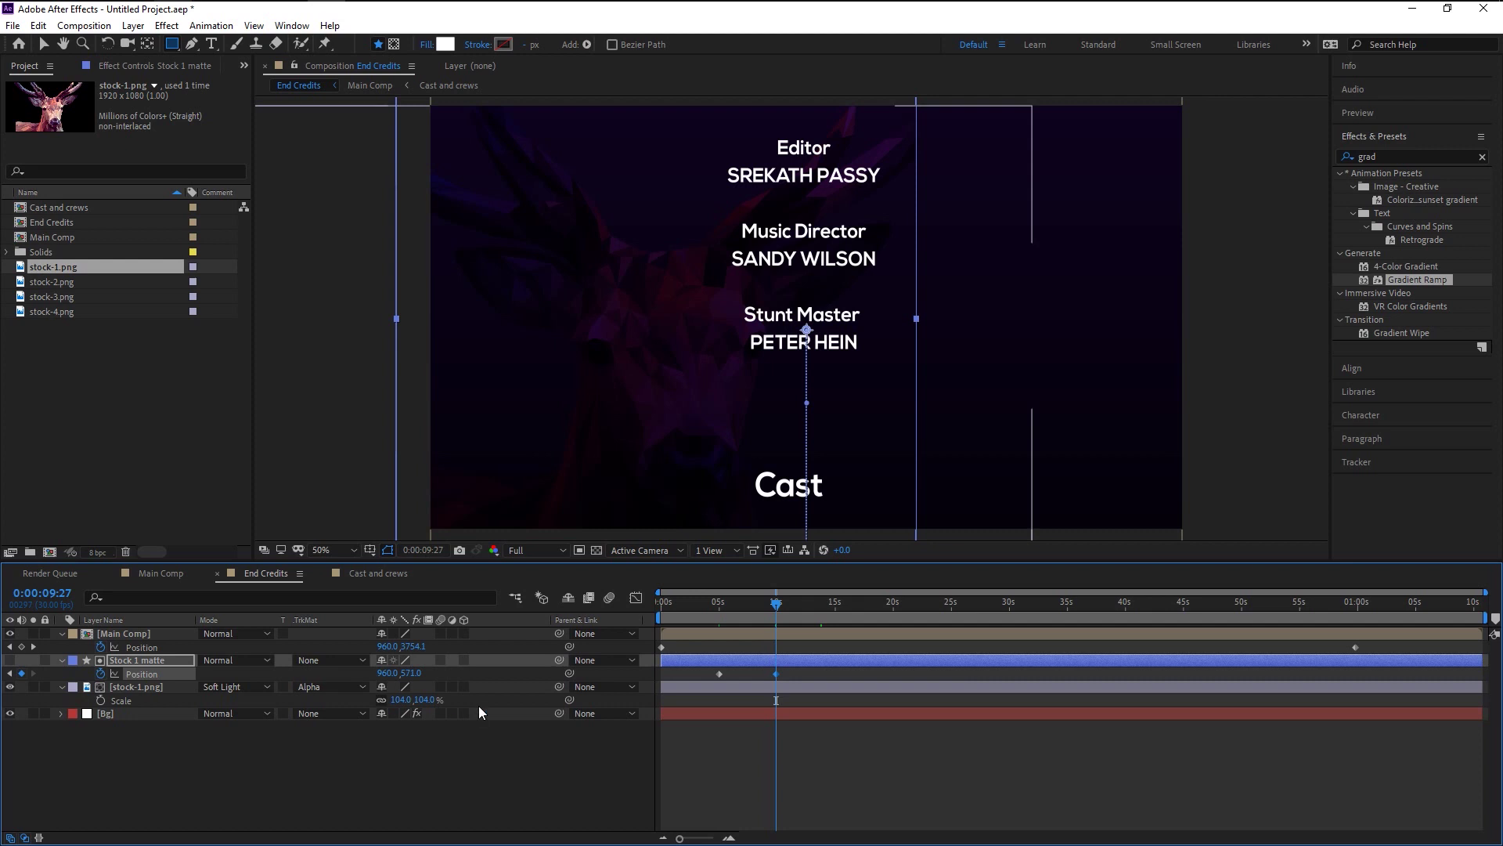
{"action": "left_click_drag", "start_coordinate": [776, 696], "coordinate": [715, 695]}
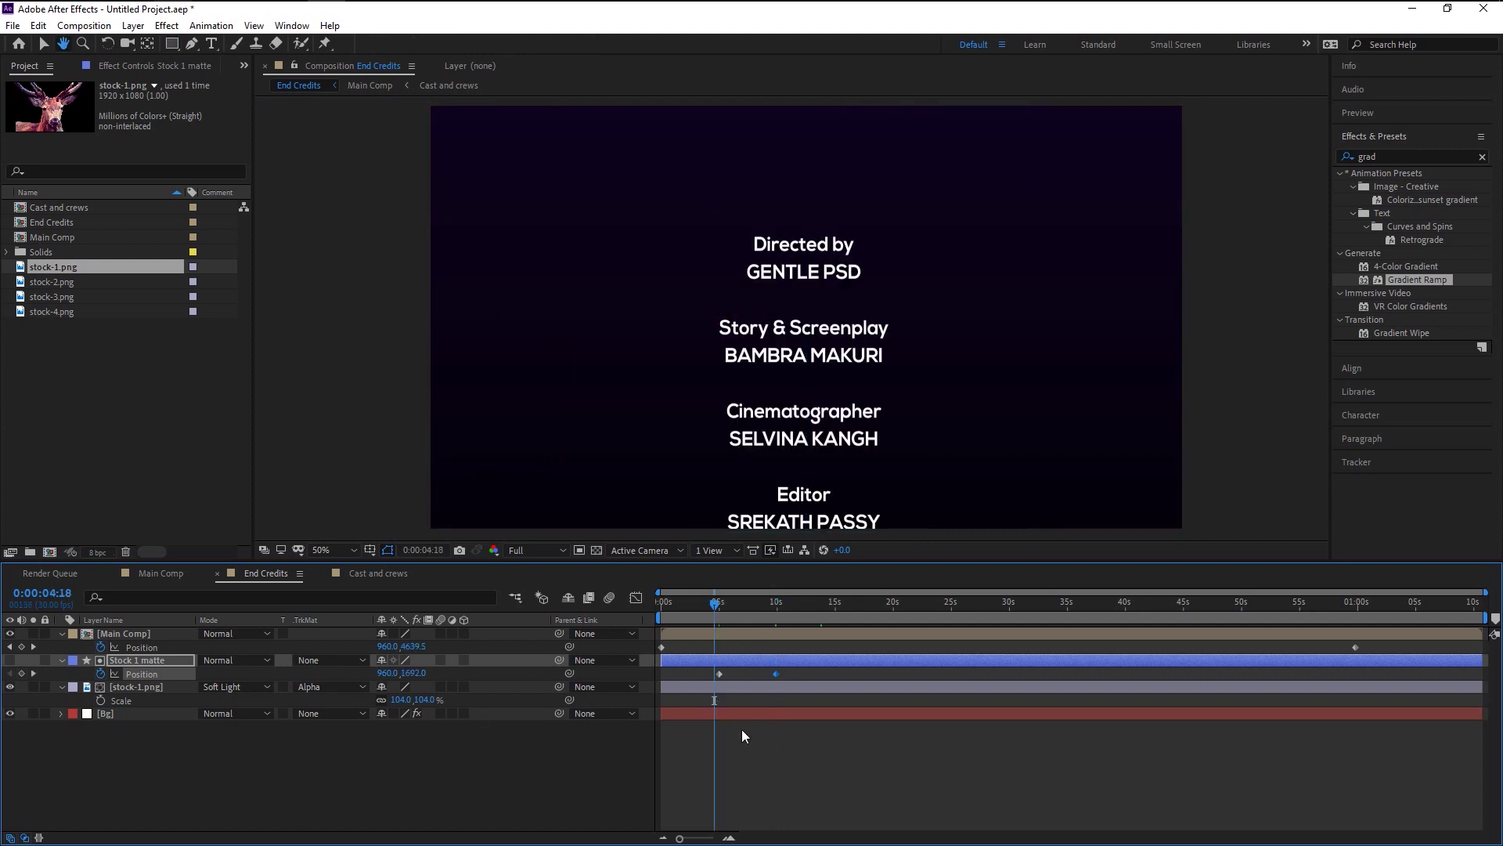
{"action": "key", "text": "space"}
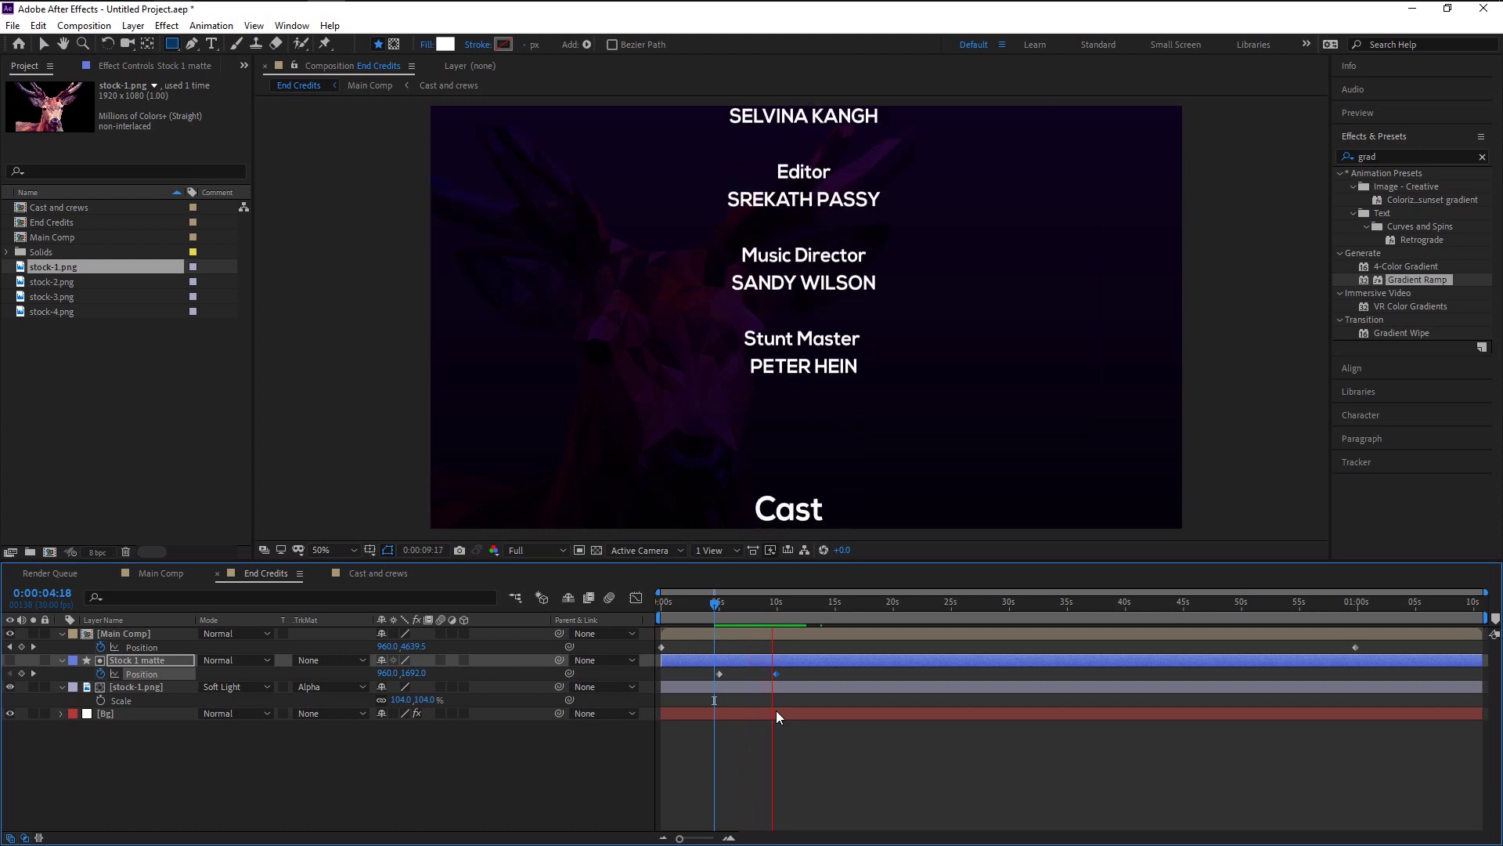
{"action": "left_click_drag", "start_coordinate": [775, 674], "coordinate": [755, 676]}
{"action": "left_click_drag", "start_coordinate": [763, 605], "coordinate": [796, 616]}
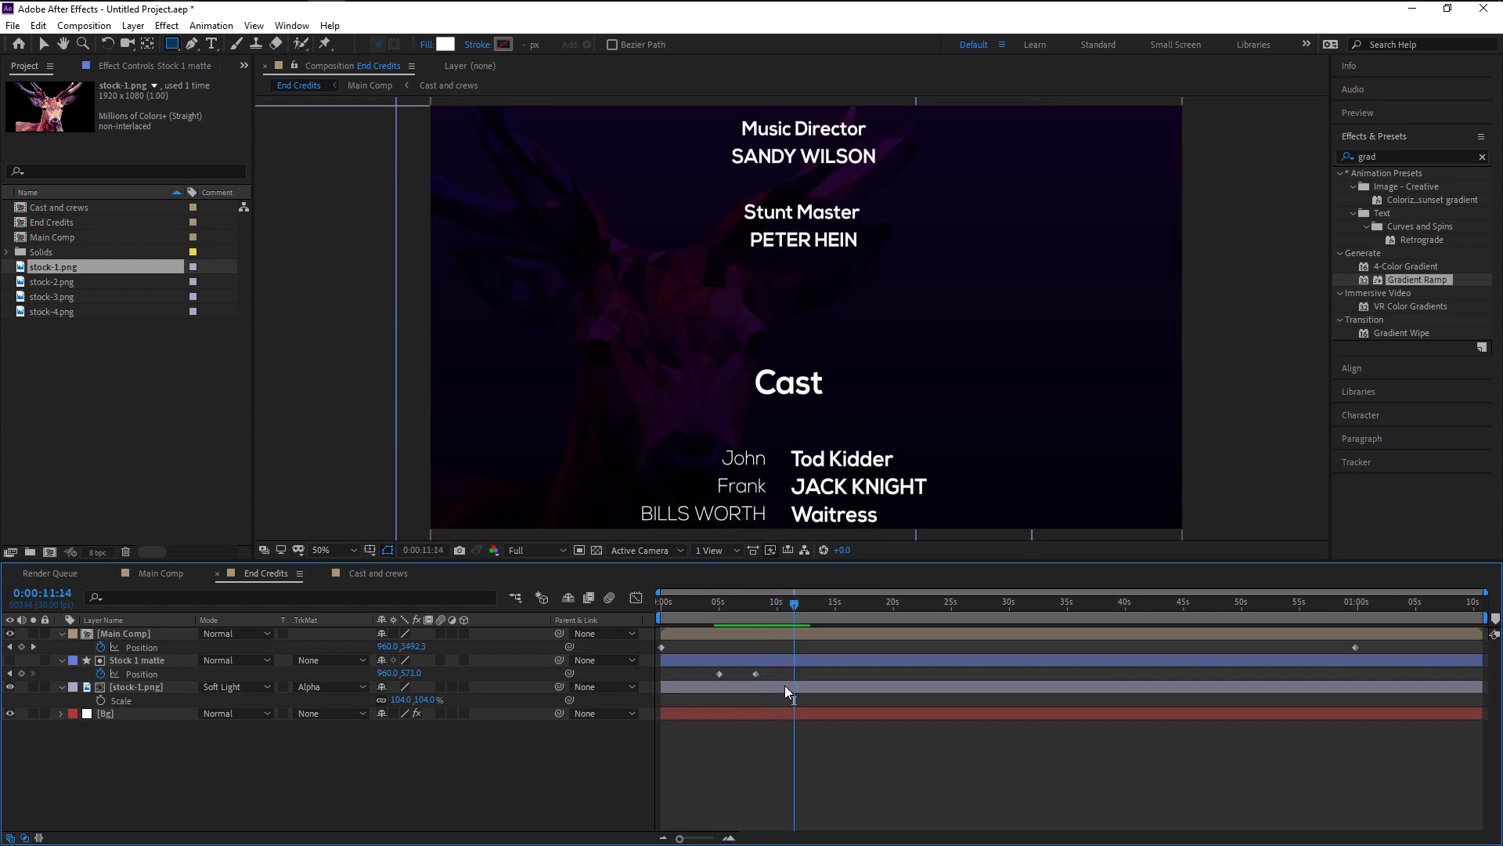
Add a hold keyframe at 11s, then lower the matte to 960,1894 by 13s to hide the stag.
{"action": "left_click_drag", "start_coordinate": [793, 604], "coordinate": [789, 603]}
{"action": "left_click", "coordinate": [789, 661]}
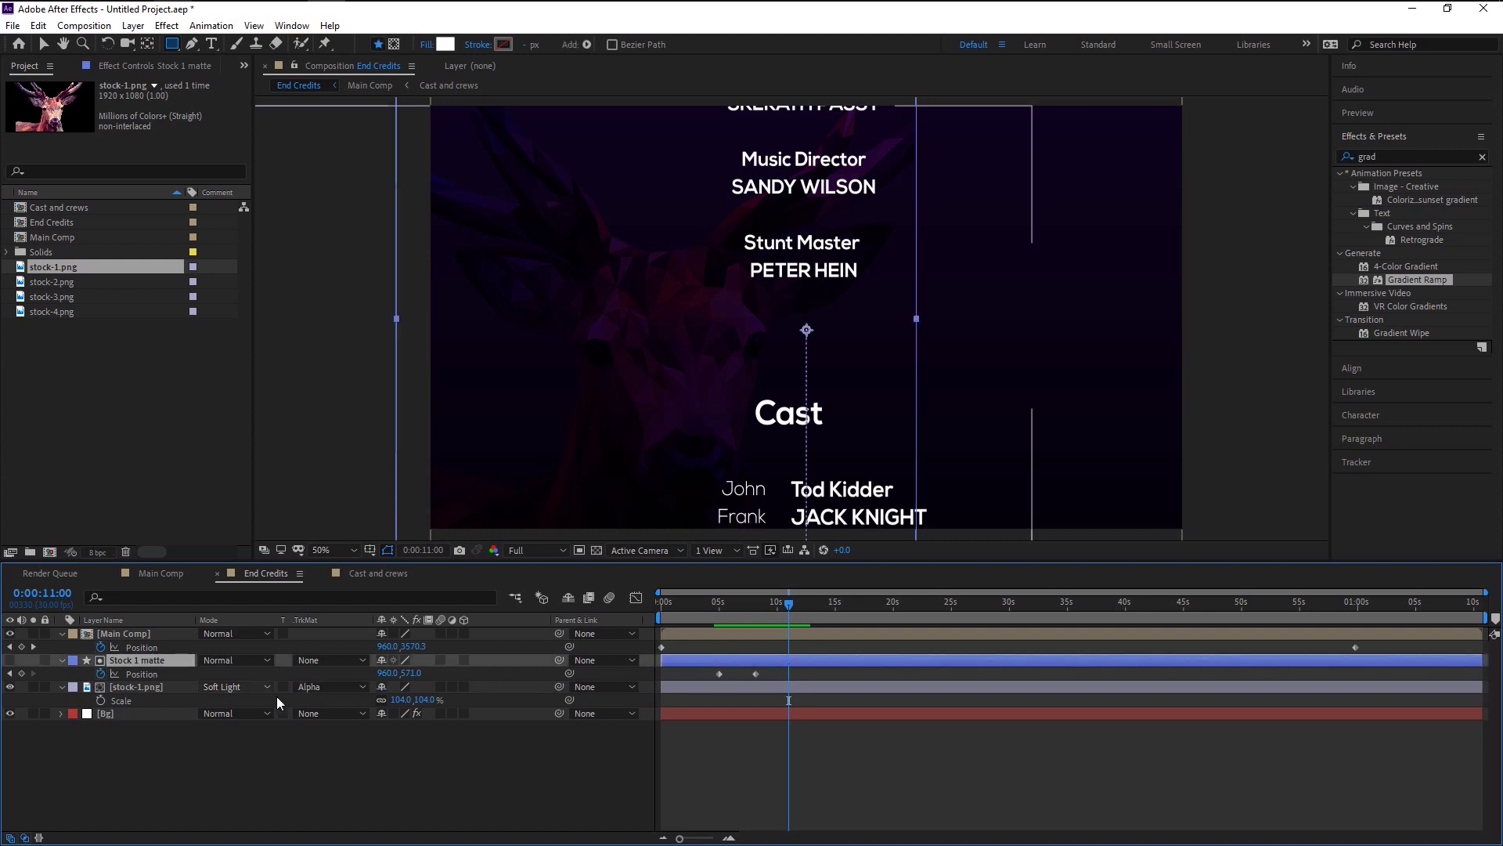
{"action": "left_click", "coordinate": [21, 673]}
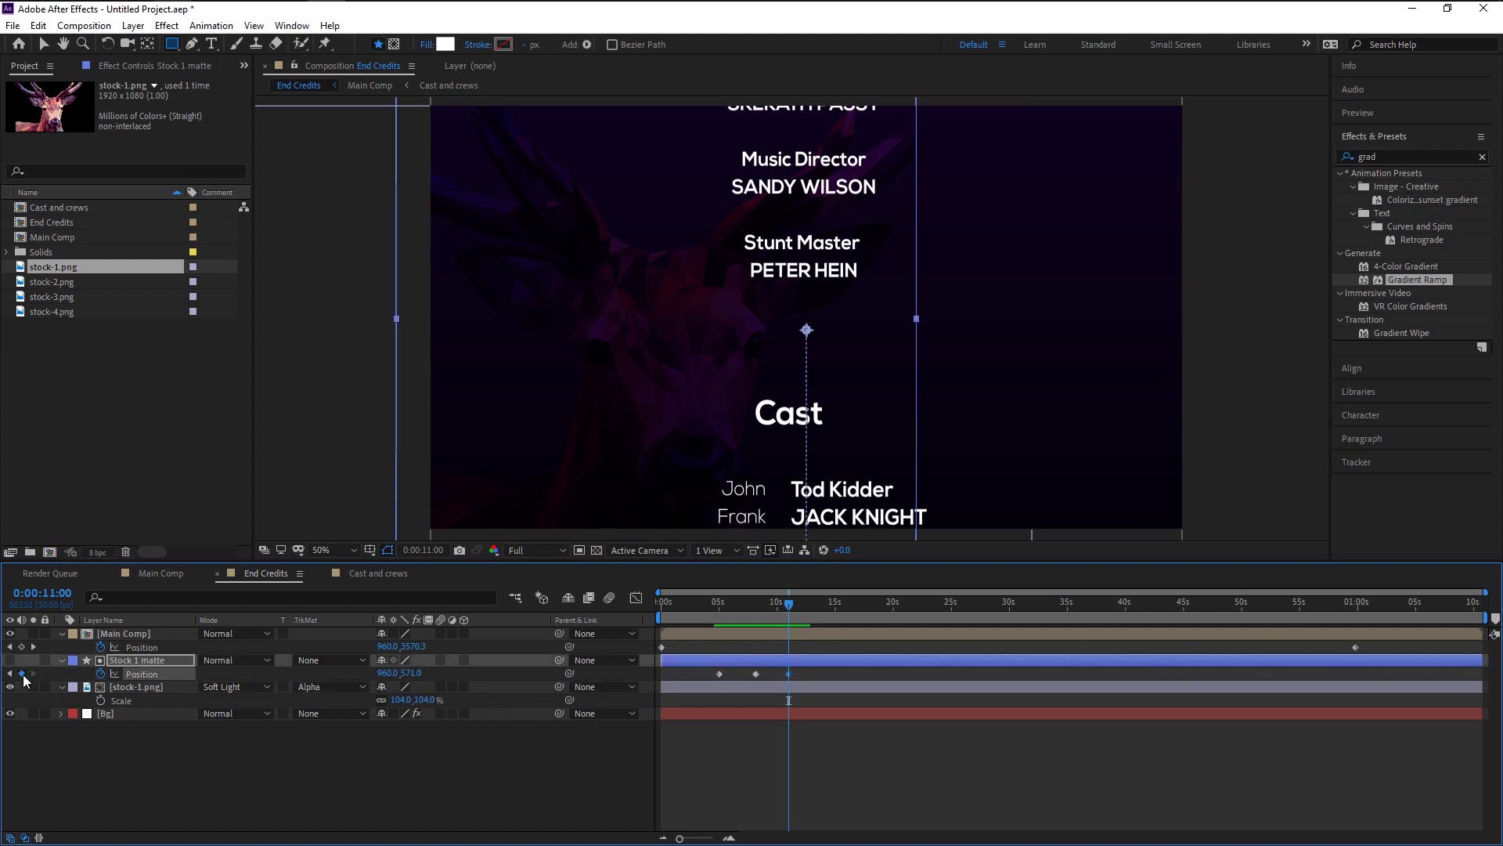
{"action": "left_click_drag", "start_coordinate": [790, 606], "coordinate": [814, 613]}
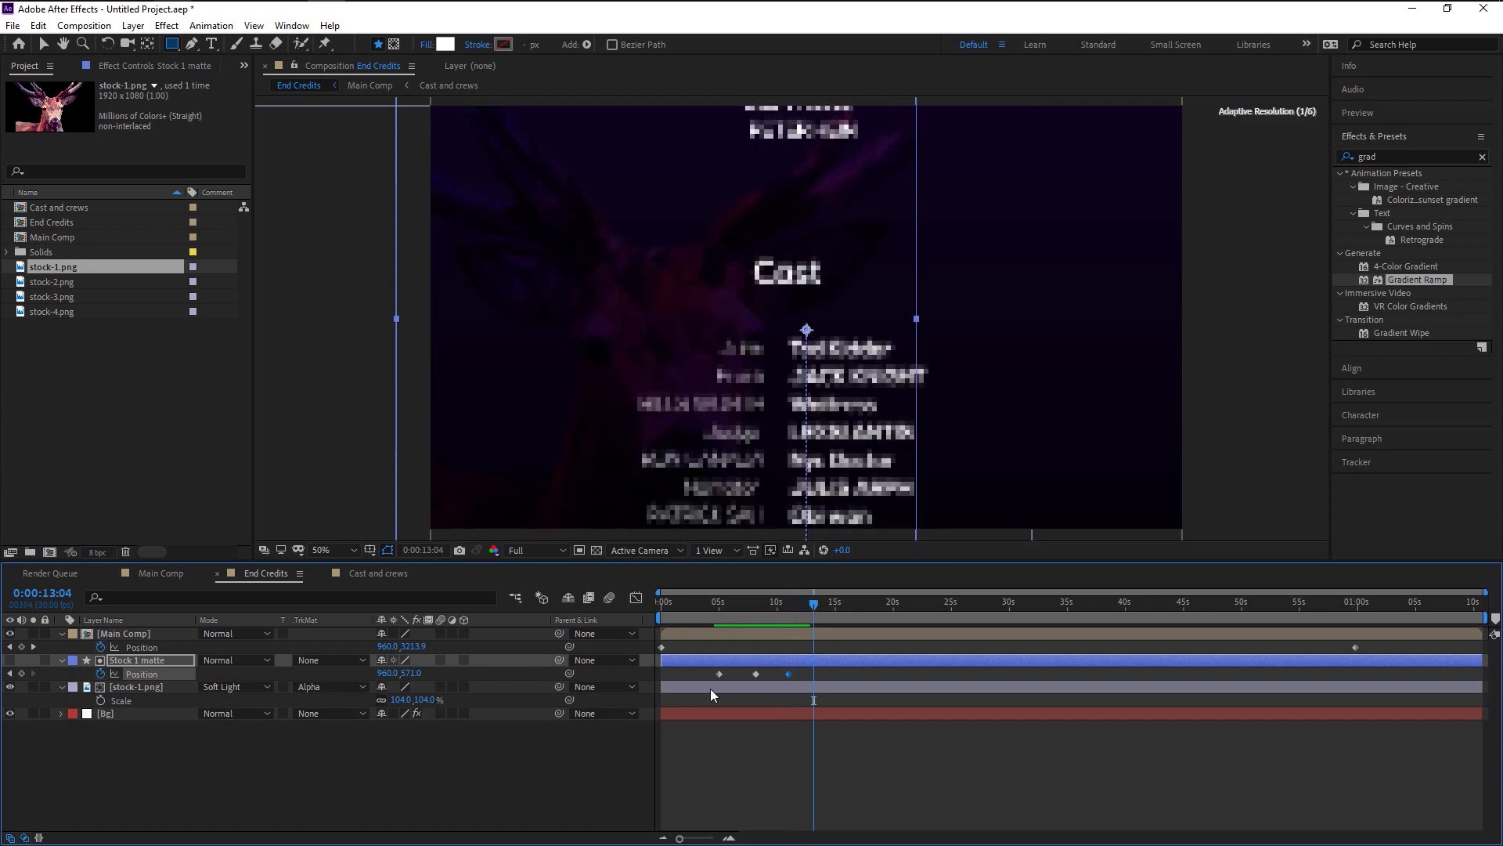
{"action": "left_click_drag", "start_coordinate": [414, 673], "coordinate": [580, 678]}
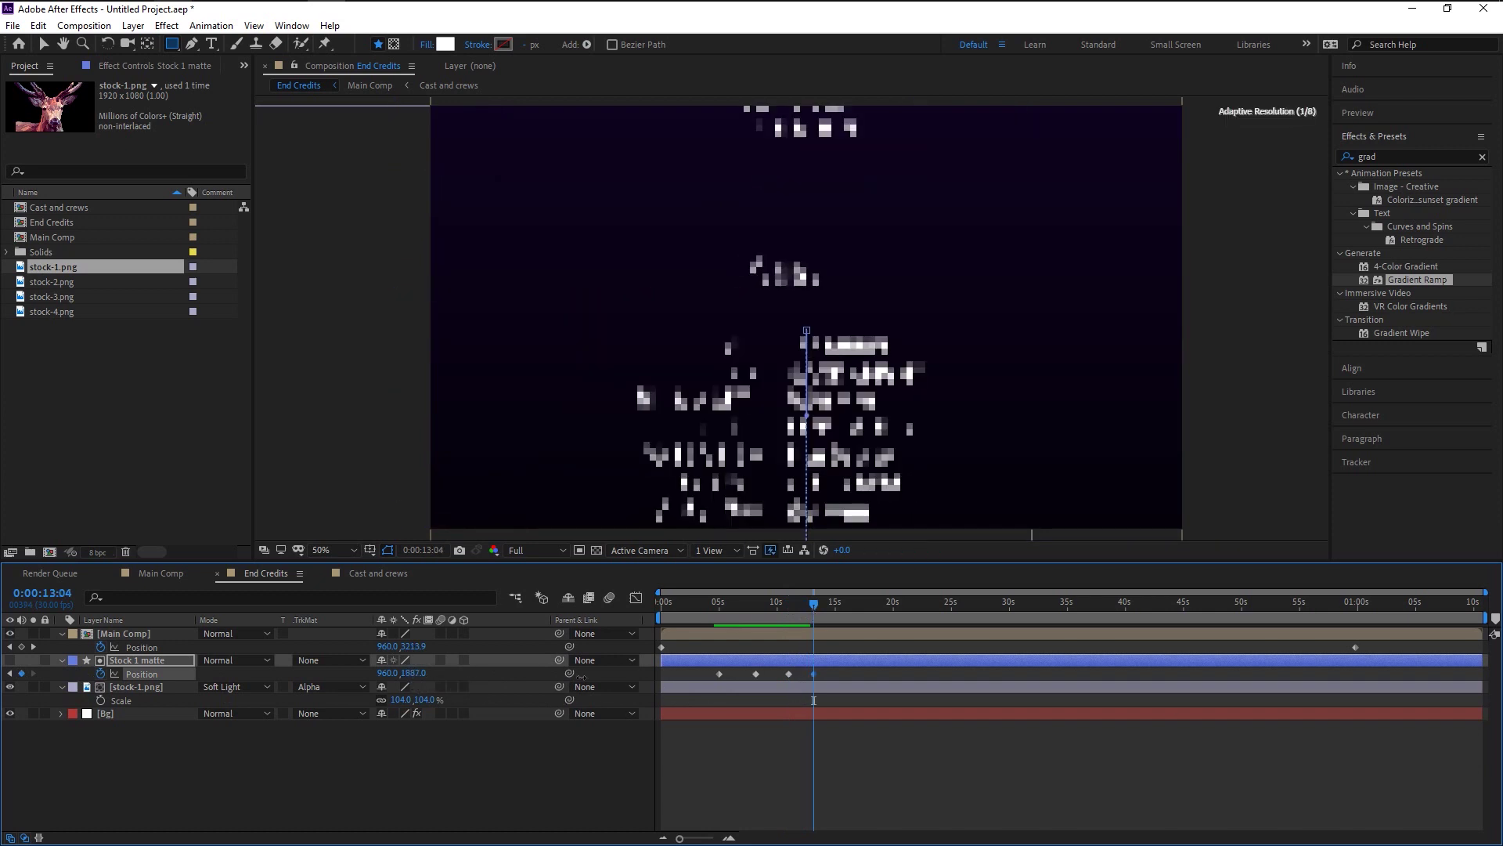
{"action": "left_click_drag", "start_coordinate": [477, 680], "coordinate": [530, 743]}
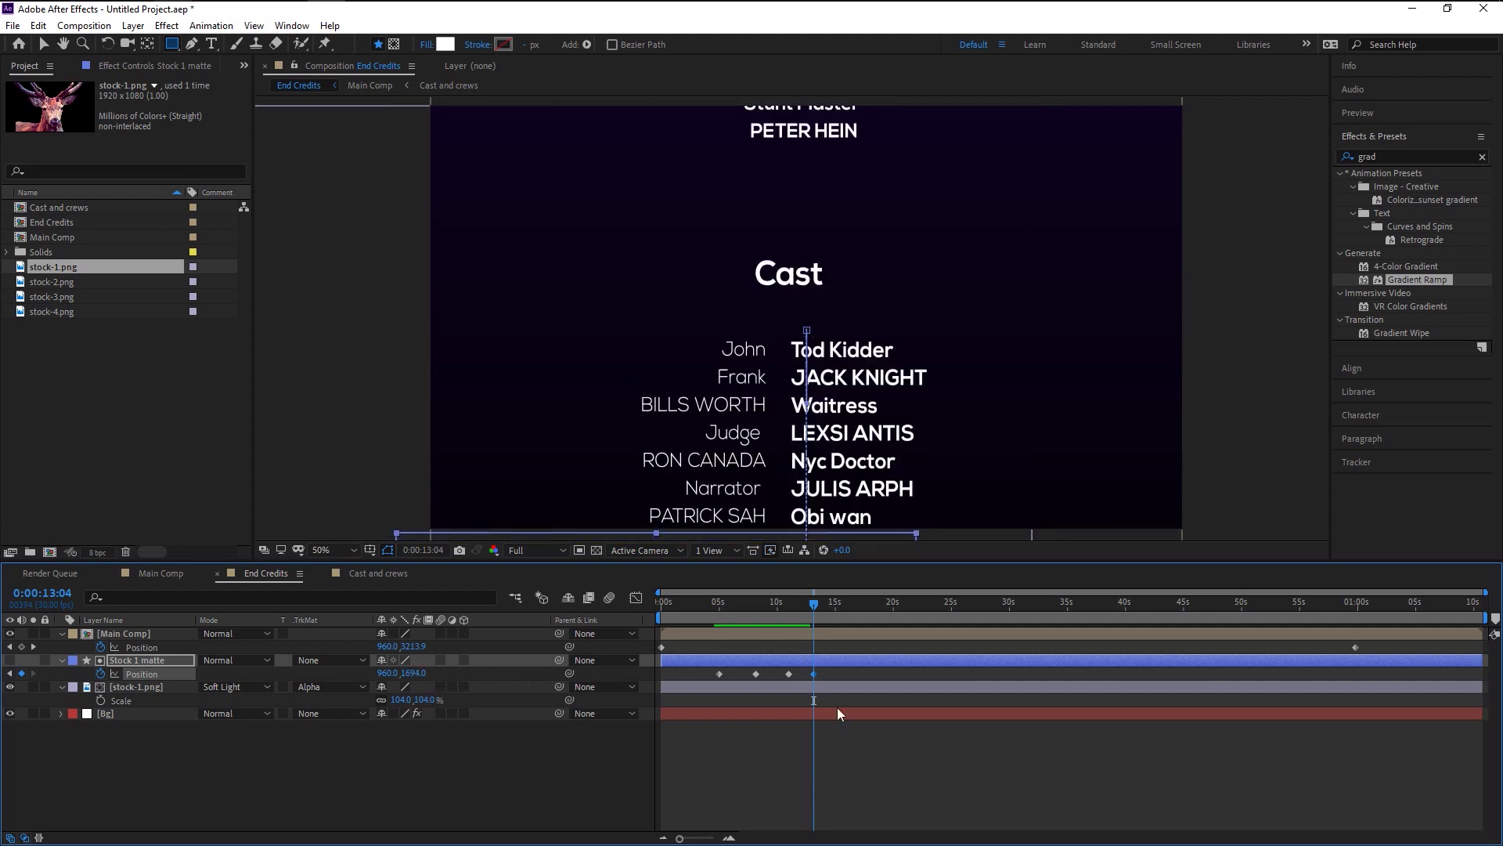
{"action": "left_click", "coordinate": [218, 770]}
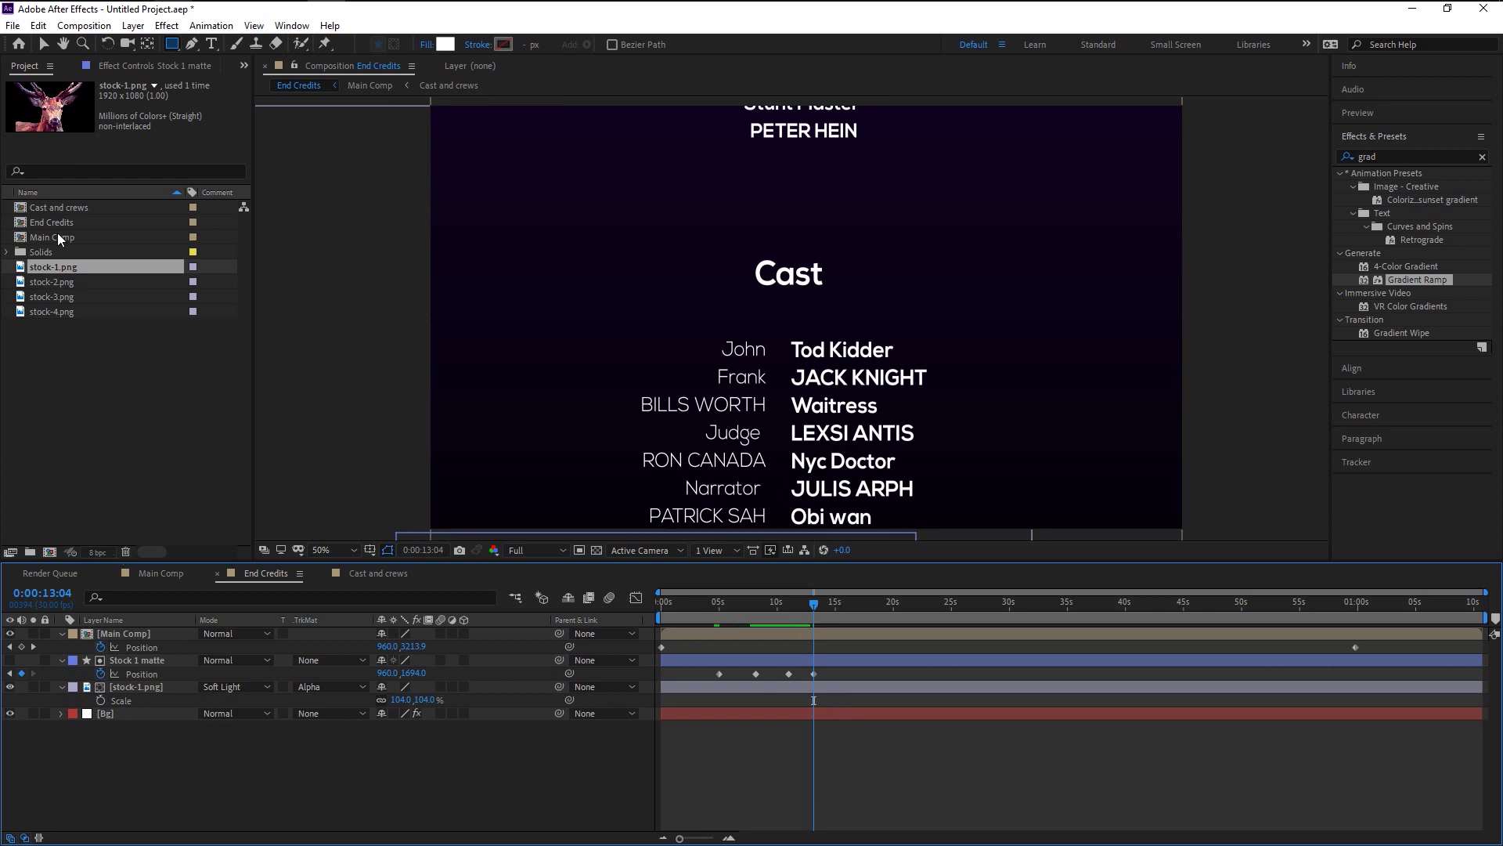
Add the lion image stock-2.png above Bg in Soft Light mode and shift it right.
{"action": "left_click_drag", "start_coordinate": [64, 277], "coordinate": [171, 694]}
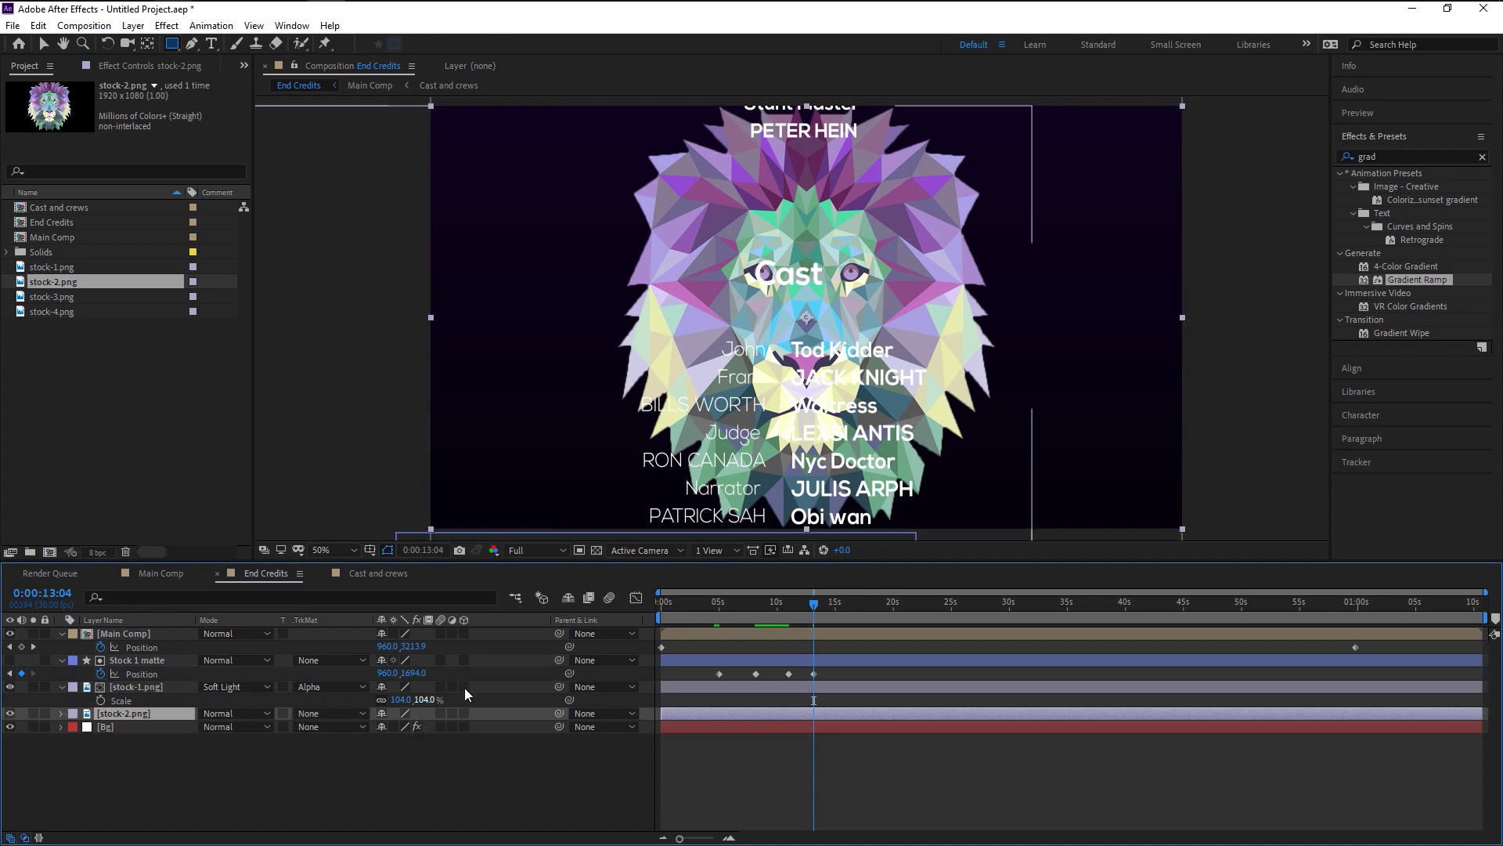
{"action": "left_click", "coordinate": [263, 715]}
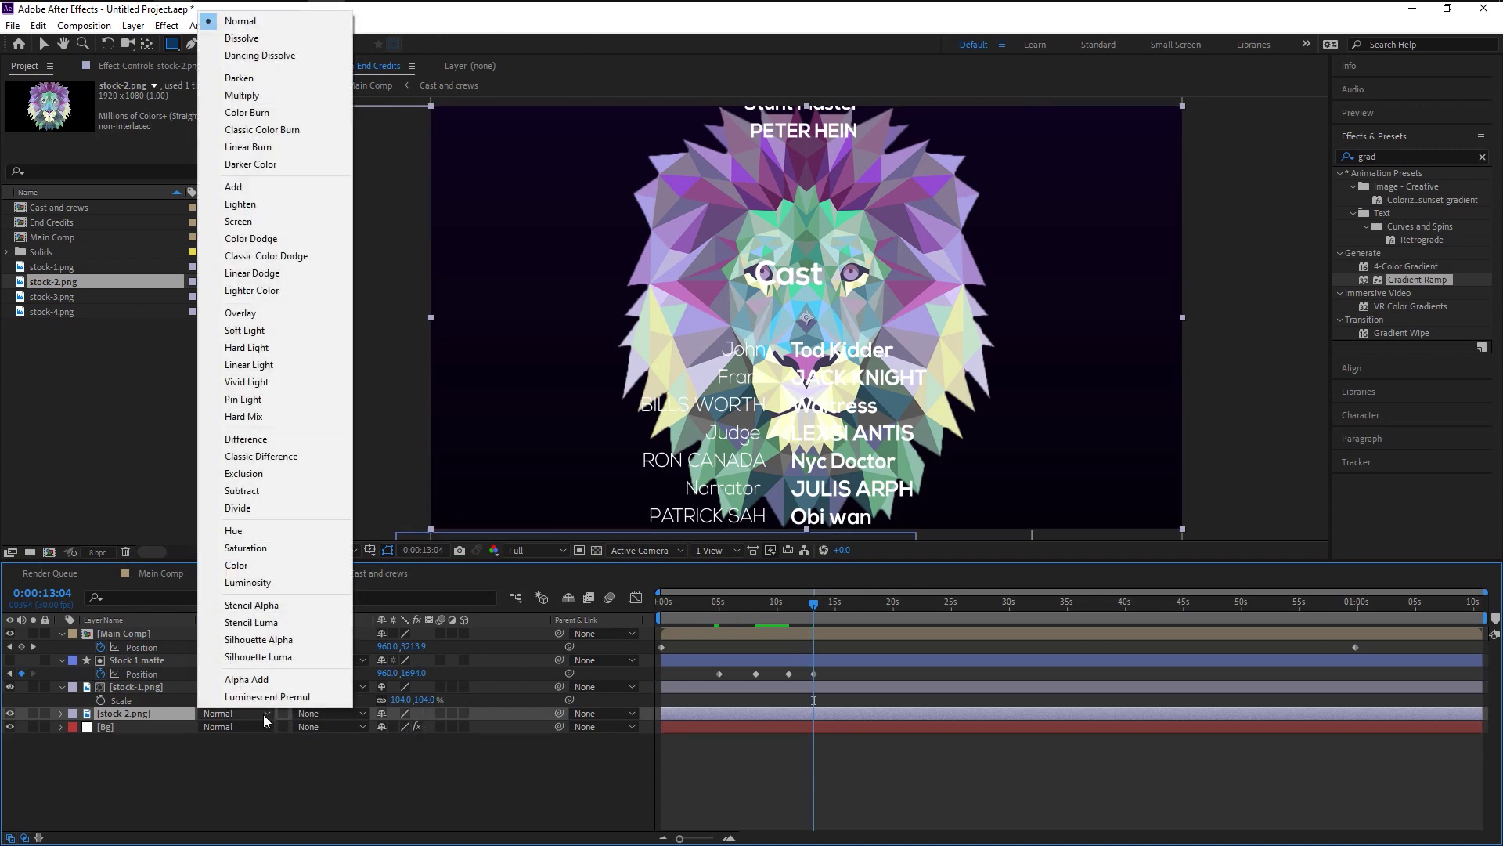
{"action": "left_click", "coordinate": [265, 335]}
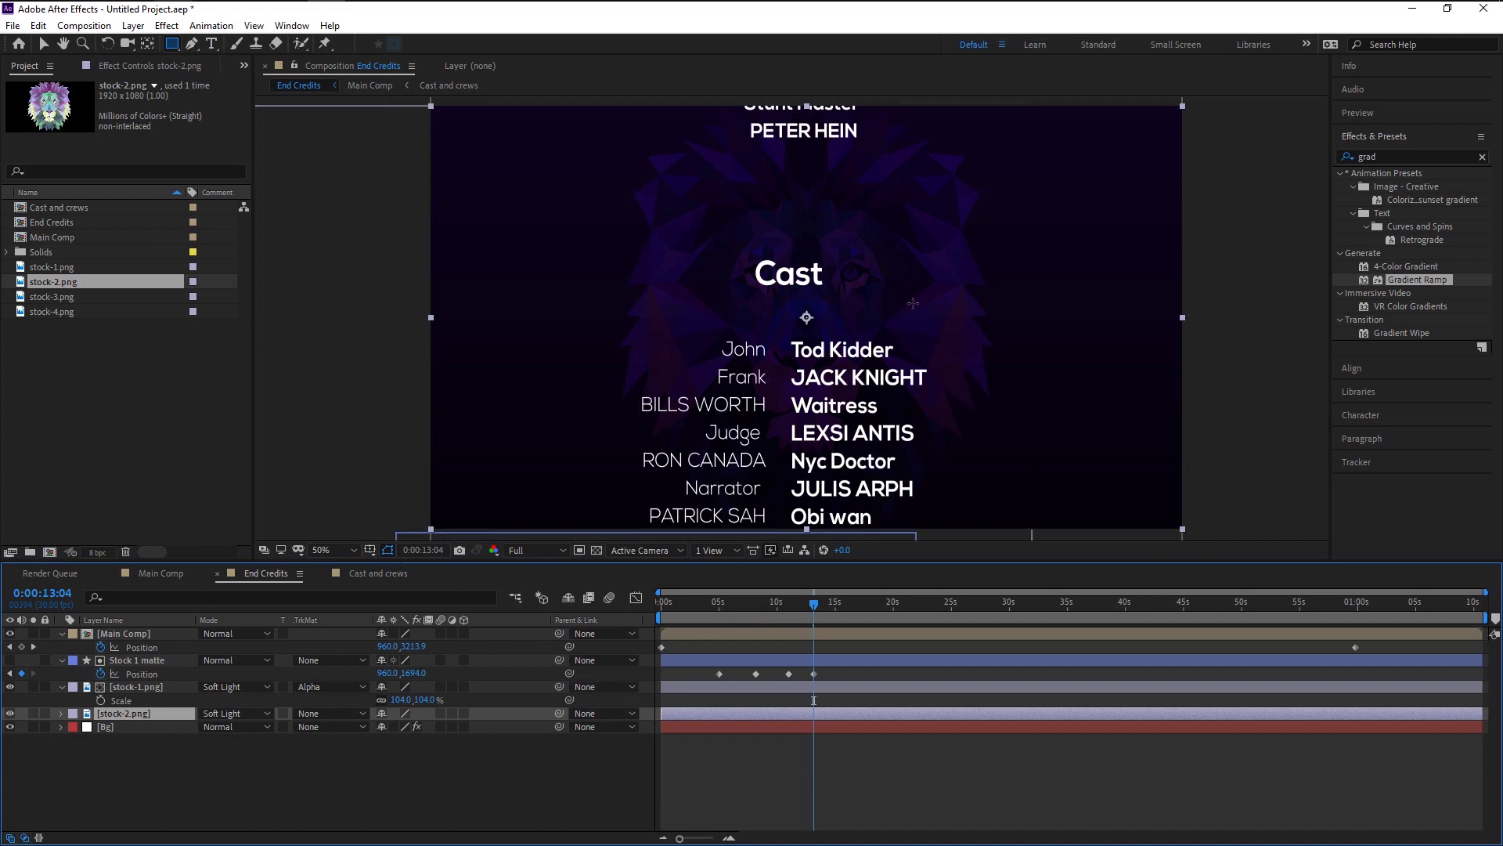
{"action": "key", "text": "v"}
{"action": "left_click_drag", "start_coordinate": [908, 279], "coordinate": [1101, 278]}
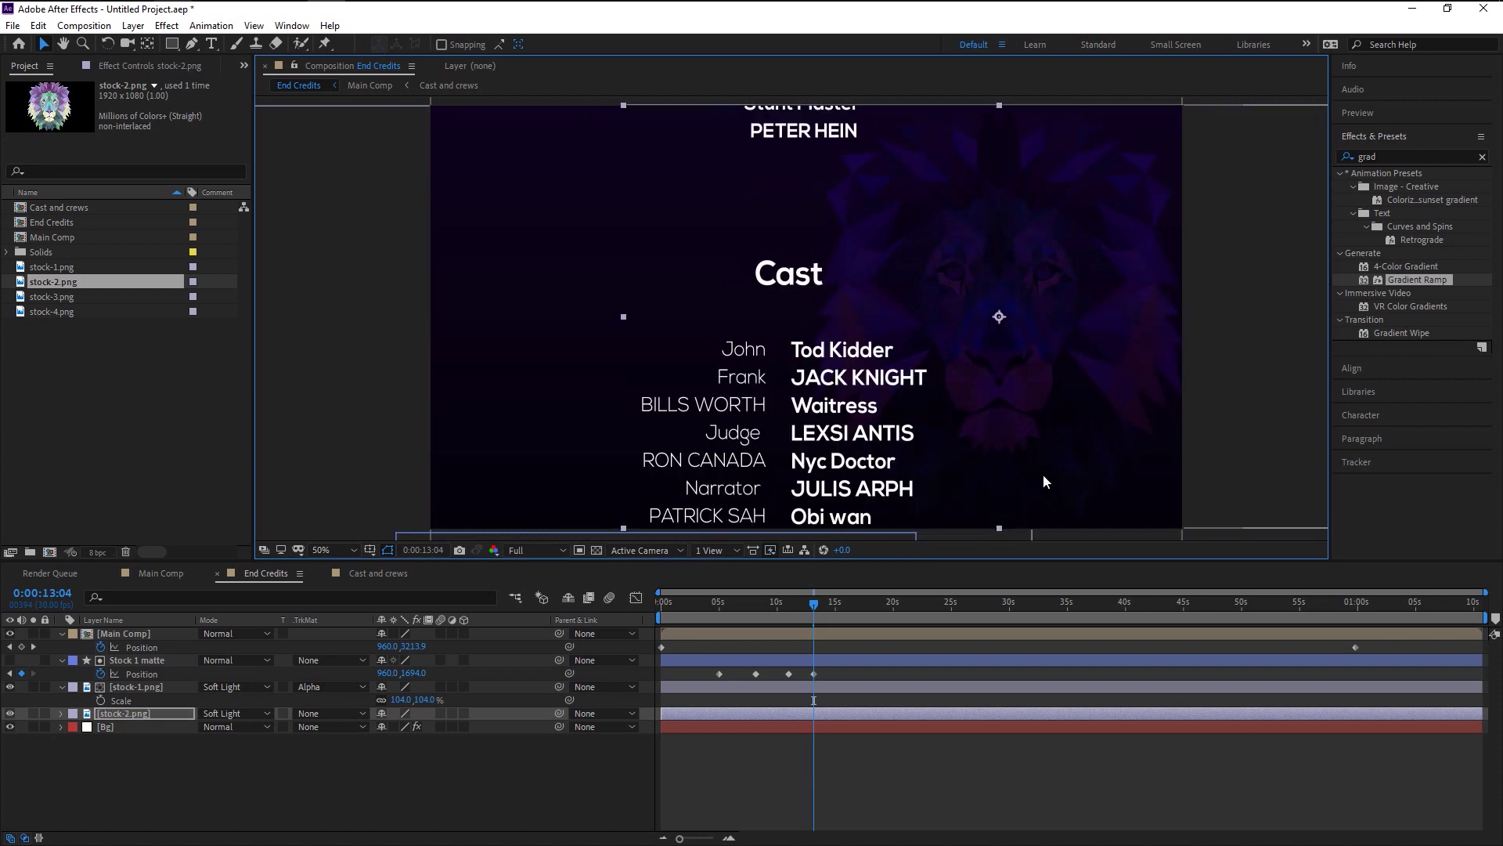
Draw a closed four-point Pen shape near the upper right of the frame.
{"action": "key", "text": "g"}
{"action": "left_click", "coordinate": [191, 759]}
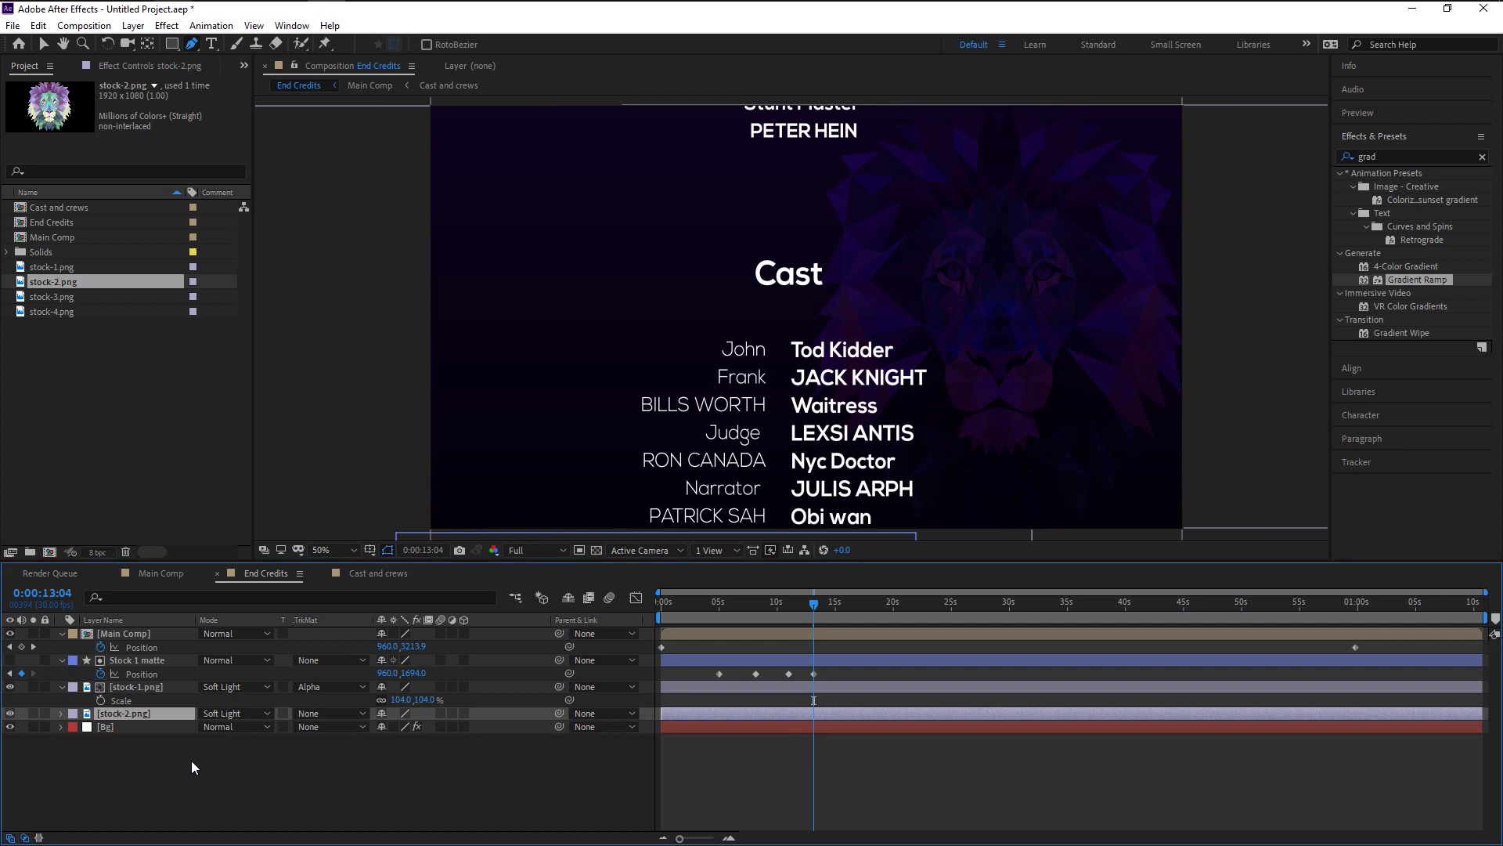
{"action": "scroll", "coordinate": [733, 240], "scroll_direction": "down", "scroll_amount": 2}
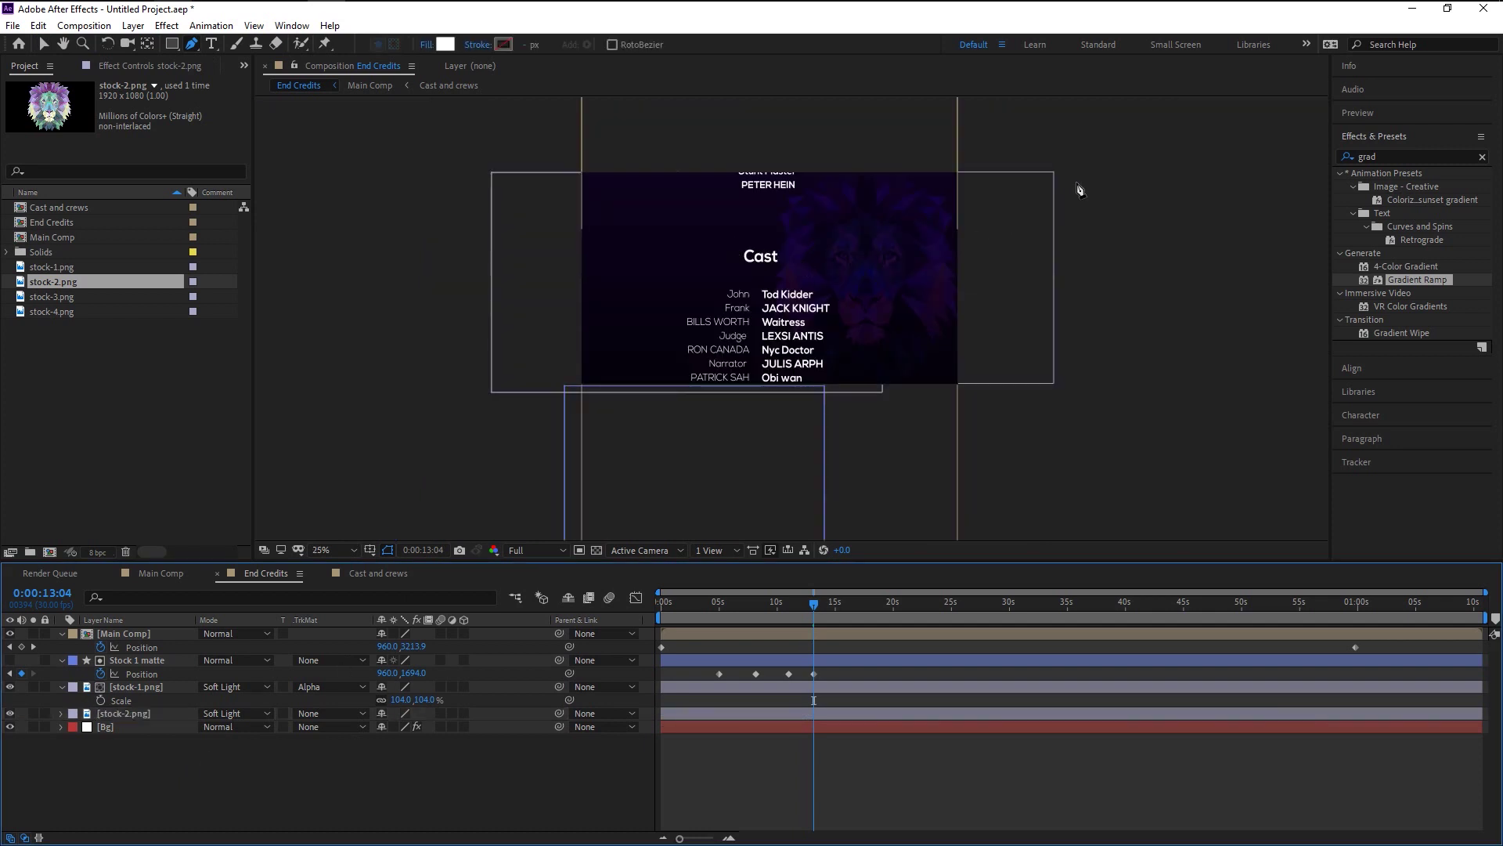
{"action": "left_click", "coordinate": [1004, 135]}
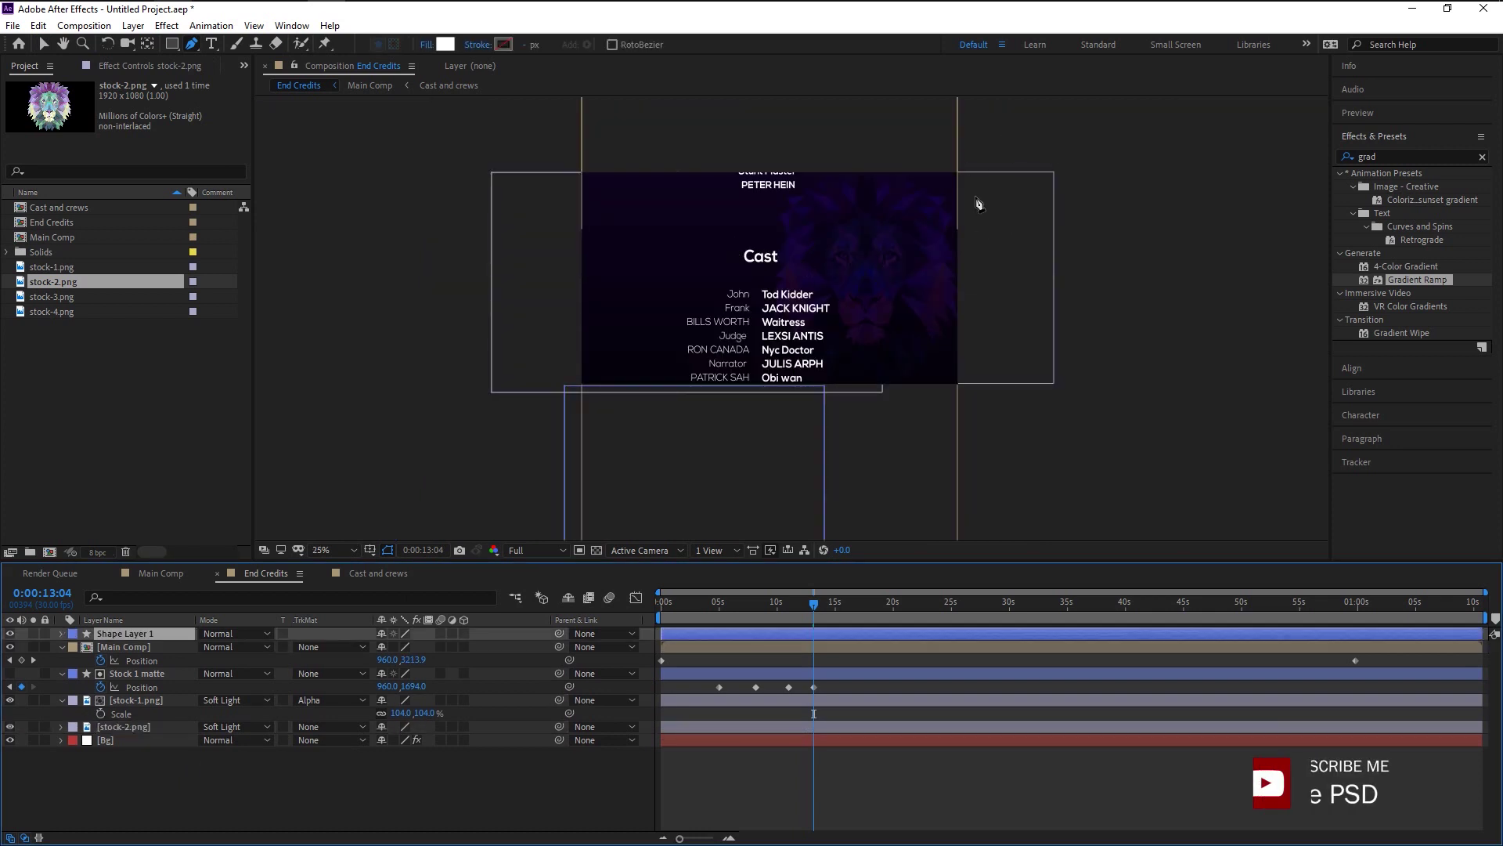
{"action": "left_click", "coordinate": [823, 428]}
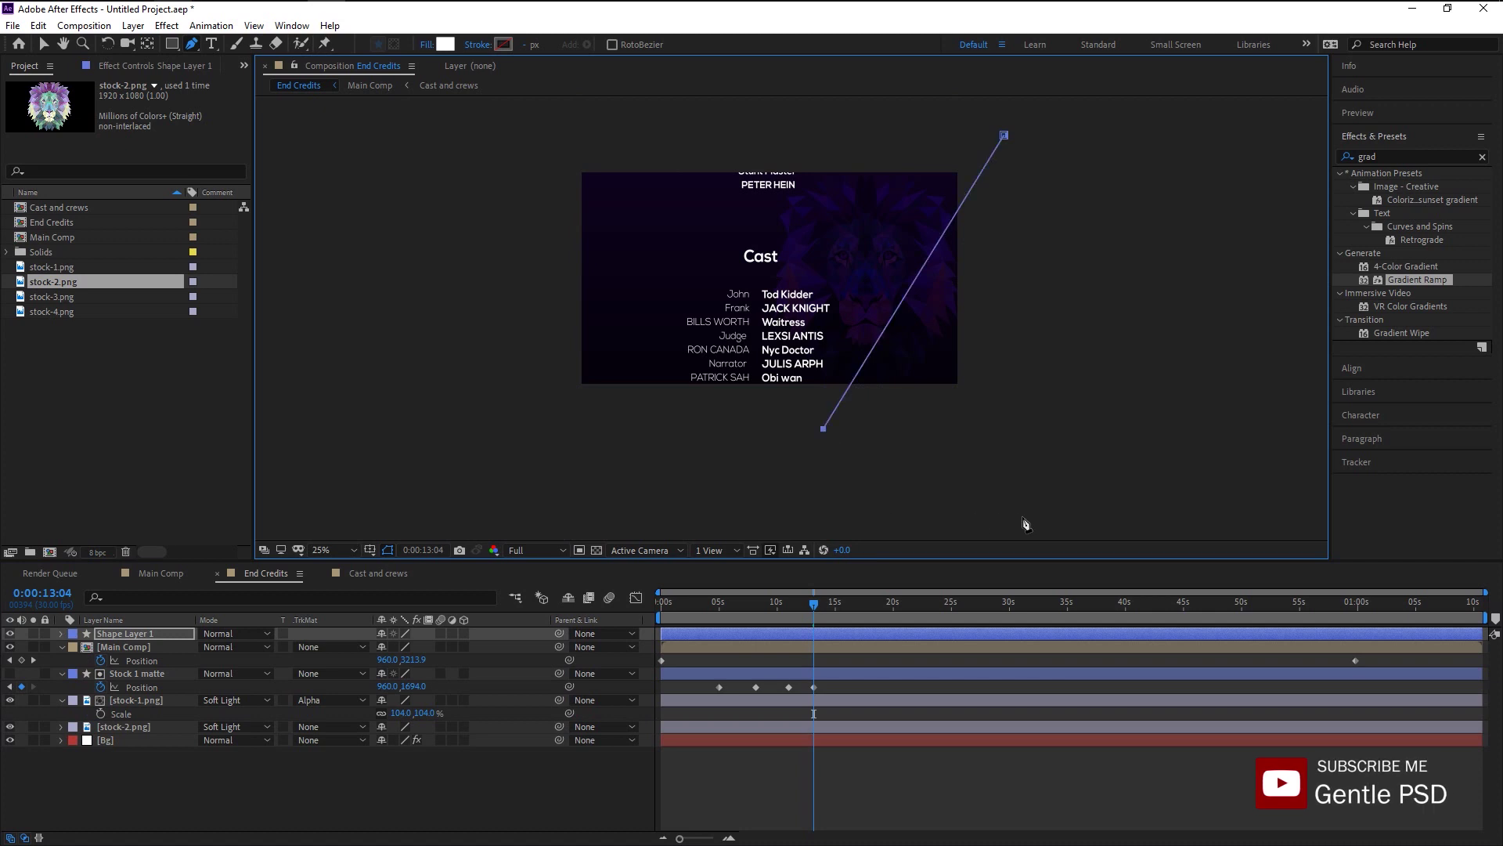
{"action": "left_click", "coordinate": [1058, 536]}
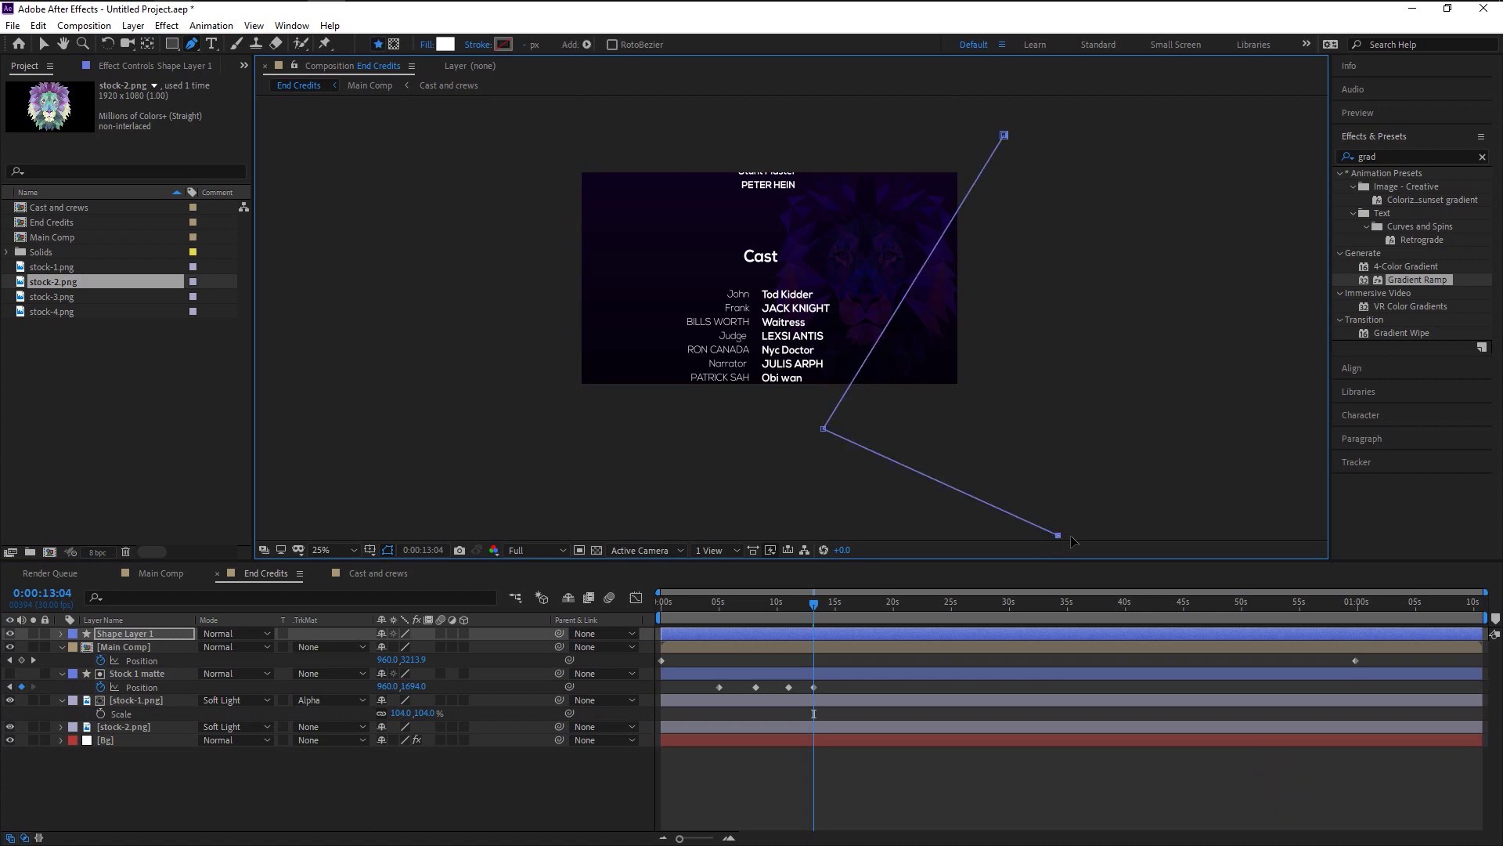
{"action": "left_click", "coordinate": [1262, 256]}
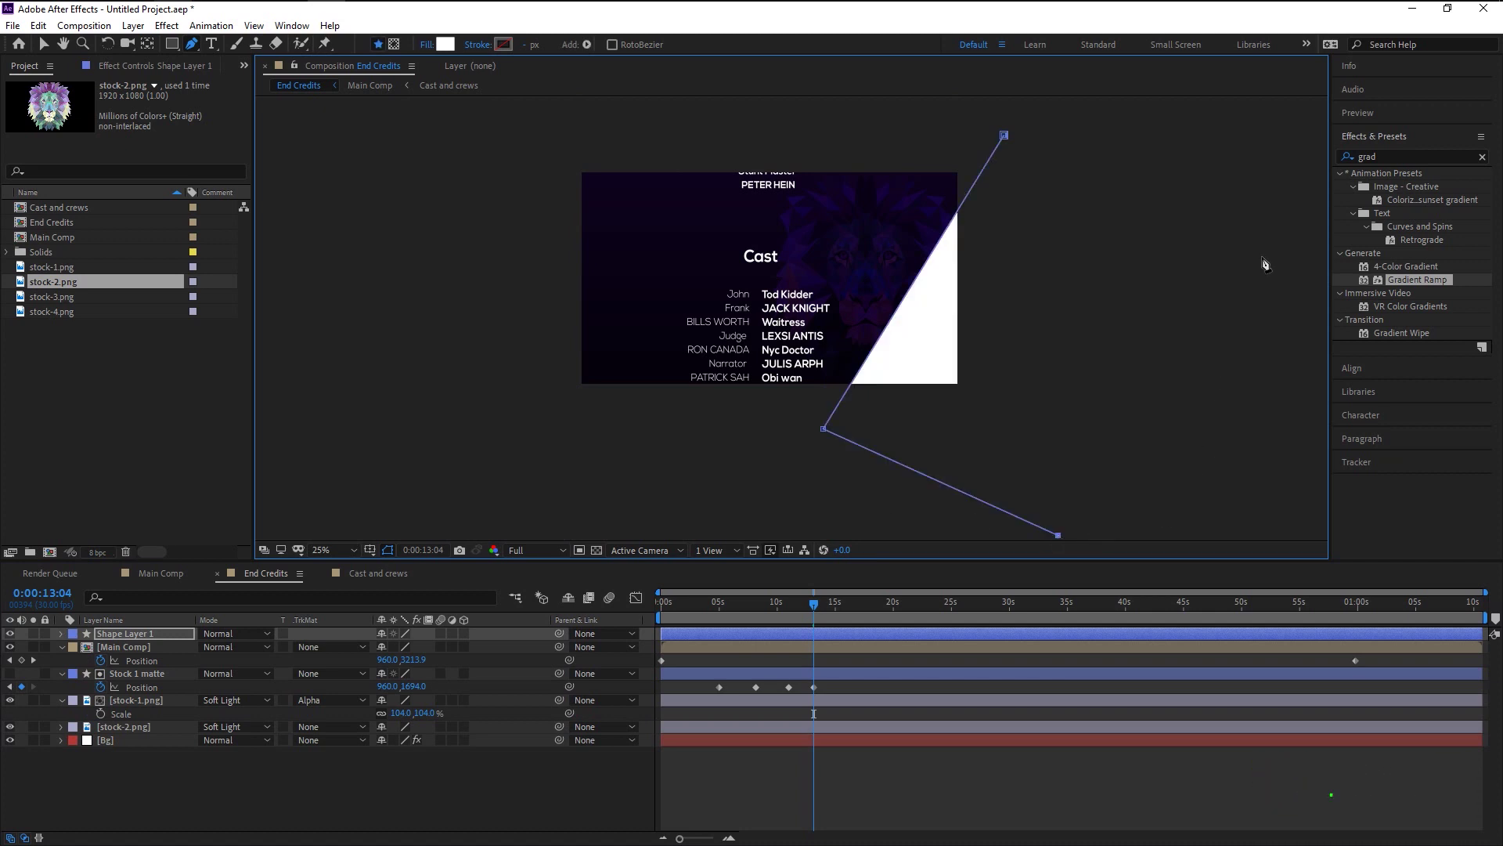
{"action": "left_click", "coordinate": [1004, 135]}
Rename the shape layer 'stock 2 matte', place it above stock-2.png, and nudge it down-right.
{"action": "left_click", "coordinate": [141, 638]}
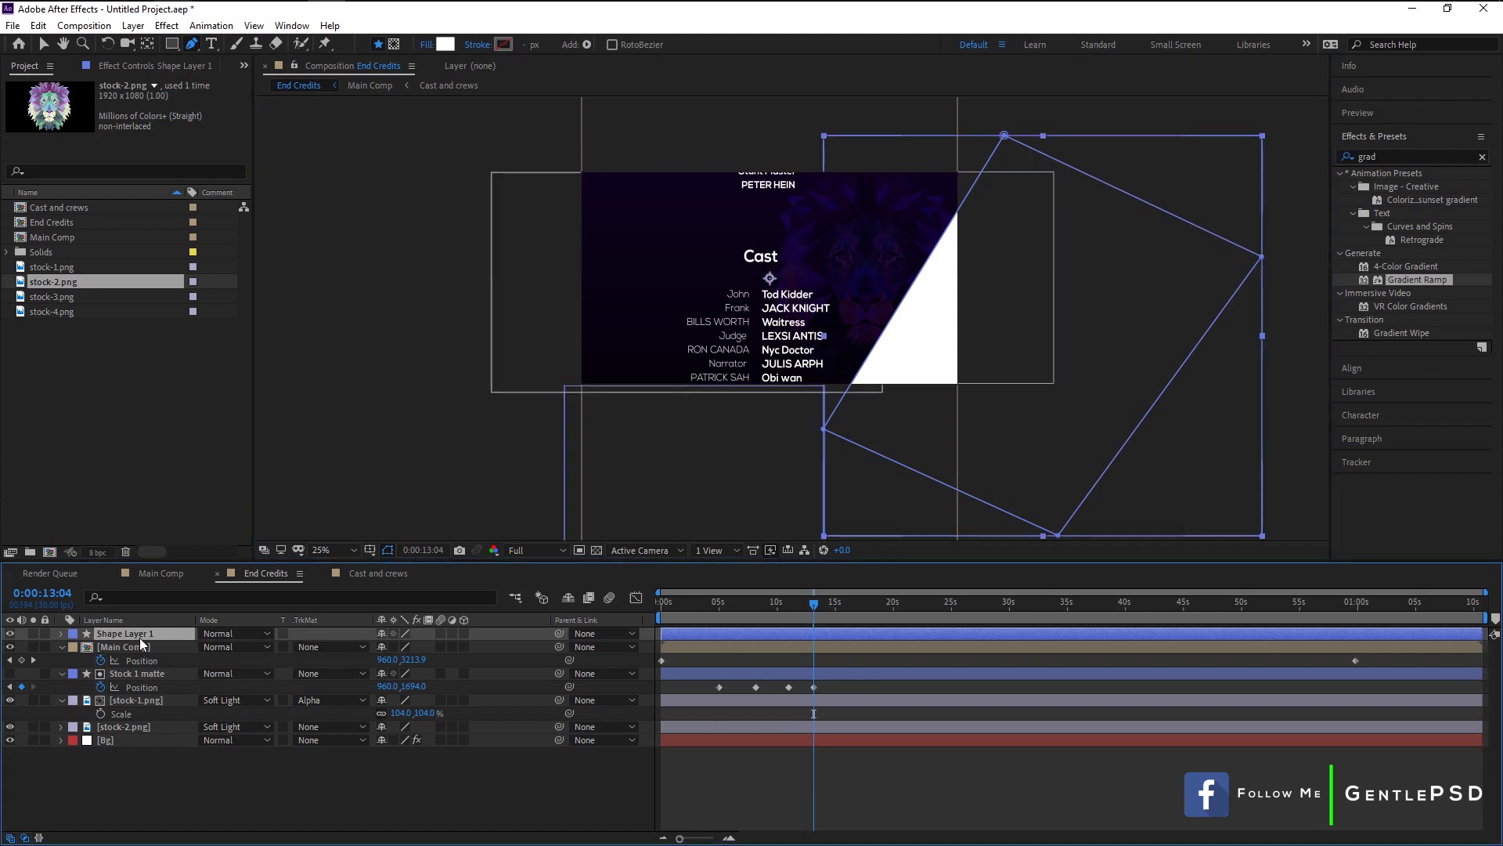
{"action": "key", "text": "Return"}
{"action": "type", "text": "stock 2 matte"}
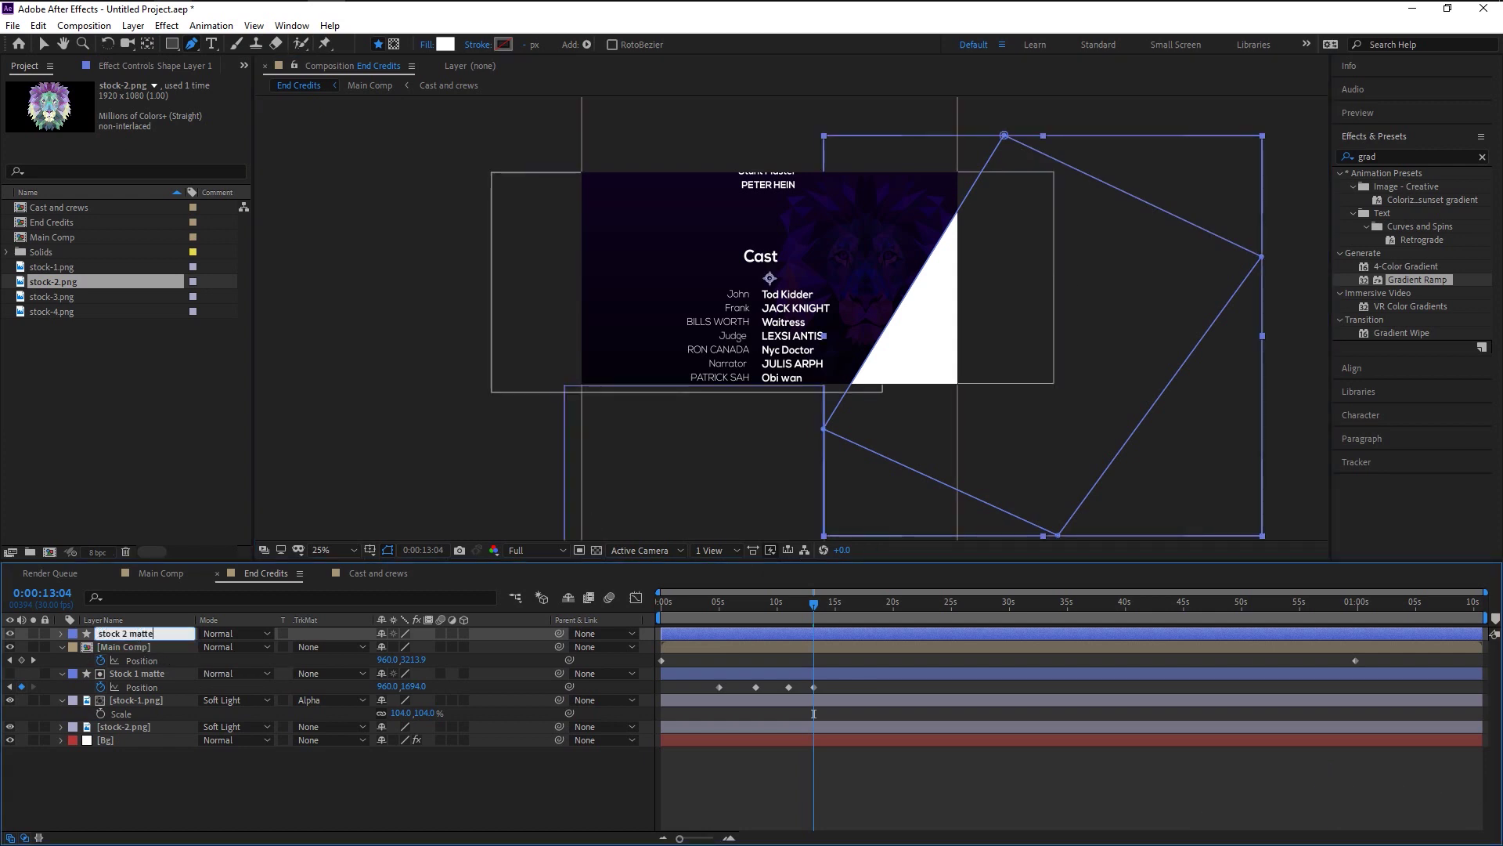
{"action": "key", "text": "Return"}
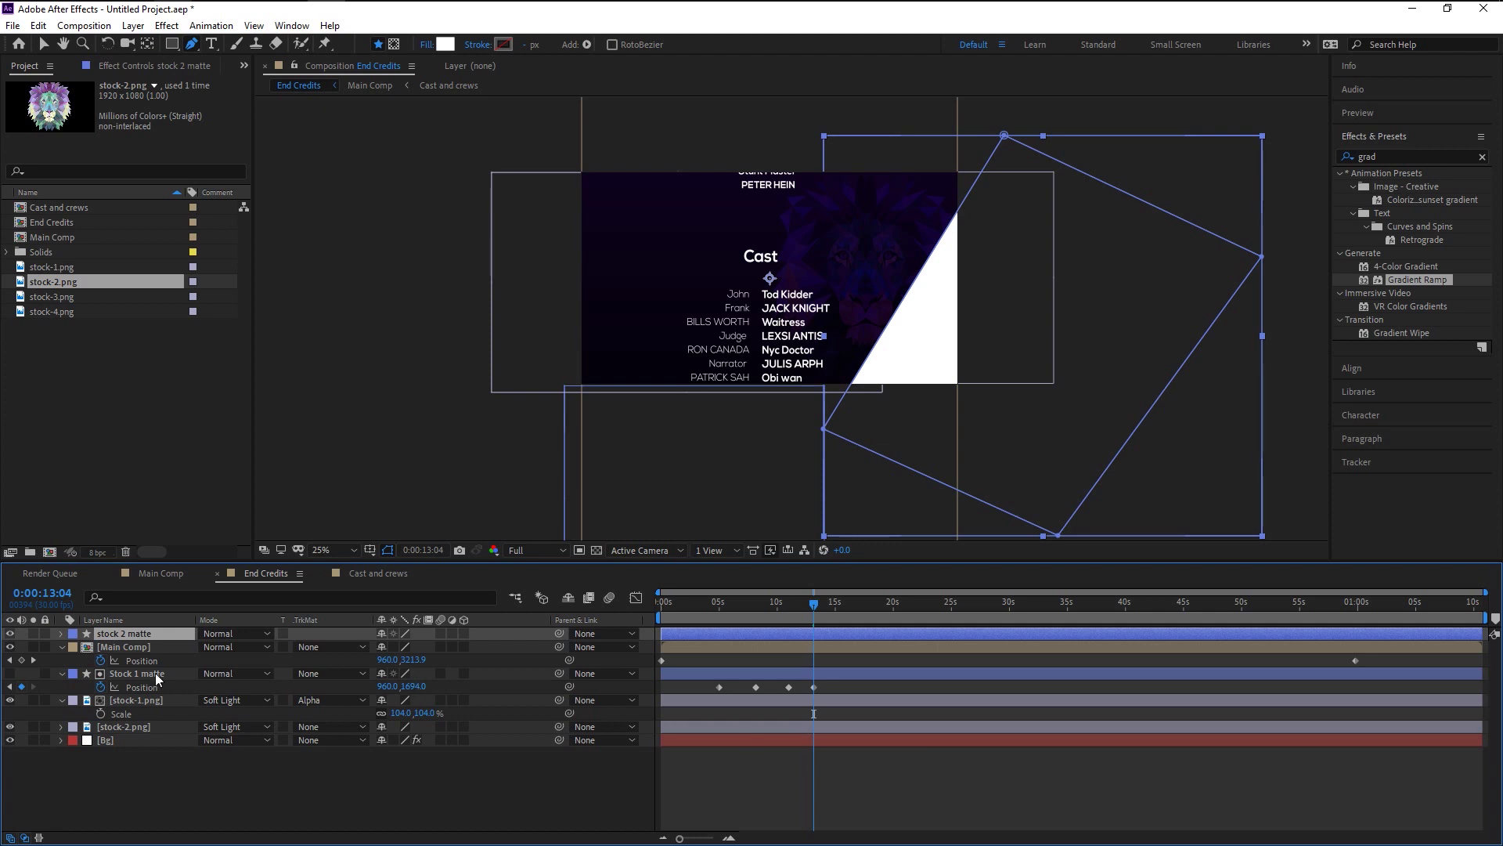
{"action": "left_click_drag", "start_coordinate": [120, 636], "coordinate": [149, 716]}
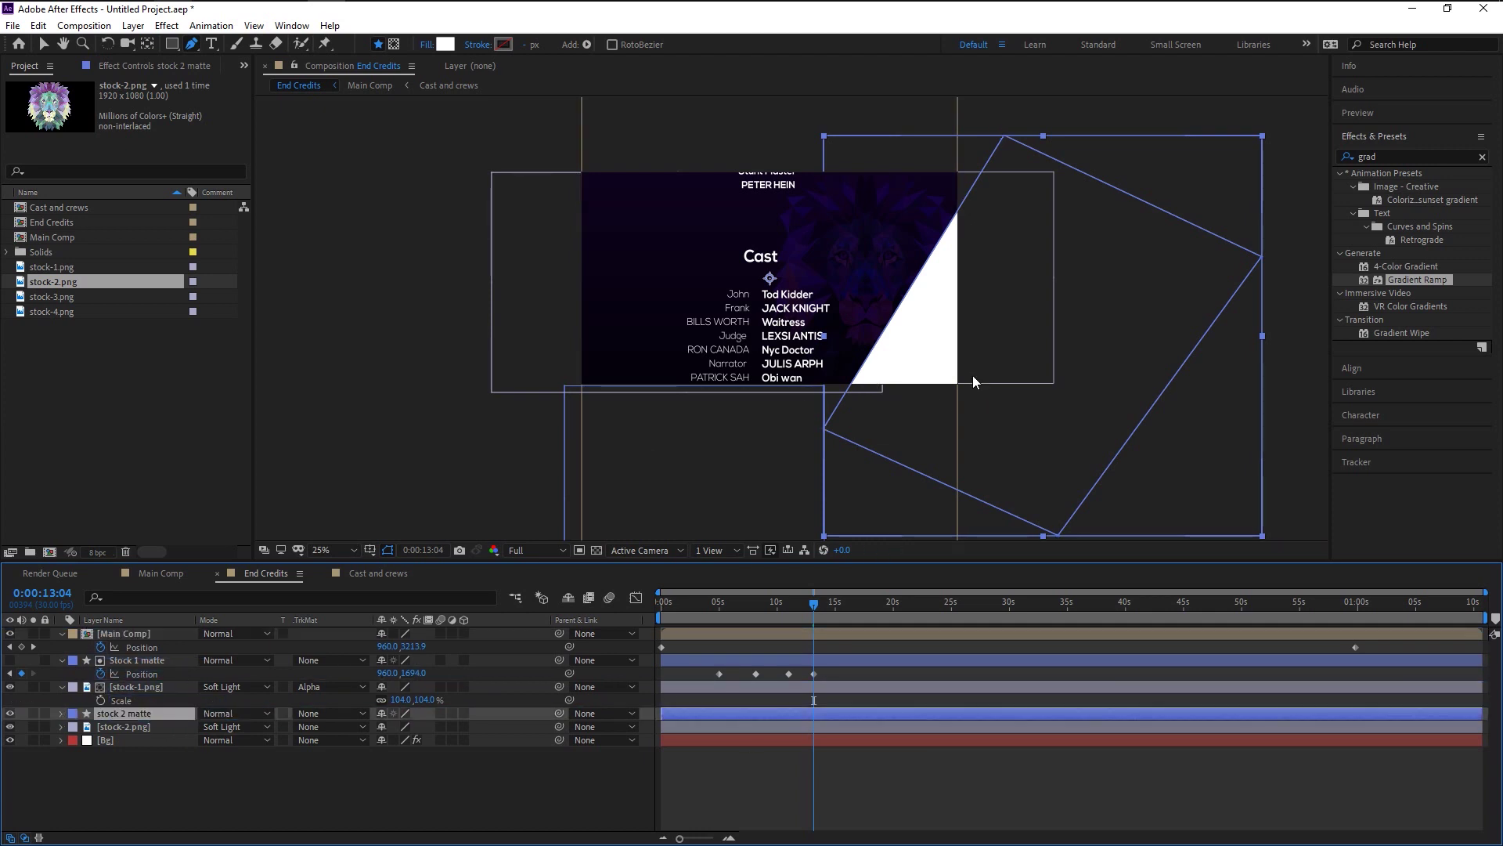
{"action": "key", "text": "v"}
{"action": "left_click_drag", "start_coordinate": [943, 365], "coordinate": [990, 424]}
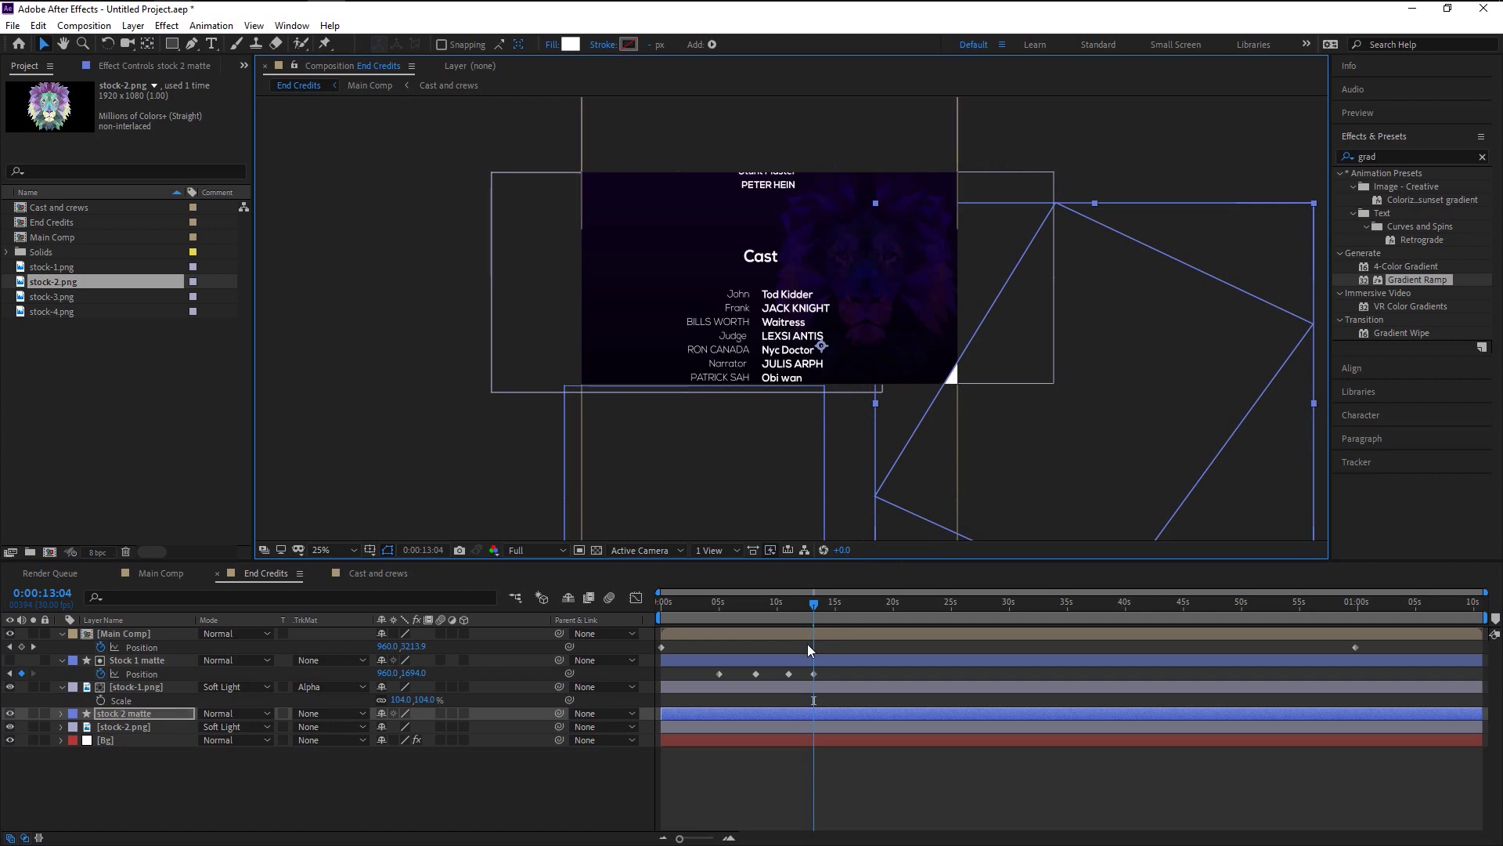
Set stock-2.png's Track Matte to Alpha Matte 'stock 2 matte' and add a Position keyframe.
{"action": "left_click", "coordinate": [300, 727]}
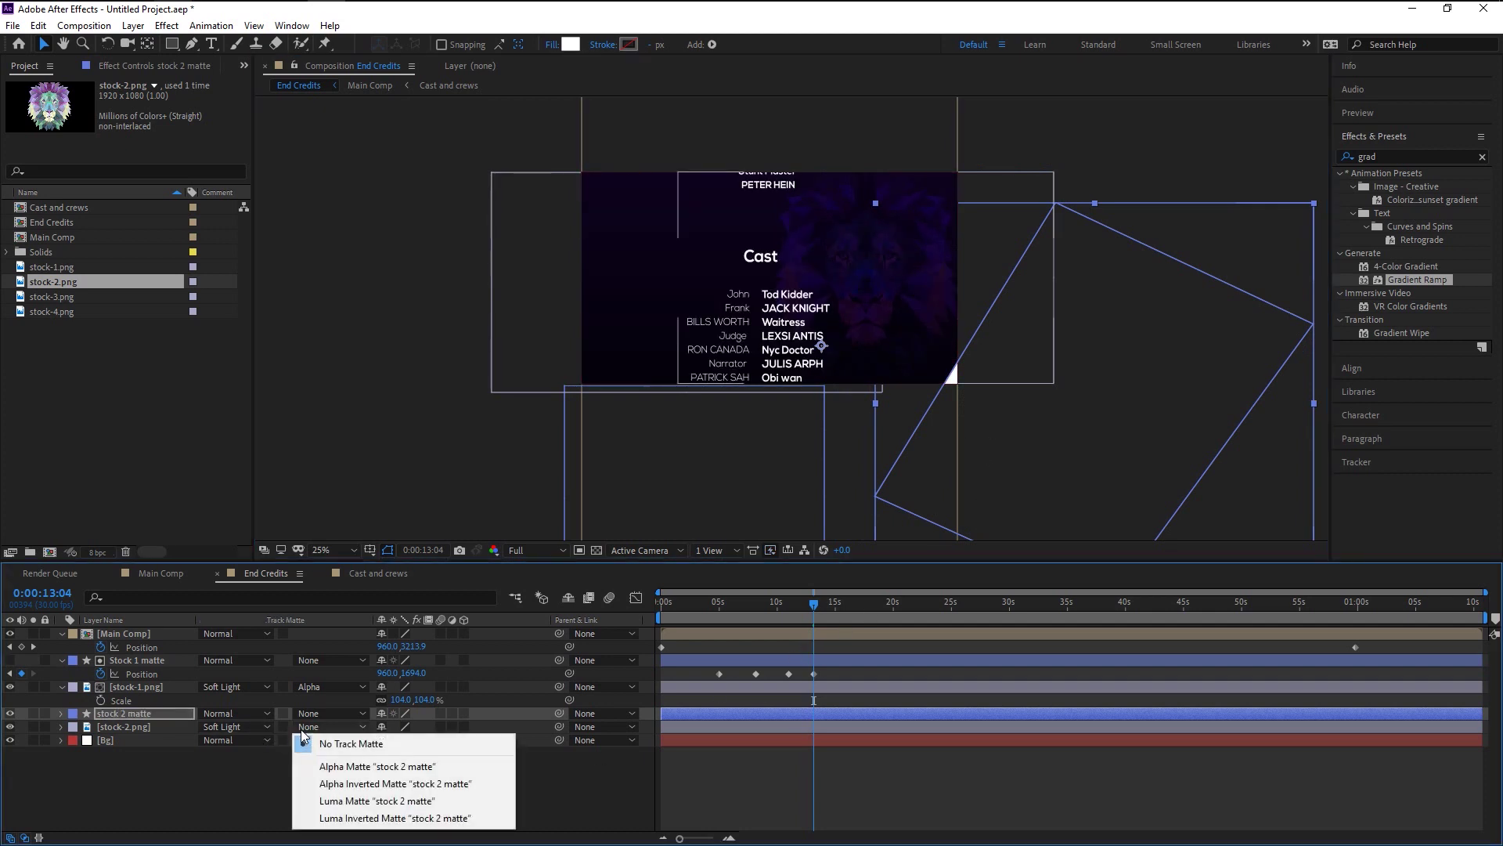
{"action": "left_click", "coordinate": [318, 767]}
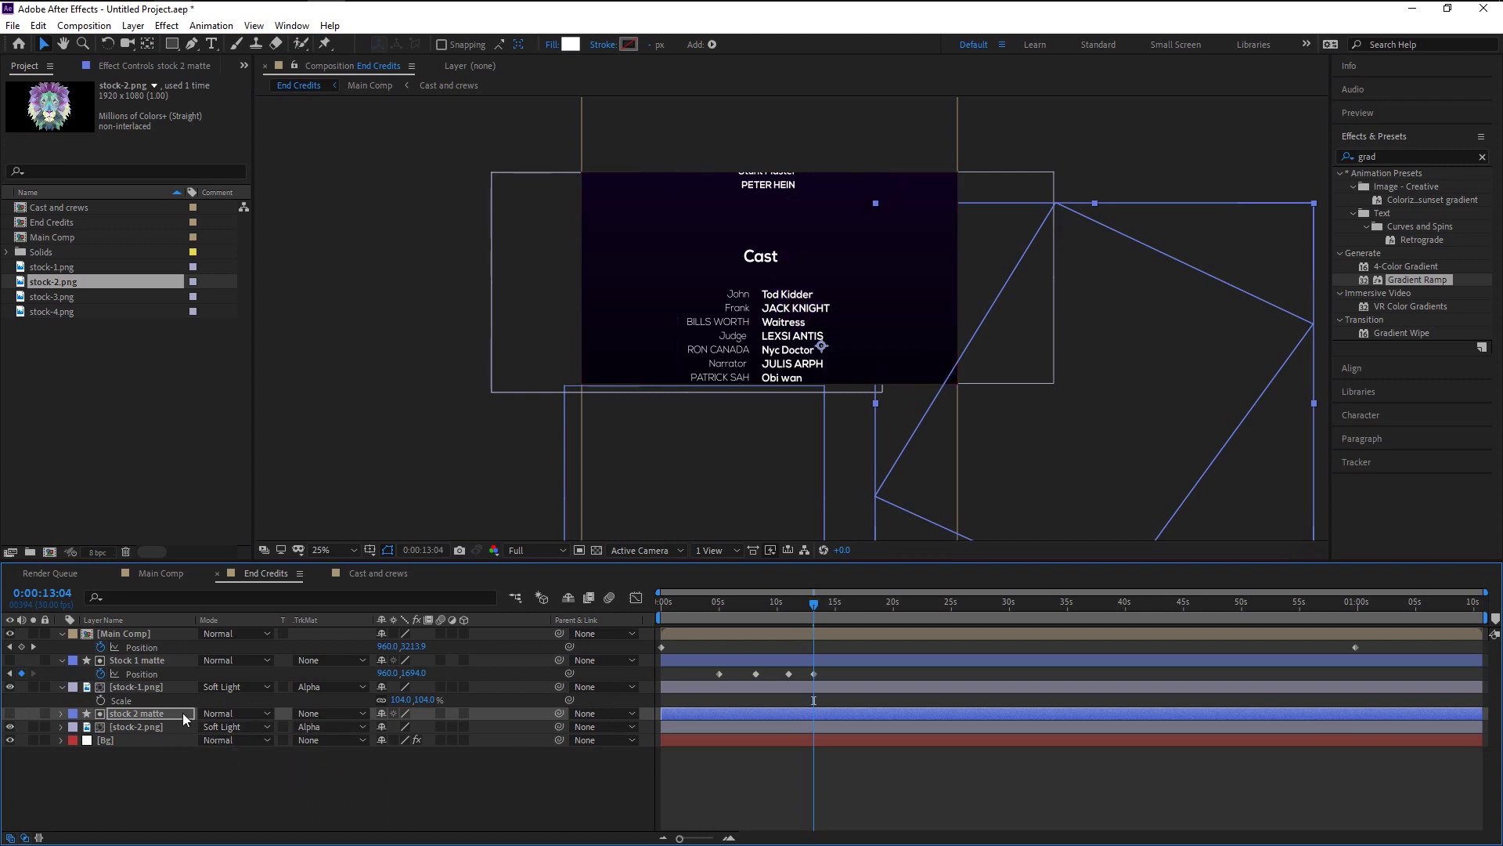
{"action": "key", "text": "alt+shift+p"}
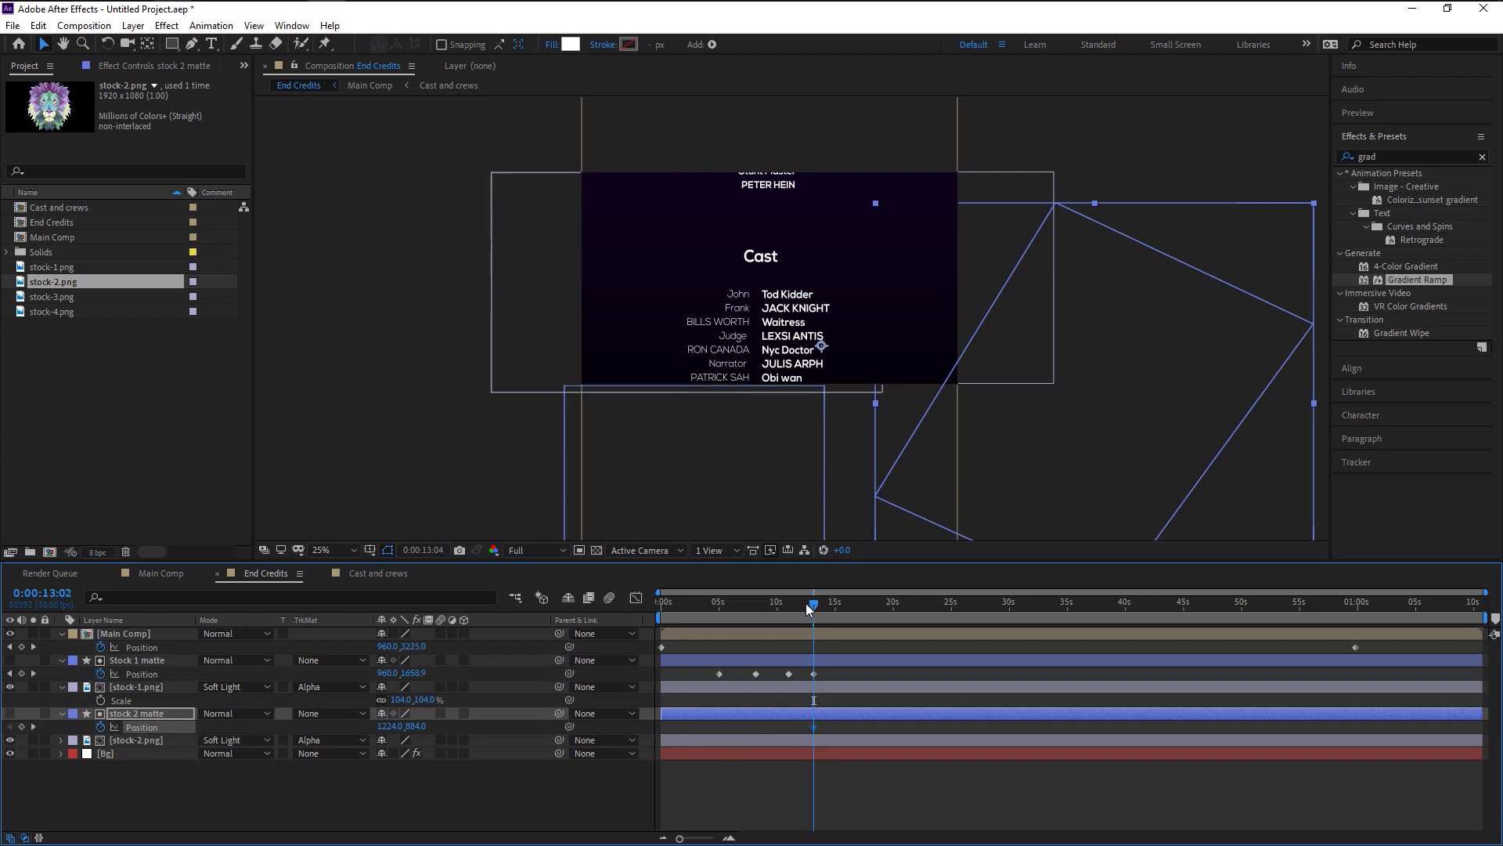
Animate the matte's position from 0:00:12:10 to about 13:27, ending at X 171, Y 306.
{"action": "mouse_move", "coordinate": [811, 603]}
{"action": "left_mouse_down"}
{"action": "mouse_move", "coordinate": [786, 599]}
{"action": "mouse_move", "coordinate": [804, 602]}
{"action": "left_mouse_up"}
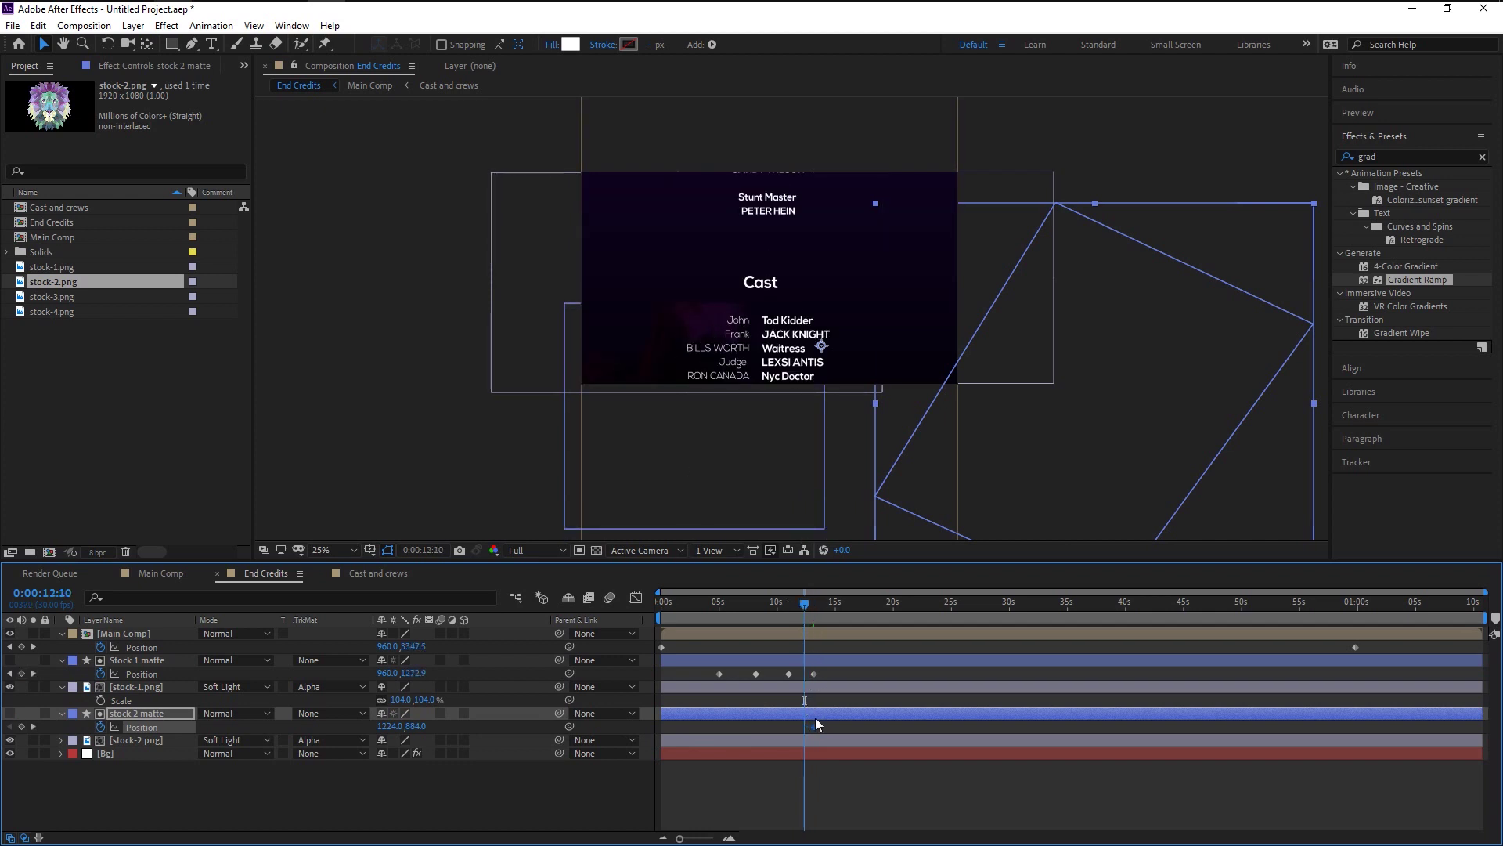
{"action": "left_click_drag", "start_coordinate": [815, 726], "coordinate": [805, 727]}
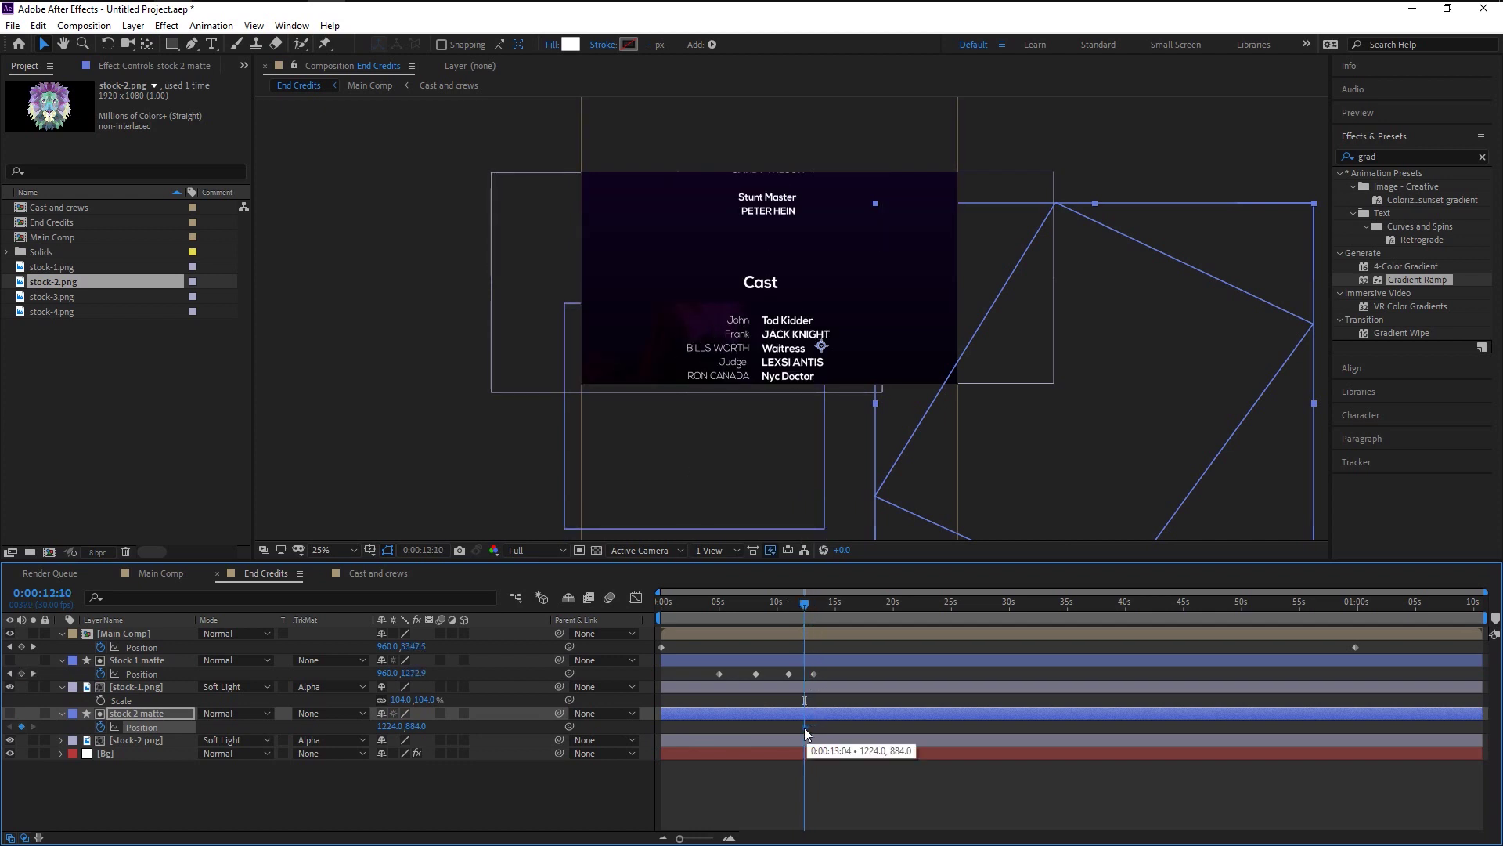
{"action": "left_click_drag", "start_coordinate": [804, 603], "coordinate": [830, 615]}
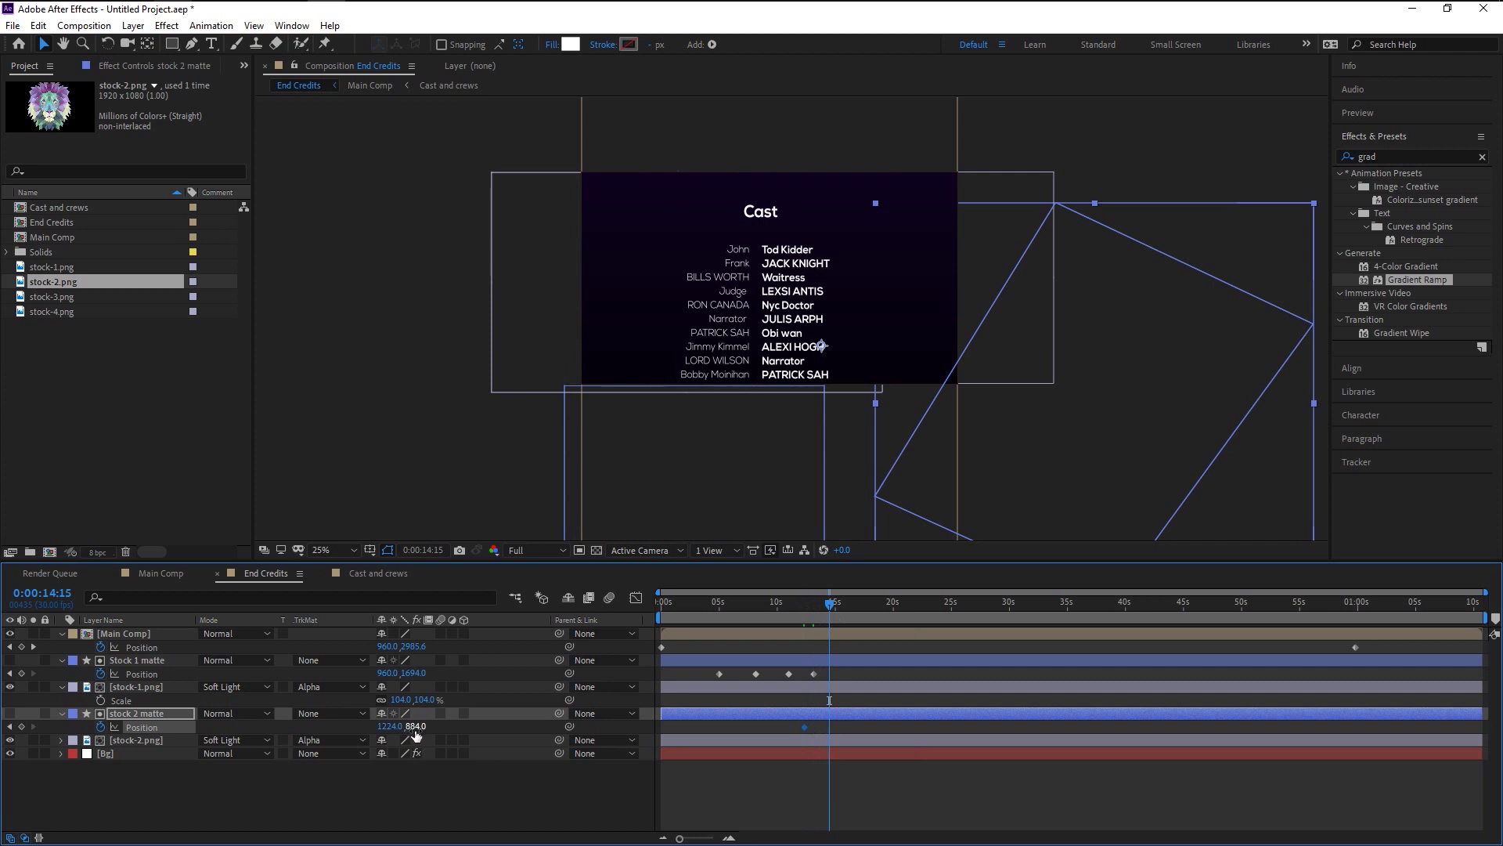
{"action": "left_click_drag", "start_coordinate": [411, 727], "coordinate": [279, 761]}
{"action": "left_click_drag", "start_coordinate": [389, 726], "coordinate": [267, 736]}
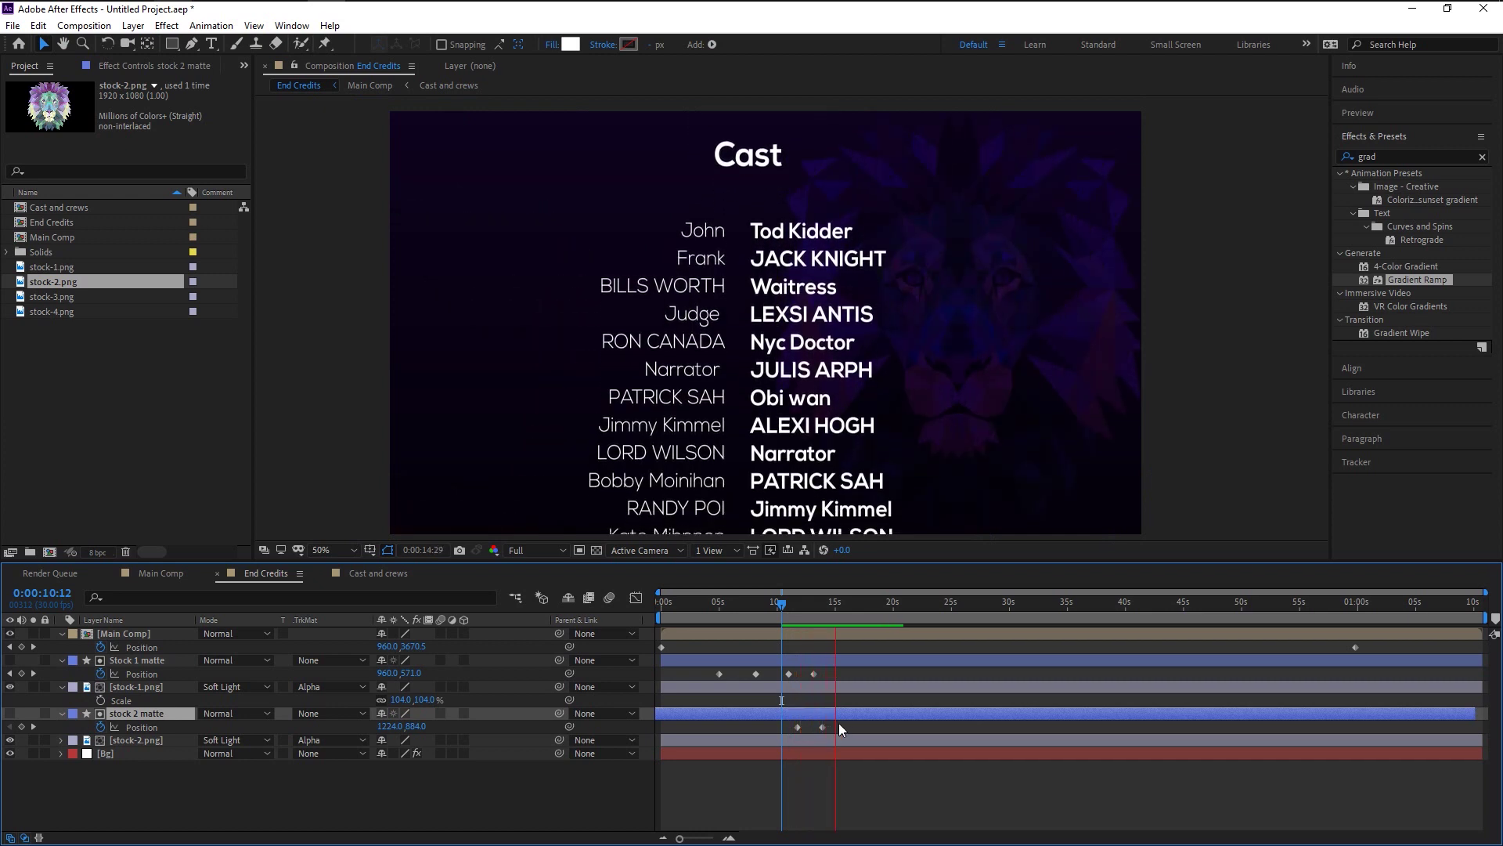
Keyframe stock 2 matte's Opacity at 100% at 19:13 and 0% near 22:08, nudging the end earlier.
{"action": "key", "text": "space"}
{"action": "left_click", "coordinate": [888, 619]}
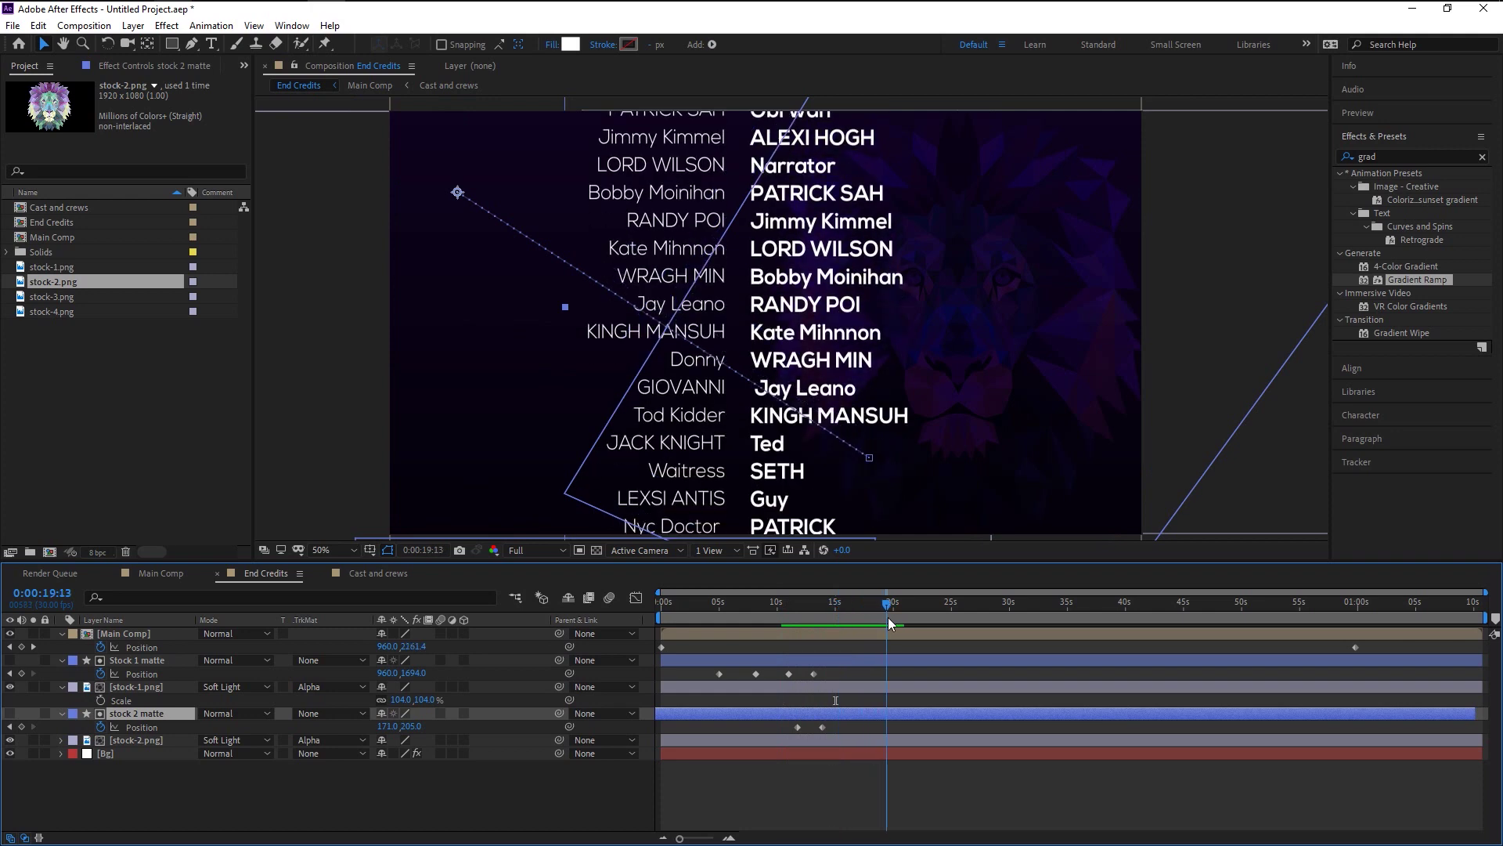
{"action": "key", "text": "alt+shift+t"}
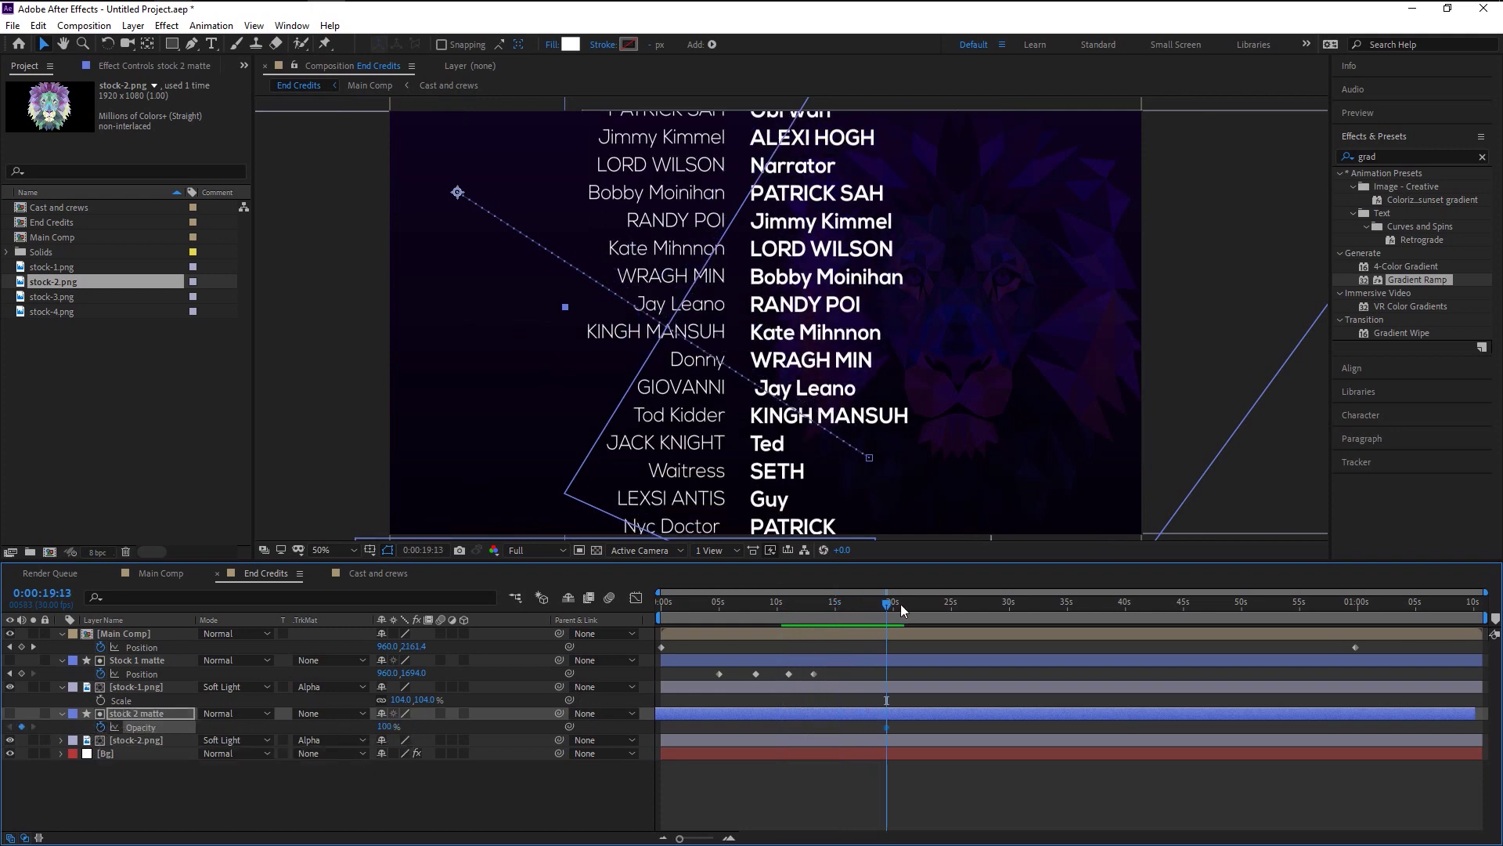
{"action": "left_click_drag", "start_coordinate": [895, 610], "coordinate": [920, 609]}
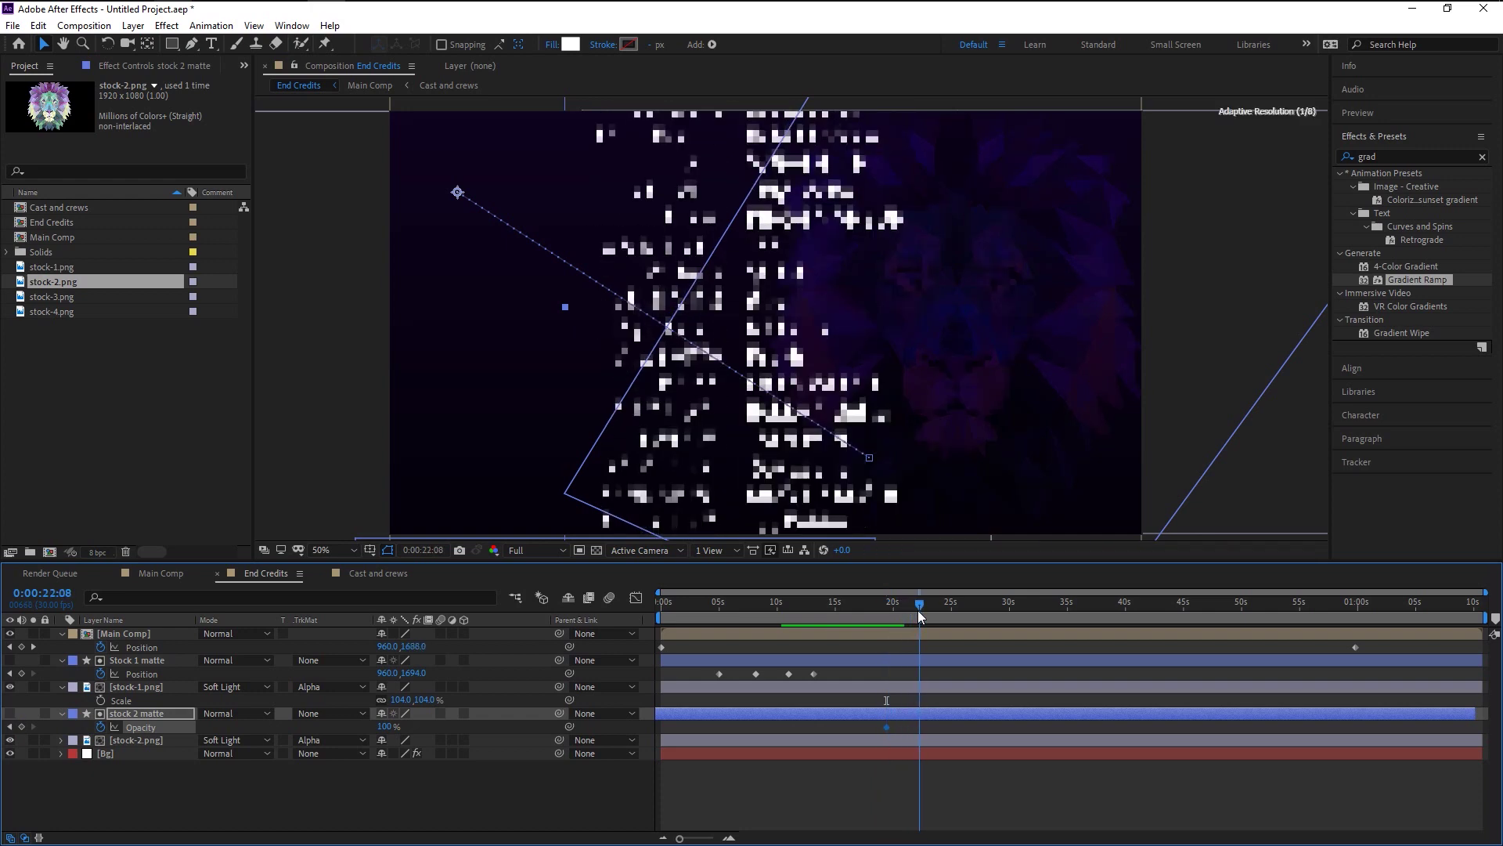
{"action": "left_click_drag", "start_coordinate": [369, 729], "coordinate": [45, 748]}
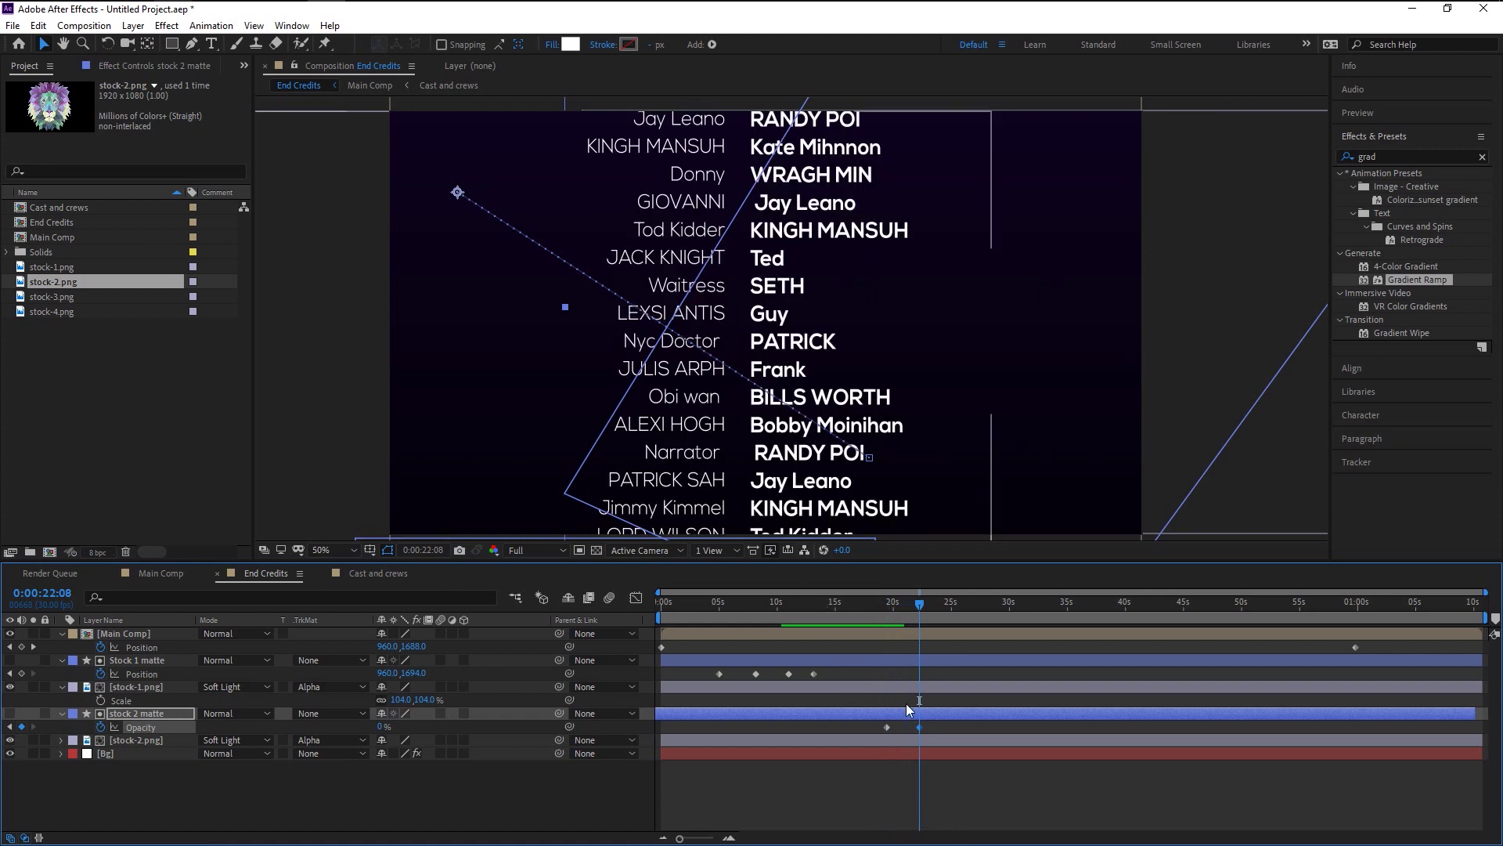
{"action": "left_click", "coordinate": [887, 613]}
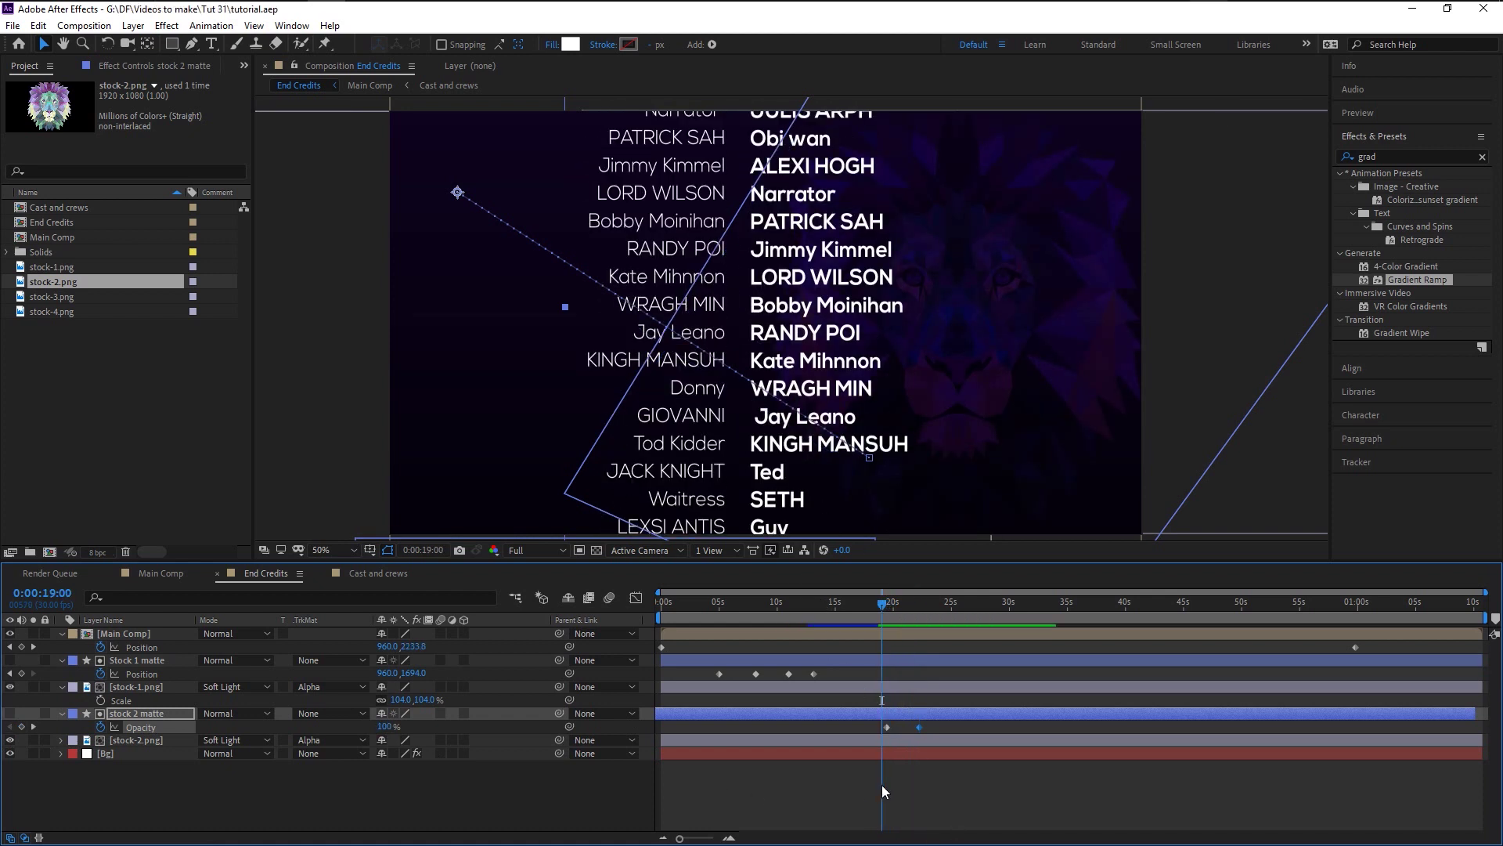
{"action": "key", "text": "space"}
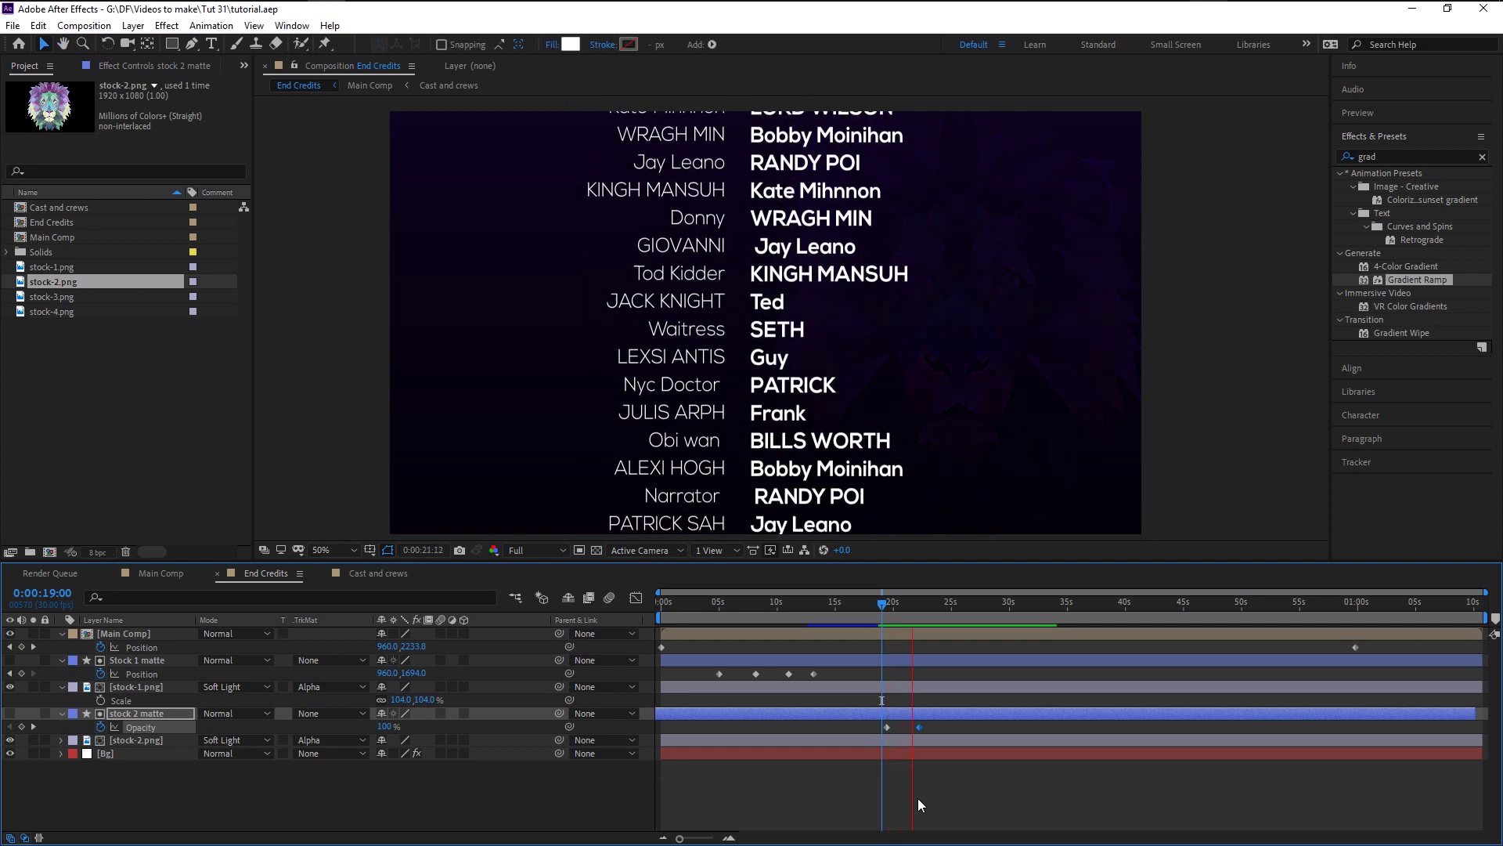
{"action": "left_click_drag", "start_coordinate": [919, 726], "coordinate": [914, 728]}
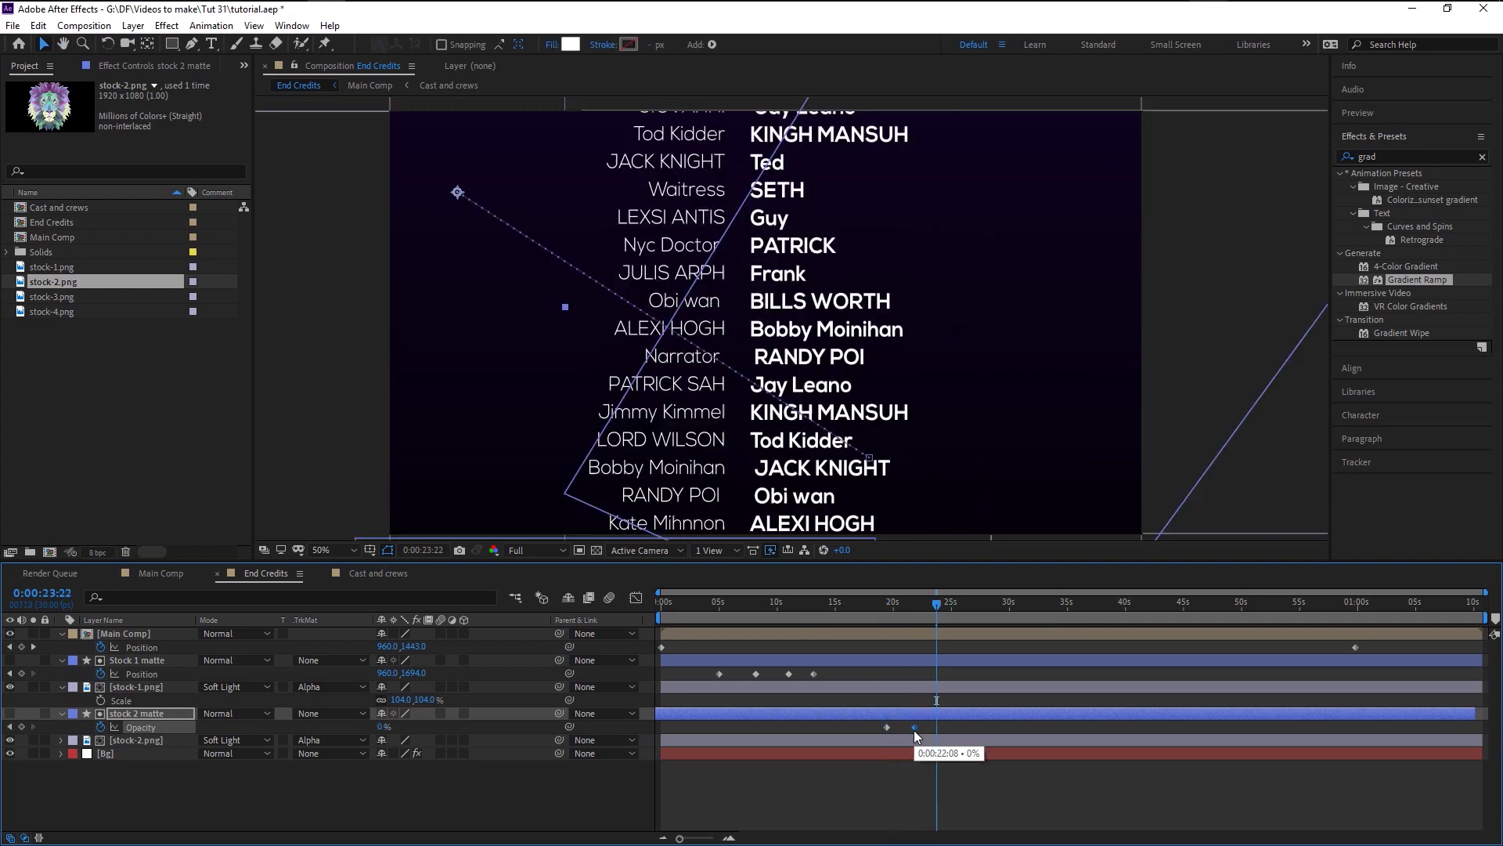
{"action": "left_click", "coordinate": [838, 783]}
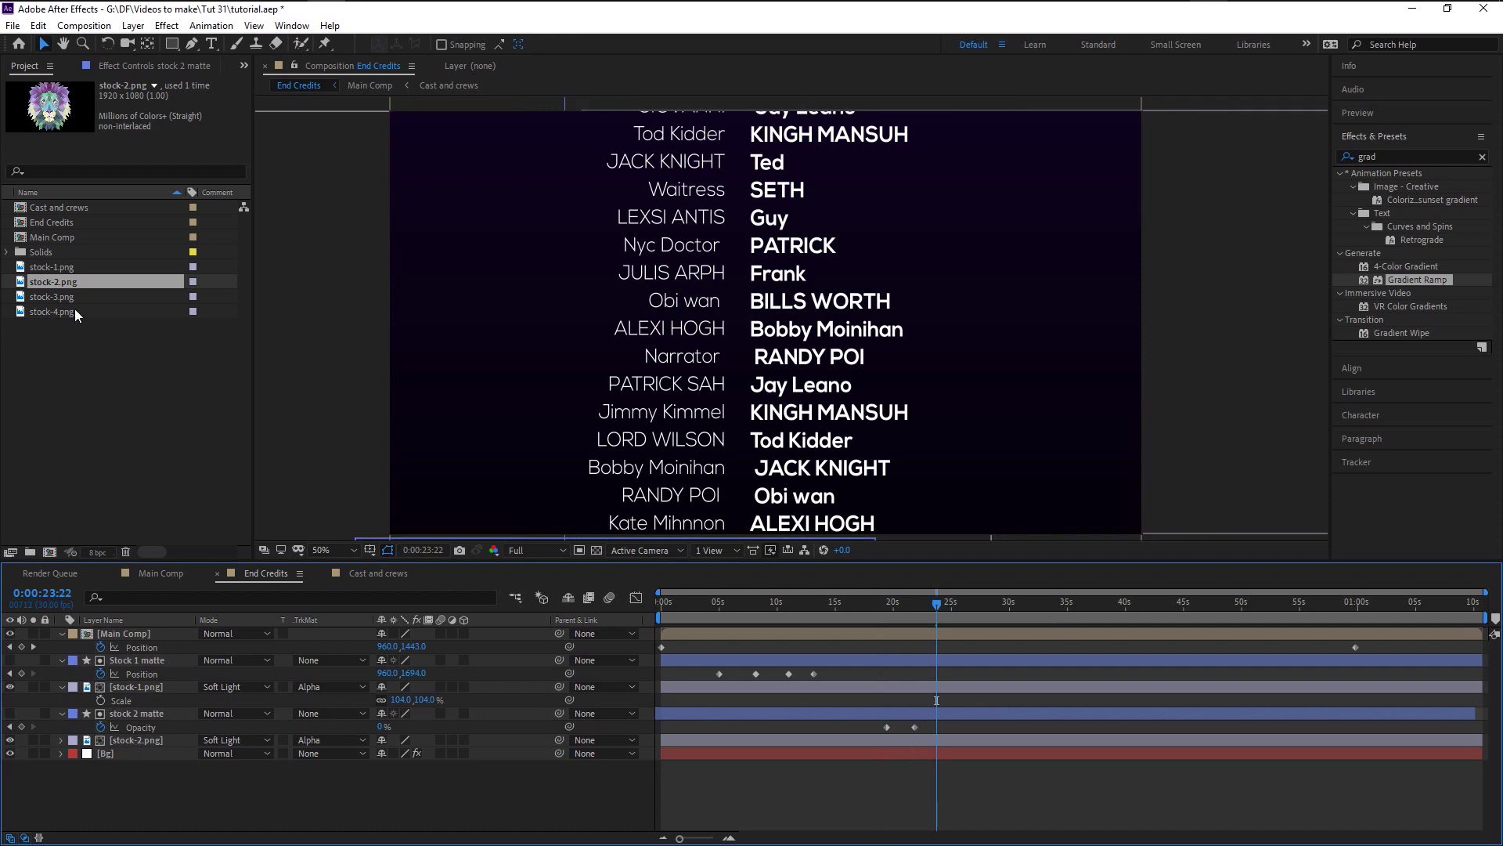
Add the wolf image stock-3.png, slide it left to X 499, and blend it with Soft Light.
{"action": "left_click_drag", "start_coordinate": [67, 299], "coordinate": [175, 758]}
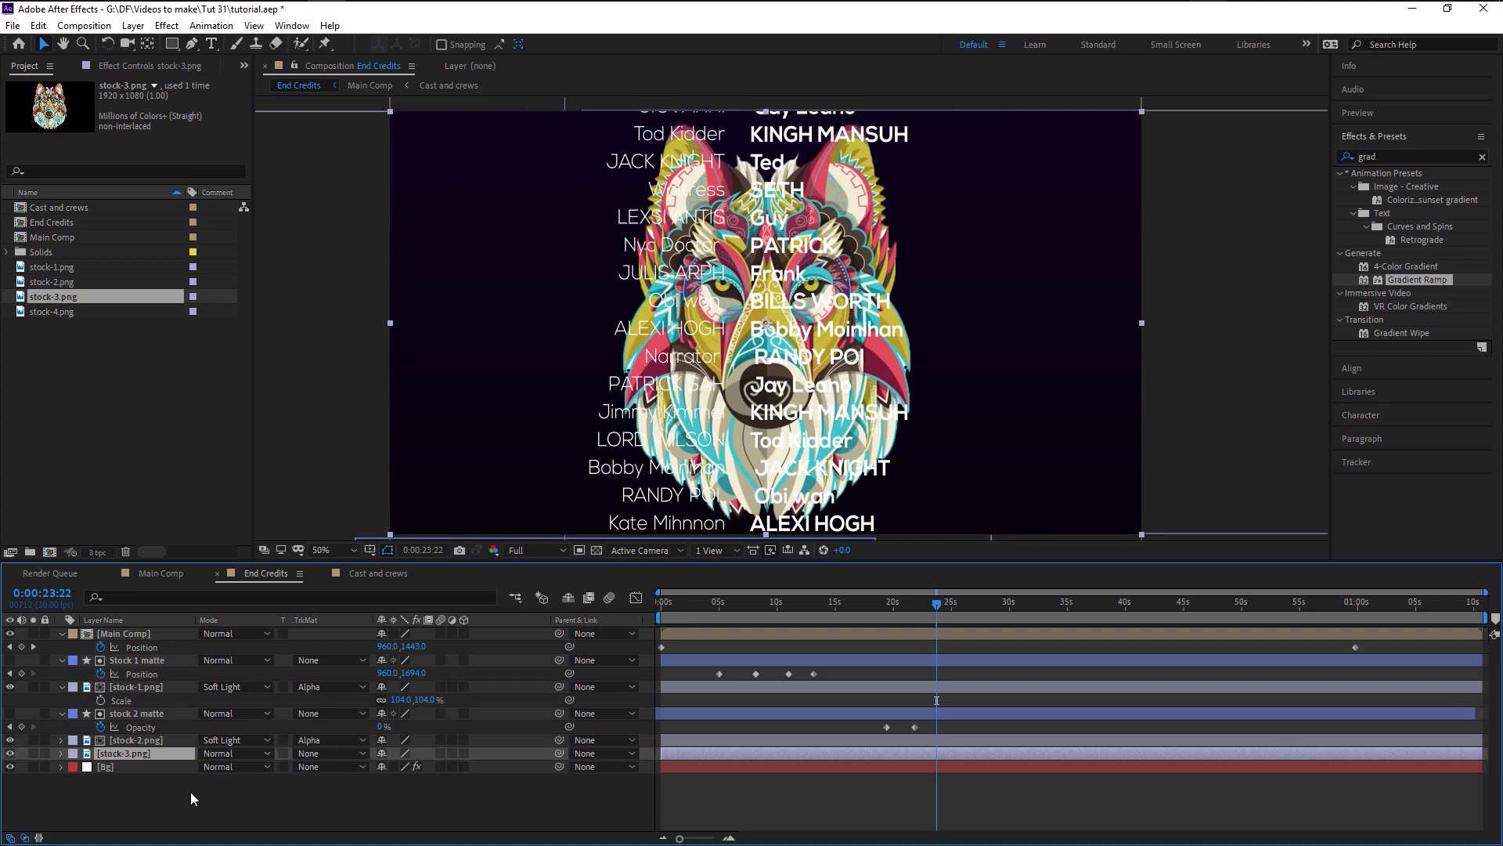
{"action": "key", "text": "t"}
{"action": "left_click_drag", "start_coordinate": [923, 609], "coordinate": [902, 617]}
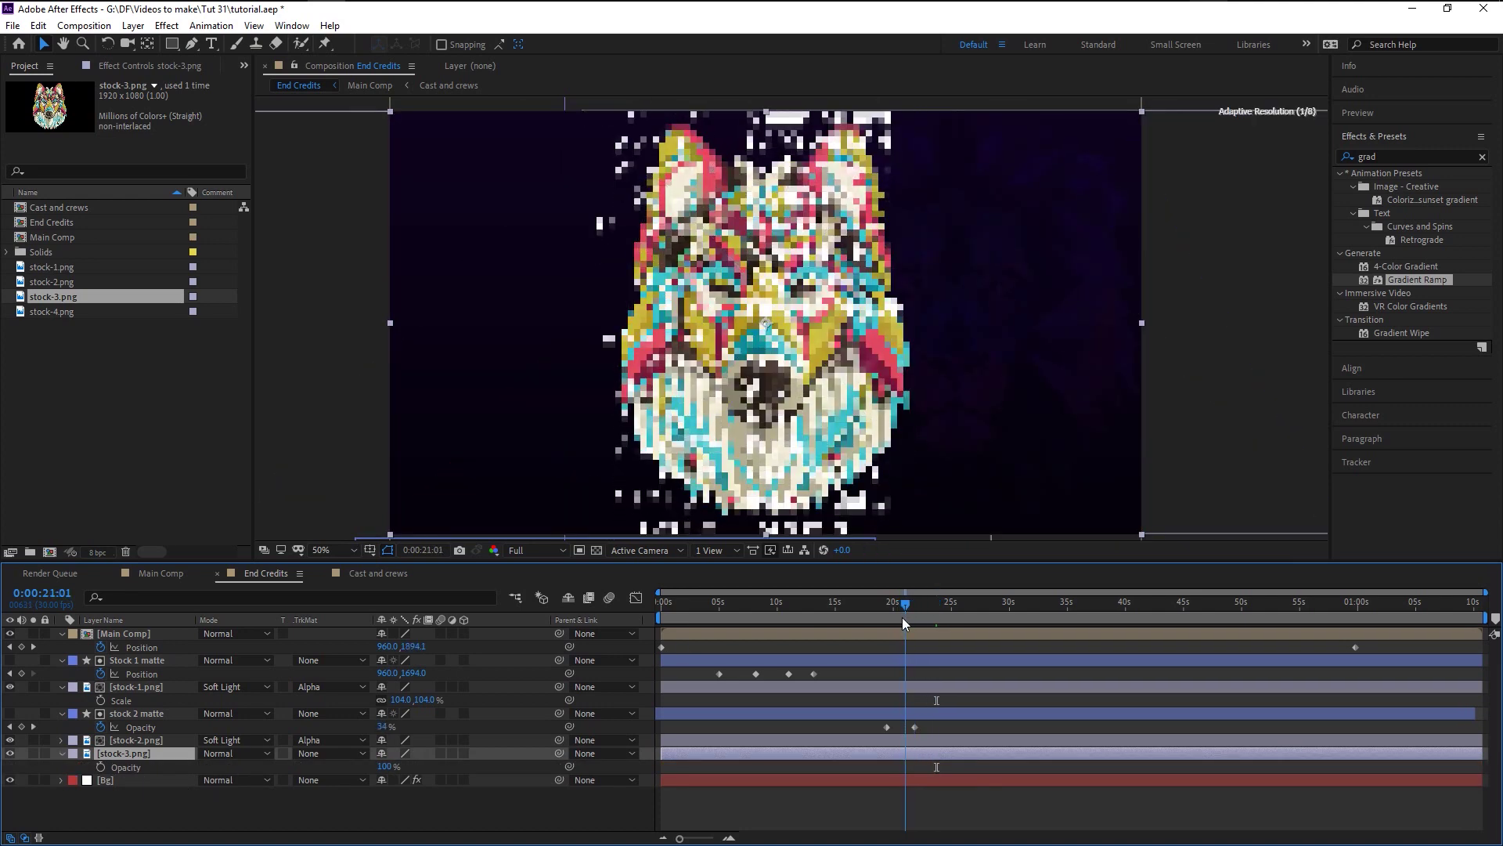
{"action": "key", "text": "p"}
{"action": "left_click_drag", "start_coordinate": [386, 767], "coordinate": [365, 767]}
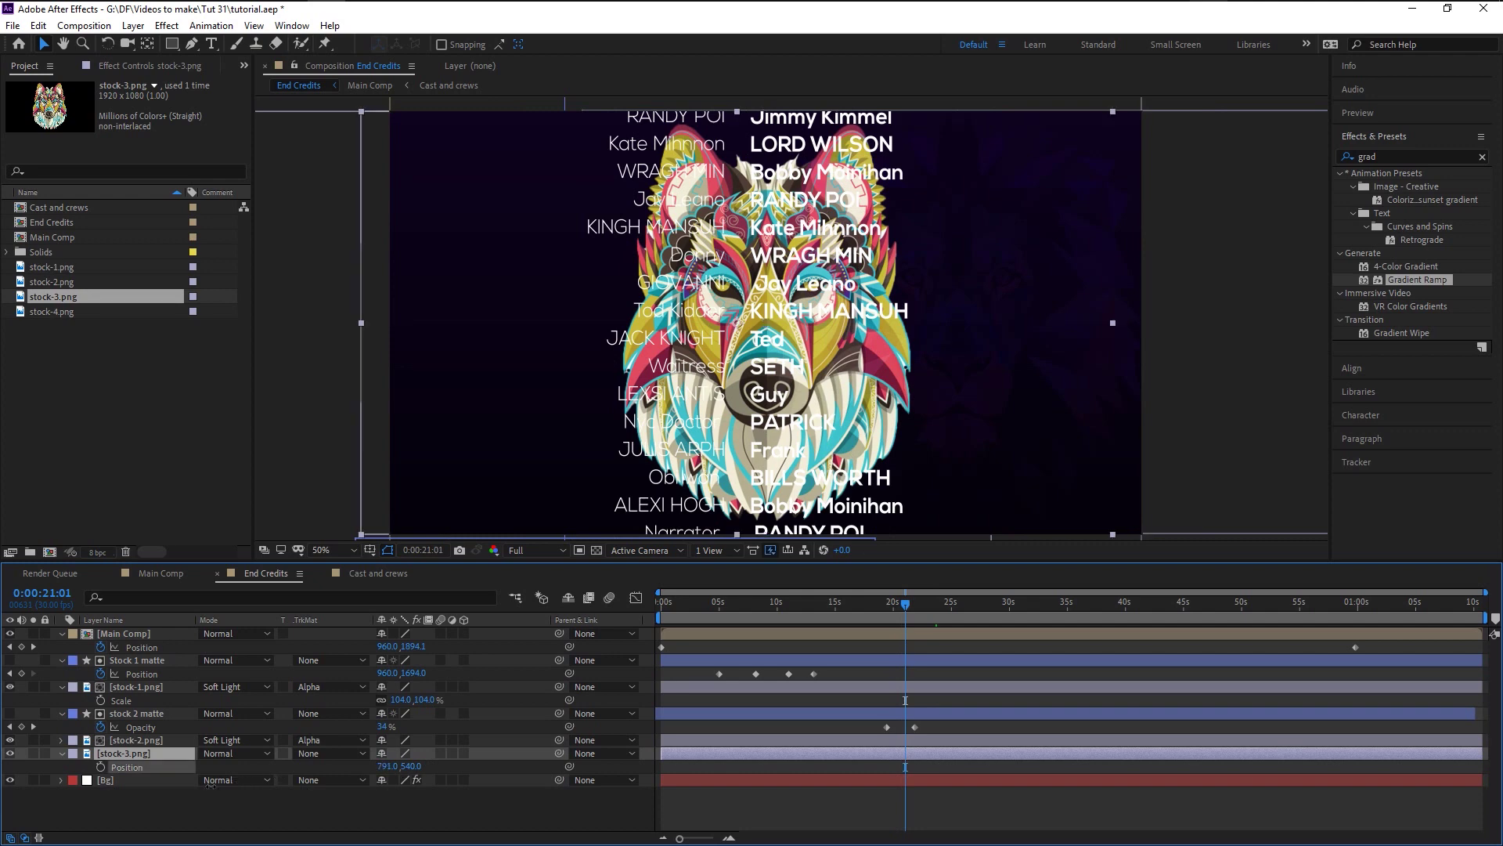
{"action": "left_click_drag", "start_coordinate": [210, 790], "coordinate": [19, 826]}
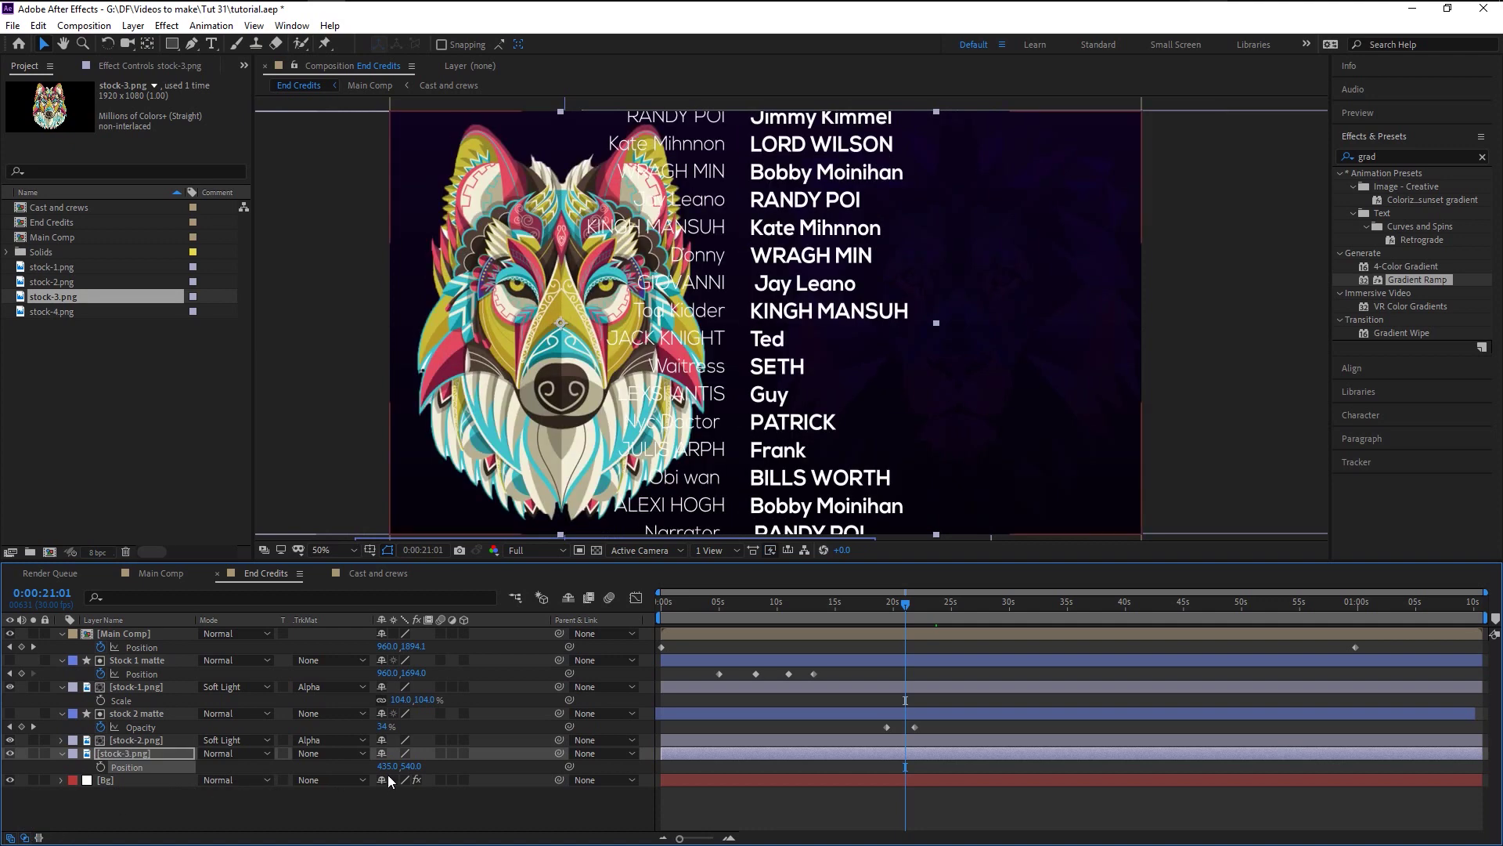
{"action": "left_click", "coordinate": [243, 751]}
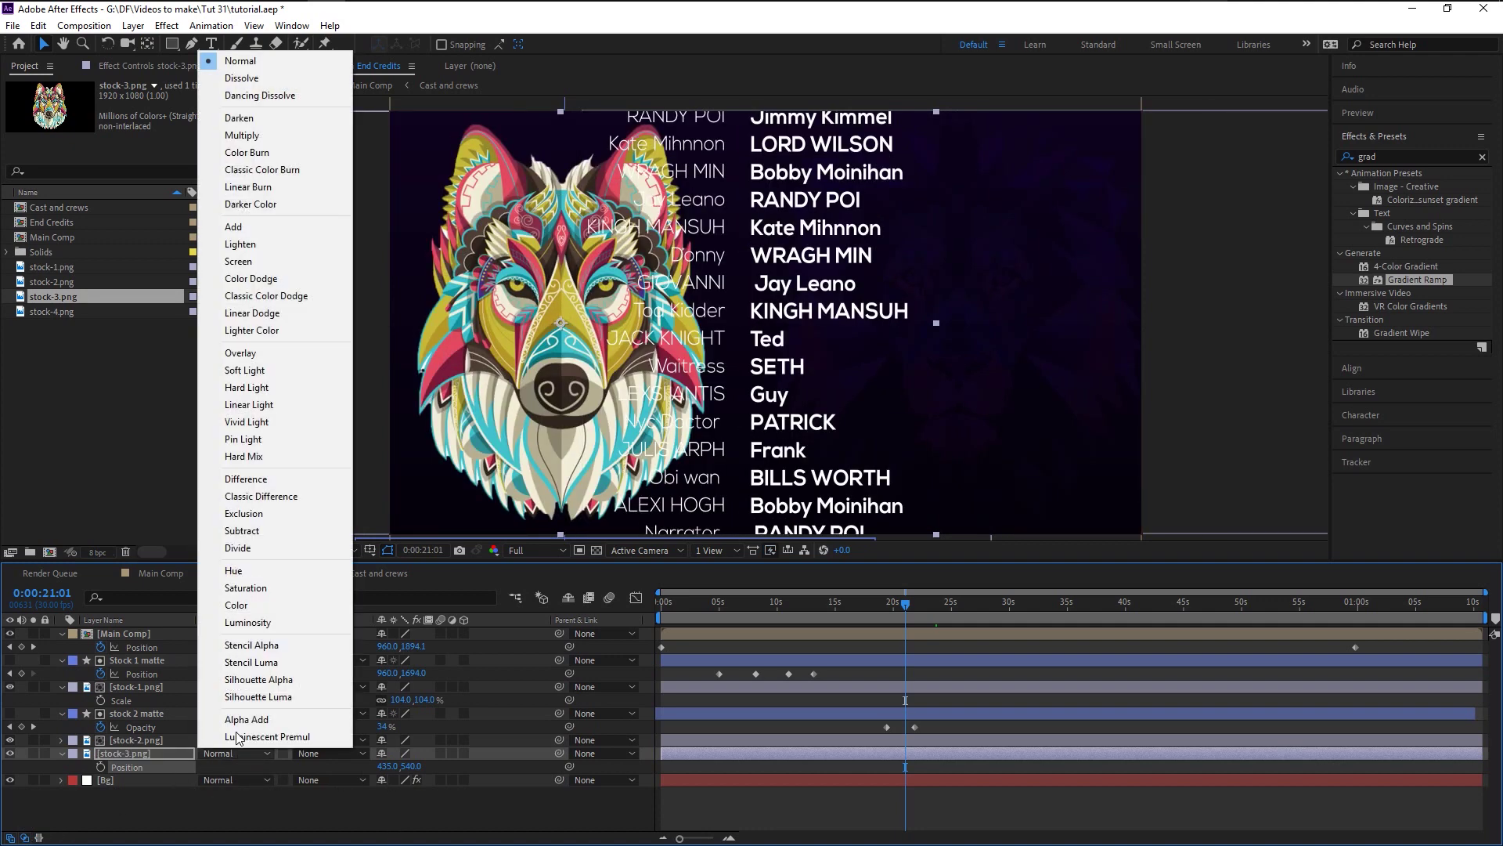
{"action": "left_click", "coordinate": [244, 370]}
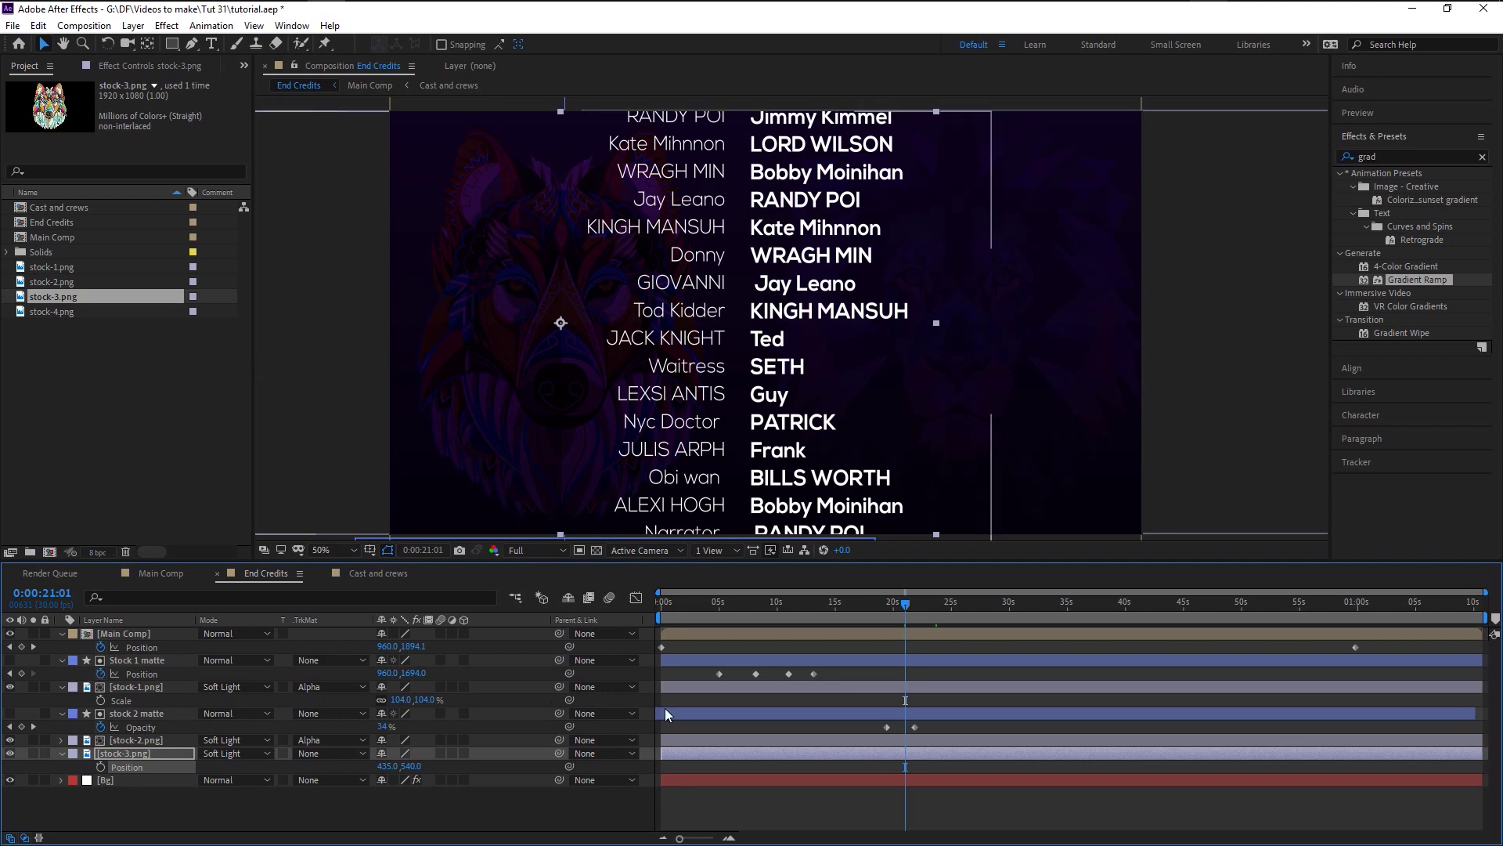
Keyframe stock-3.png's Opacity rising from 0% to 100% in the early 20s.
{"action": "key", "text": "alt+shift+t"}
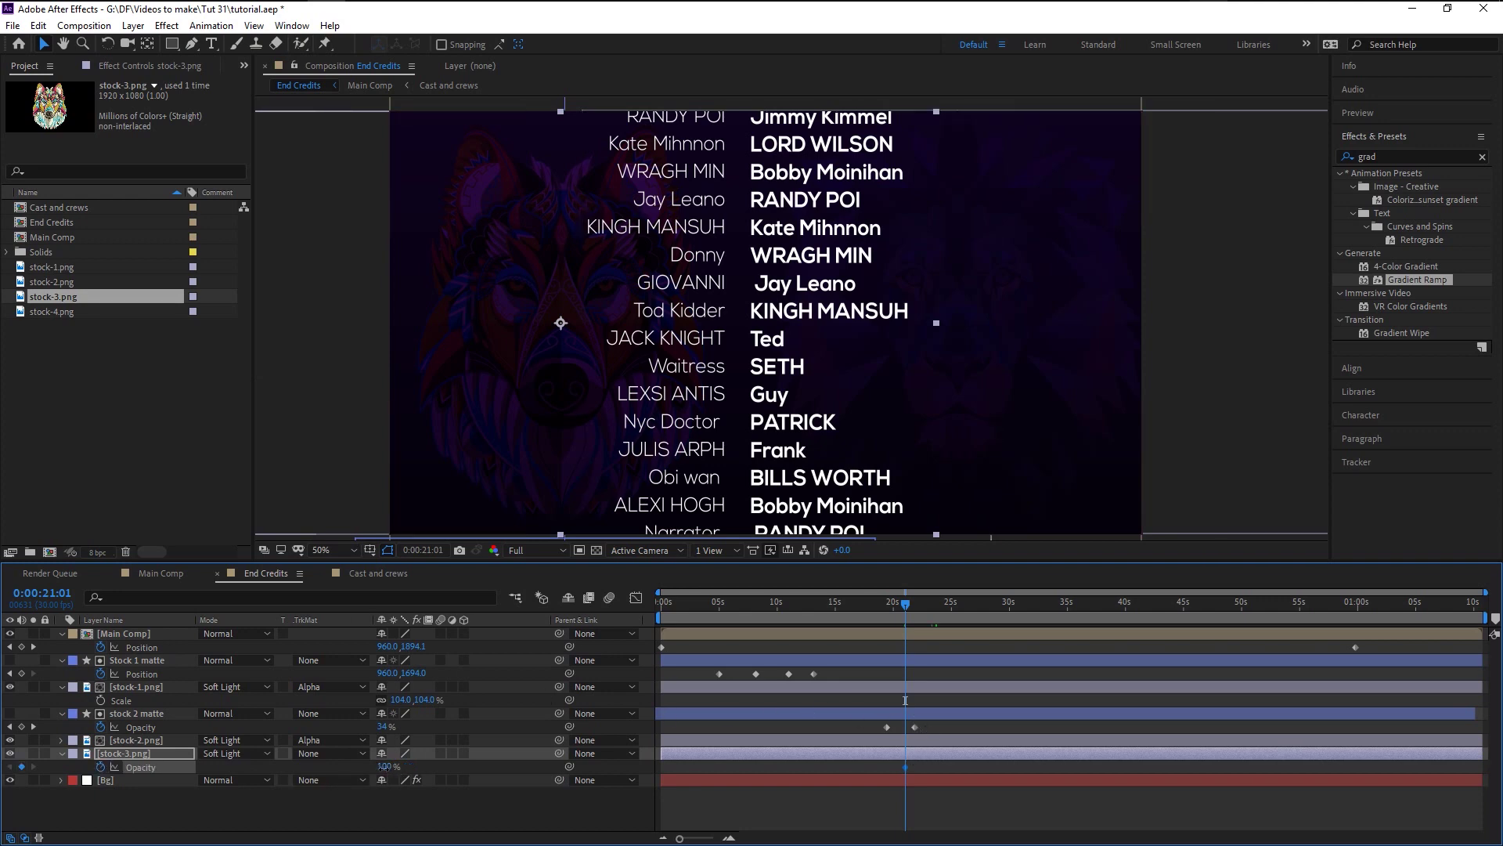
{"action": "left_click_drag", "start_coordinate": [384, 766], "coordinate": [305, 767]}
{"action": "left_click_drag", "start_coordinate": [908, 604], "coordinate": [930, 604]}
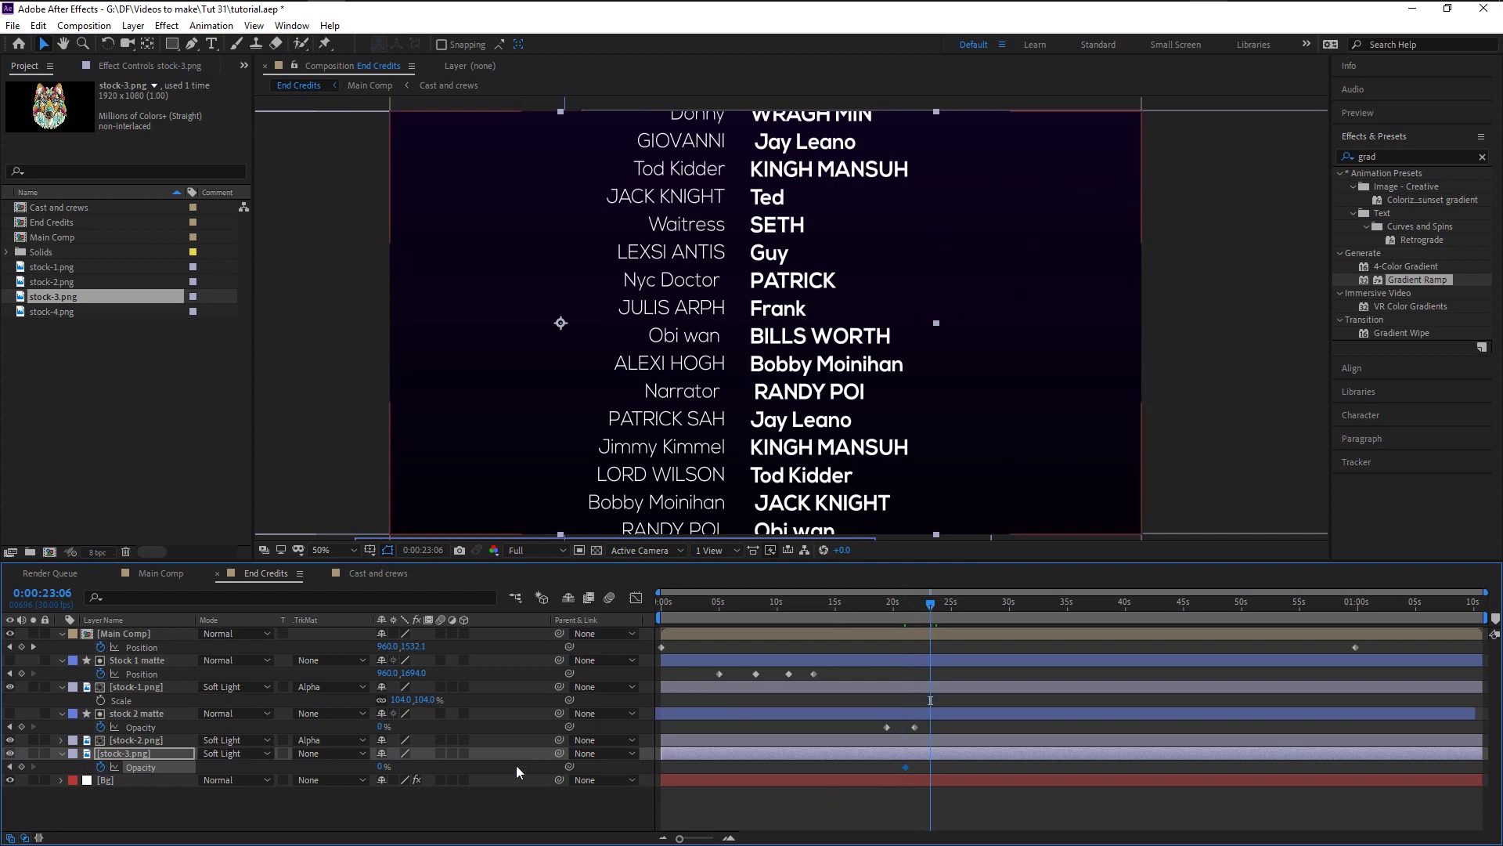
{"action": "left_click_drag", "start_coordinate": [379, 767], "coordinate": [956, 767]}
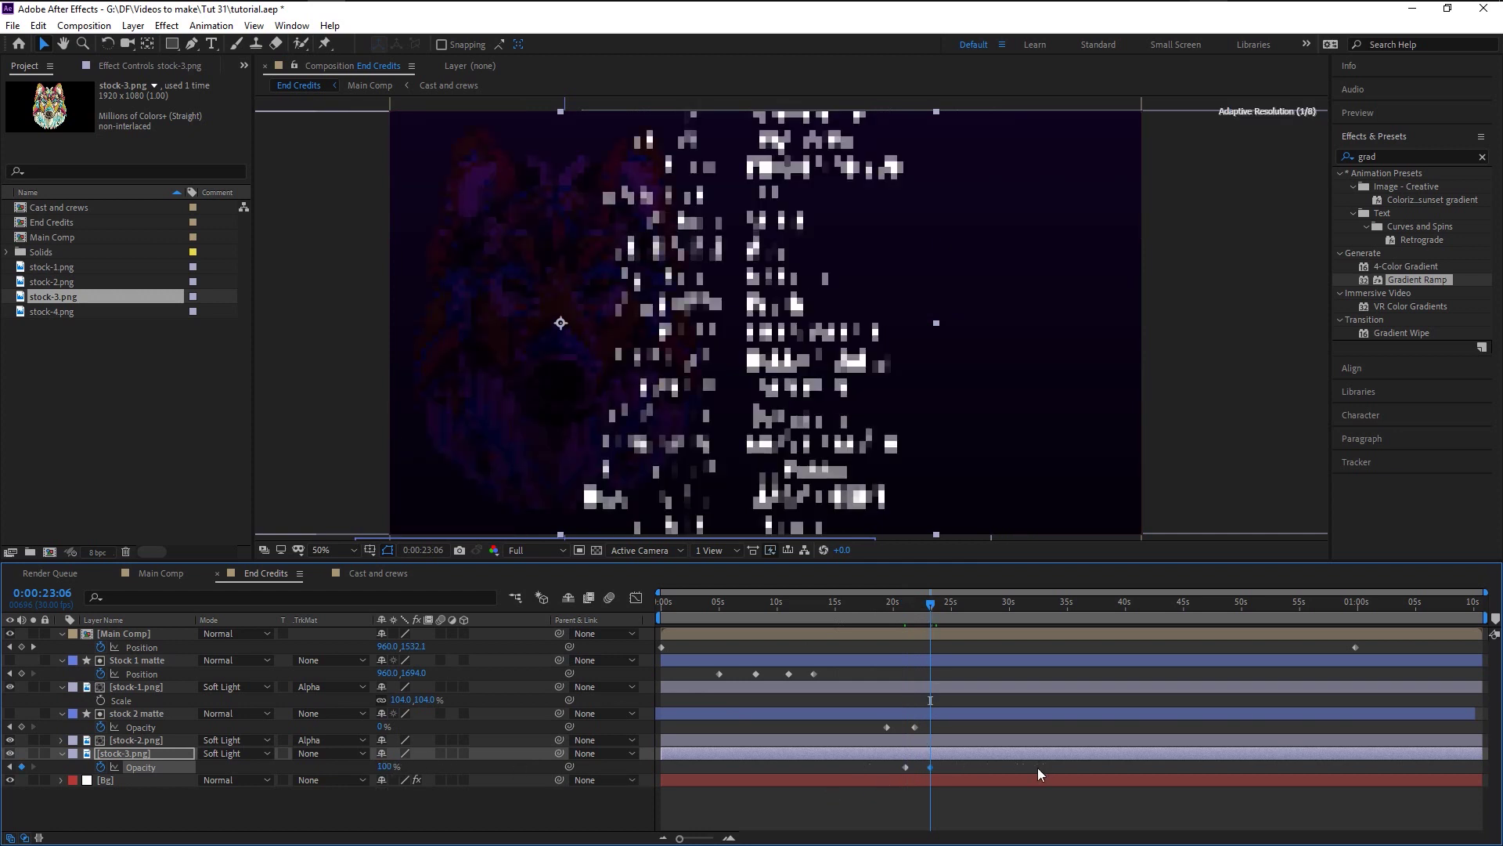
{"action": "left_click_drag", "start_coordinate": [950, 613], "coordinate": [966, 614]}
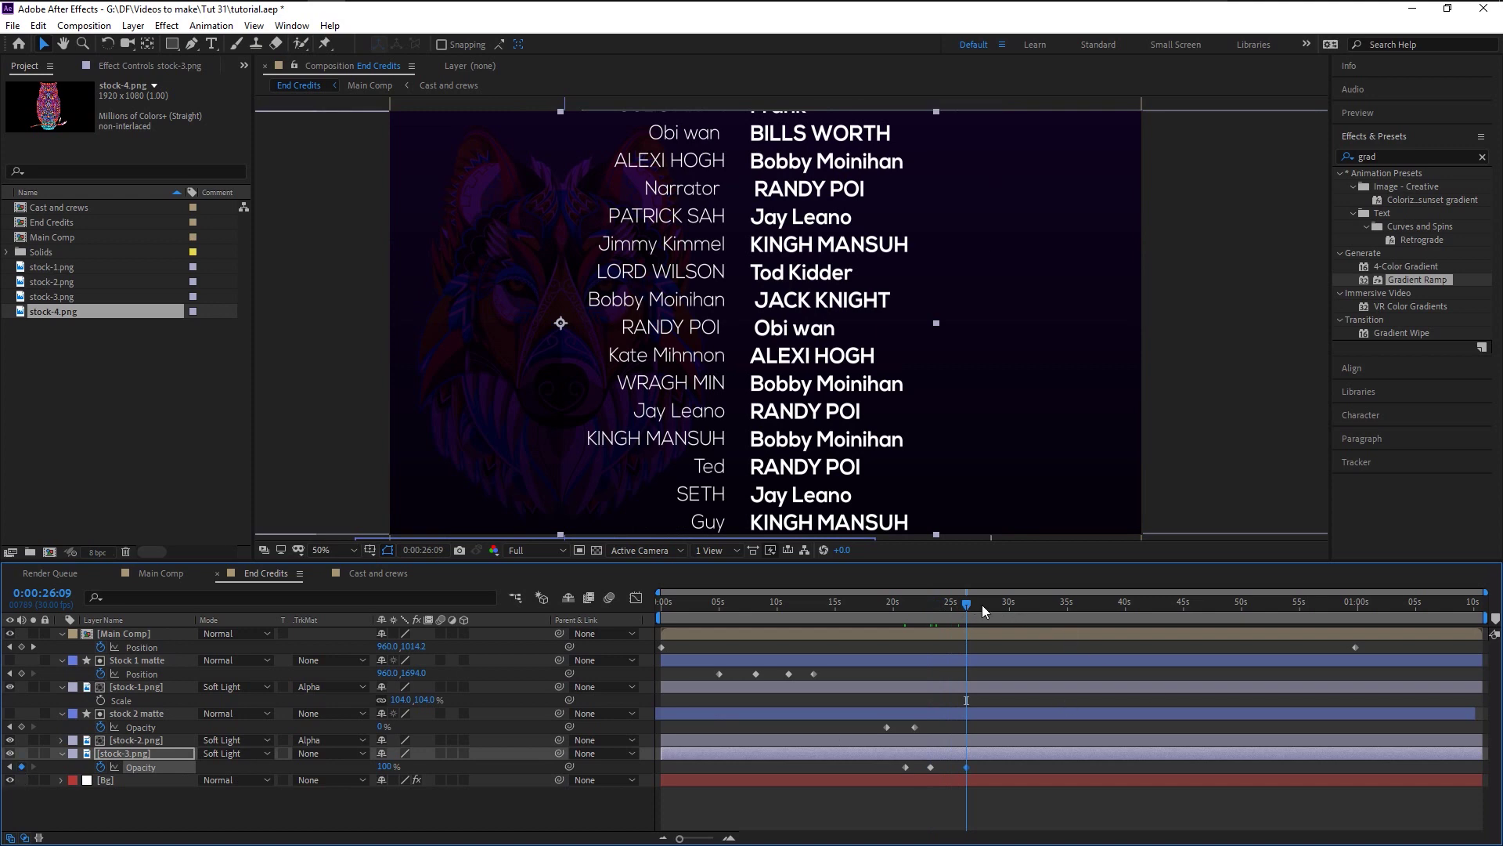
{"action": "left_click_drag", "start_coordinate": [984, 611], "coordinate": [991, 604]}
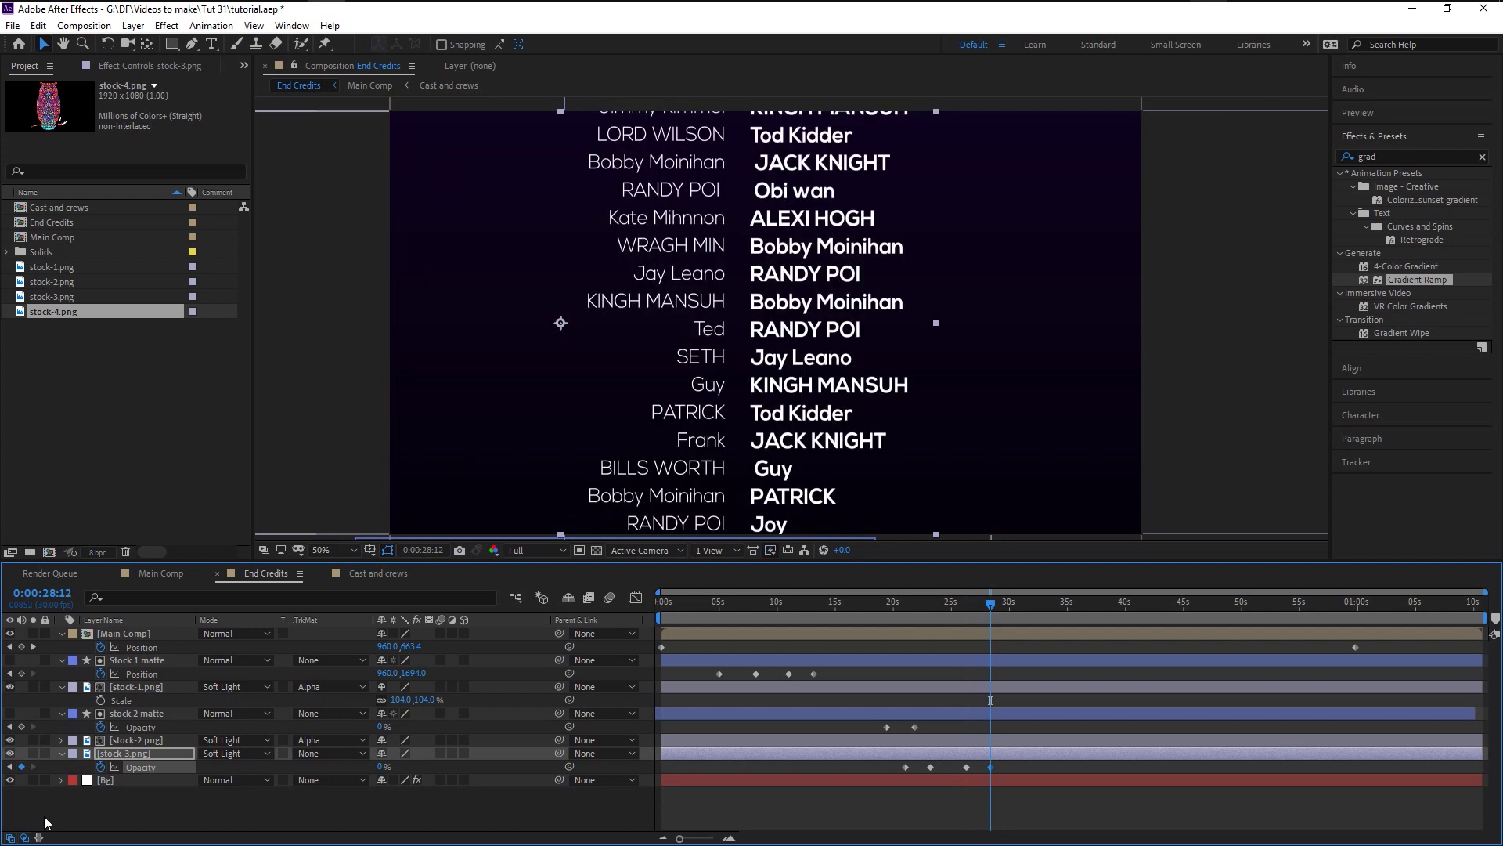
Add the owl image stock-4.png above Bg with Opacity keyed from 0% up to 100%.
{"action": "left_click_drag", "start_coordinate": [49, 313], "coordinate": [129, 777]}
{"action": "left_click_drag", "start_coordinate": [990, 604], "coordinate": [980, 611]}
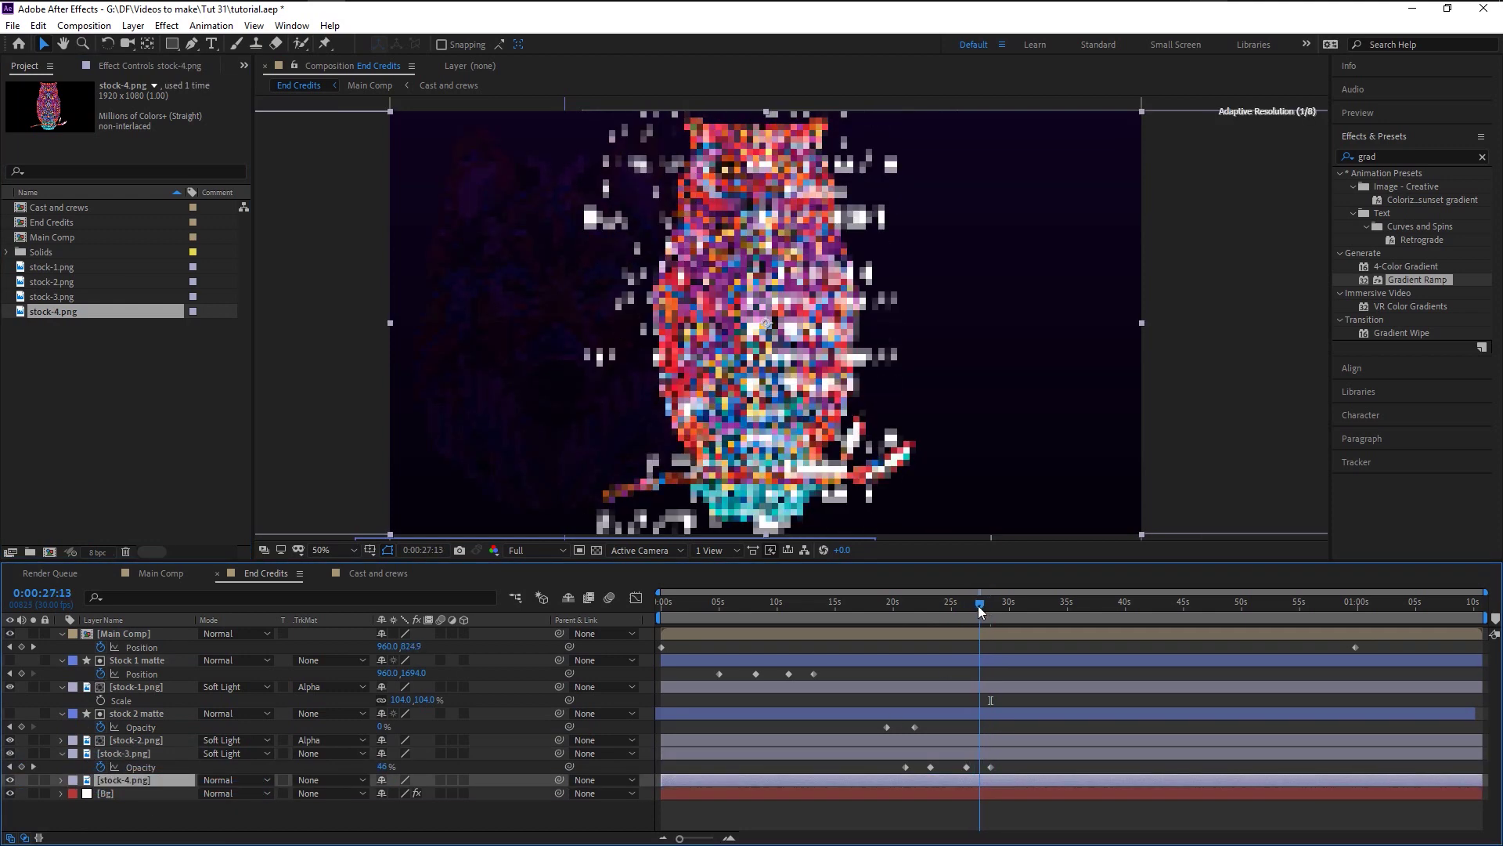
{"action": "key", "text": "ctrl+v"}
{"action": "left_click", "coordinate": [1008, 603]}
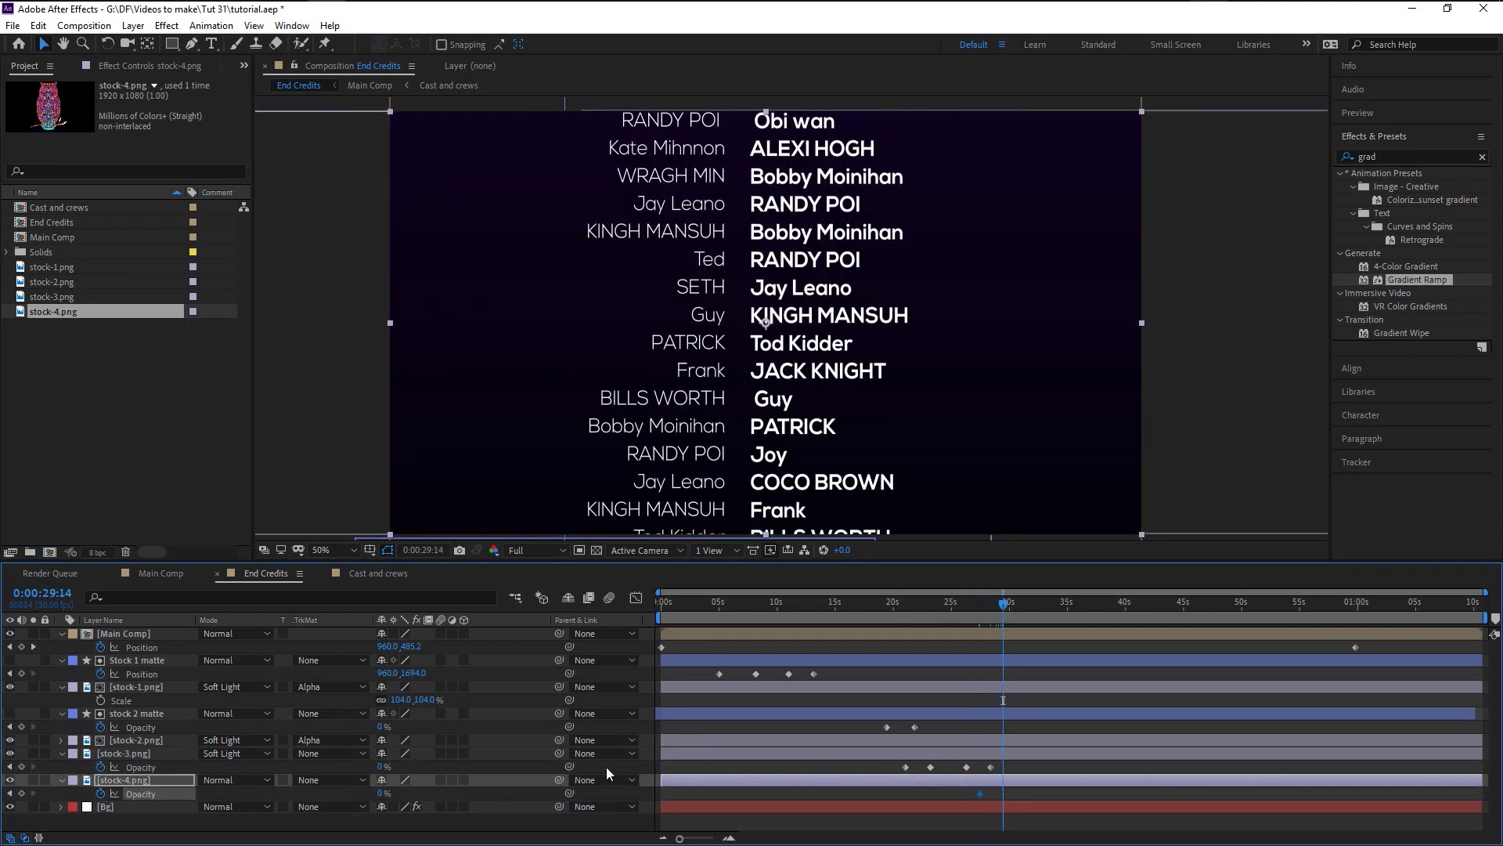
{"action": "left_click", "coordinate": [383, 793]}
{"action": "type", "text": "100"}
{"action": "key", "text": "Return"}
Shift the owl right, blend it with Soft Light, and fade its Opacity back to 0%.
{"action": "key", "text": "p"}
{"action": "left_click_drag", "start_coordinate": [765, 454], "coordinate": [1000, 468]}
{"action": "left_click", "coordinate": [229, 782]}
{"action": "left_click", "coordinate": [244, 397]}
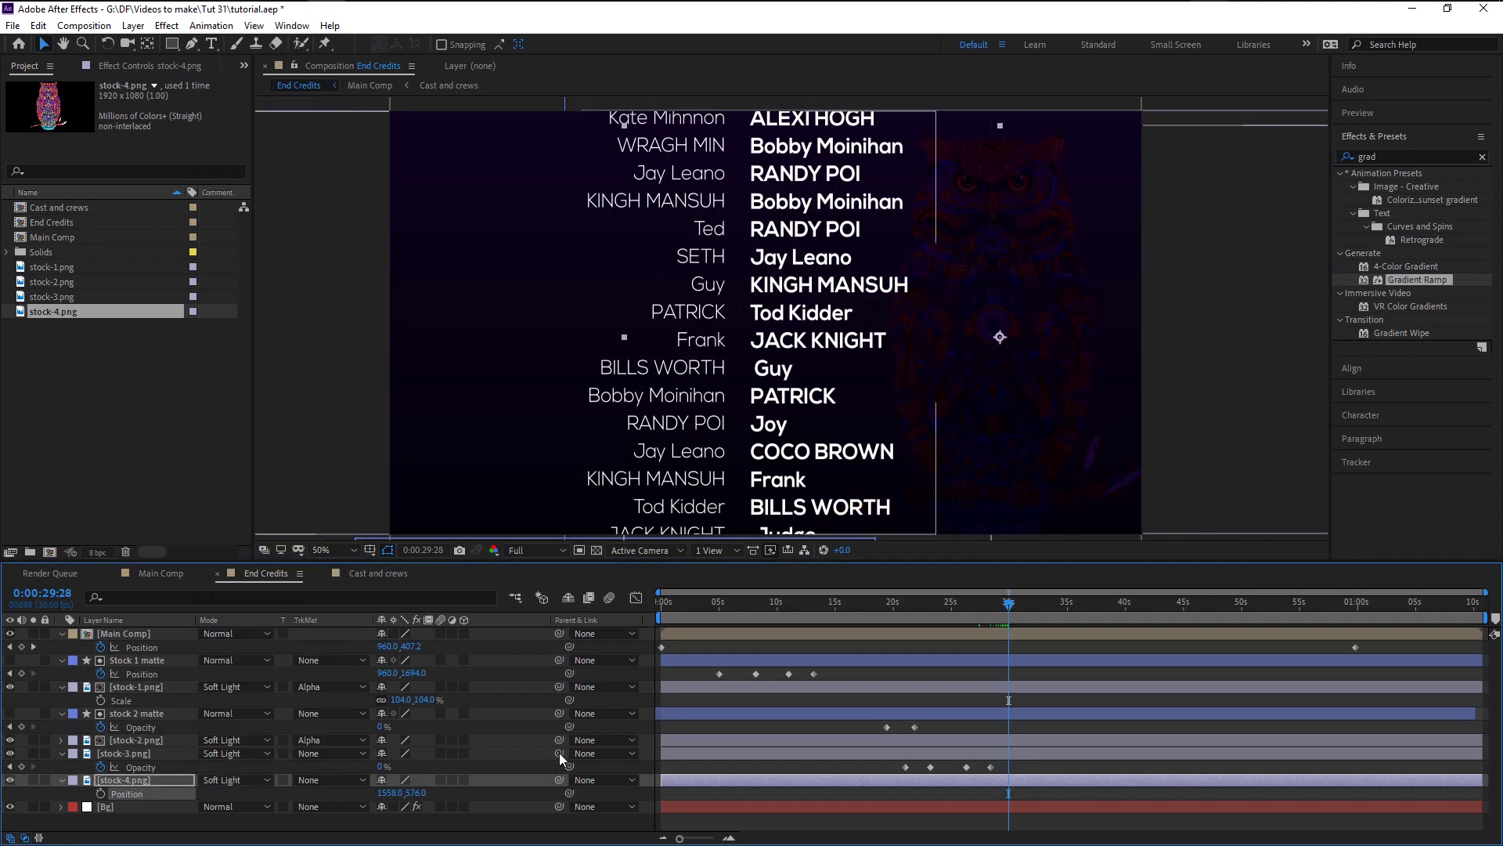
{"action": "key", "text": "t"}
{"action": "left_click_drag", "start_coordinate": [1008, 603], "coordinate": [1097, 646]}
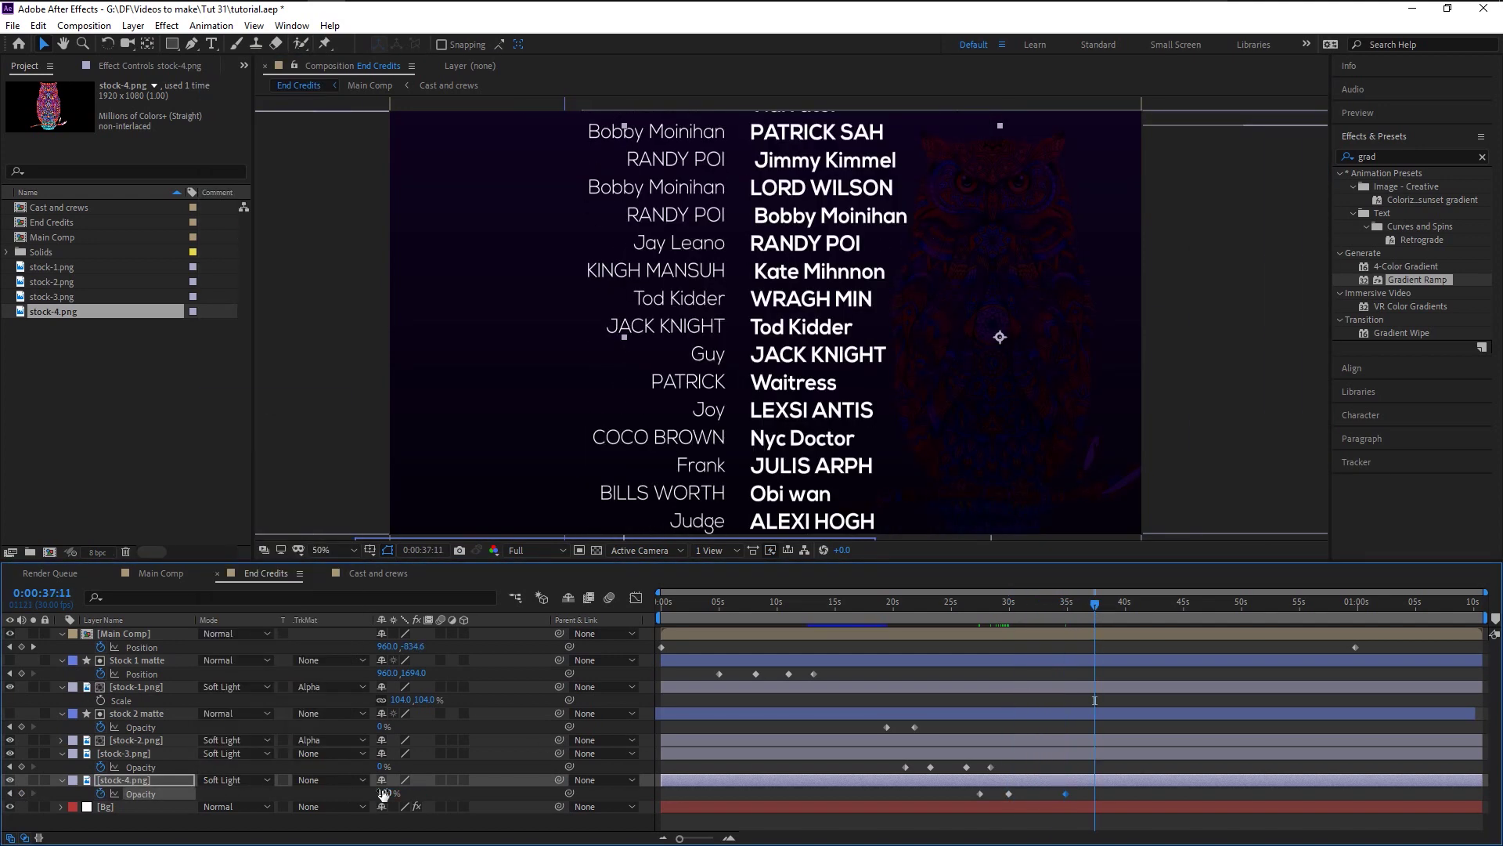
{"action": "left_click_drag", "start_coordinate": [383, 794], "coordinate": [337, 793]}
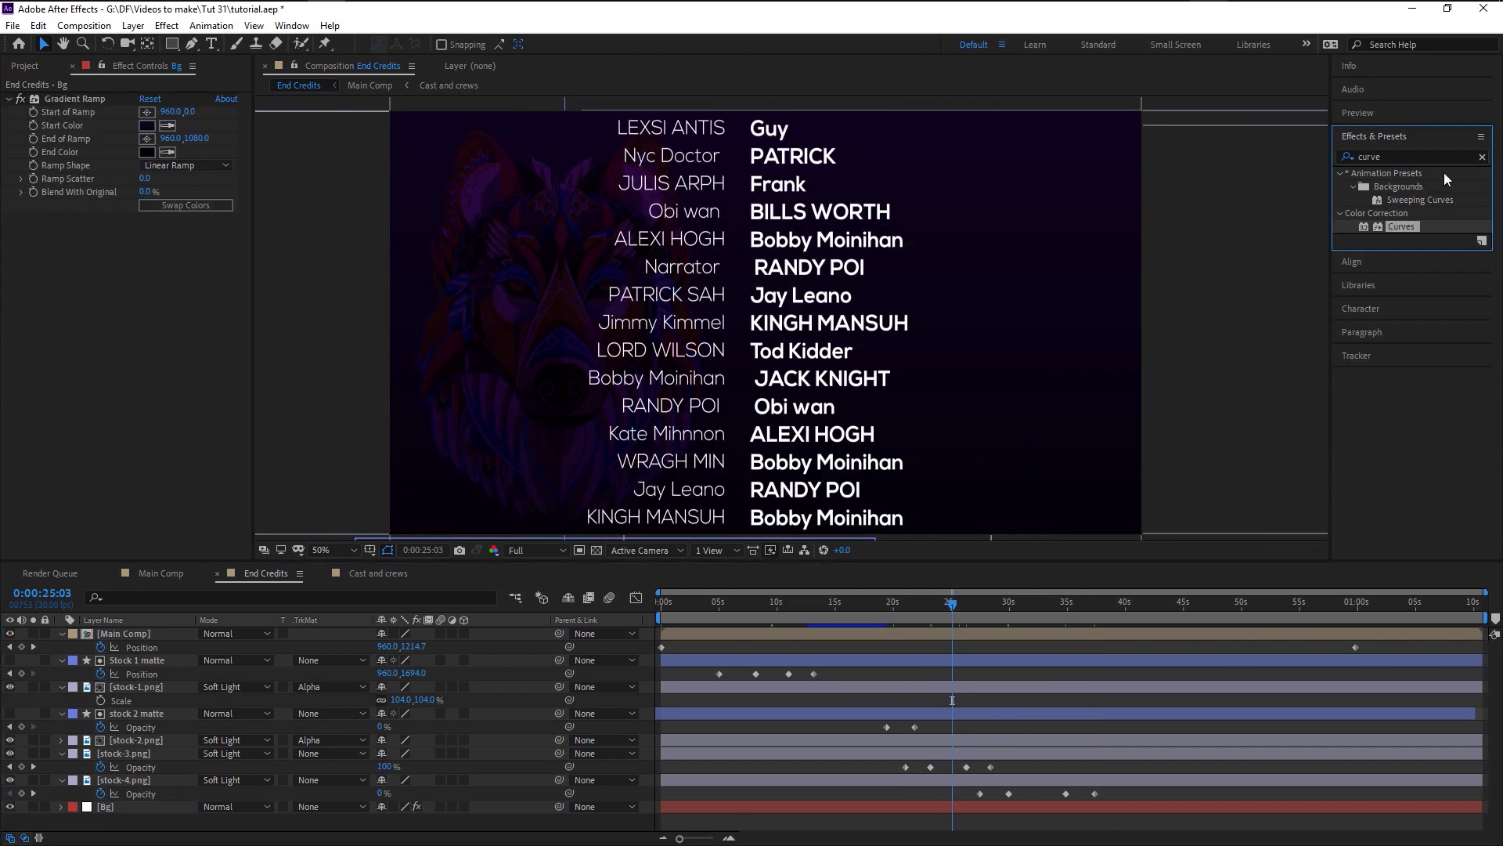
Add a new adjustment layer and place it just below Main Comp.
{"action": "left_click", "coordinate": [1482, 157]}
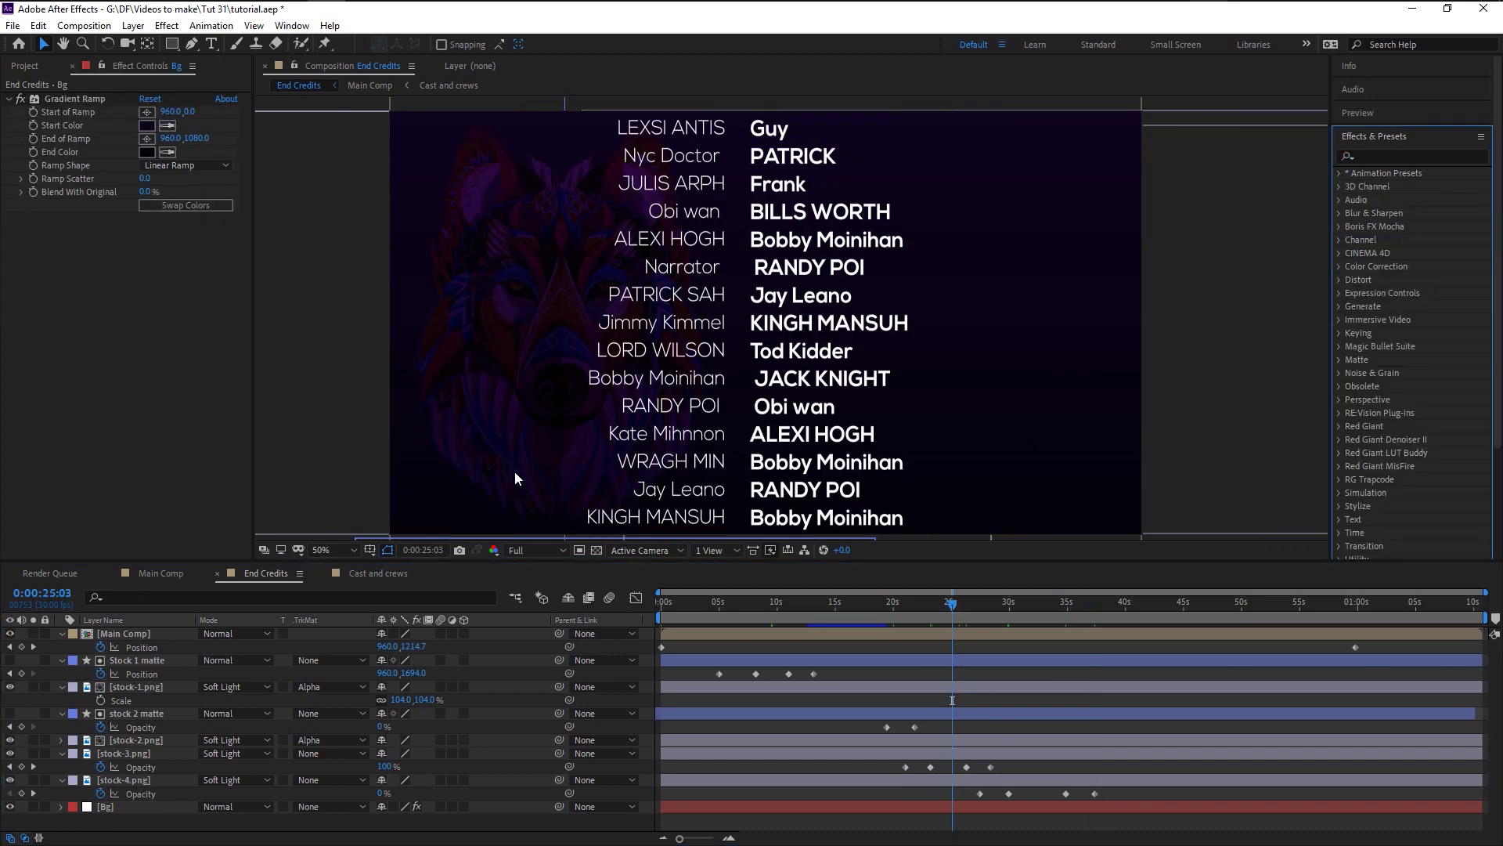
{"action": "right_click", "coordinate": [179, 829]}
{"action": "mouse_move", "coordinate": [227, 655]}
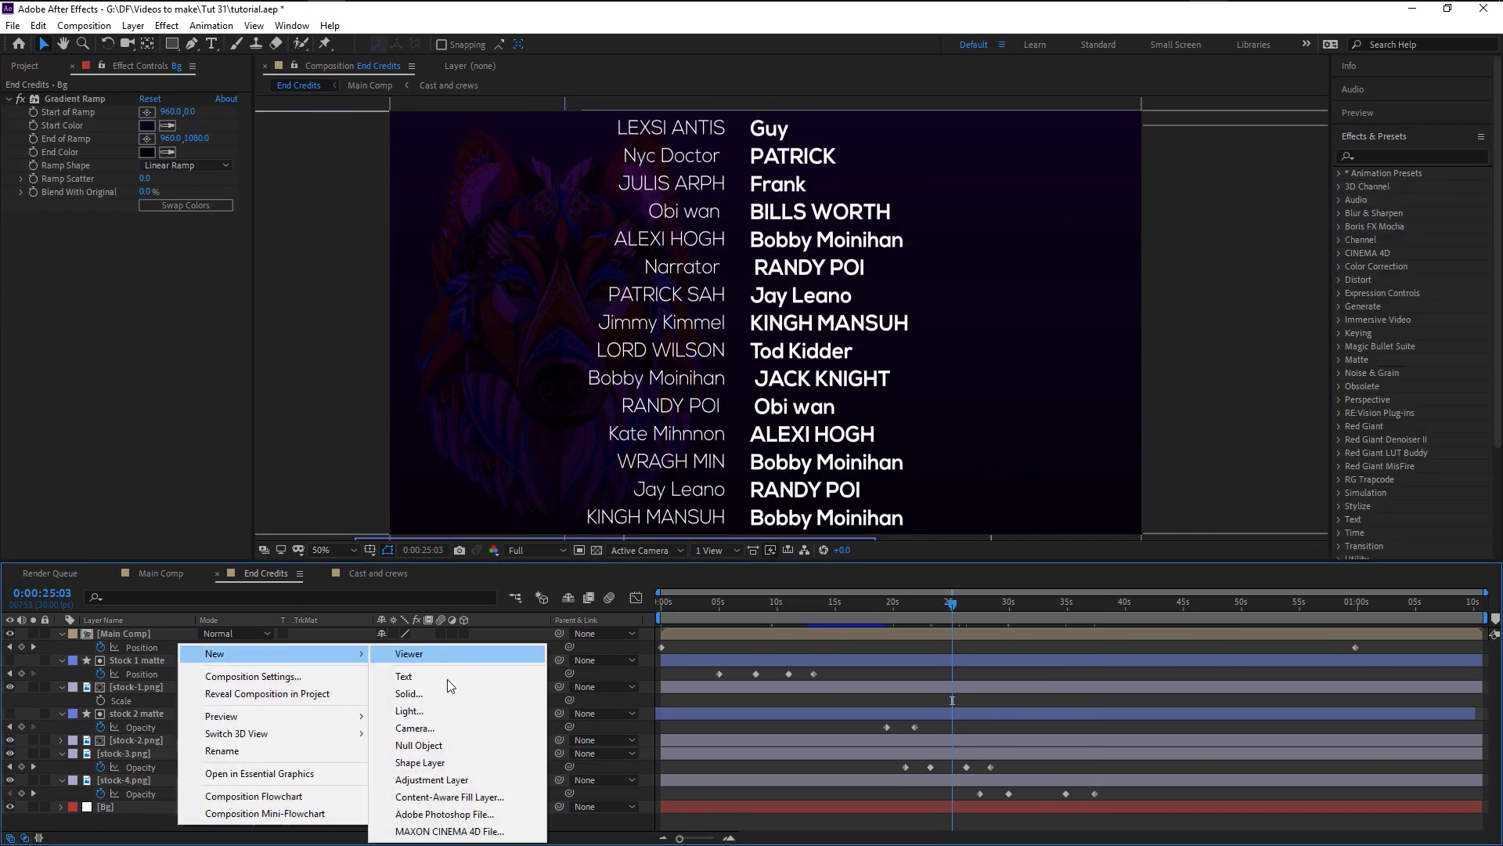
{"action": "left_click", "coordinate": [451, 780]}
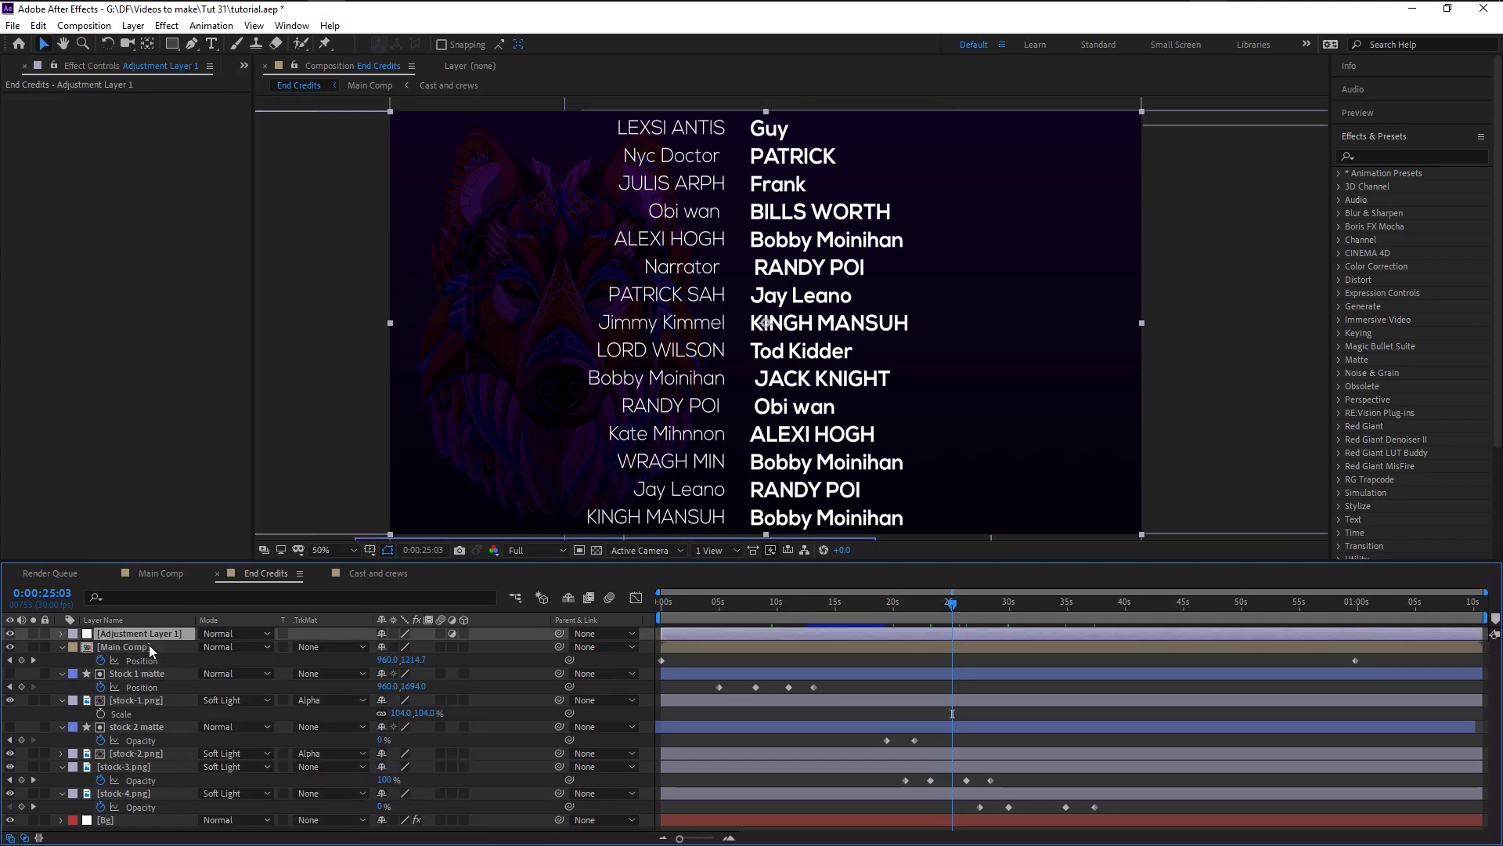
{"action": "left_click_drag", "start_coordinate": [148, 650], "coordinate": [56, 638]}
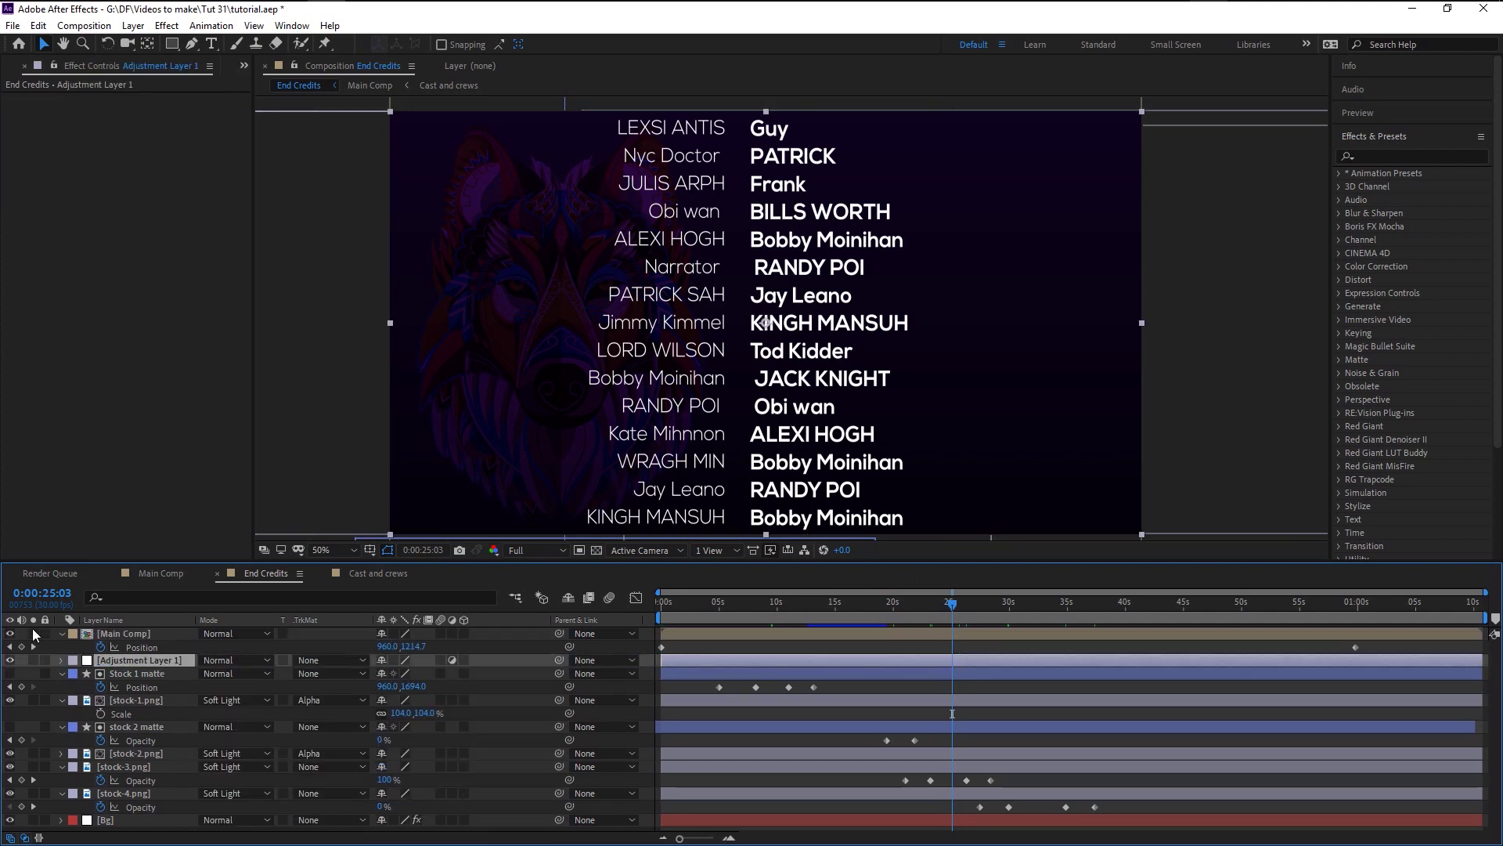
{"action": "left_click", "coordinate": [11, 634]}
{"action": "left_click", "coordinate": [11, 634]}
Apply a Curves effect to the adjustment layer and raise the curve to brighten the artwork.
{"action": "left_click", "coordinate": [1407, 159]}
{"action": "type", "text": "vur"}
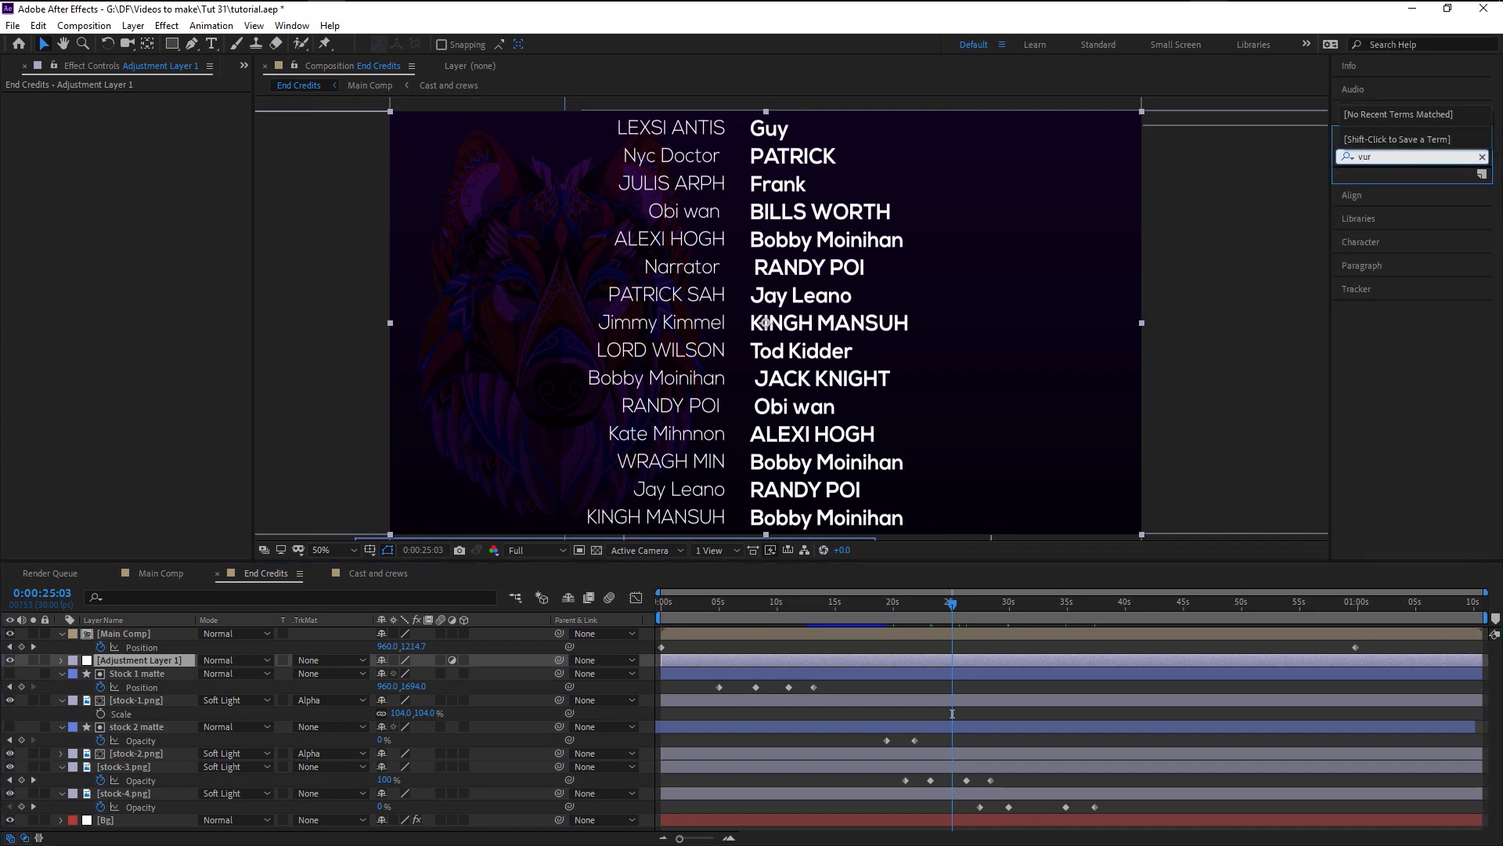
{"action": "key", "text": "BackSpace"}
{"action": "key", "text": "BackSpace"}
{"action": "type", "text": "curv"}
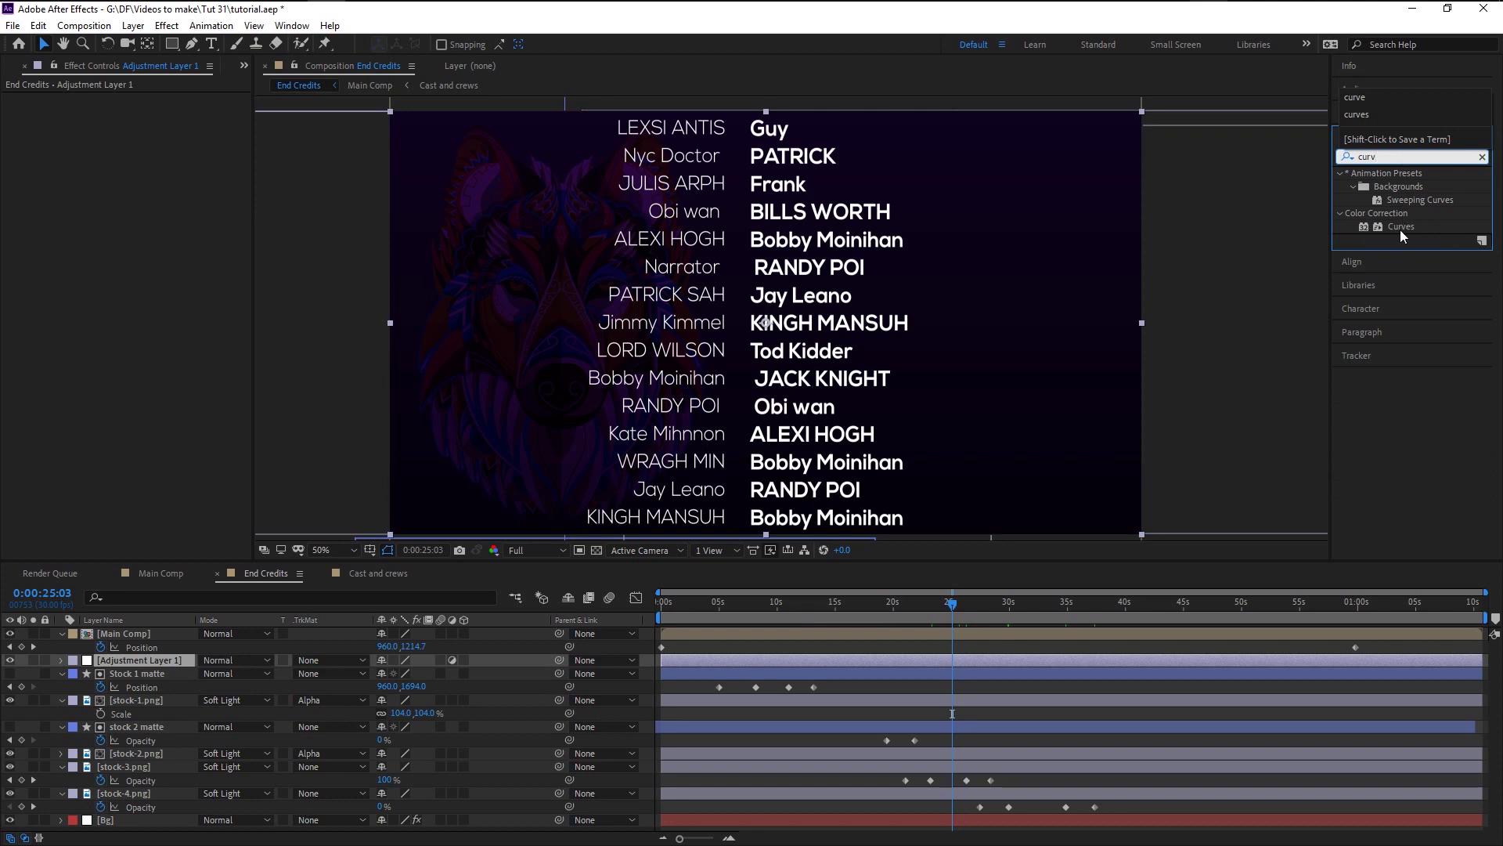
{"action": "left_click_drag", "start_coordinate": [1401, 226], "coordinate": [153, 226]}
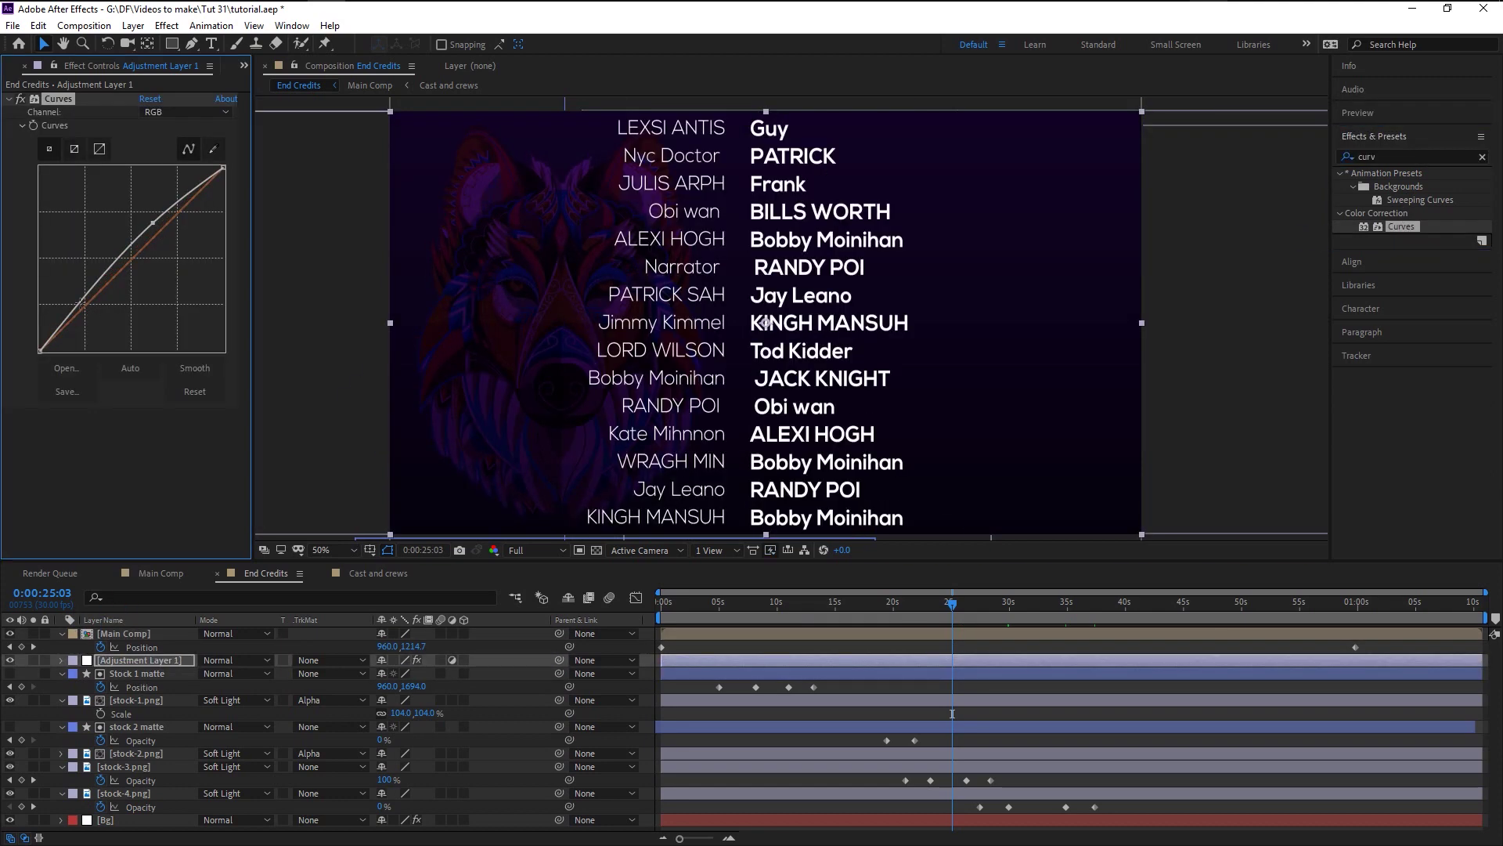
{"action": "left_click_drag", "start_coordinate": [86, 313], "coordinate": [74, 305]}
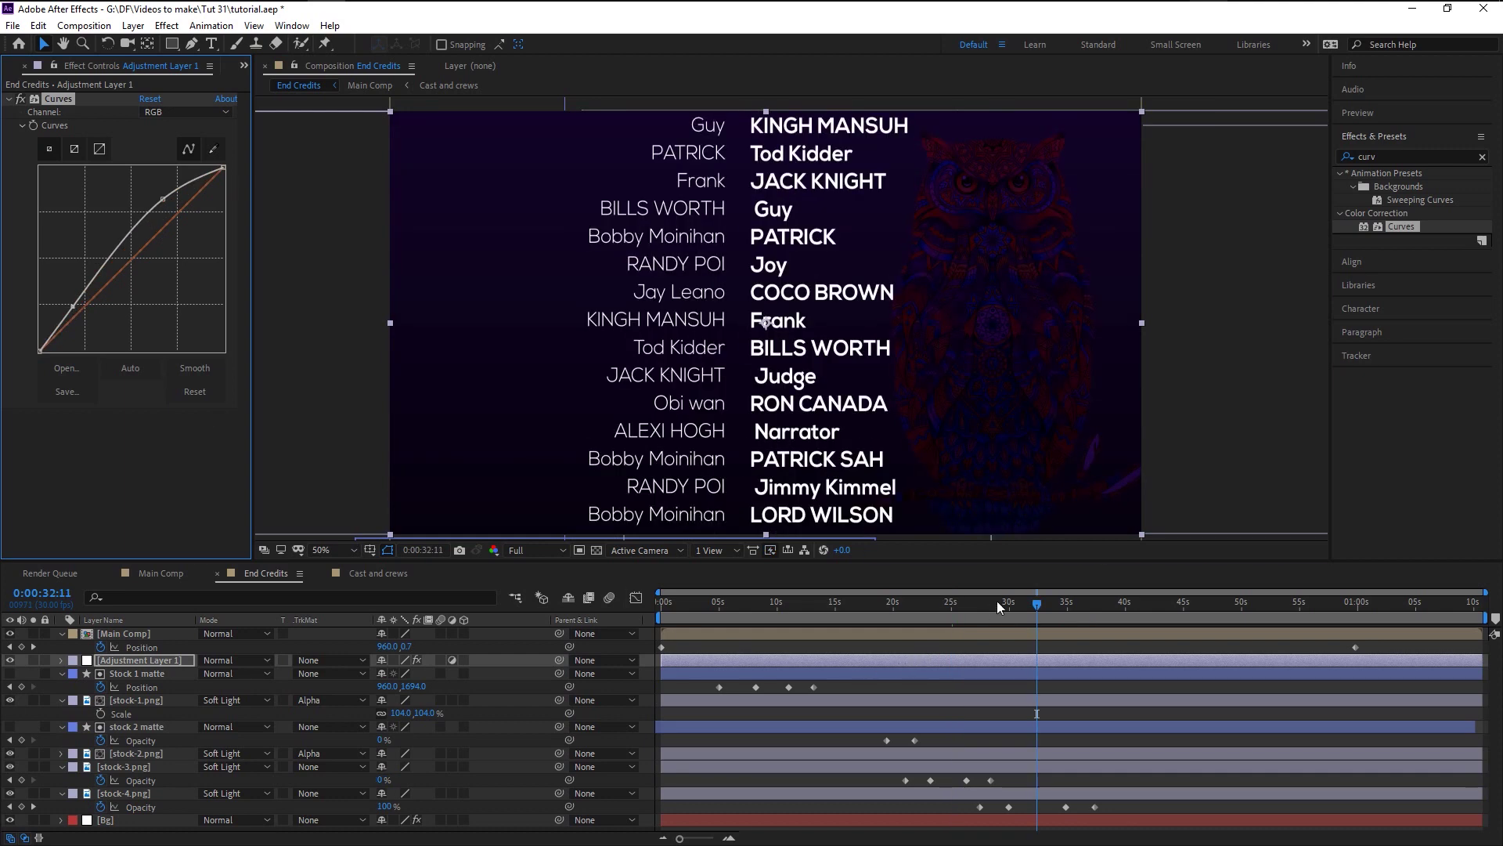
{"action": "left_click_drag", "start_coordinate": [987, 605], "coordinate": [956, 617]}
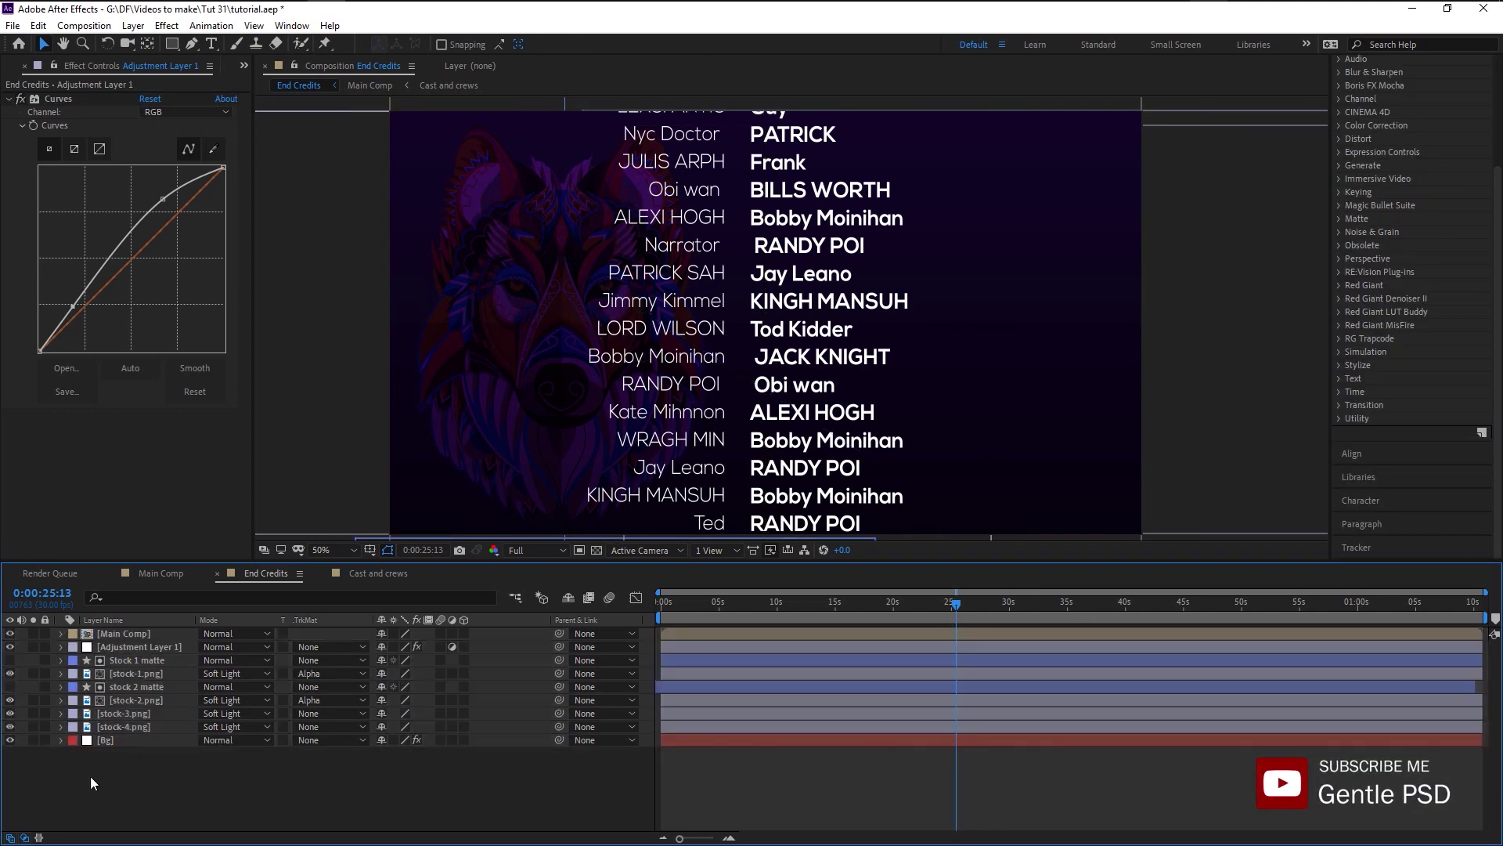
Select all layers and pre-compose them into a nested comp named 'End credits Main'.
{"action": "left_click_drag", "start_coordinate": [91, 777], "coordinate": [158, 637]}
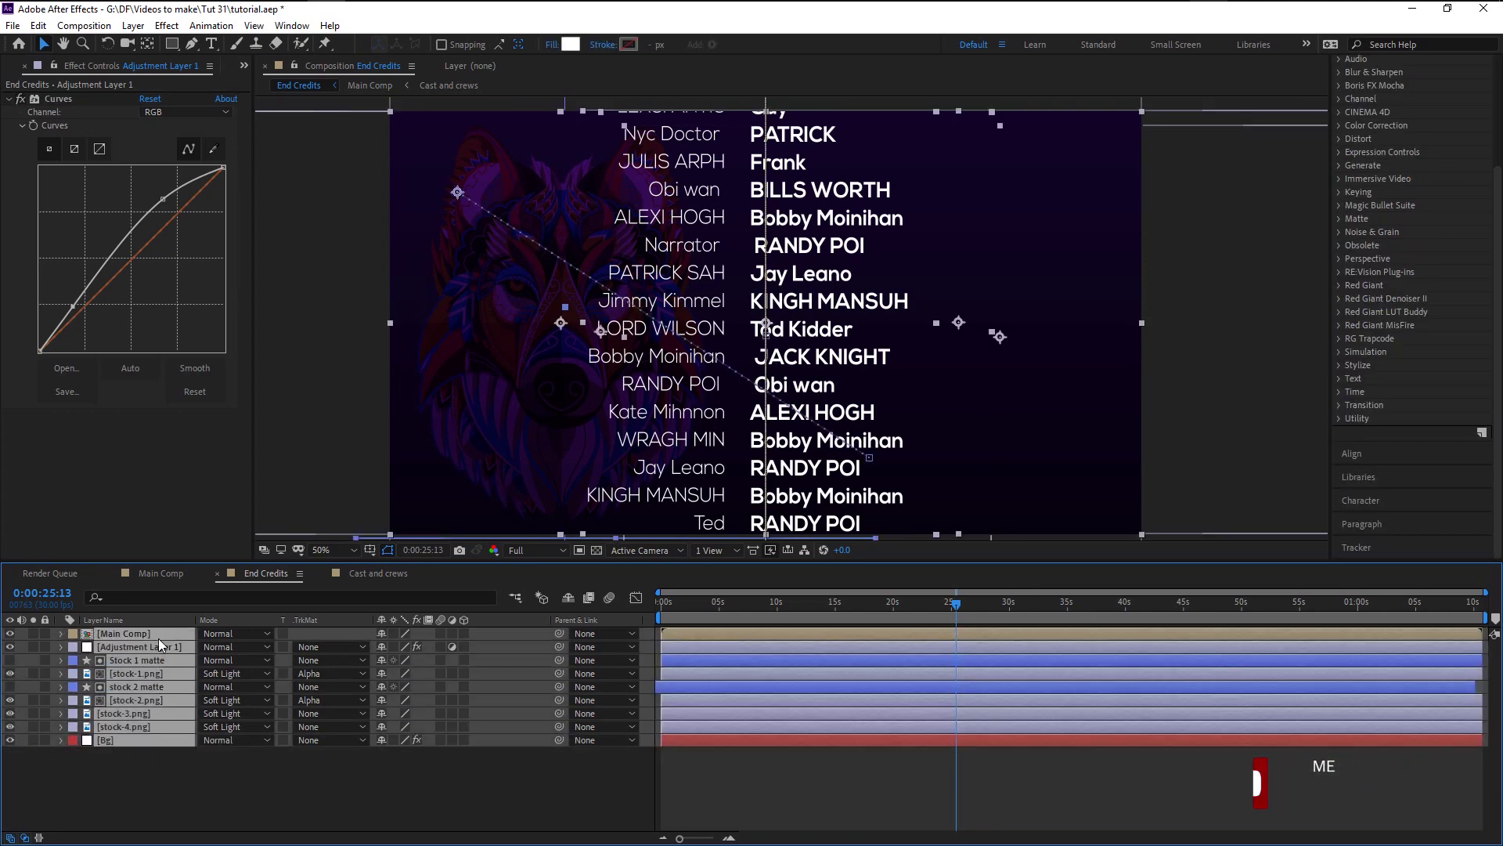
{"action": "right_click", "coordinate": [159, 641]}
{"action": "left_click", "coordinate": [202, 570]}
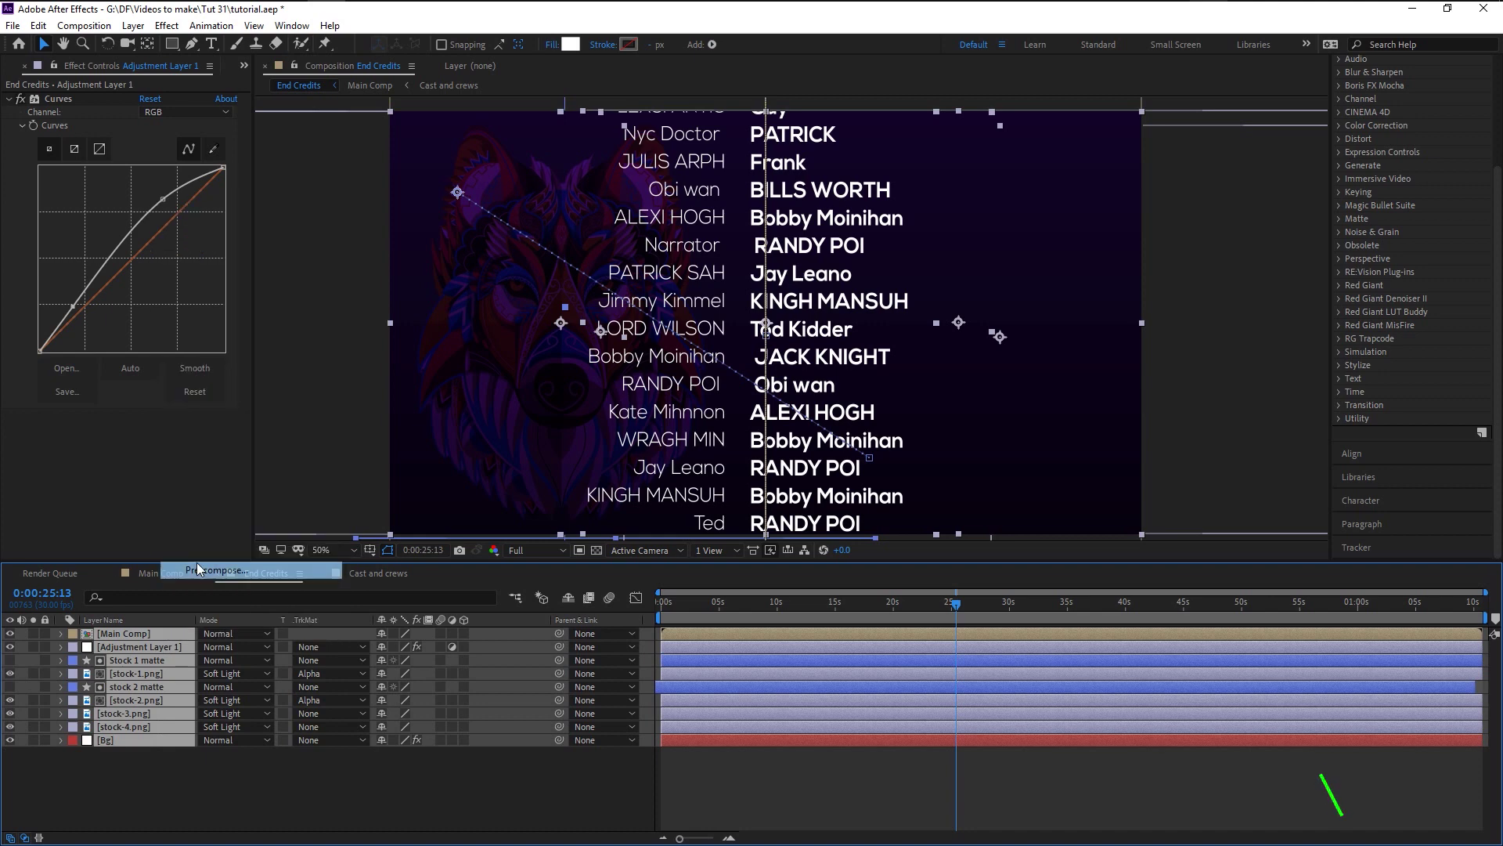
{"action": "key", "text": "BackSpace"}
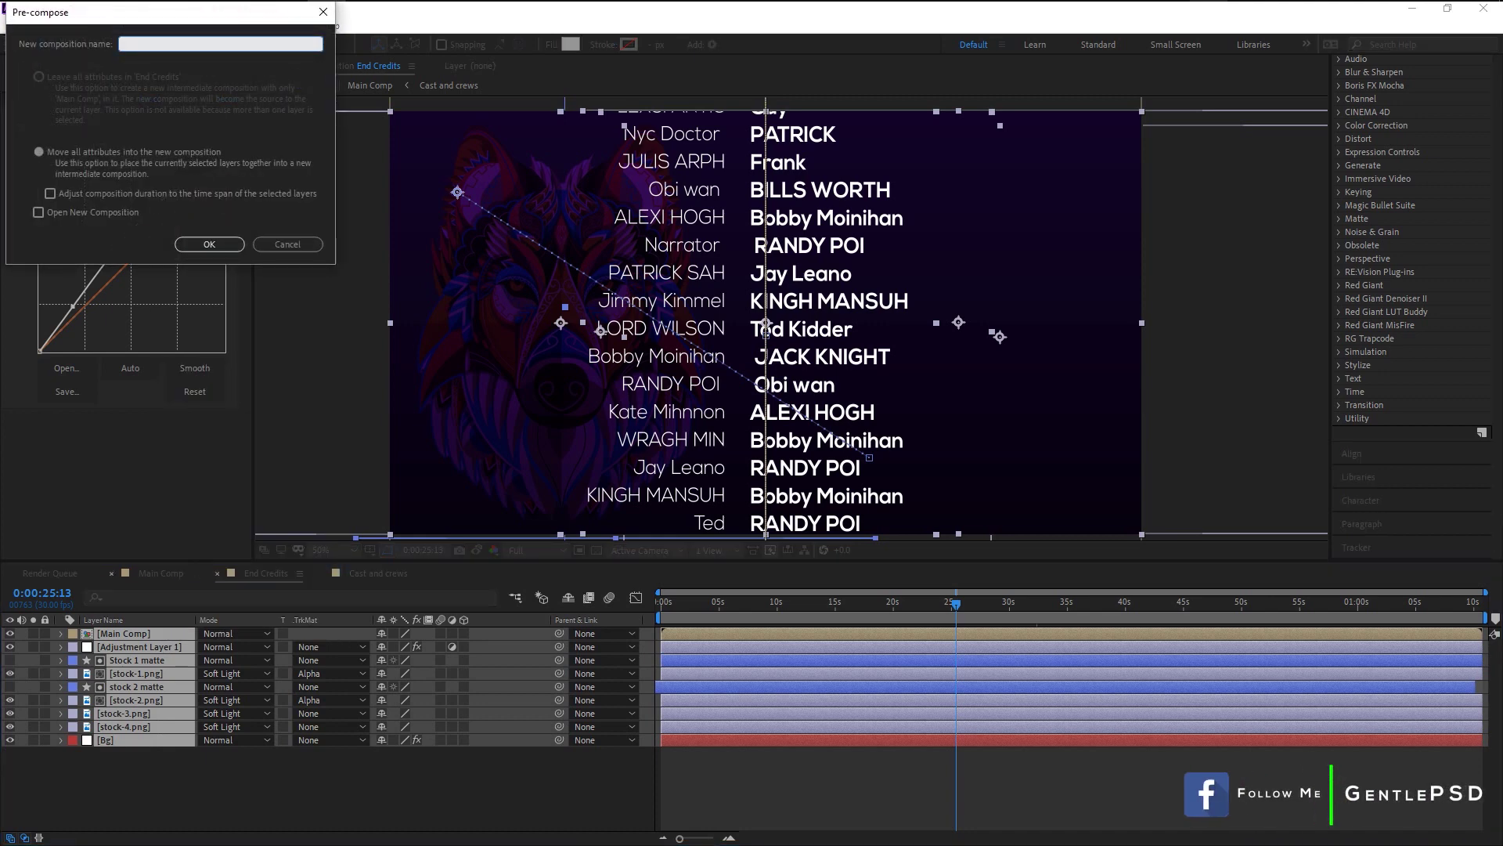
{"action": "type", "text": "End credits Main"}
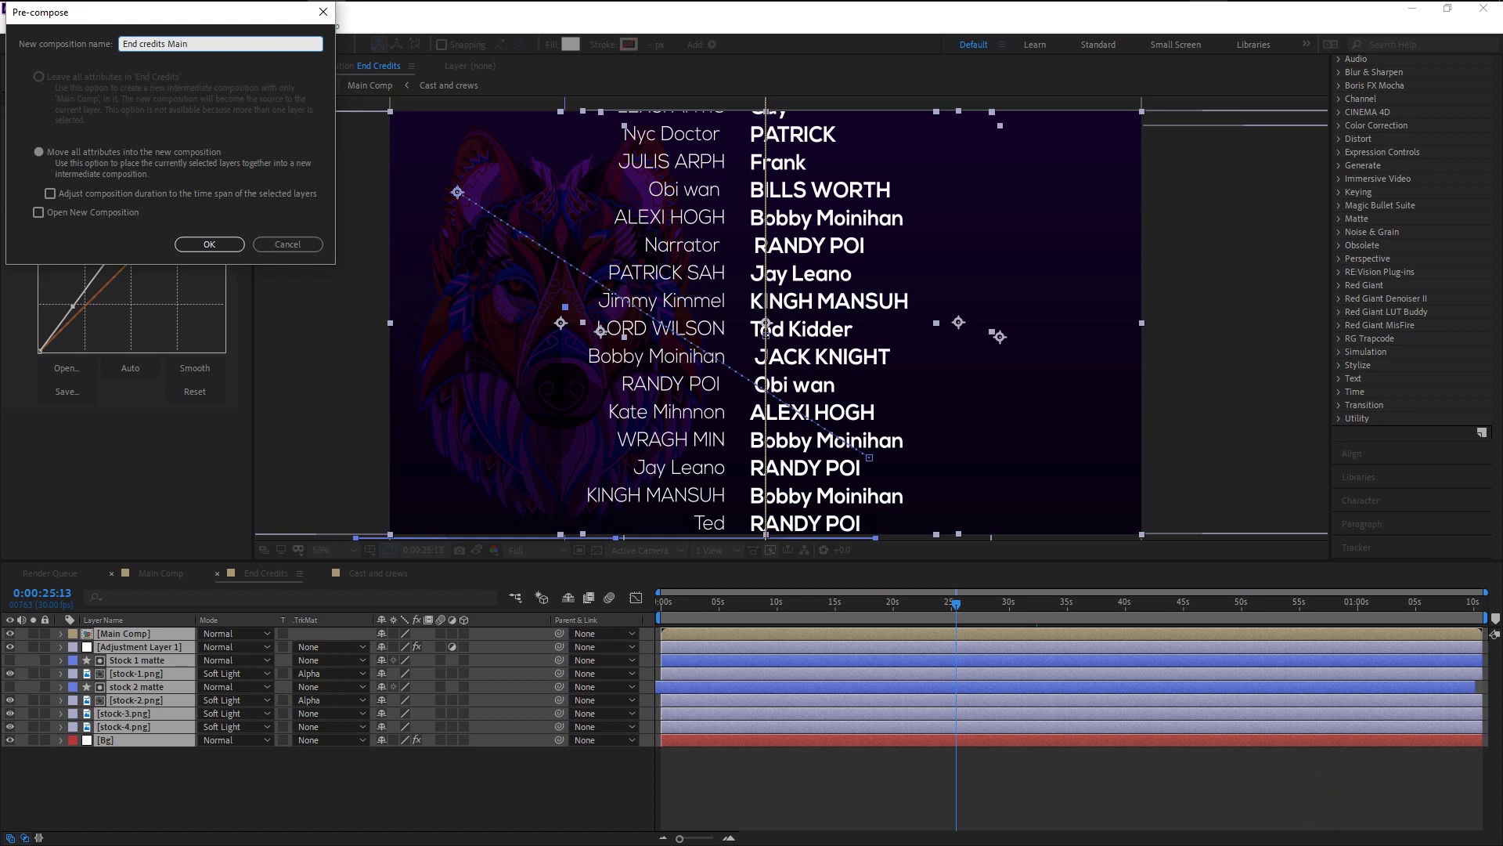
{"action": "key", "text": "Return"}
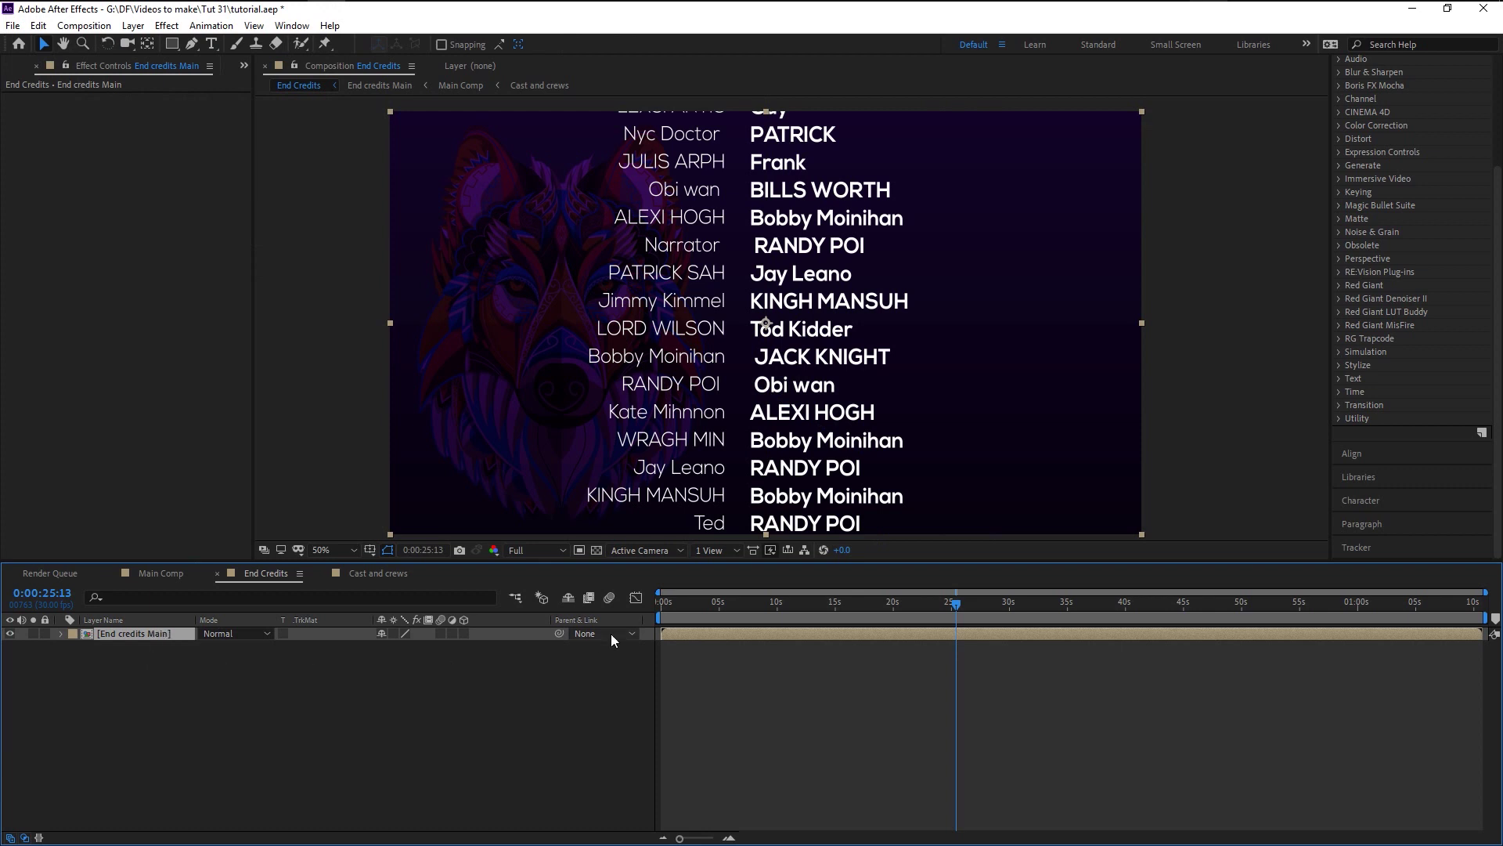
Keyframe the precomp's Opacity from 0% to 100% at the start, down to 0% at 59:20, ending the work area there.
{"action": "left_click", "coordinate": [664, 610]}
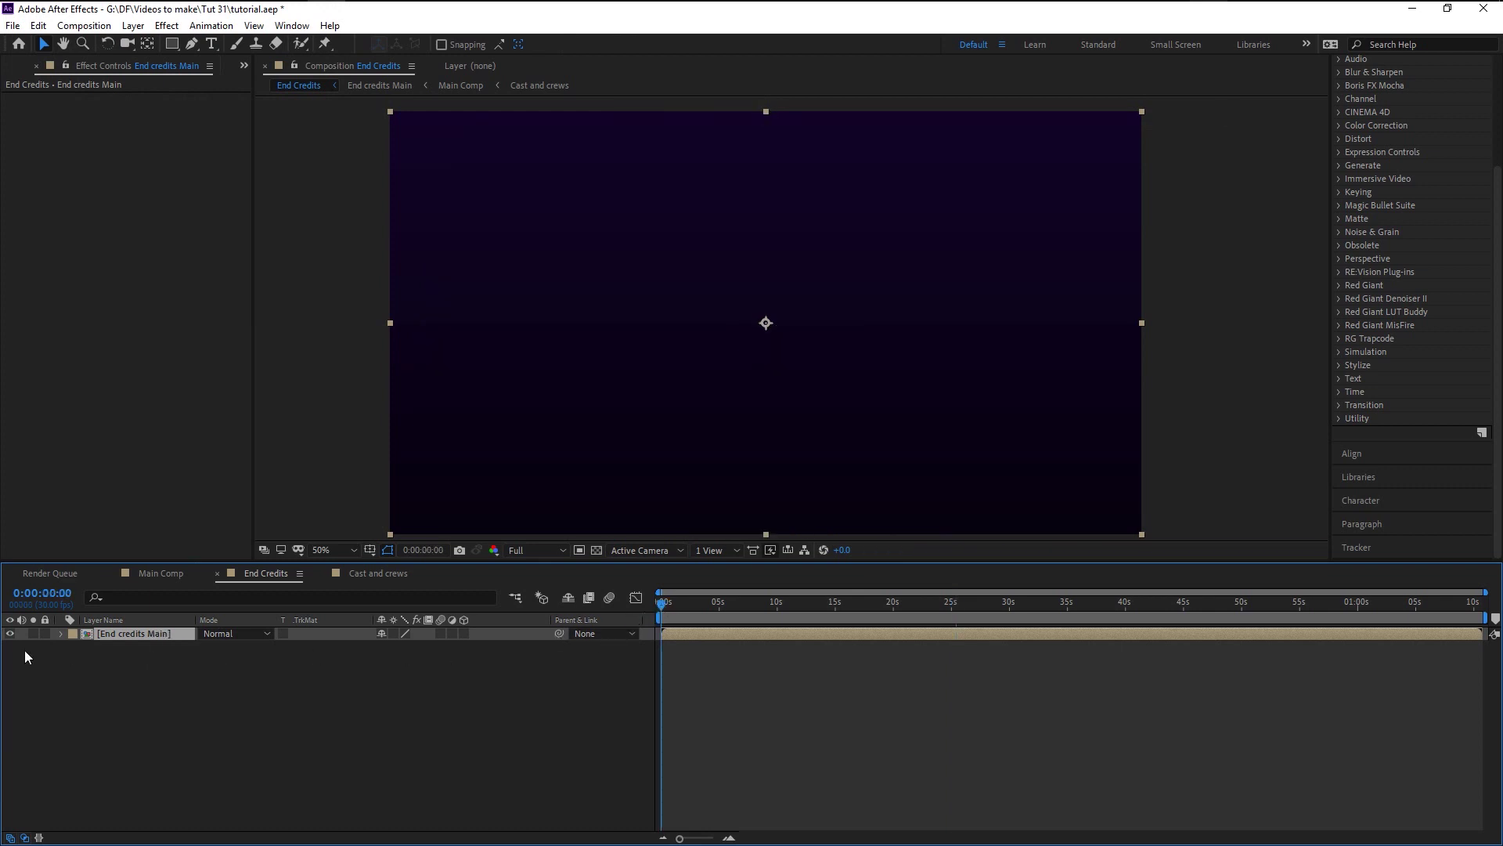
{"action": "key", "text": "t"}
{"action": "left_click", "coordinate": [673, 608]}
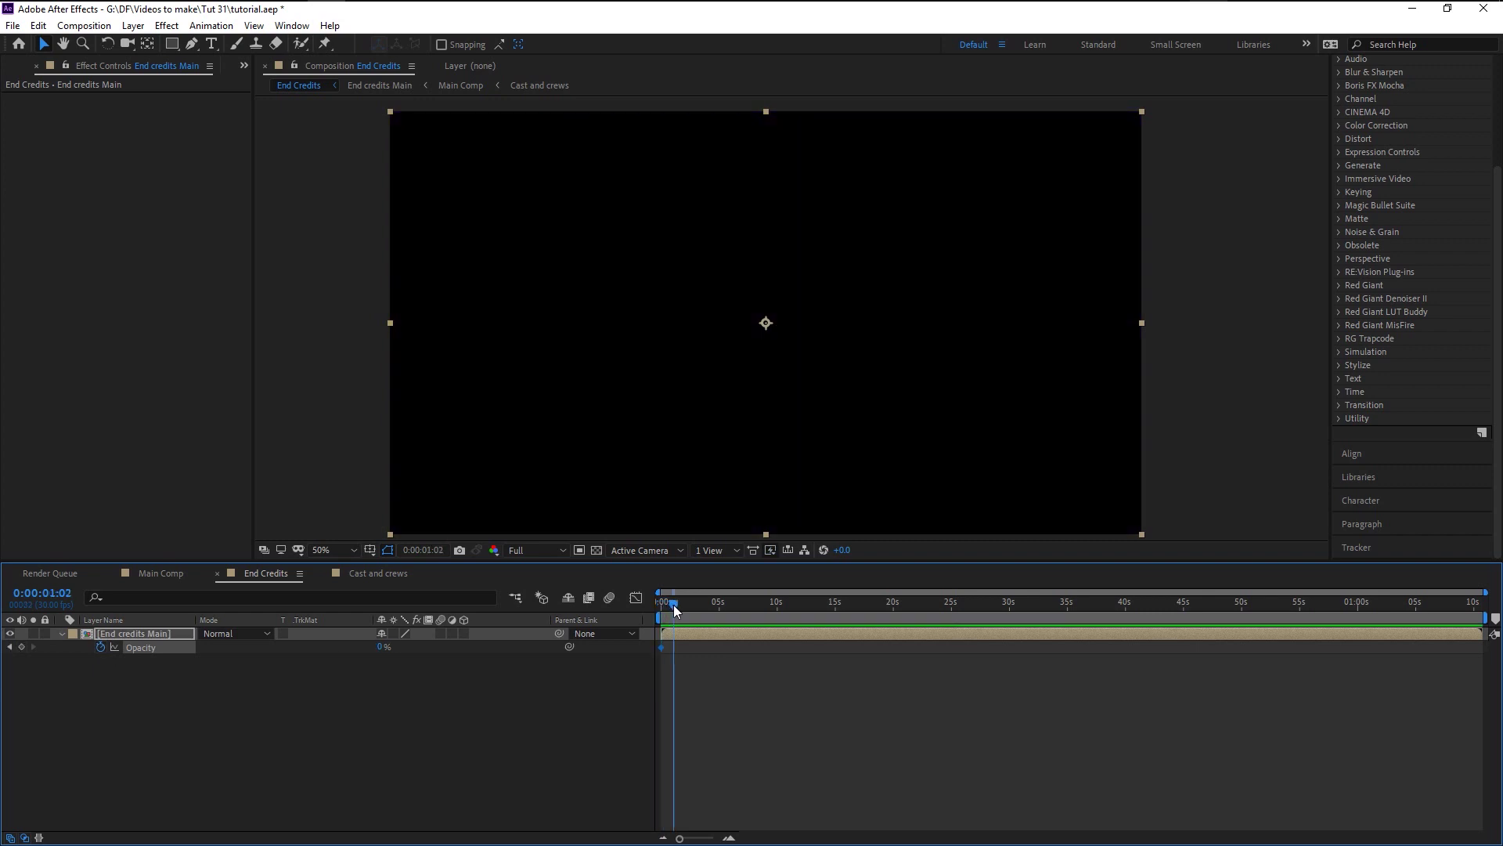
{"action": "left_click_drag", "start_coordinate": [679, 612], "coordinate": [1354, 612]}
{"action": "left_click_drag", "start_coordinate": [384, 646], "coordinate": [3, 731]}
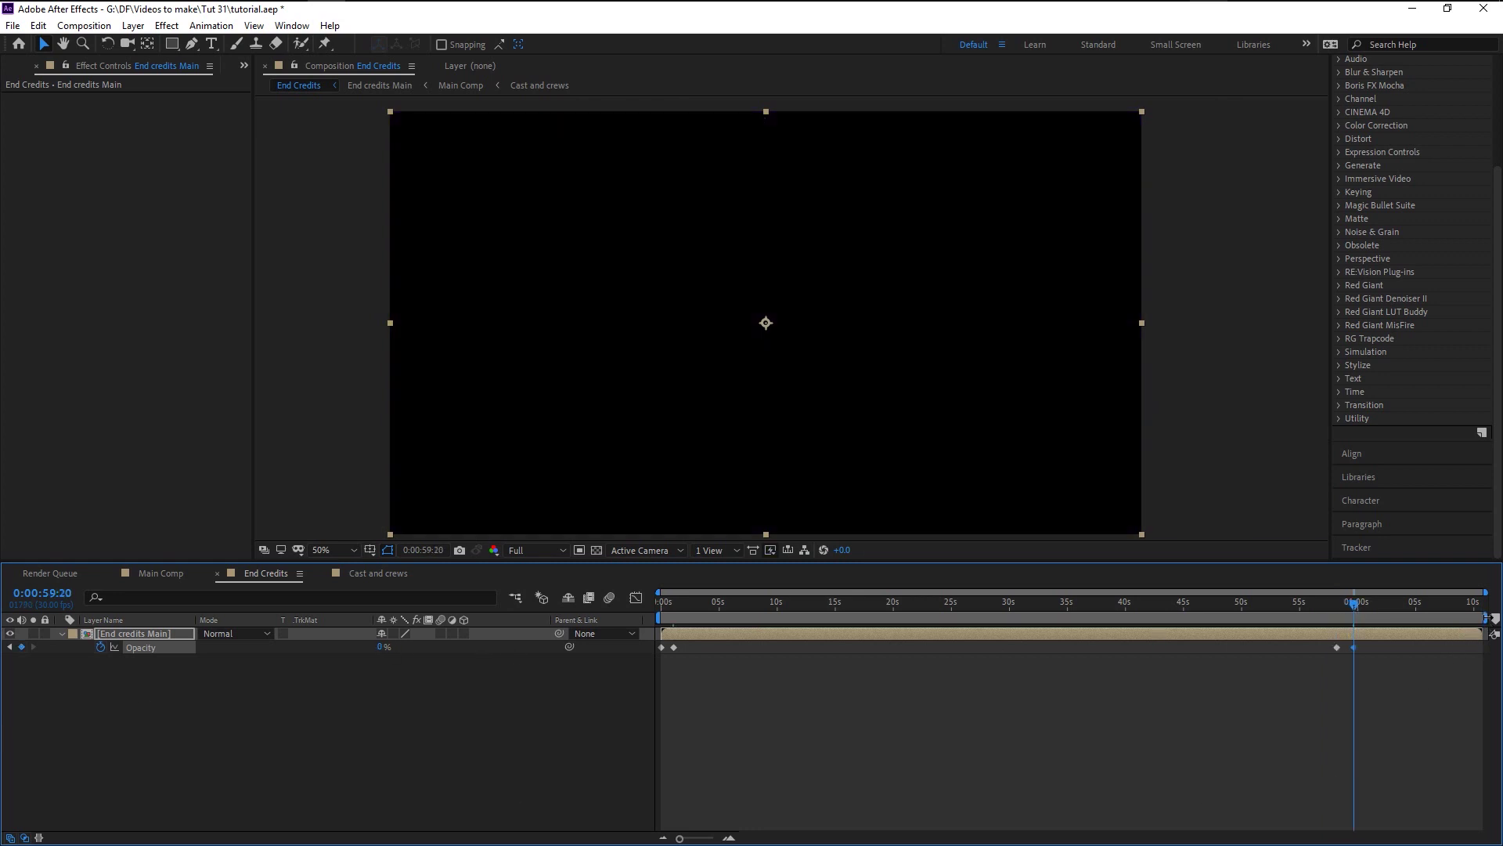
{"action": "left_click_drag", "start_coordinate": [1487, 618], "coordinate": [1357, 636]}
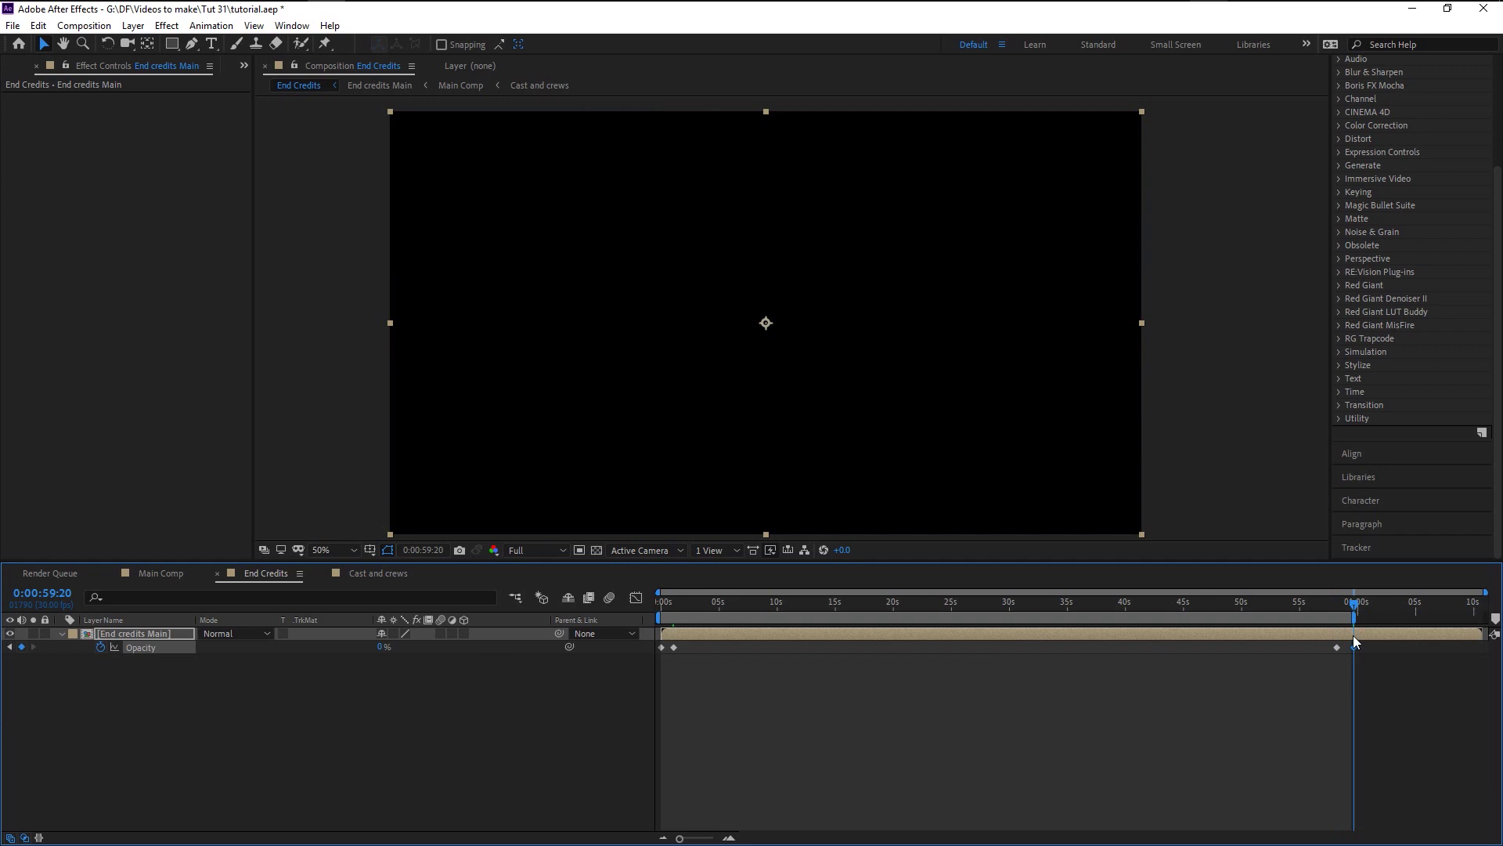
Trim the End Credits composition to the work area ending at 0:00:59:20.
{"action": "right_click", "coordinate": [1343, 618]}
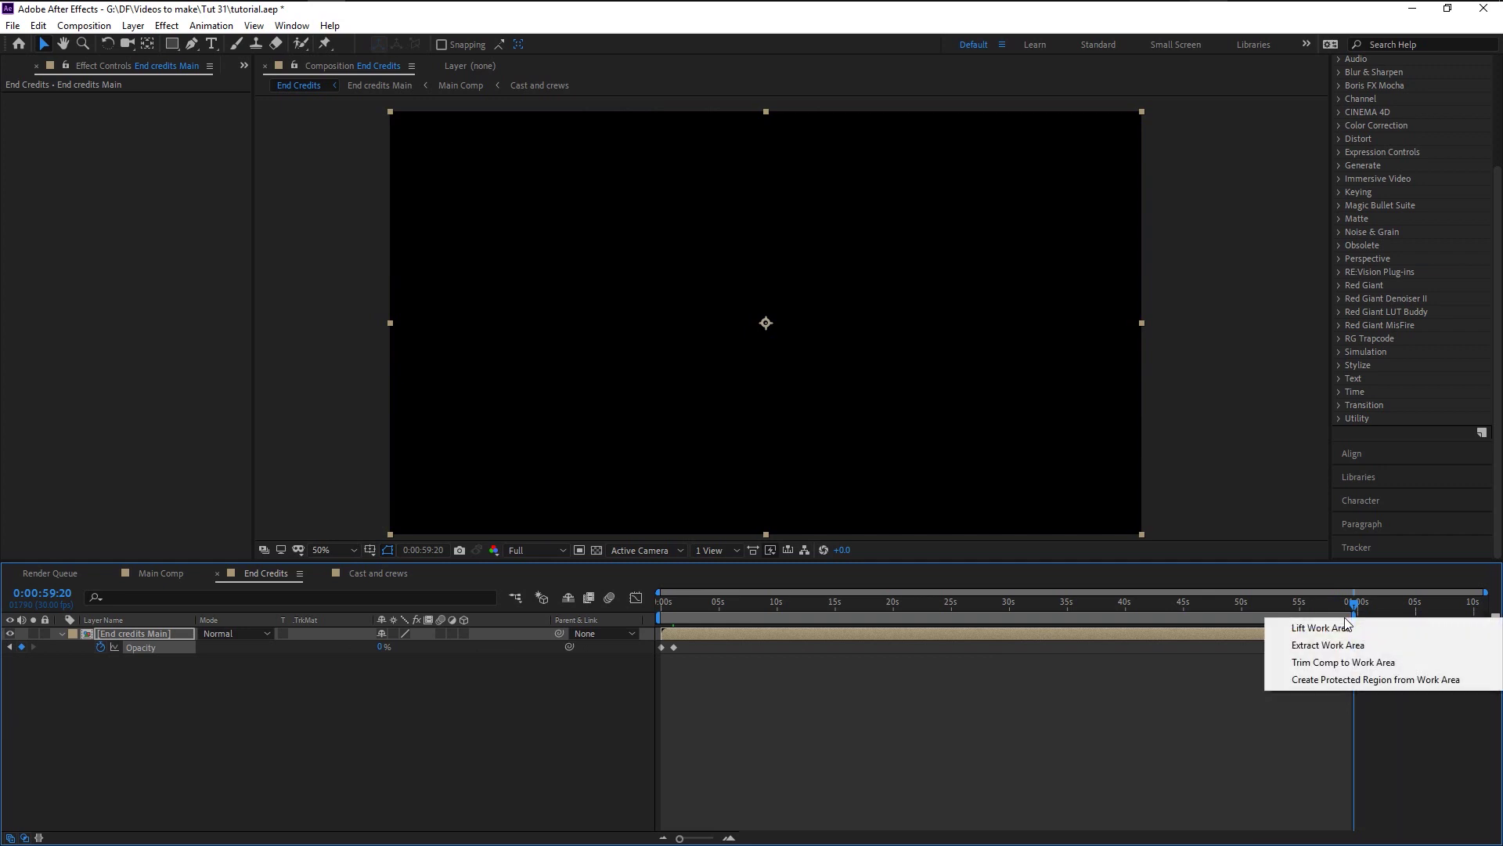
{"action": "left_click", "coordinate": [1341, 667]}
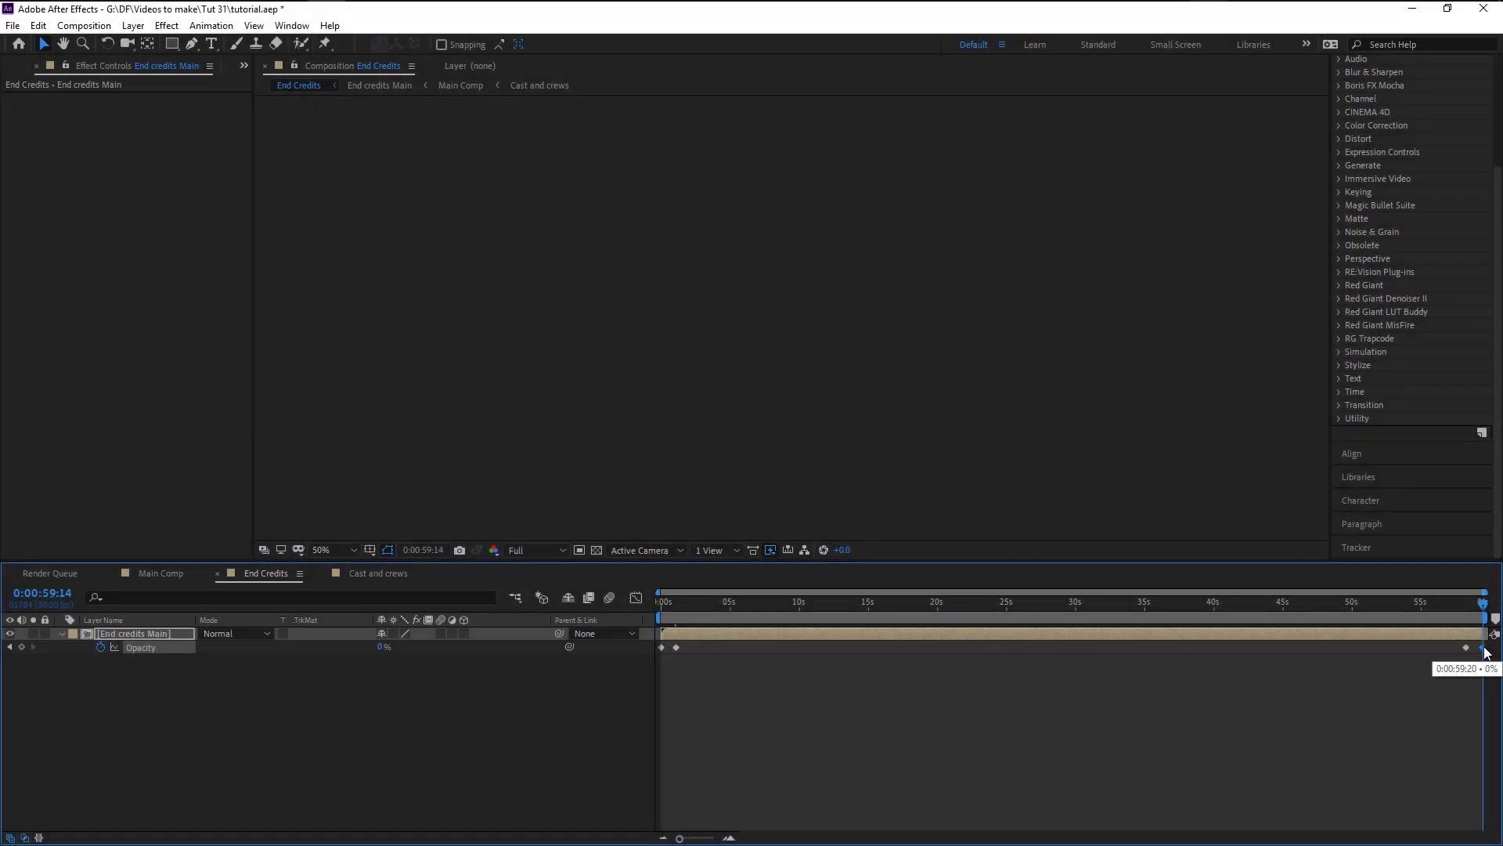
{"action": "left_click_drag", "start_coordinate": [683, 604], "coordinate": [620, 629]}
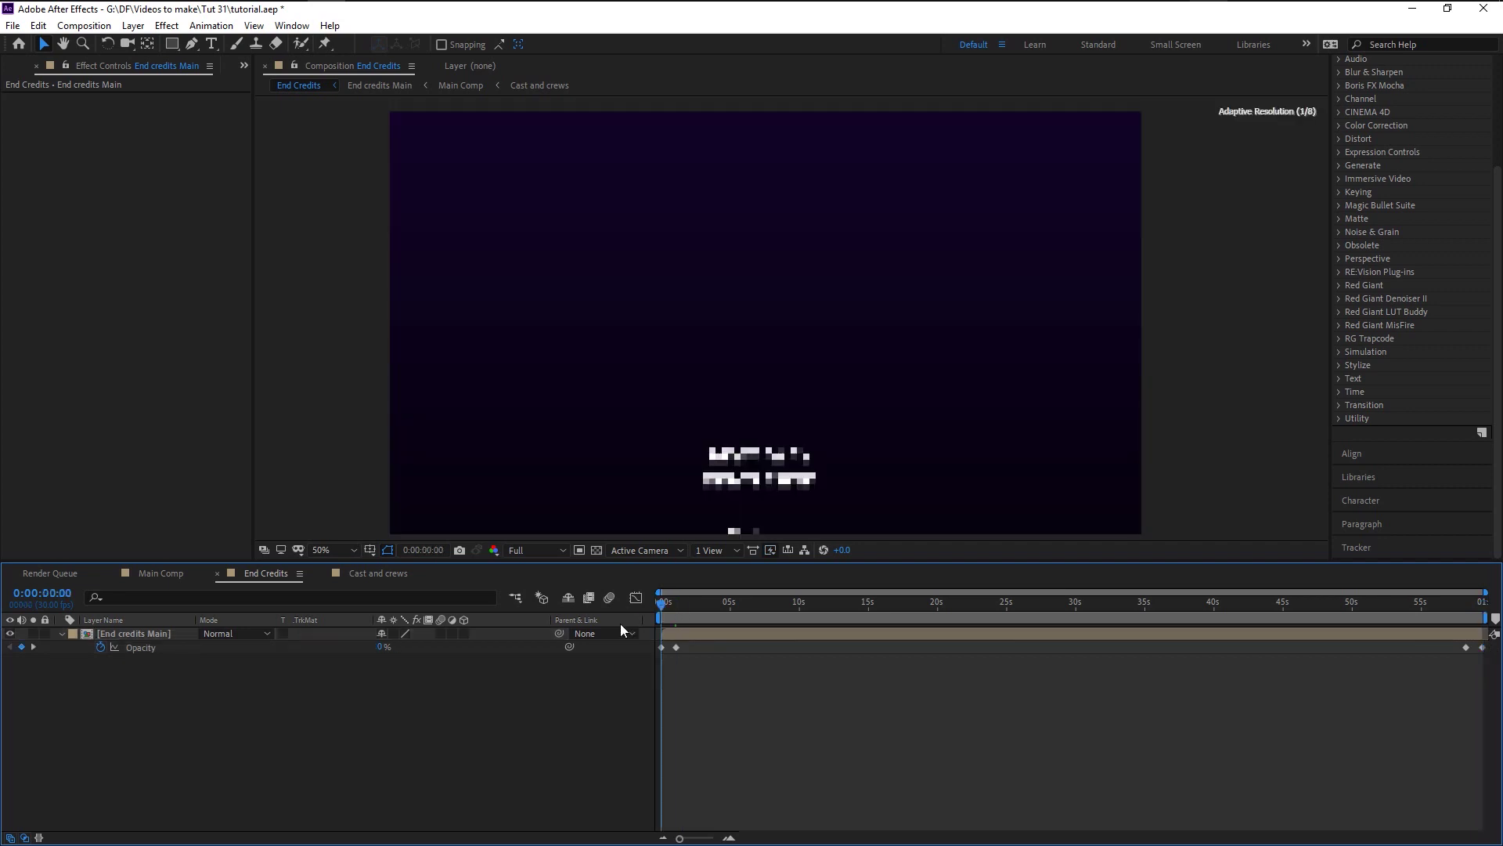